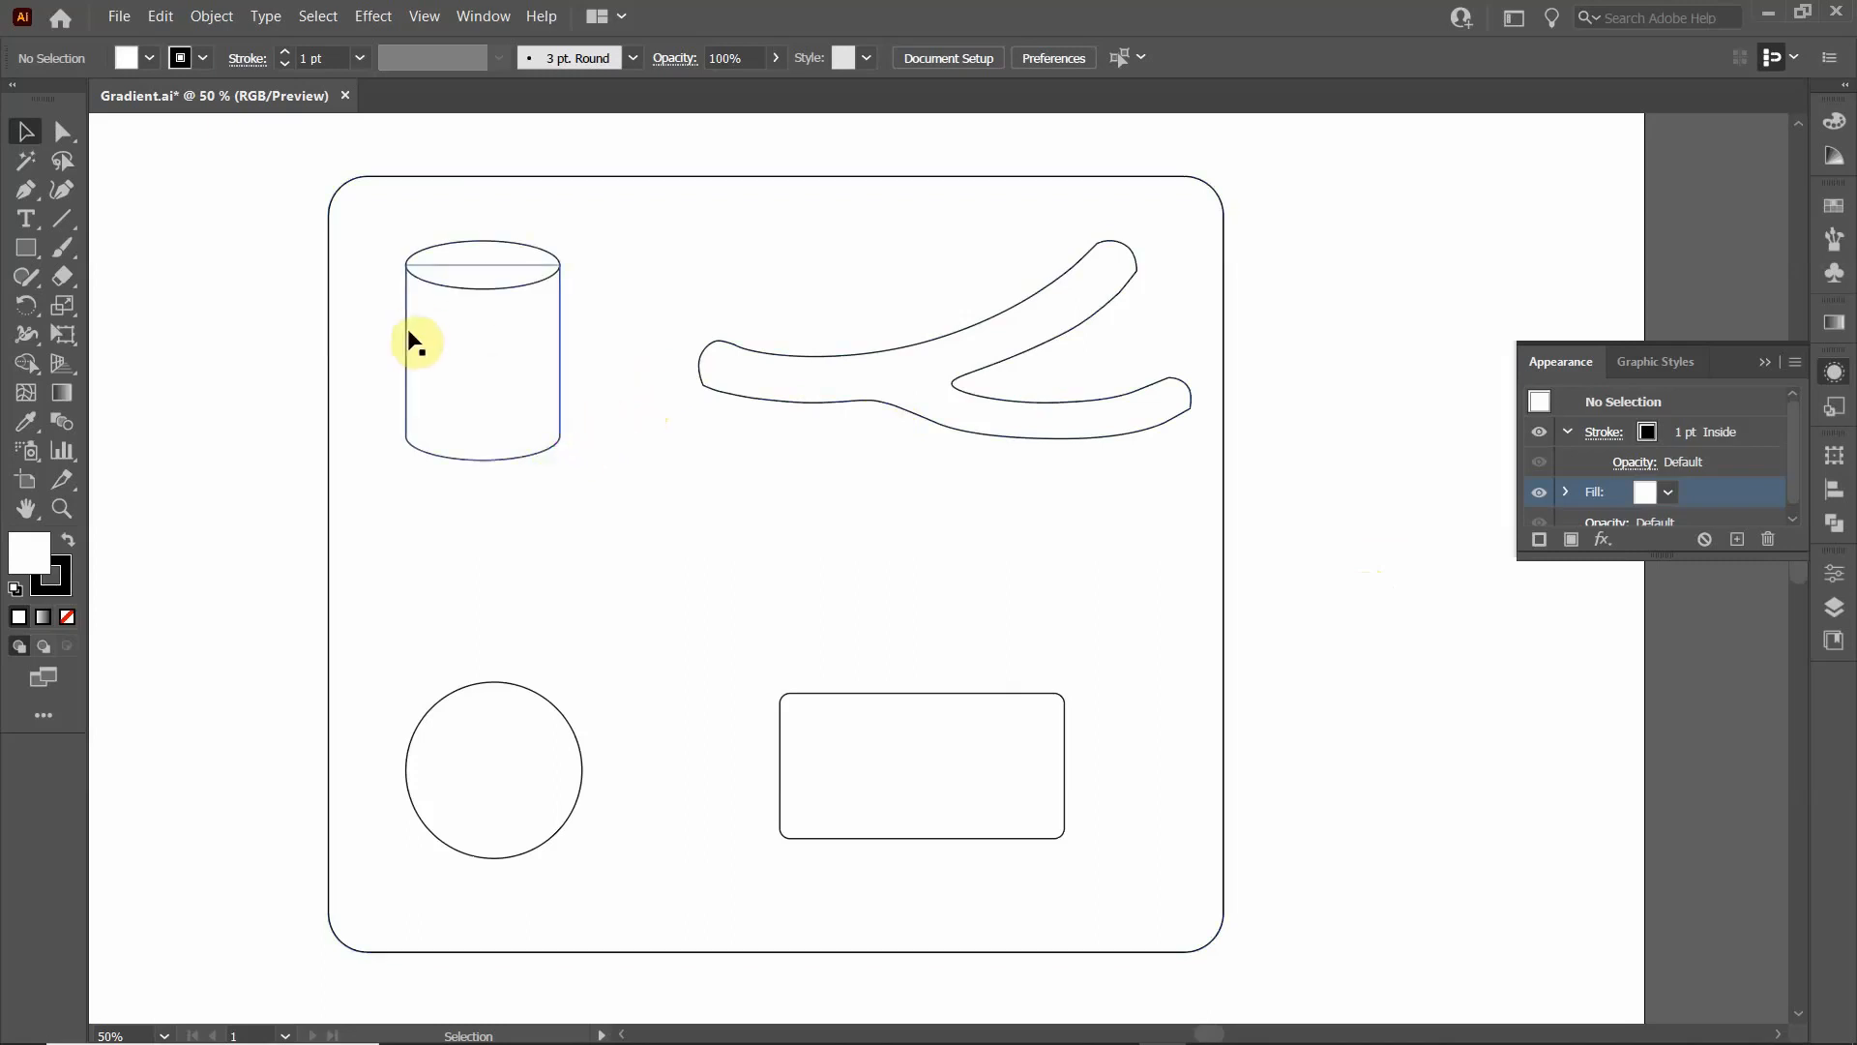
# - Fill the cylinder's body with a white-to-black linear gradient and set the gradient midpoint to about 51%
pyautogui.click(419, 378)
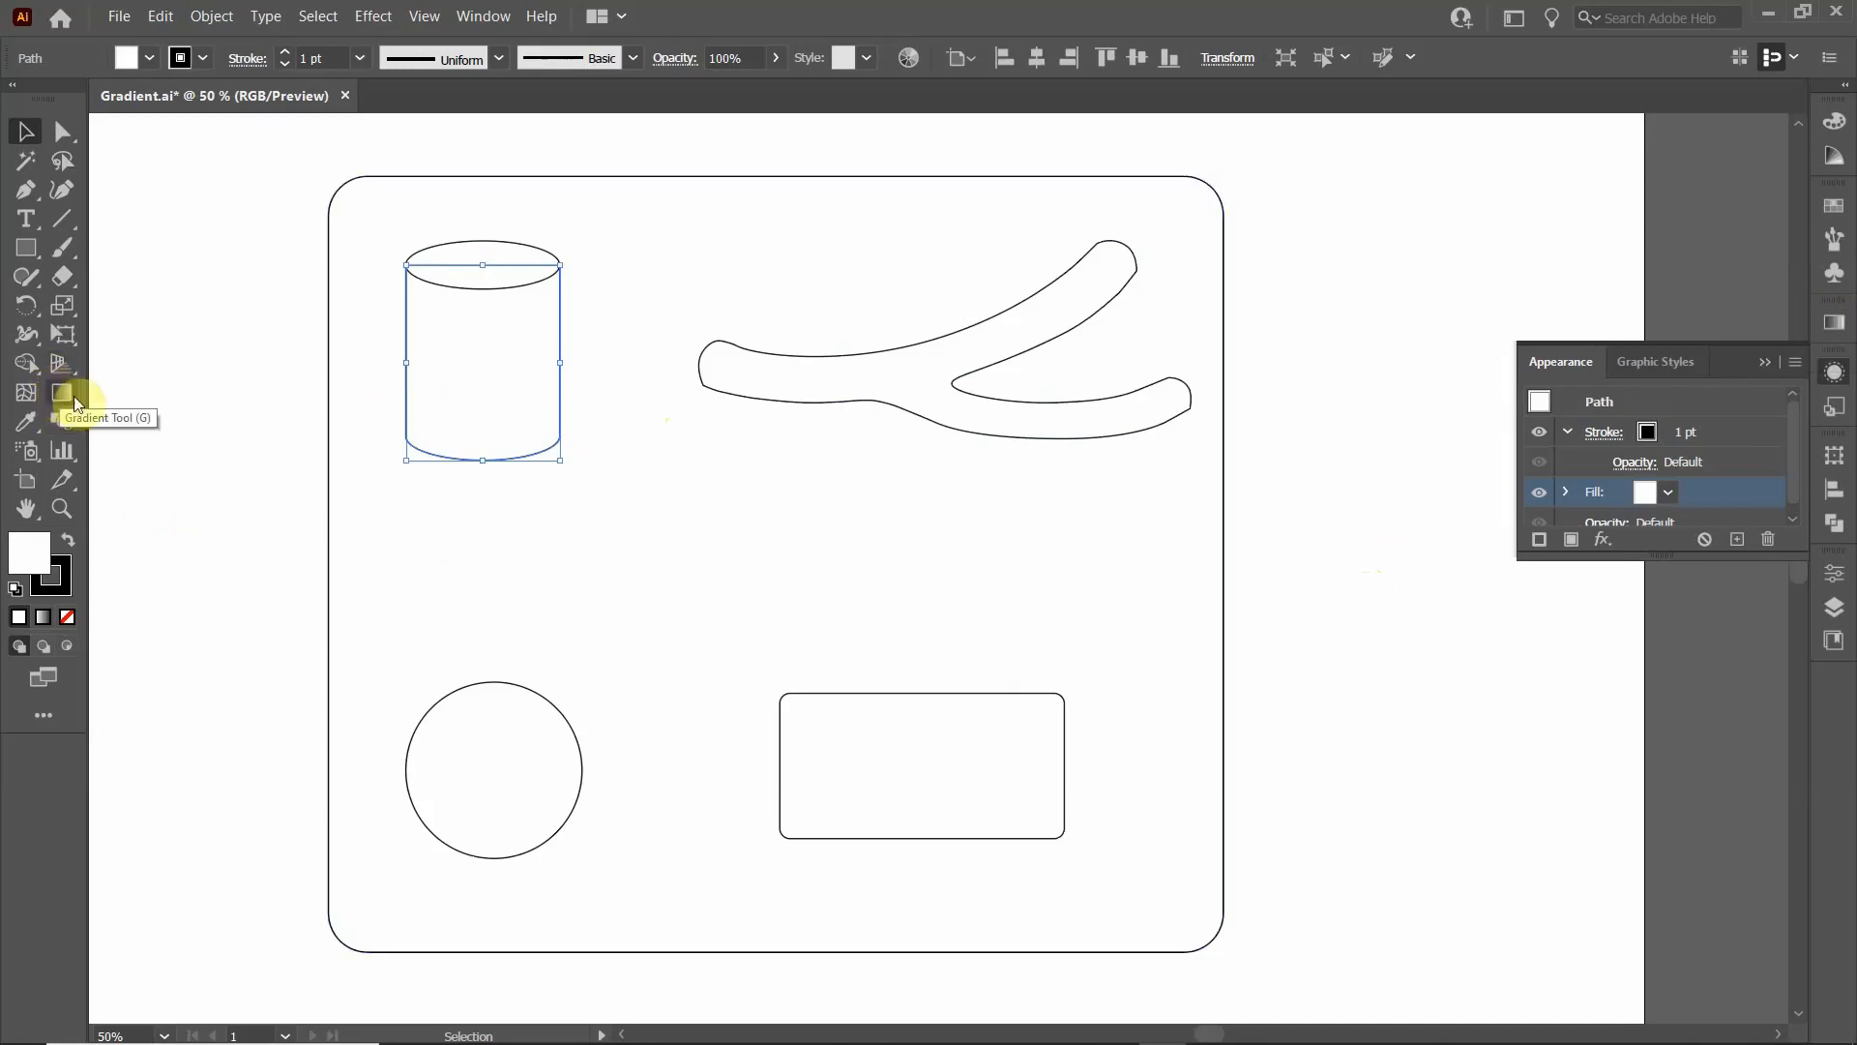
pyautogui.click(1838, 327)
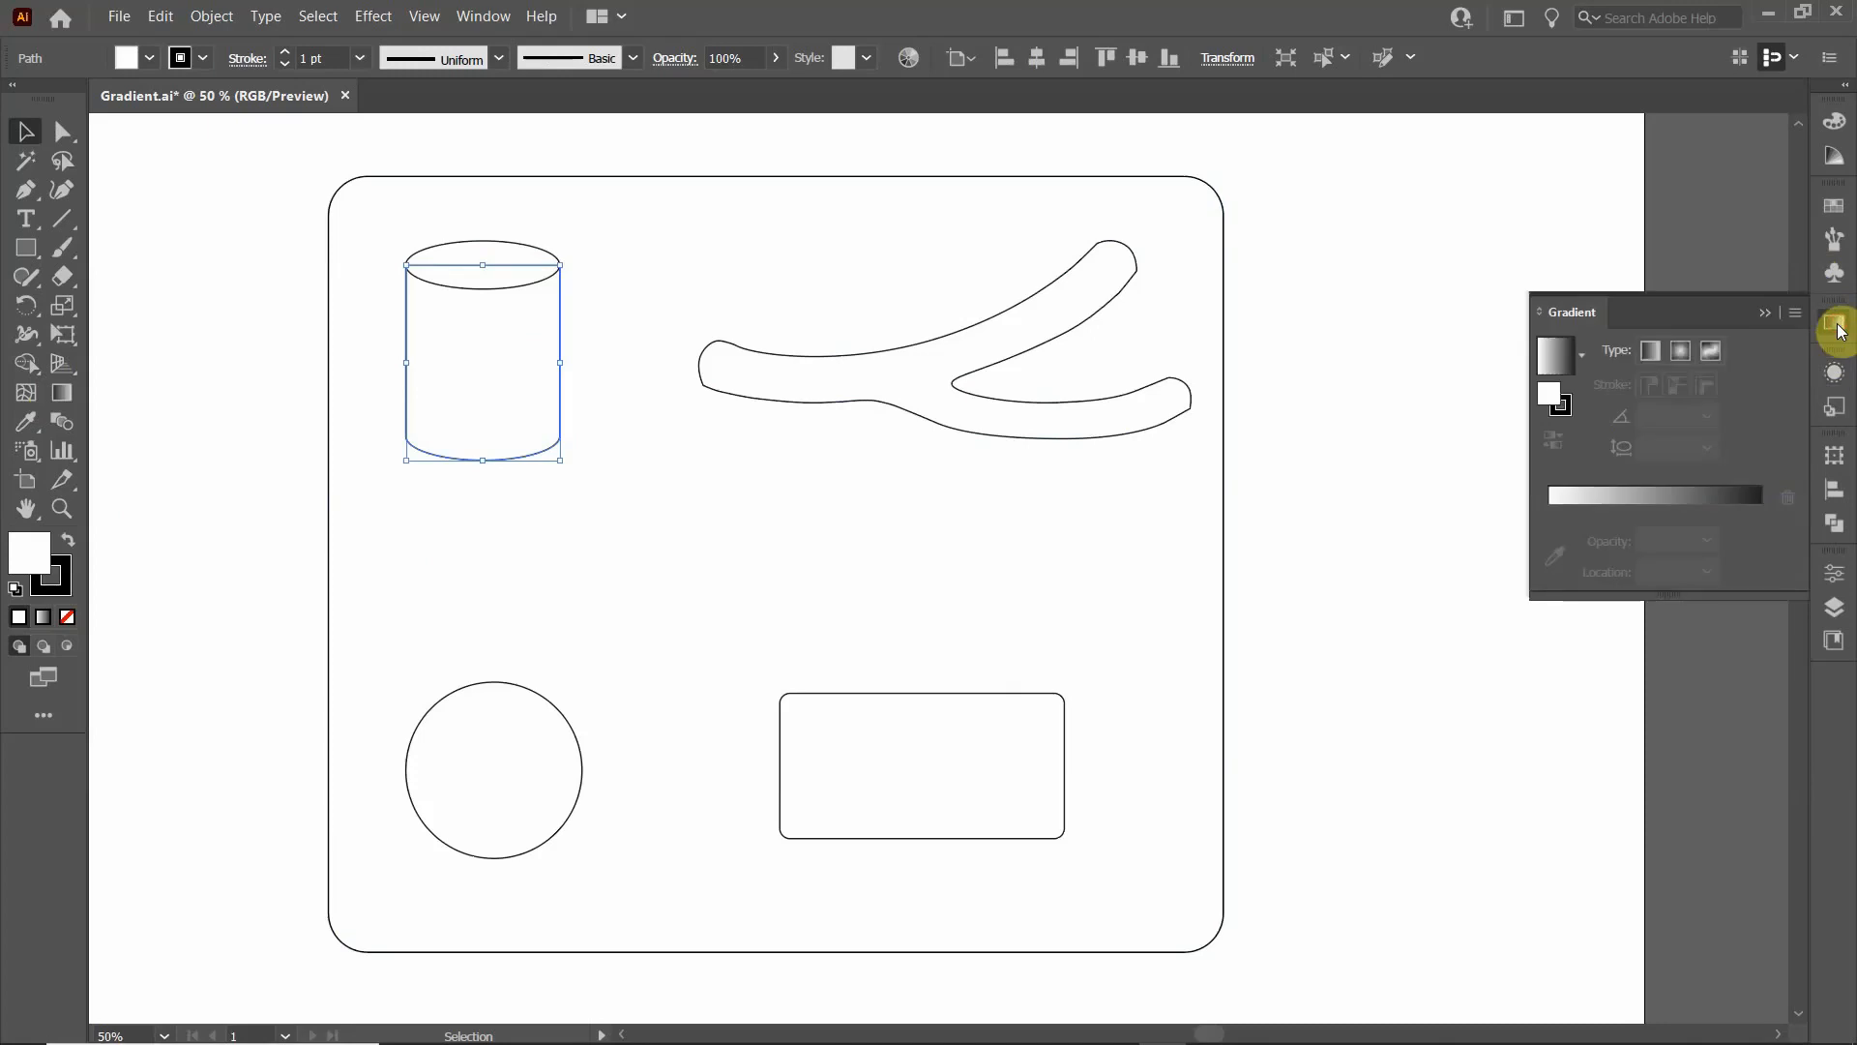
pyautogui.click(1650, 350)
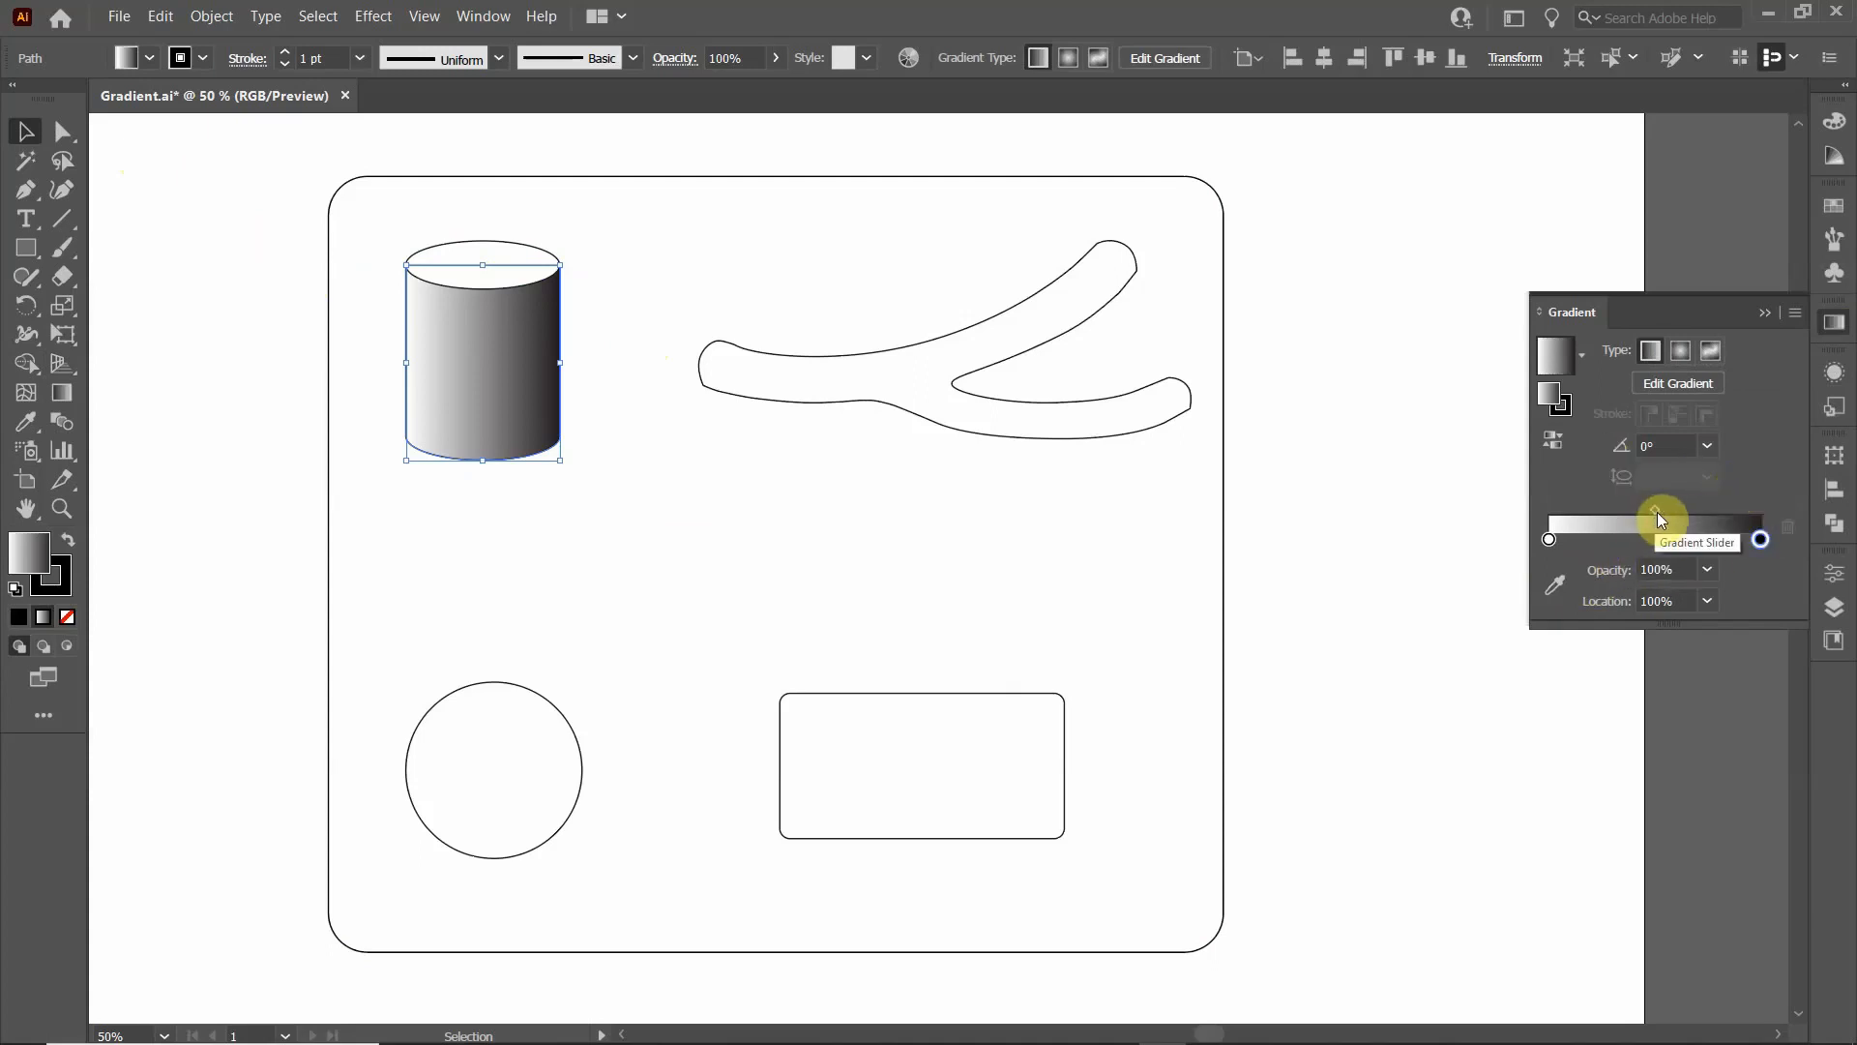
pyautogui.moveTo(1656, 513); pyautogui.dragTo(1718, 511)
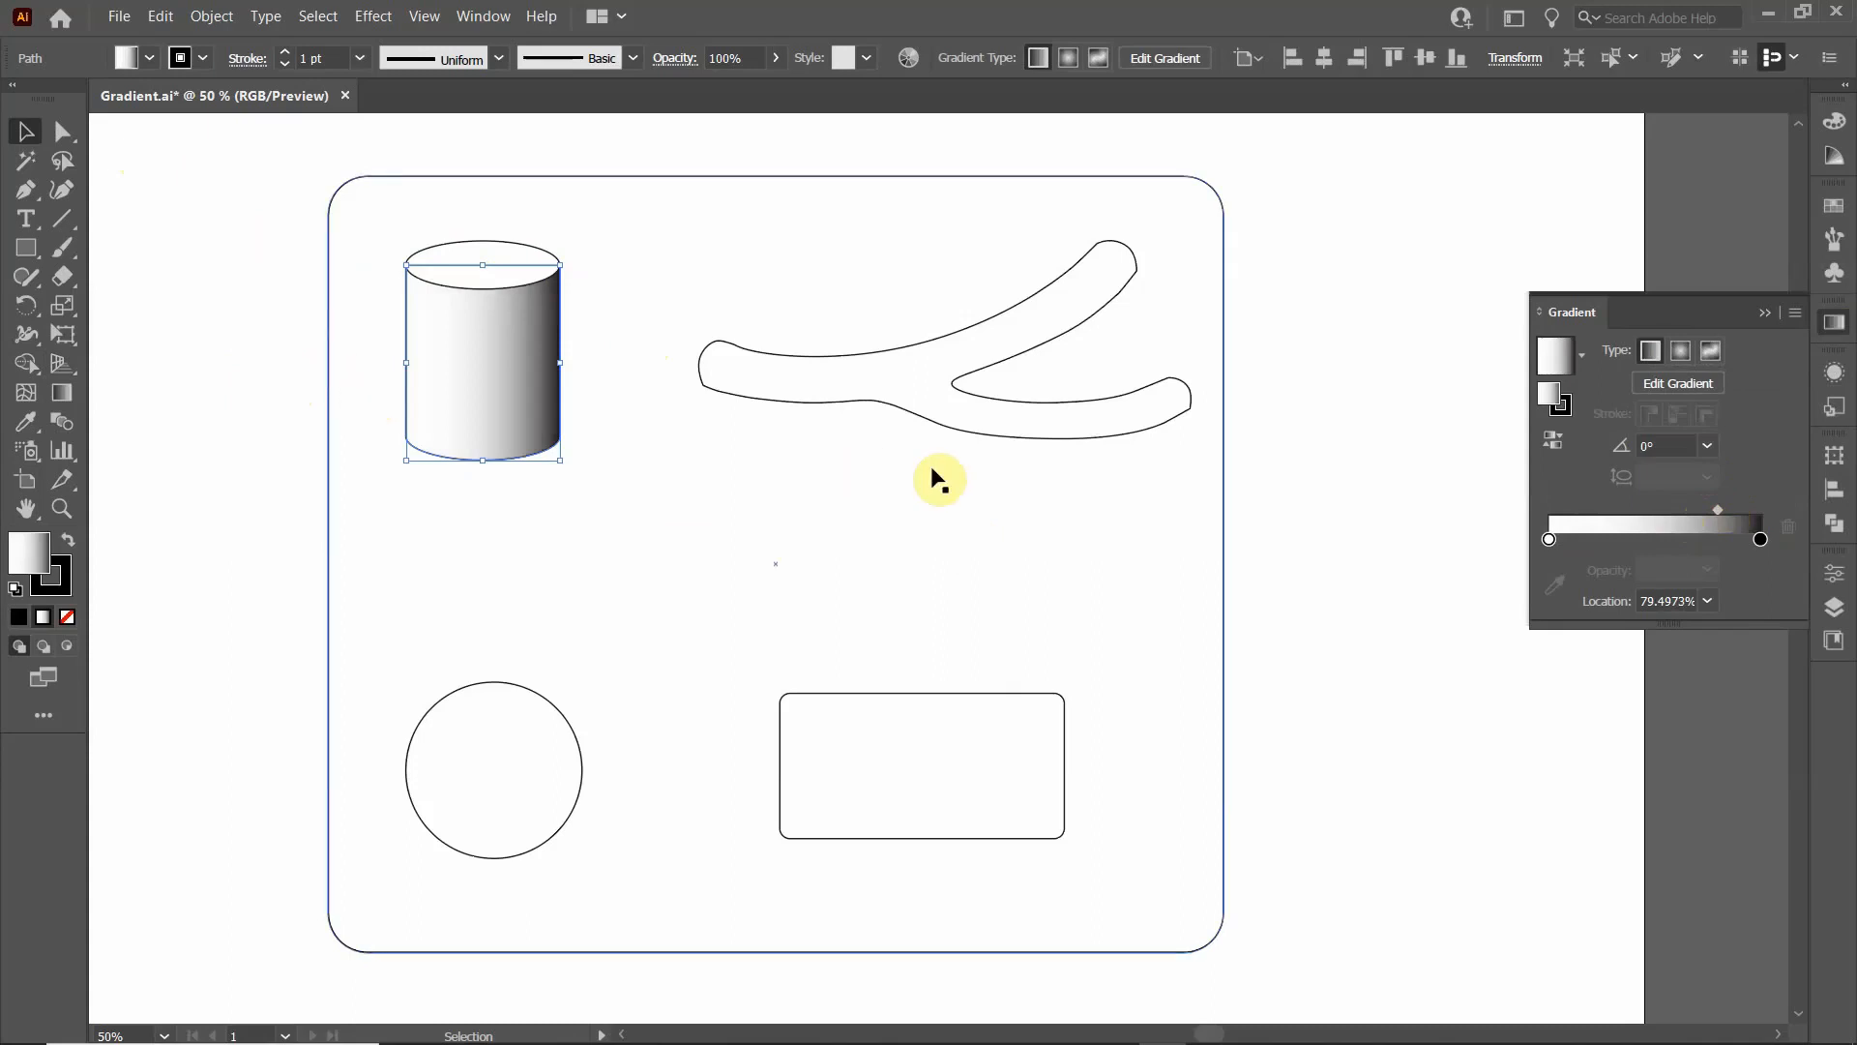
pyautogui.moveTo(1718, 512); pyautogui.dragTo(1657, 510)
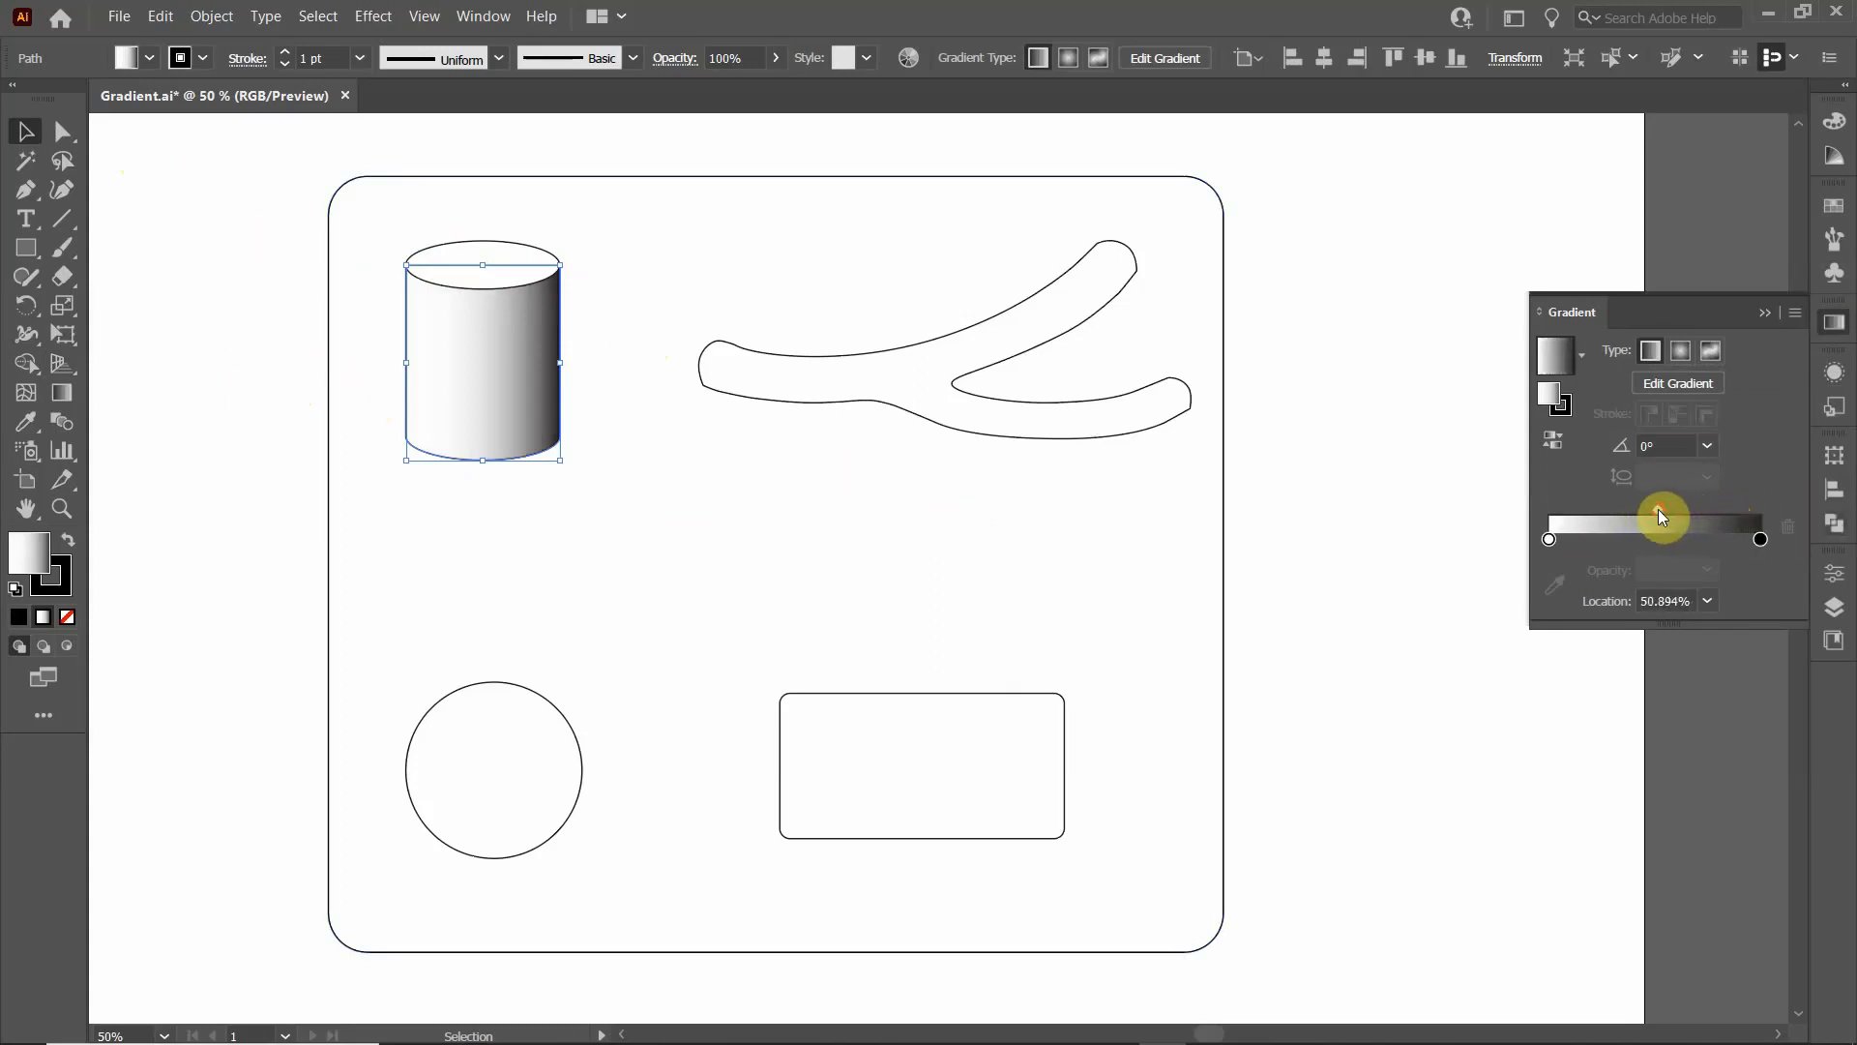
# - Recolour the dark end stop of the cylinder's gradient, trying mid grey and dark green before choosing black
pyautogui.doubleClick(1760, 539)
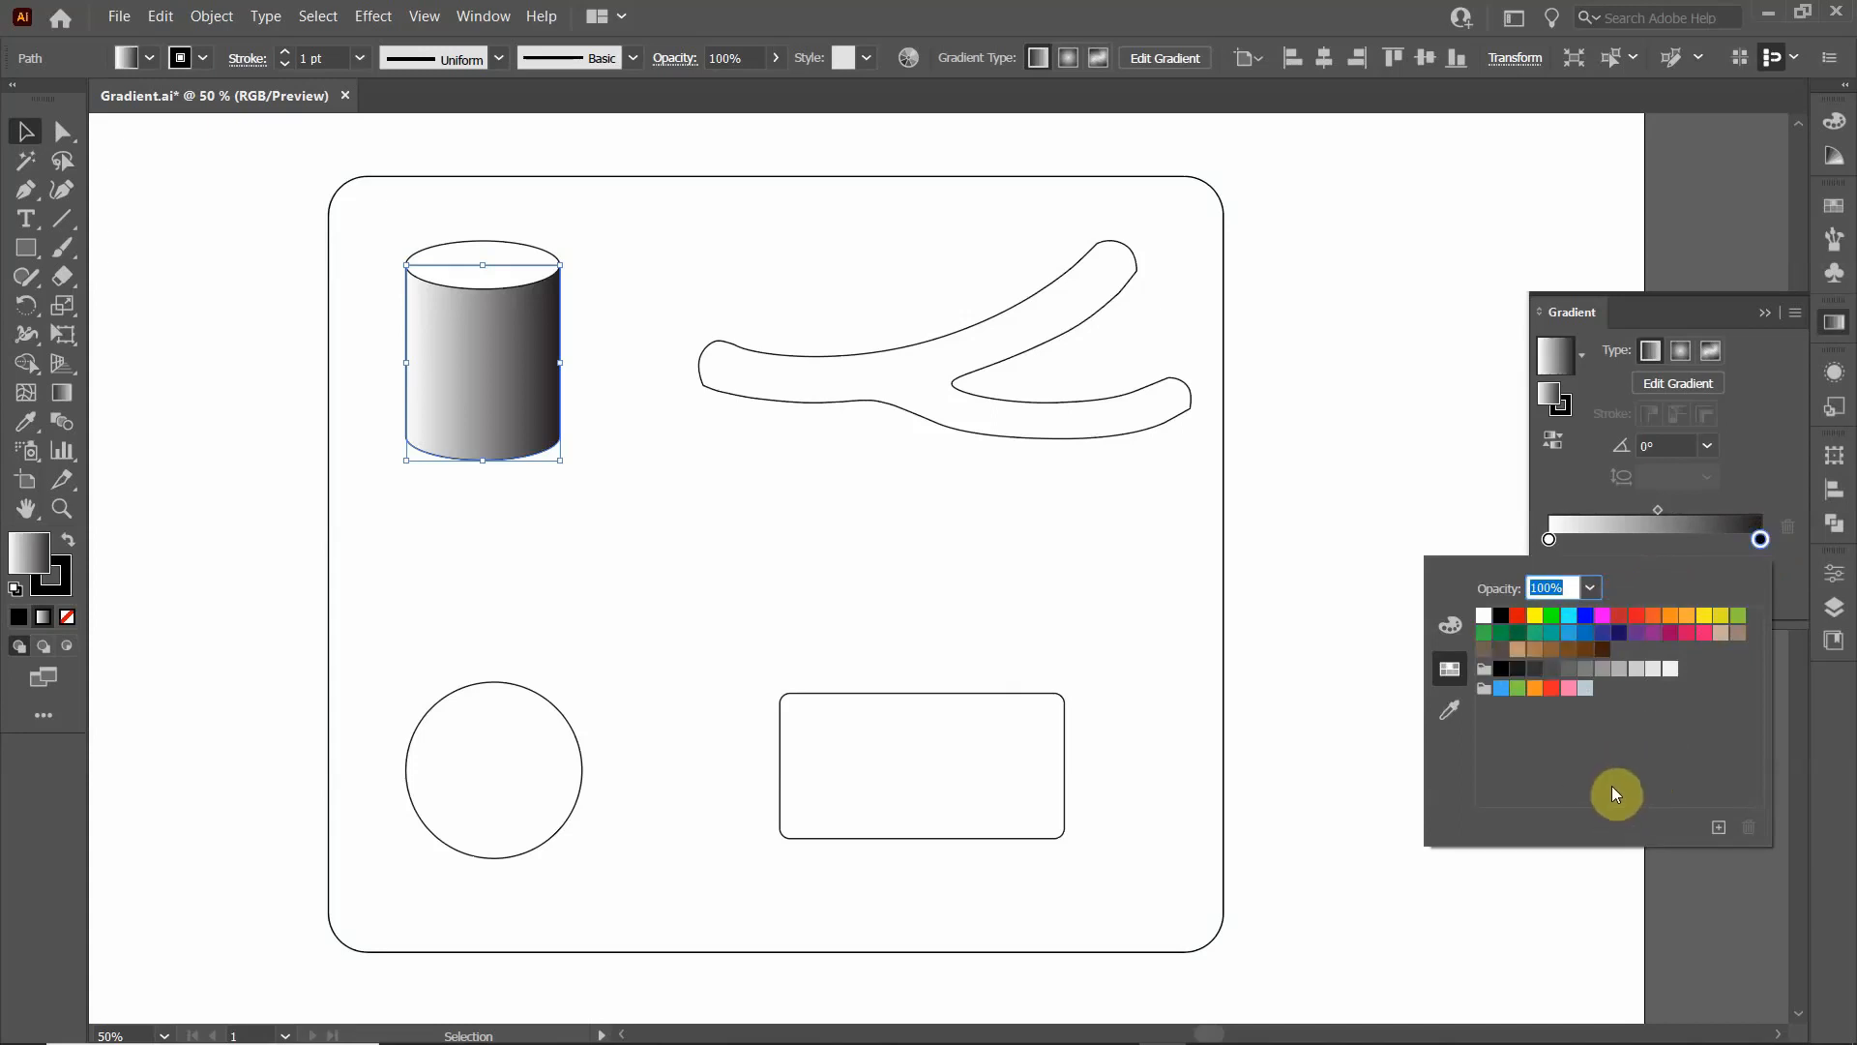
pyautogui.click(1587, 669)
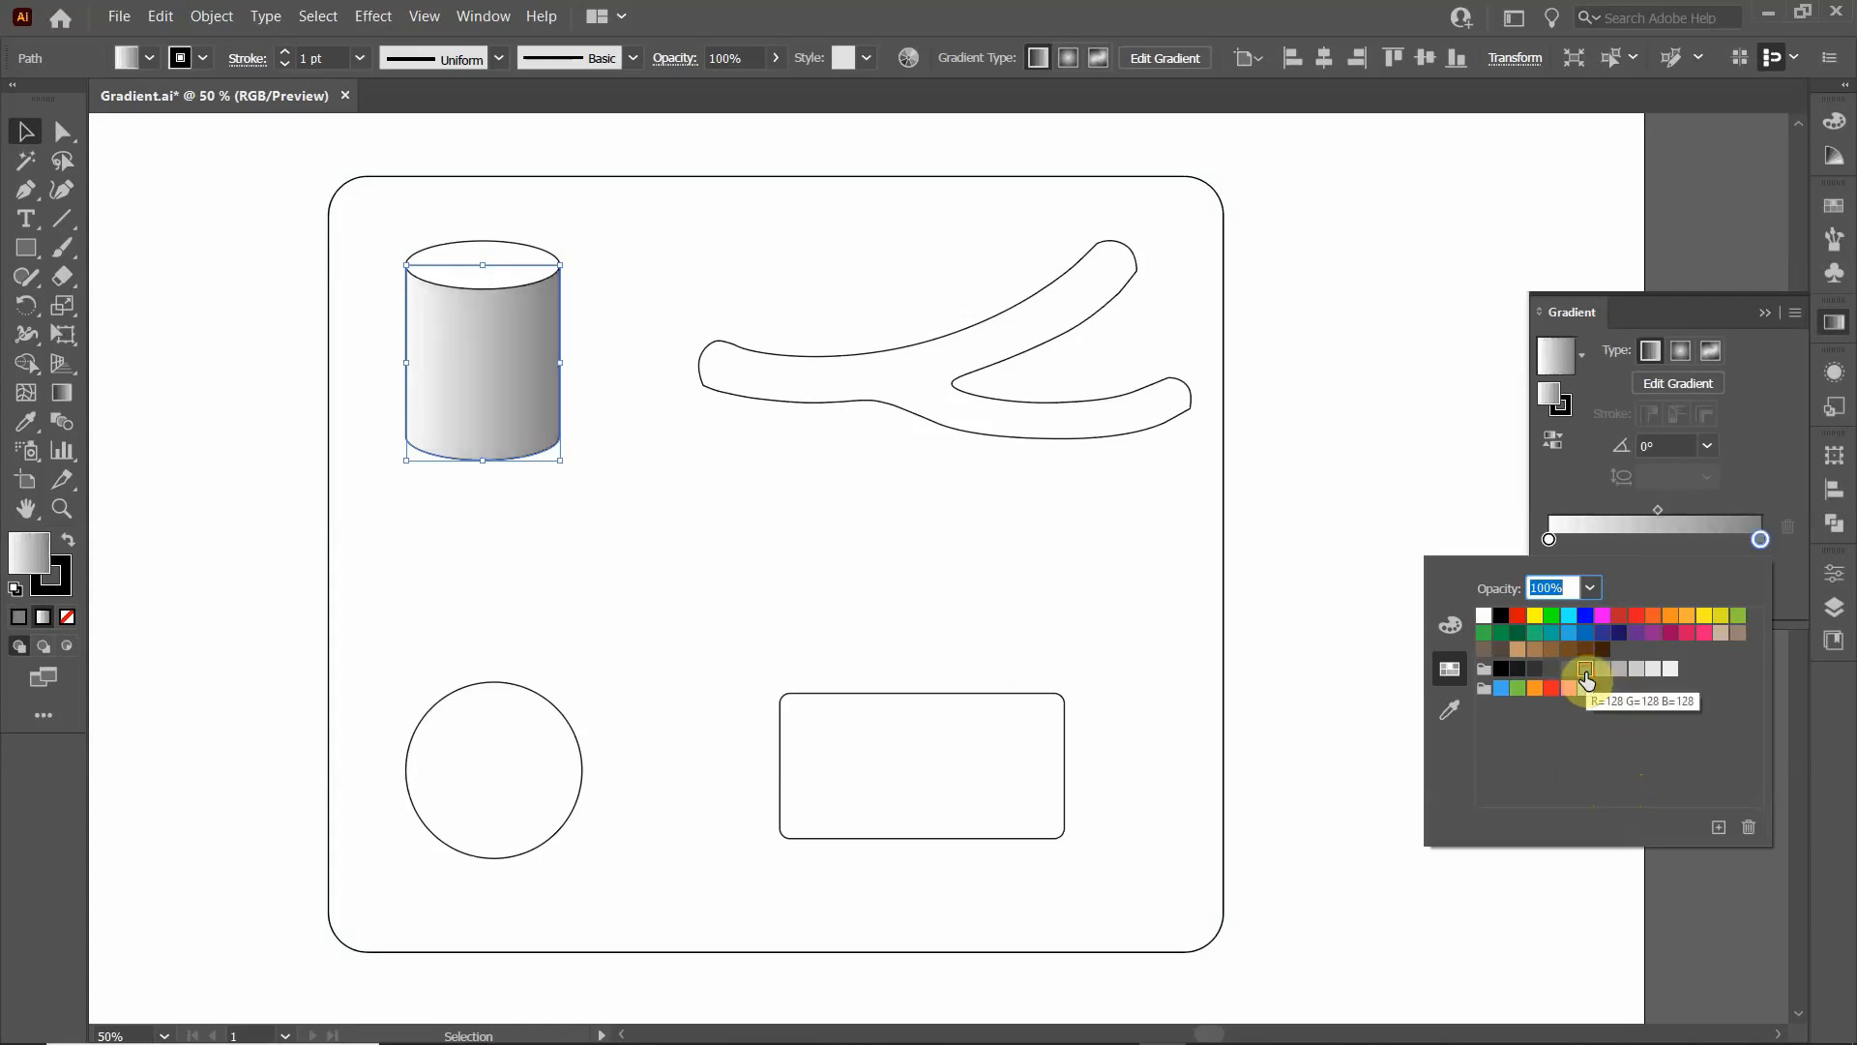
pyautogui.click(1519, 633)
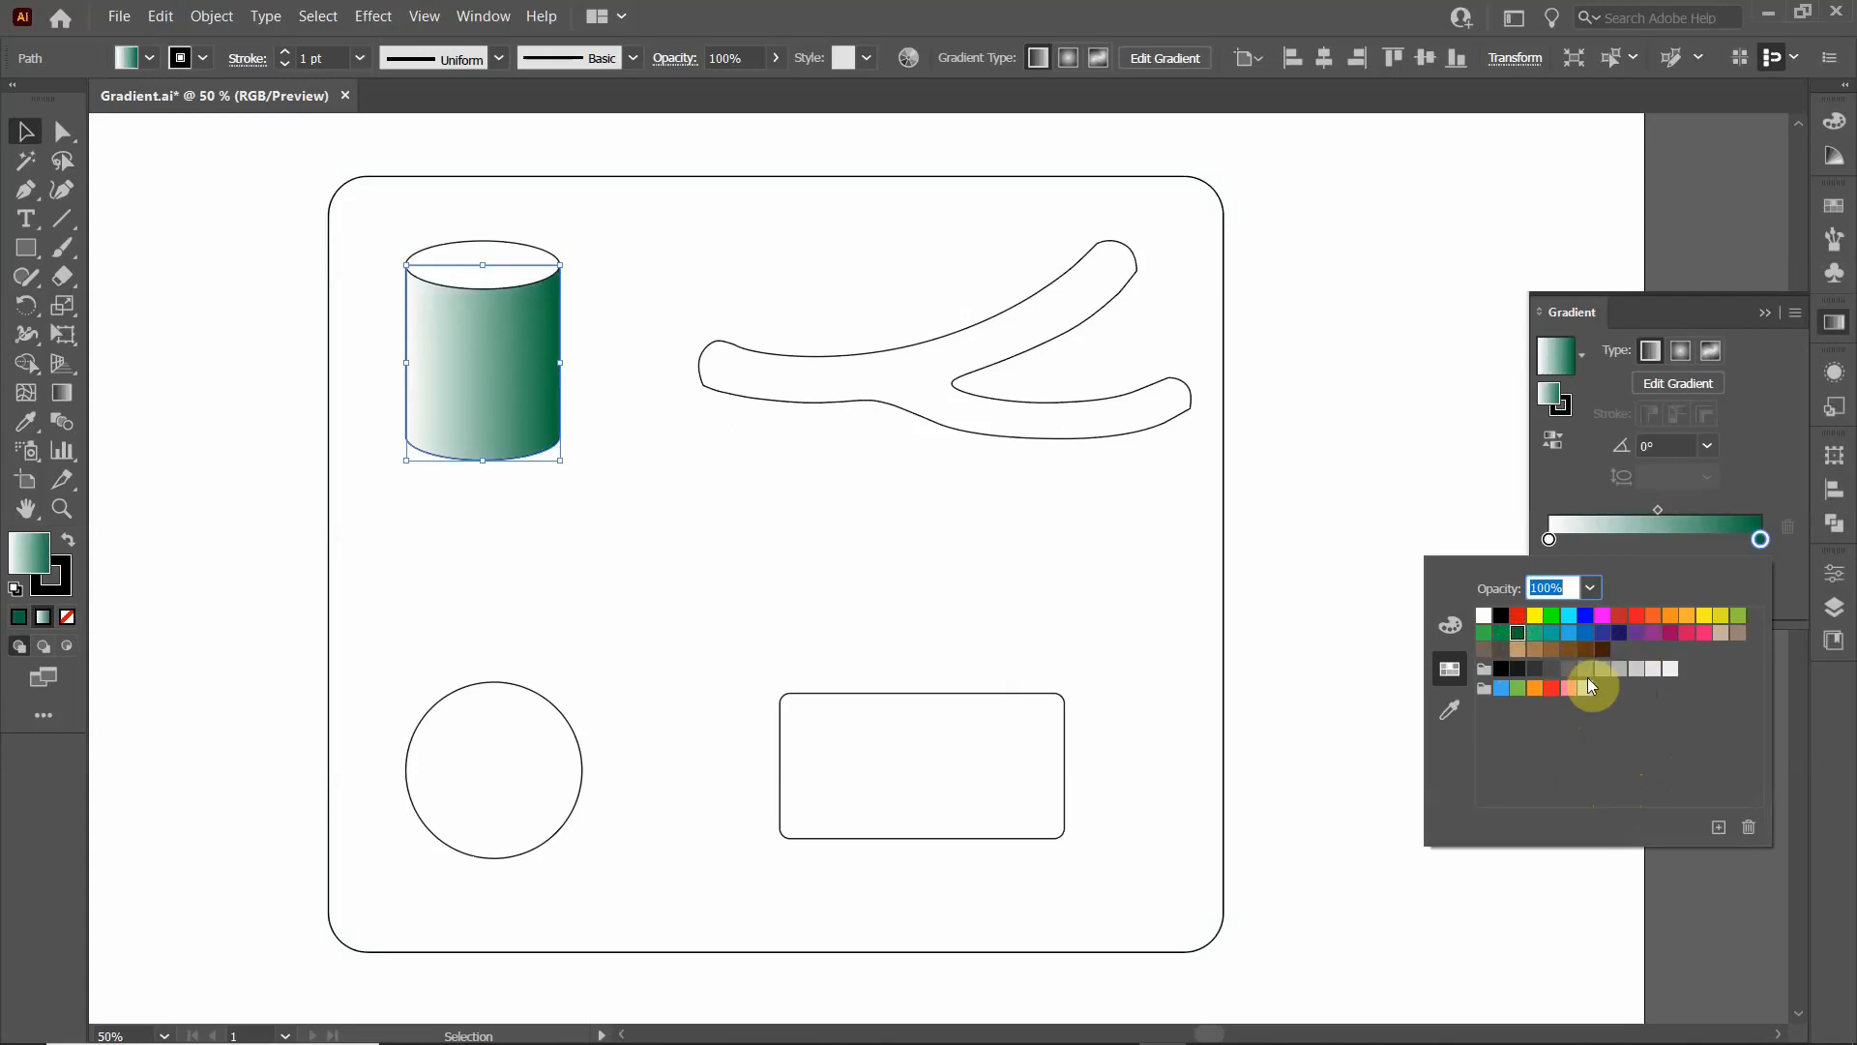
pyautogui.click(1501, 669)
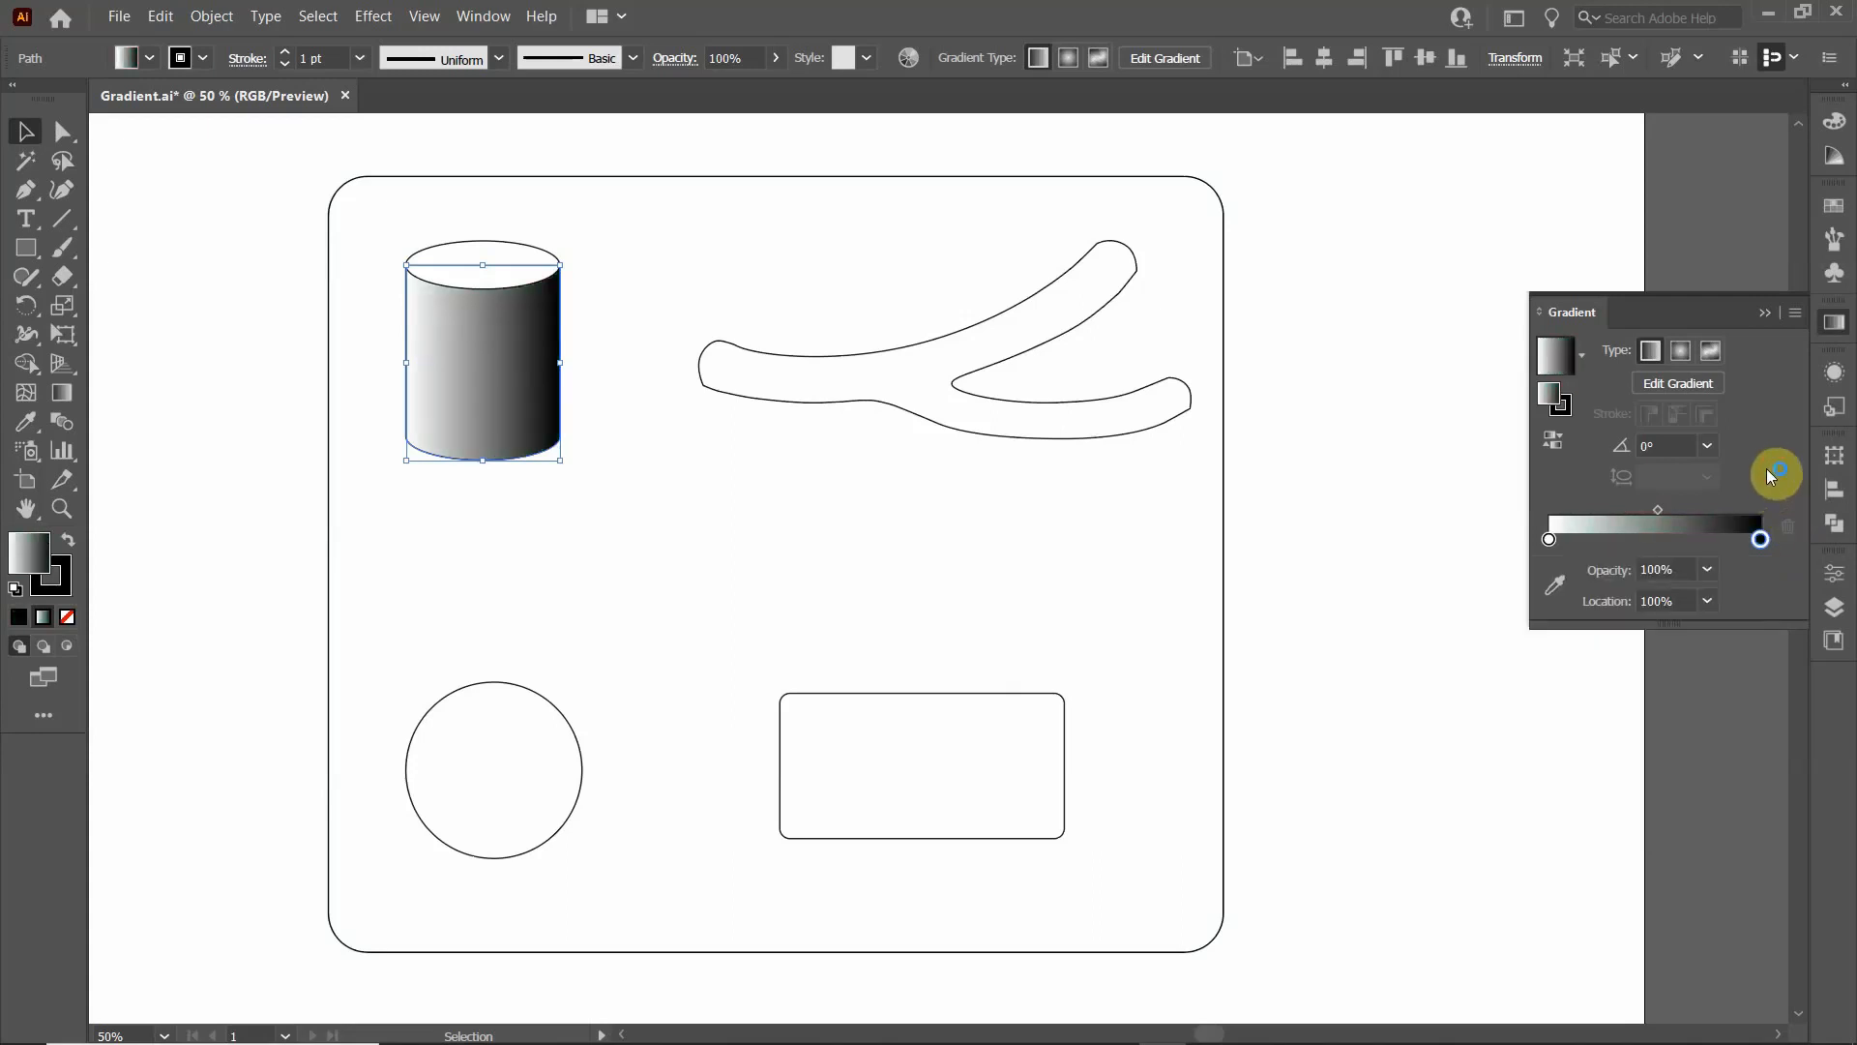
# - Shift the cylinder gradient's midpoint to about 55% with the end stops at both extremes, and deselect the artwork
pyautogui.moveTo(1550, 540)
pyautogui.mouseDown()
pyautogui.moveTo(1605, 541)
pyautogui.moveTo(1546, 541)
pyautogui.mouseUp()
pyautogui.moveTo(1760, 540)
pyautogui.mouseDown()
pyautogui.moveTo(1680, 540)
pyautogui.moveTo(1789, 561)
pyautogui.mouseUp()
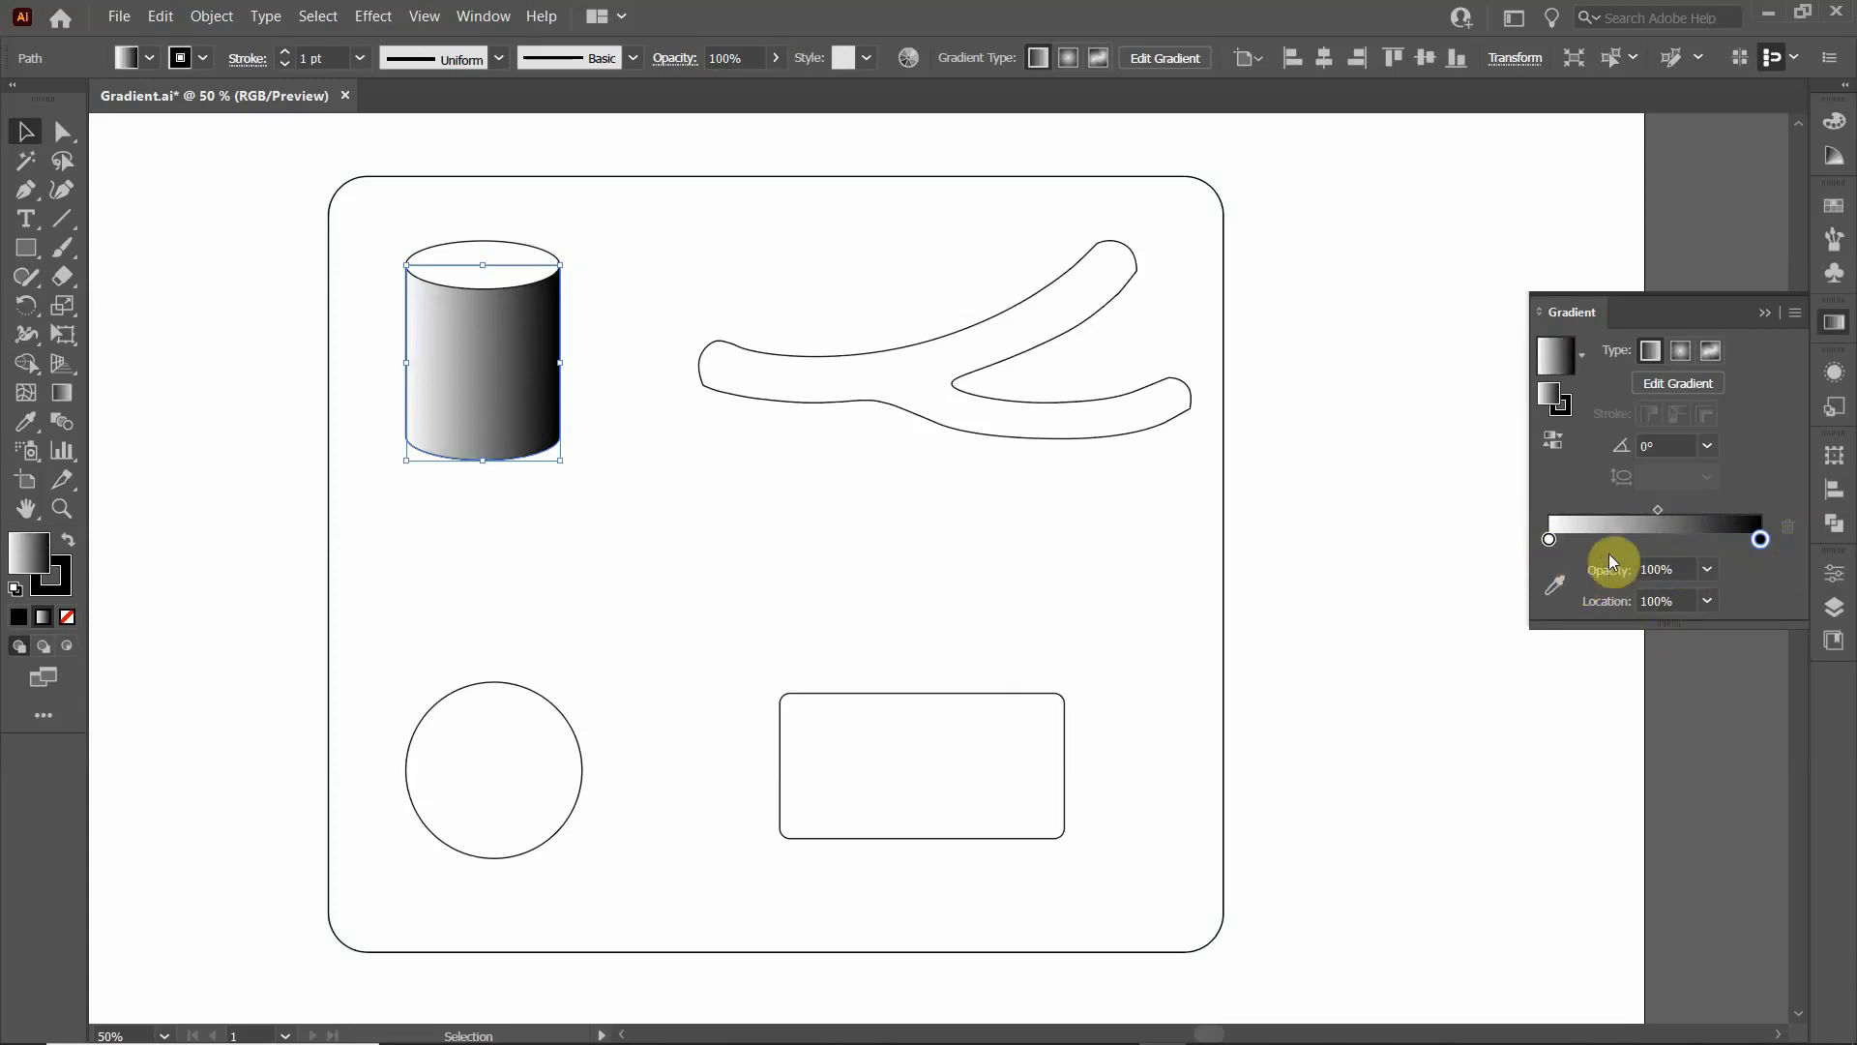
pyautogui.moveTo(1658, 509)
pyautogui.mouseDown()
pyautogui.moveTo(1633, 504)
pyautogui.moveTo(1665, 507)
pyautogui.mouseUp()
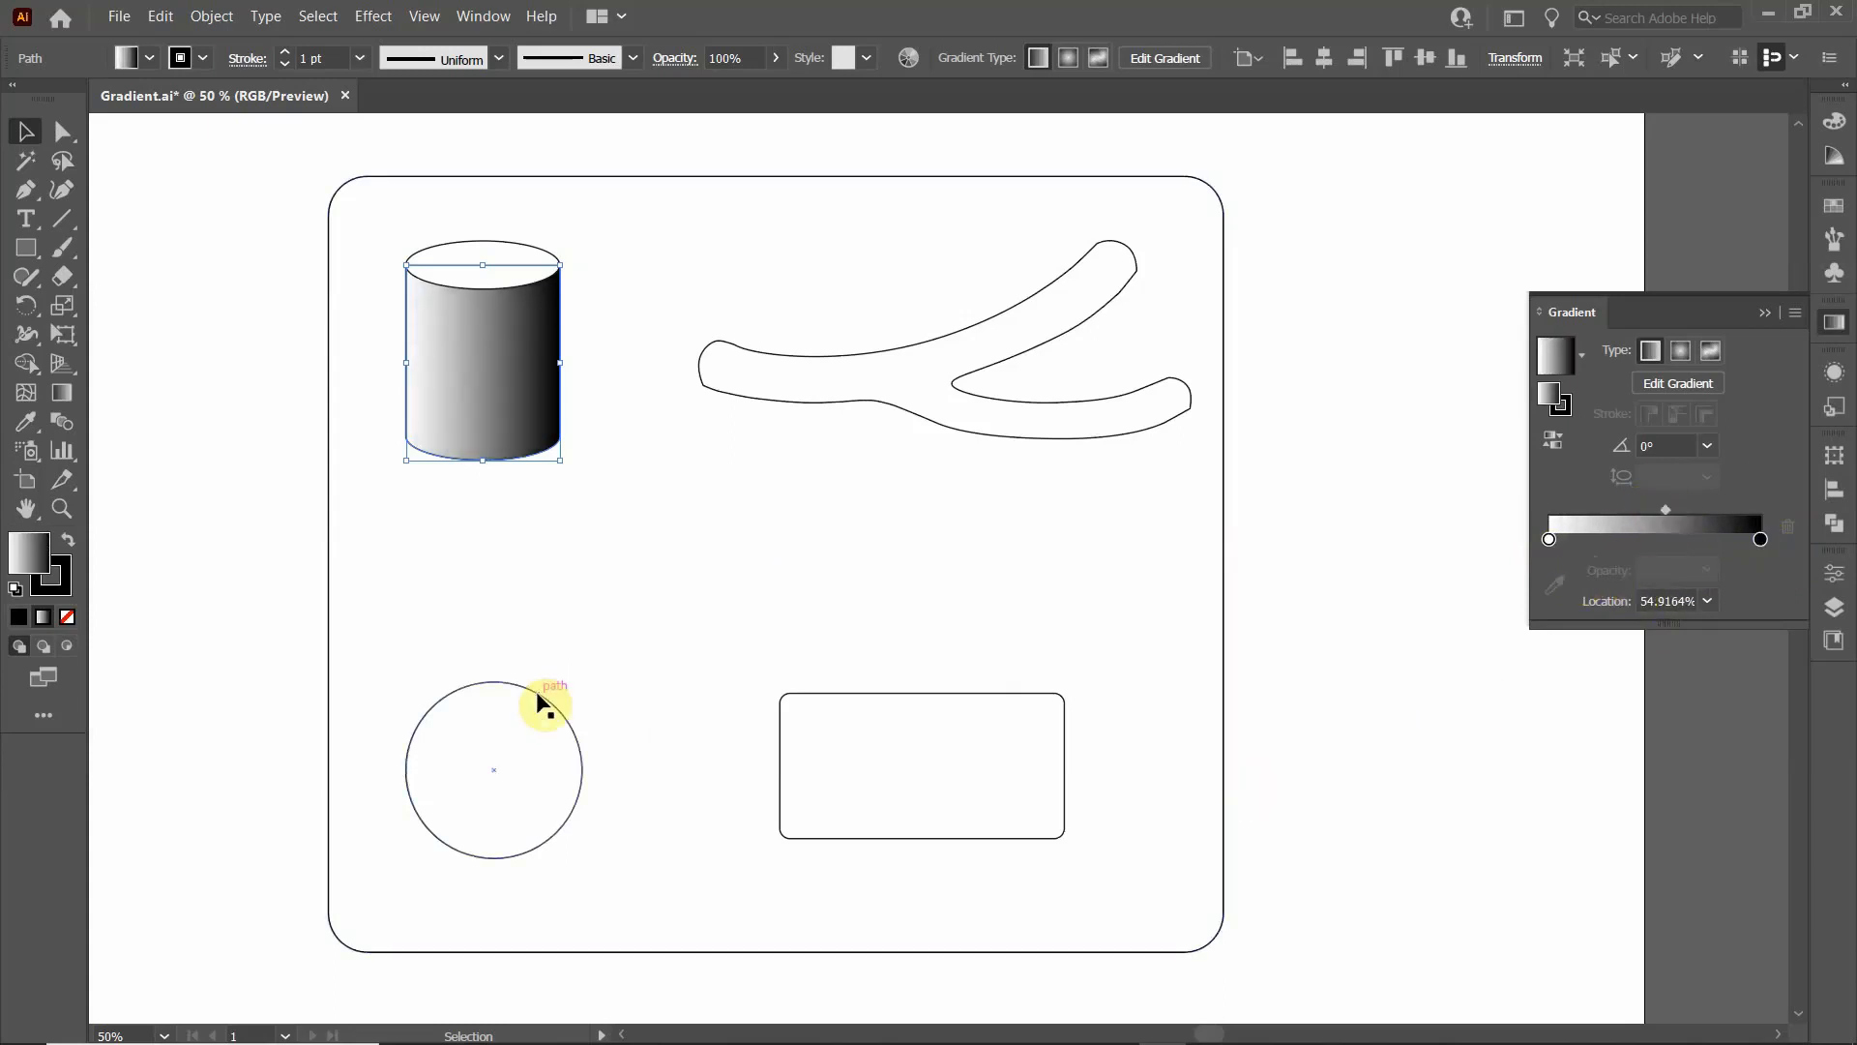
pyautogui.click(548, 642)
pyautogui.click(275, 648)
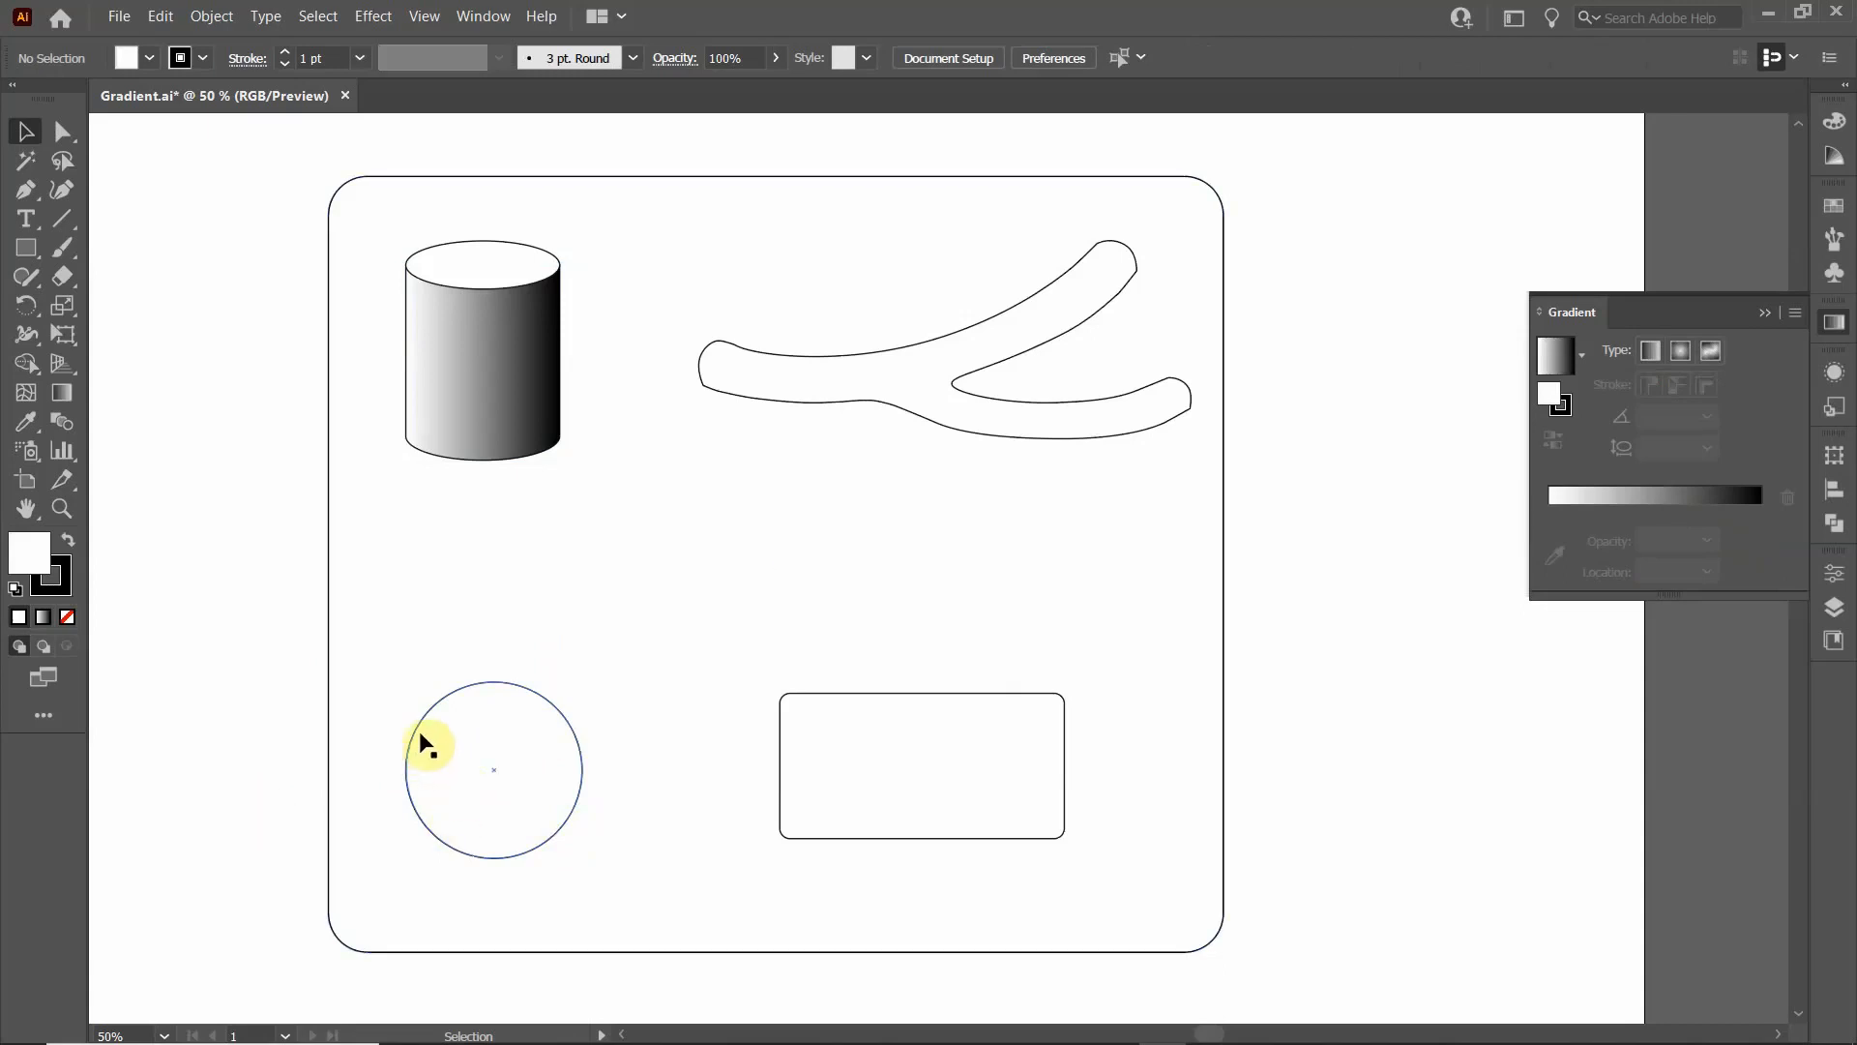
# - Fill the circle with a radial gradient and move its bright centre toward the circle's upper right
pyautogui.click(407, 754)
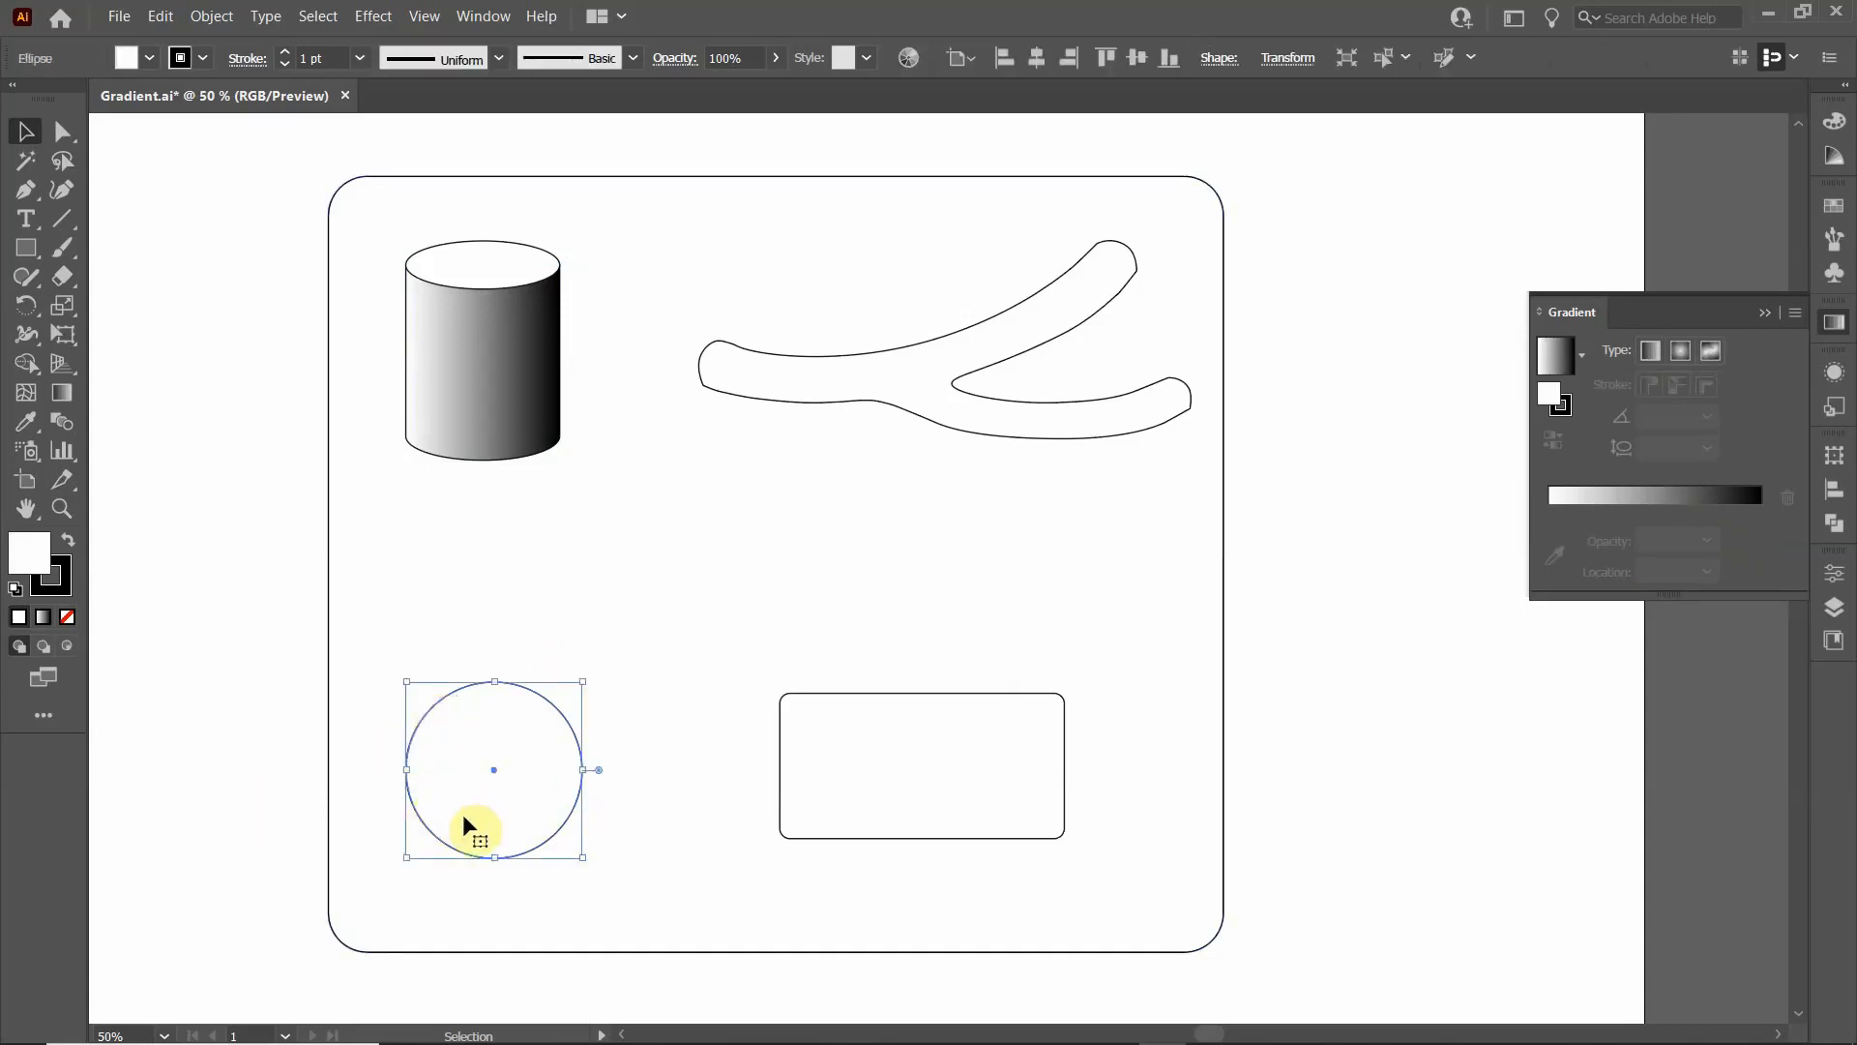
pyautogui.click(1683, 356)
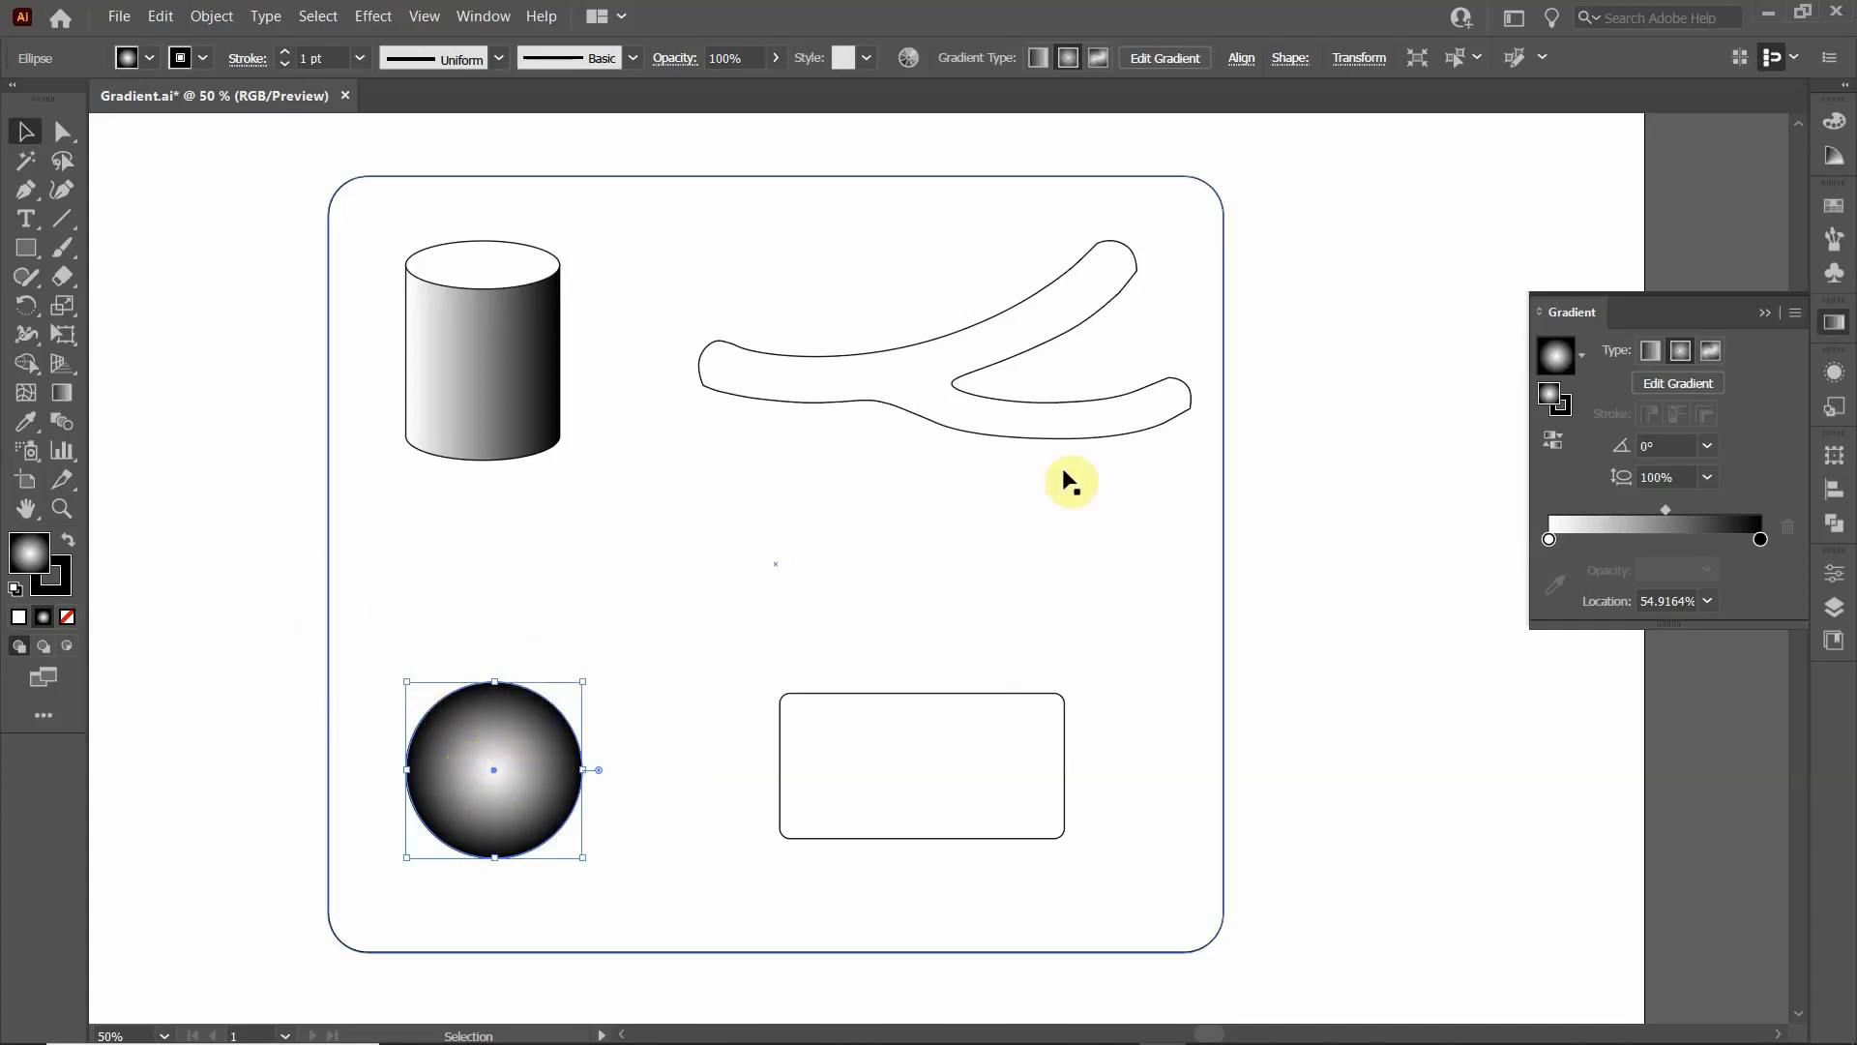
pyautogui.click(1676, 387)
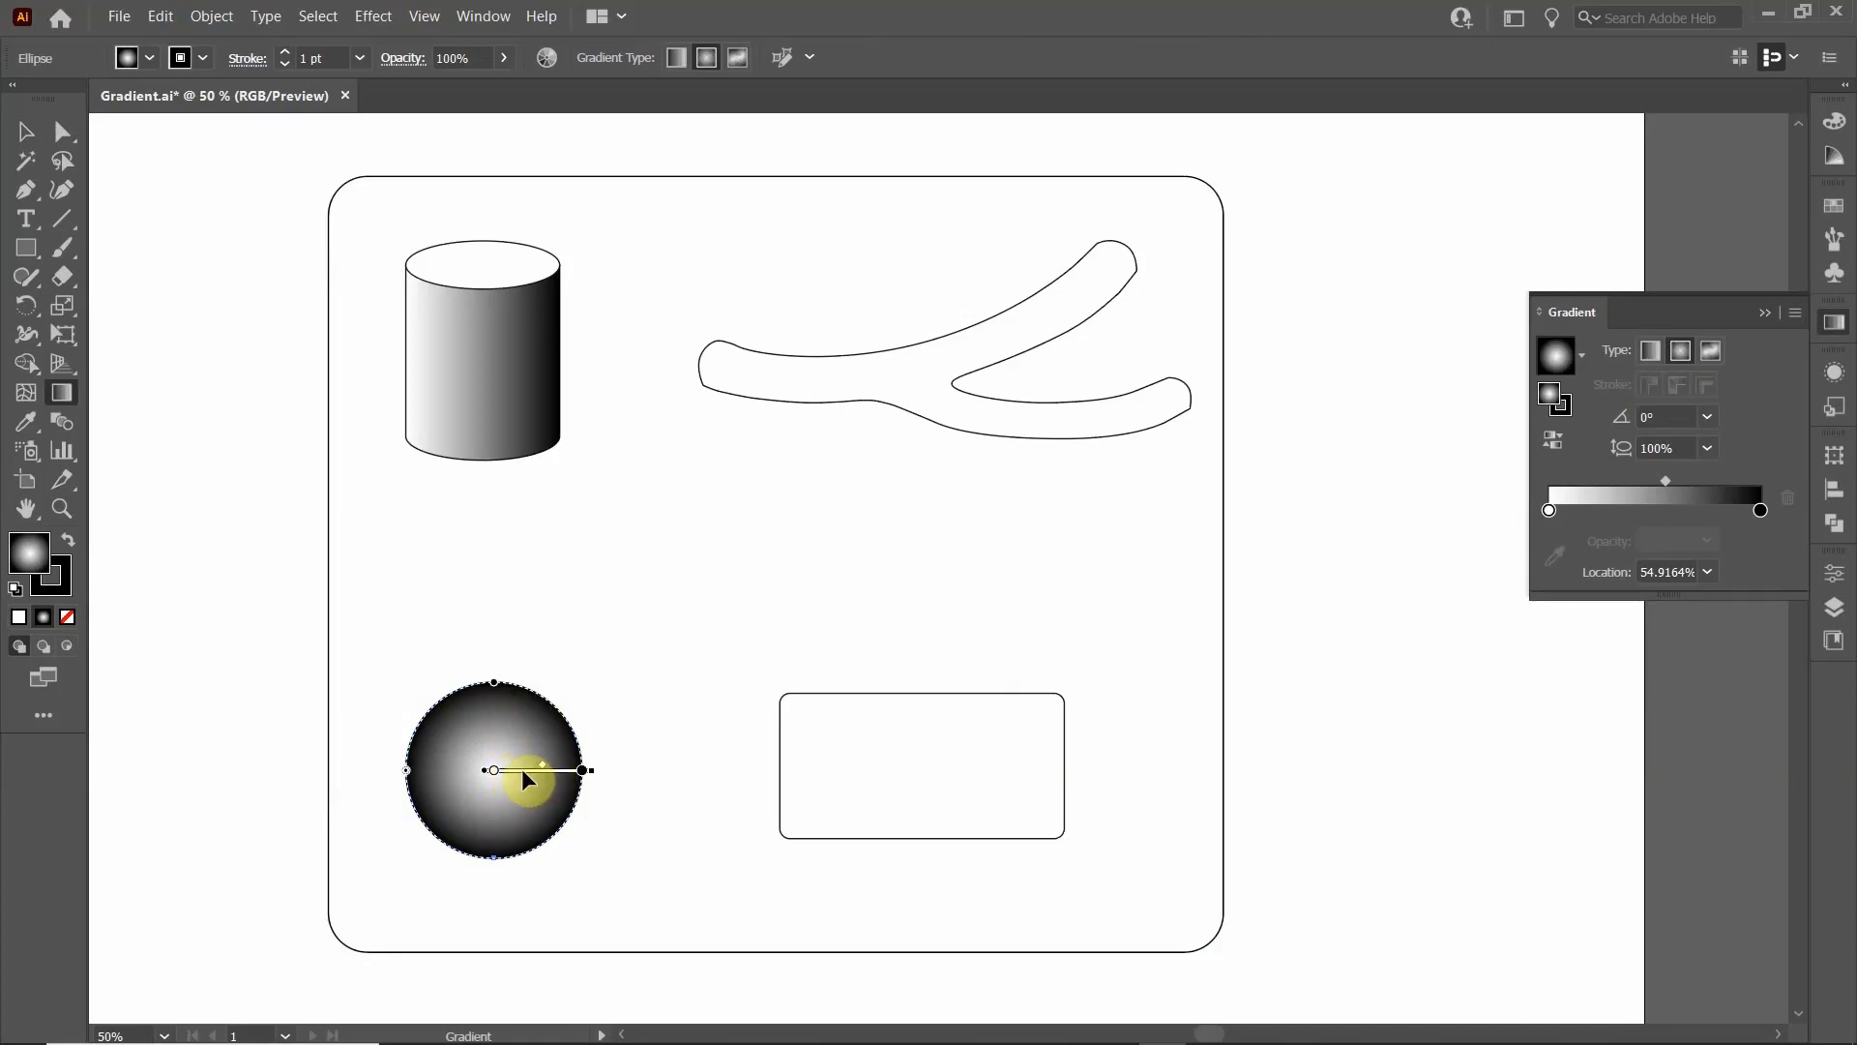
pyautogui.moveTo(520, 767)
pyautogui.mouseDown()
pyautogui.moveTo(532, 741)
pyautogui.moveTo(553, 783)
pyautogui.moveTo(517, 803)
pyautogui.moveTo(484, 782)
pyautogui.moveTo(519, 741)
pyautogui.moveTo(565, 782)
pyautogui.moveTo(553, 750)
pyautogui.mouseUp()
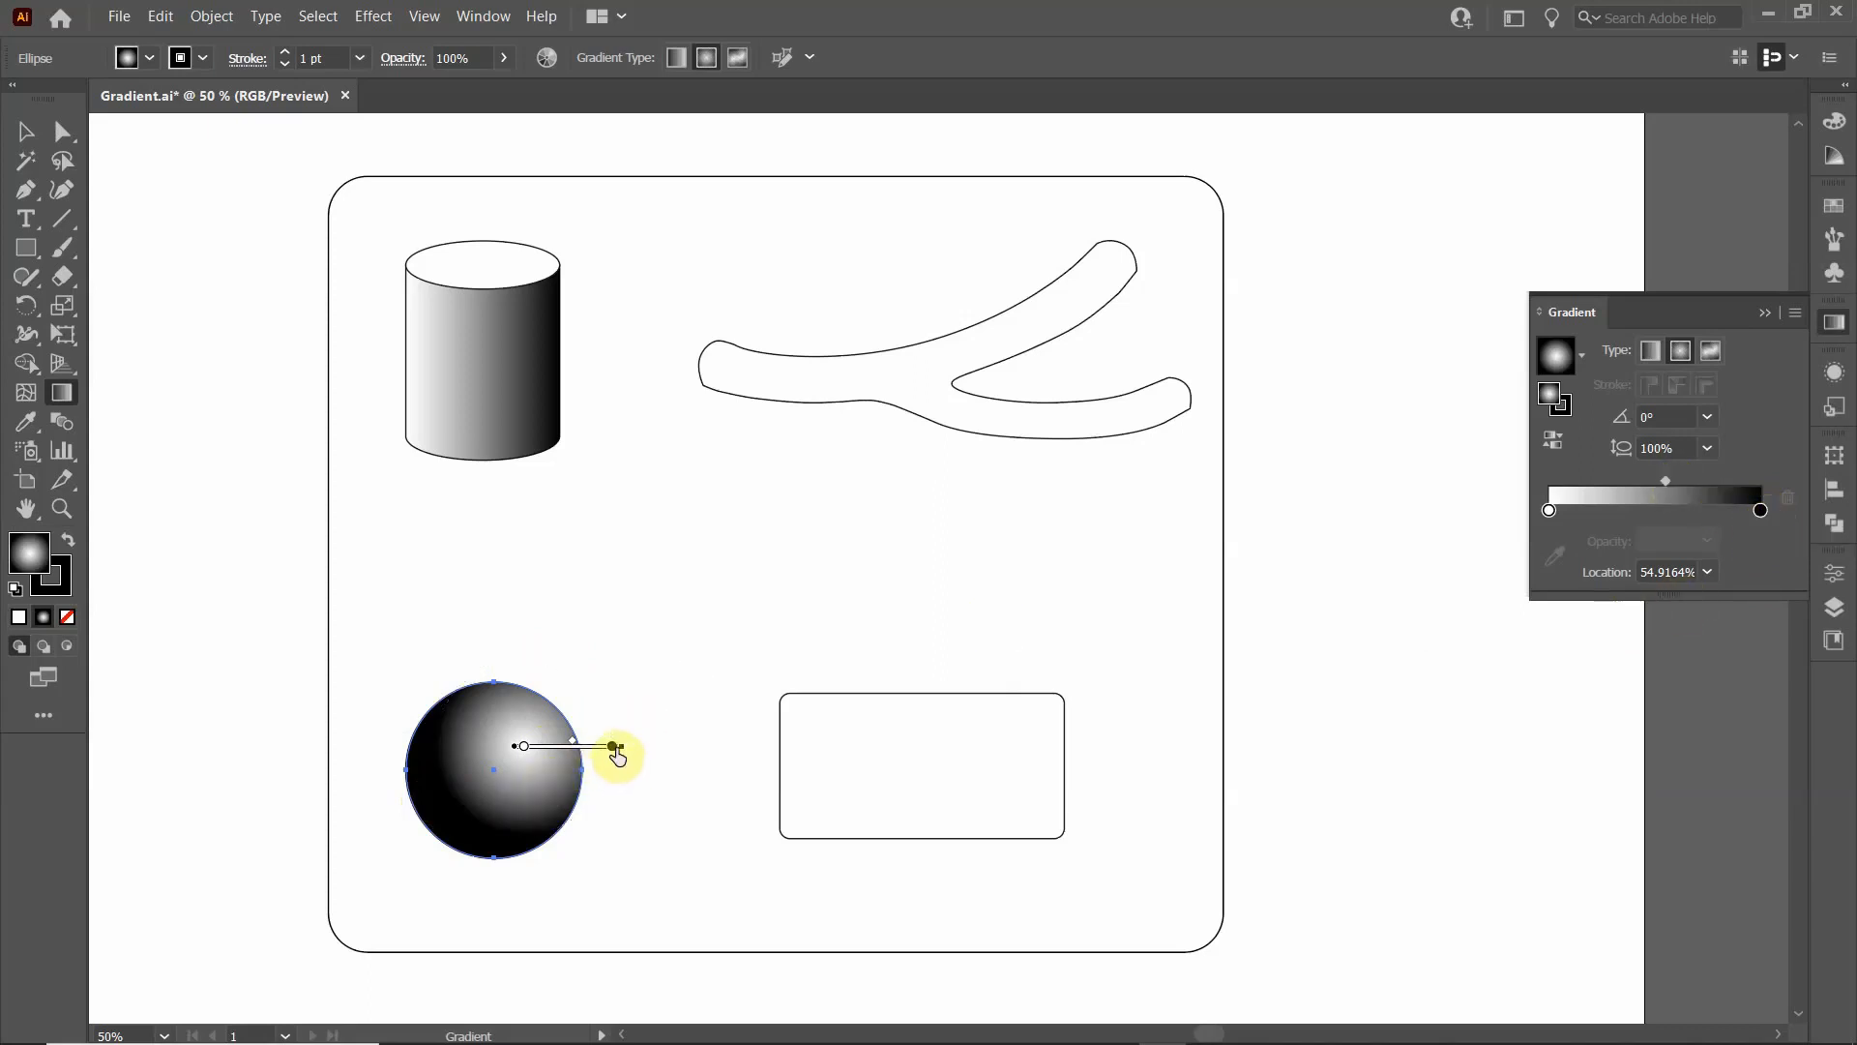
# - Enlarge the circle's radial gradient slightly beyond the circle's size, set its aspect ratio to about 99.4%, and deselect the circle
pyautogui.moveTo(609, 751)
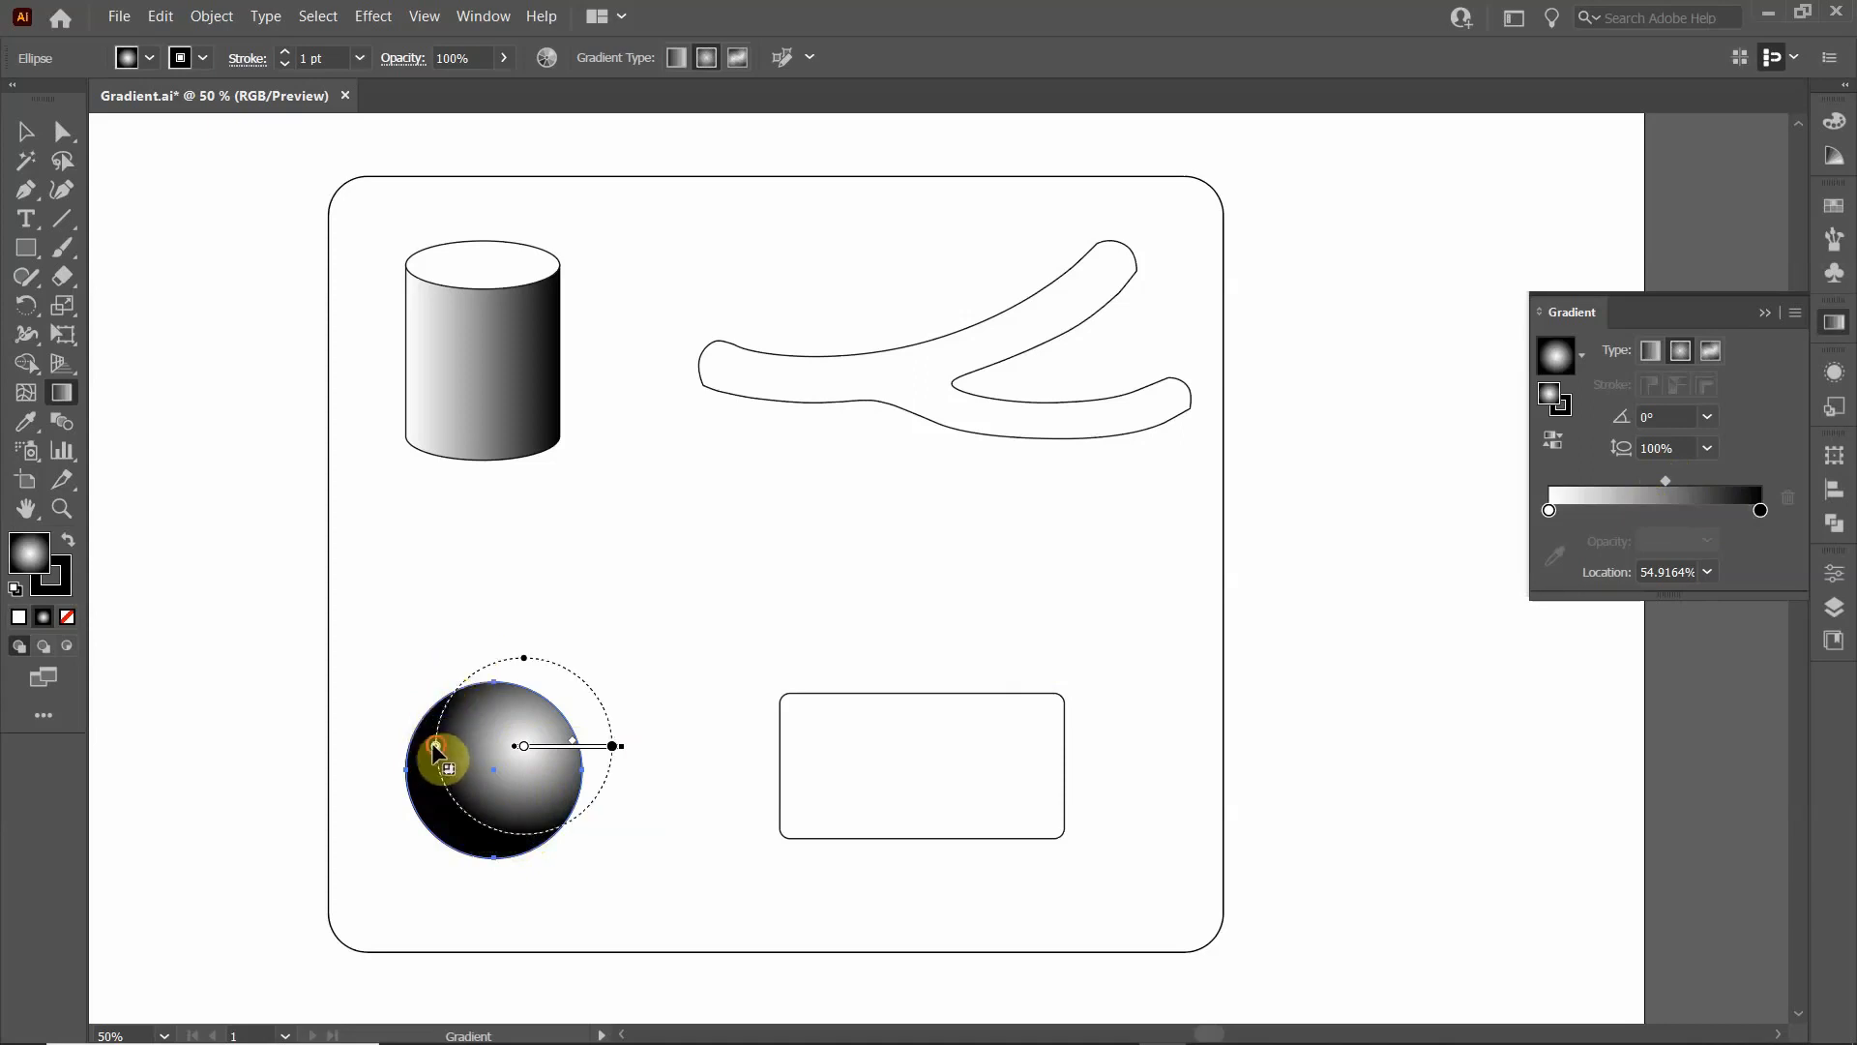
pyautogui.moveTo(434, 754); pyautogui.dragTo(403, 746)
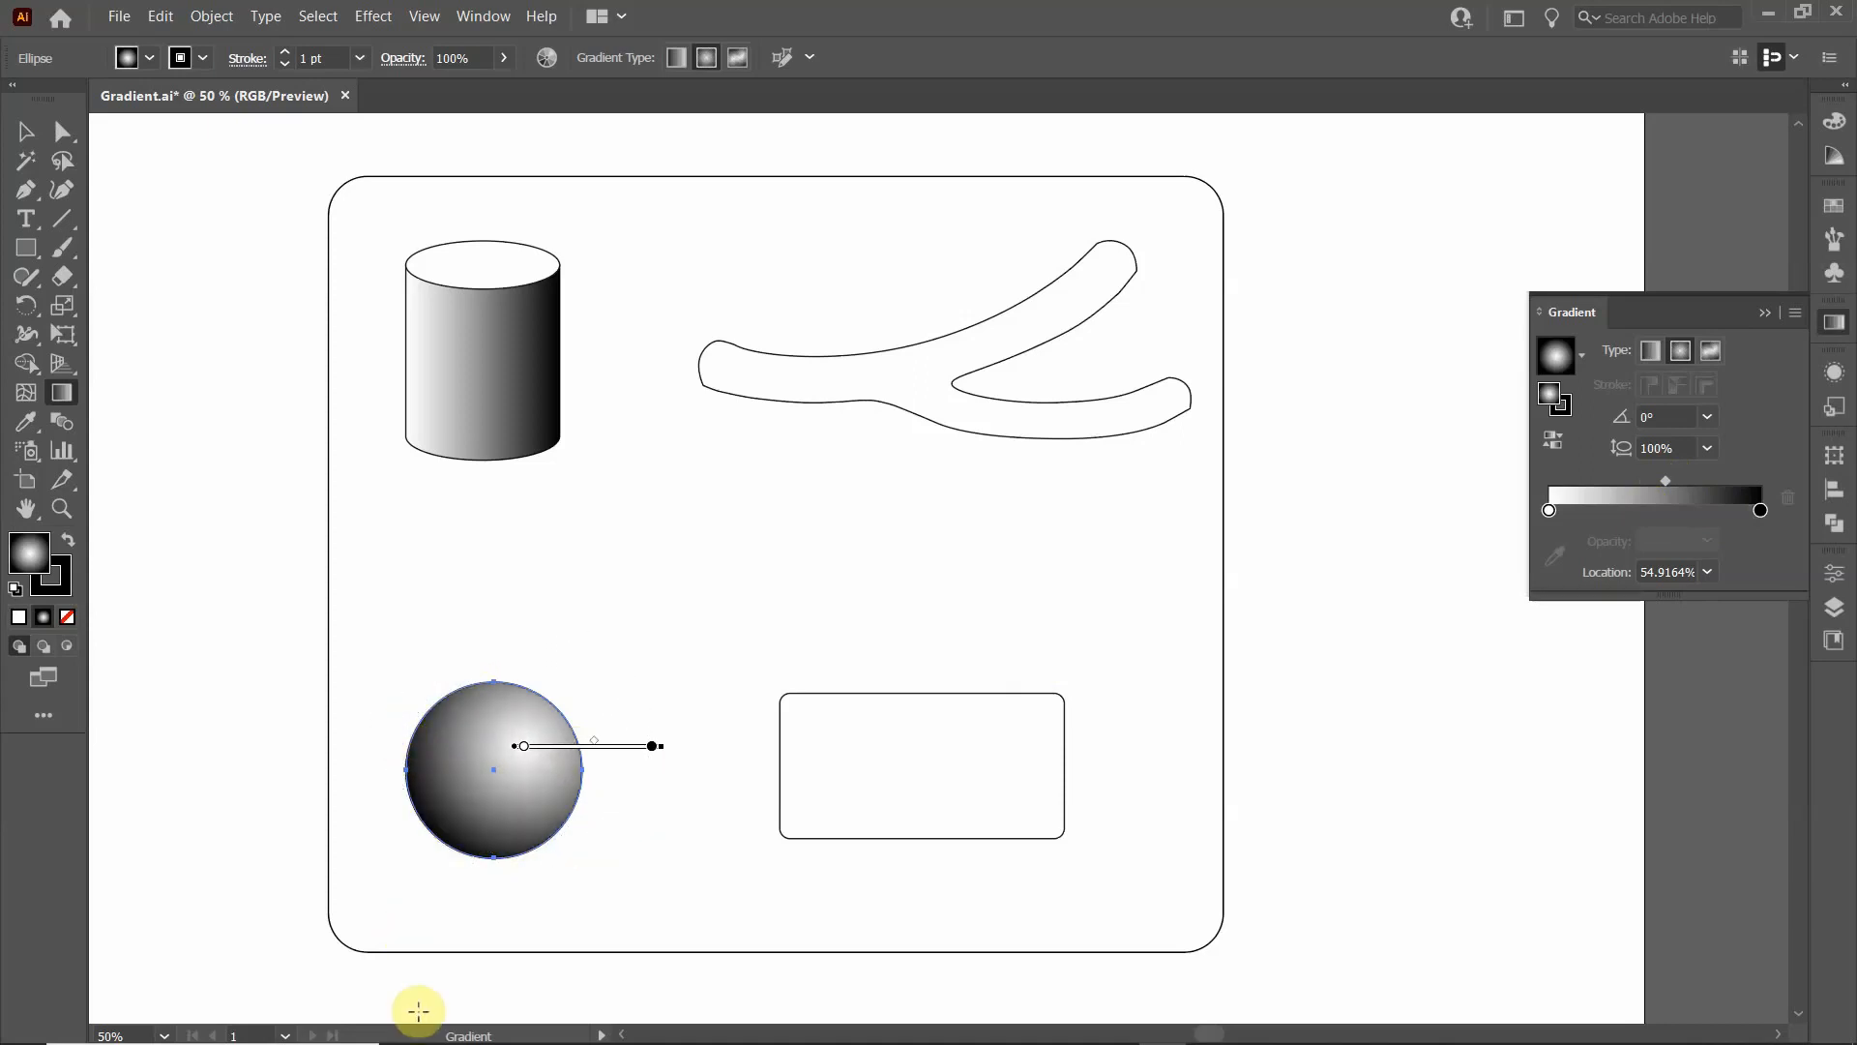
pyautogui.moveTo(397, 747); pyautogui.dragTo(551, 730)
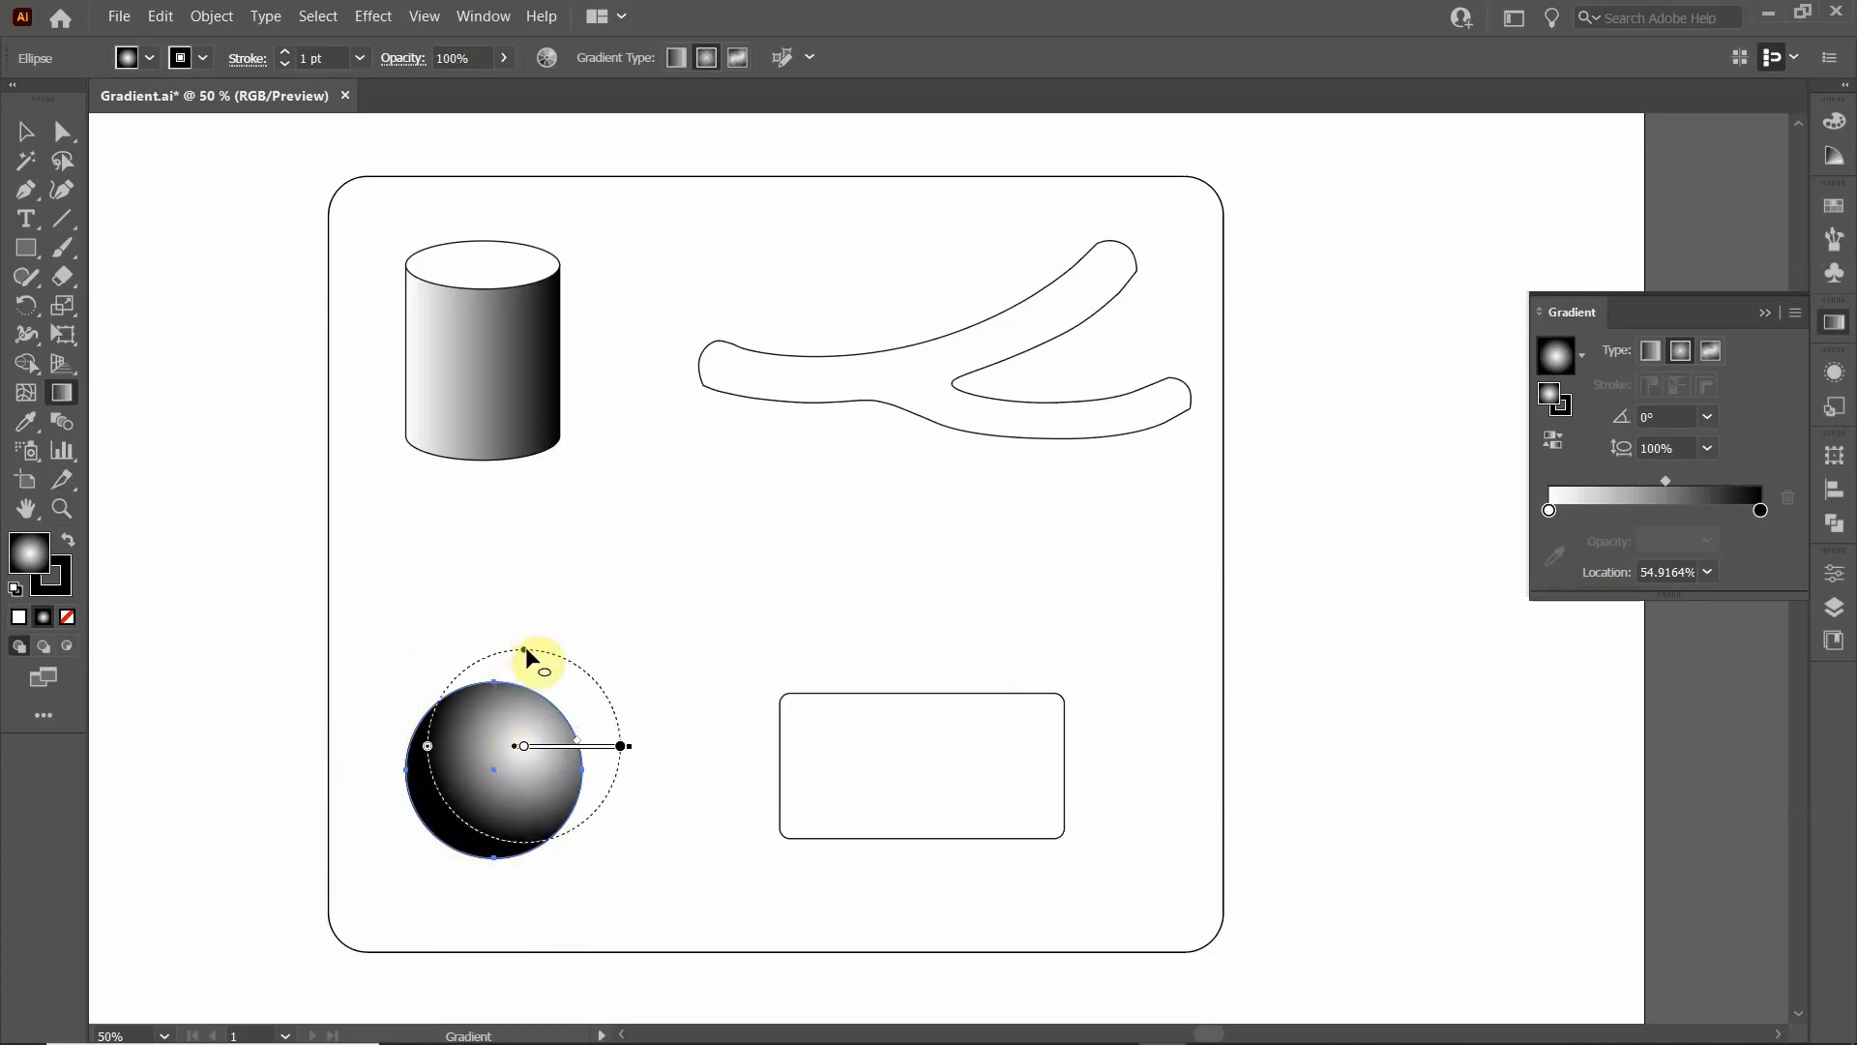
pyautogui.moveTo(523, 650)
pyautogui.mouseDown()
pyautogui.moveTo(532, 695)
pyautogui.moveTo(527, 652)
pyautogui.mouseUp()
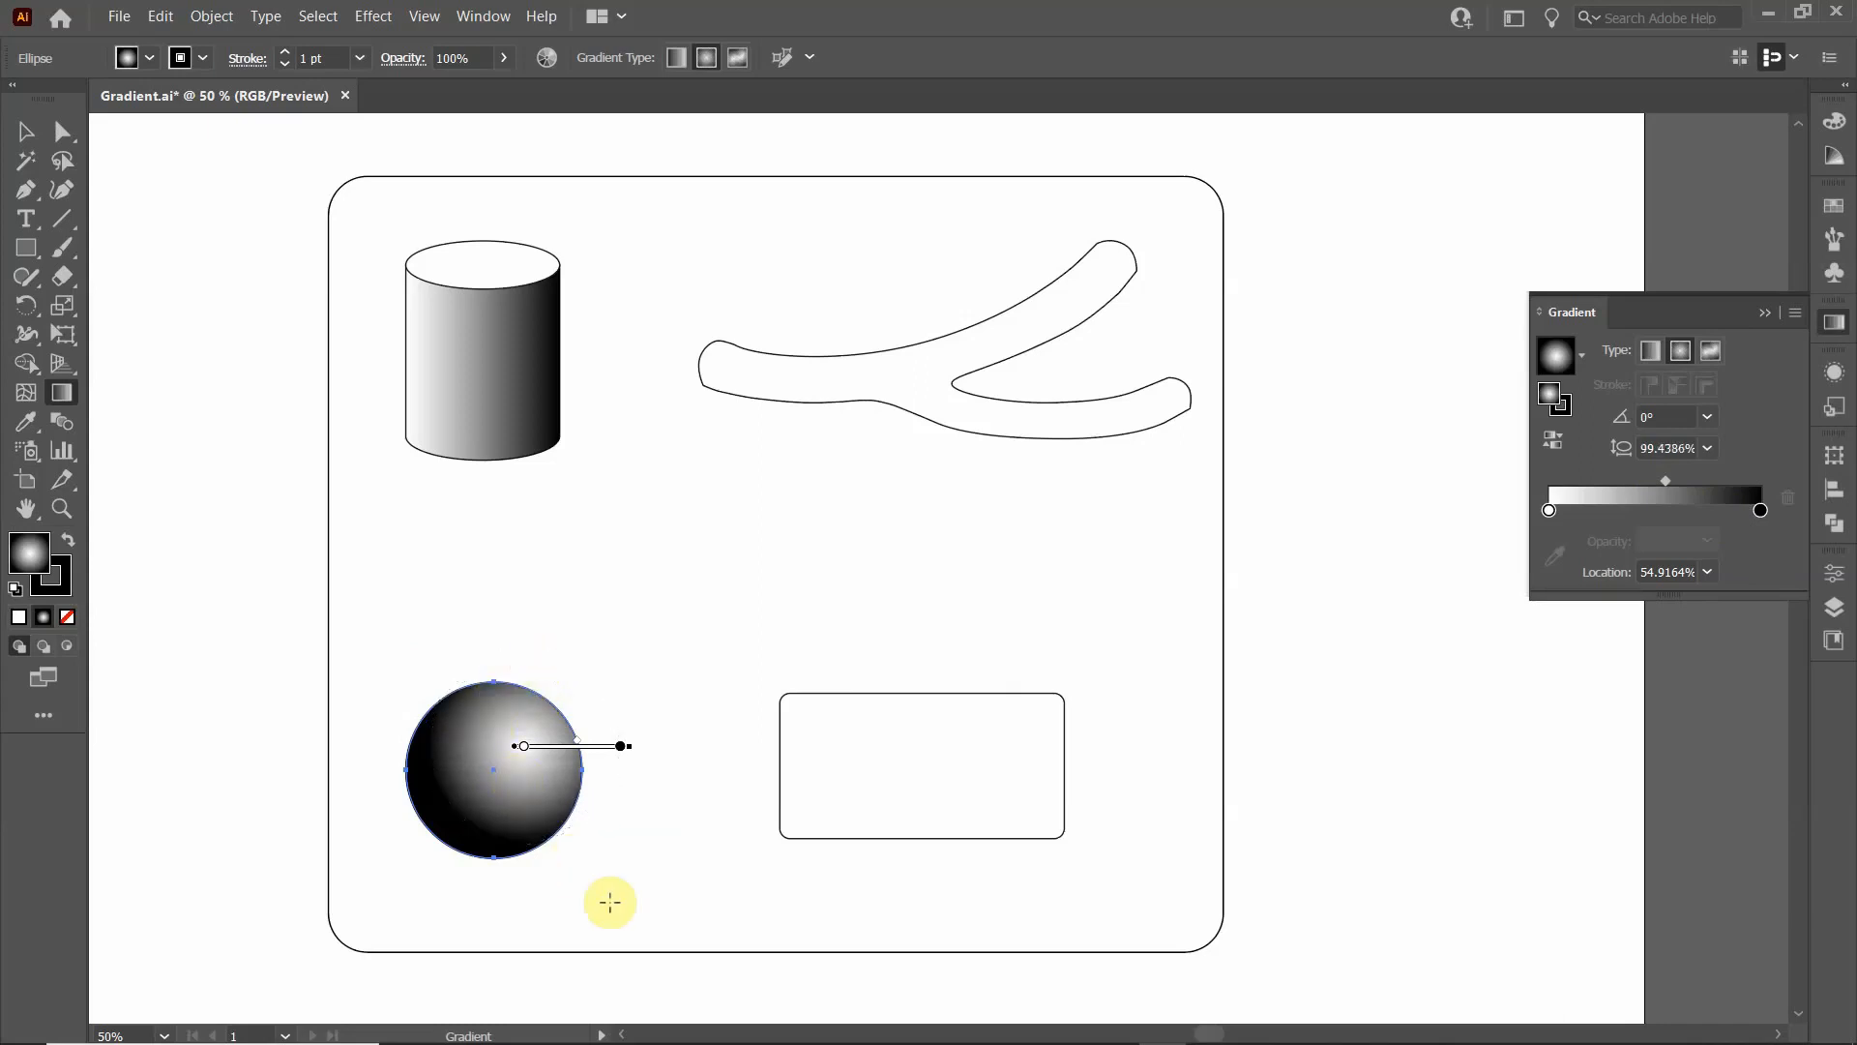
pyautogui.moveTo(590, 747)
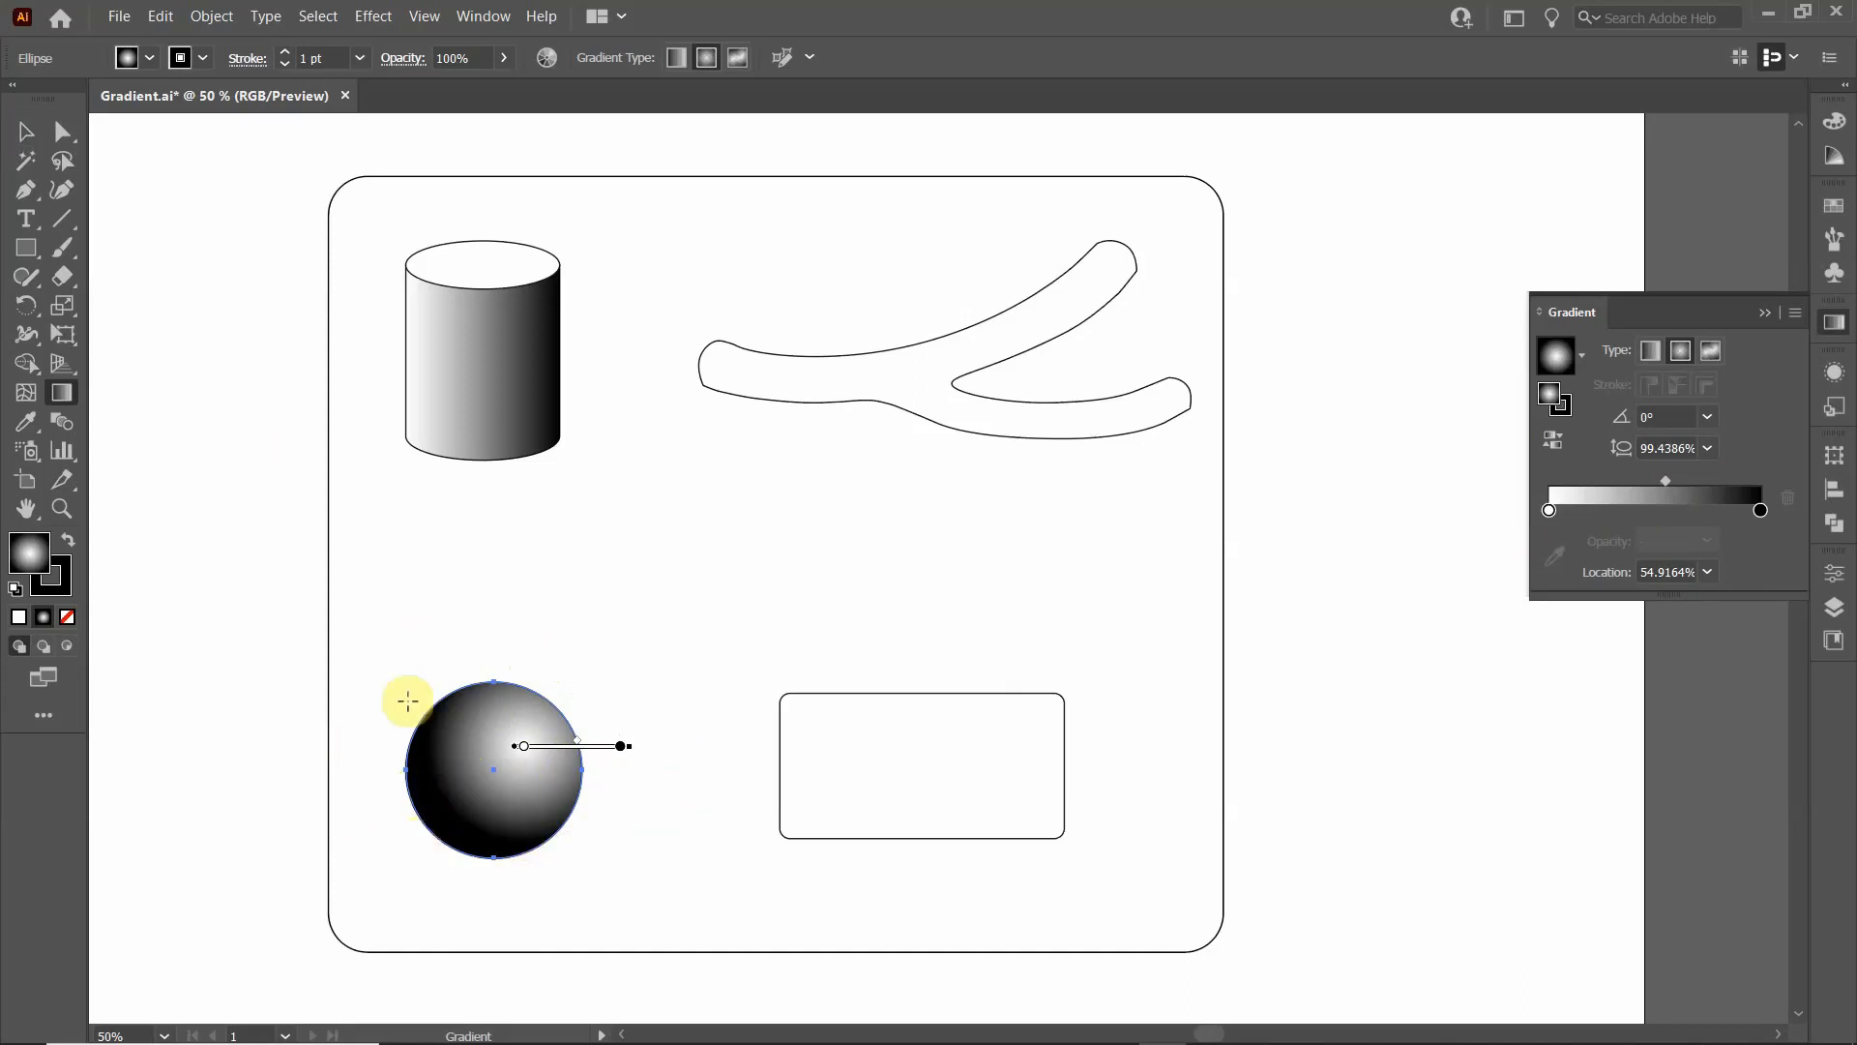
pyautogui.click(24, 130)
pyautogui.click(191, 386)
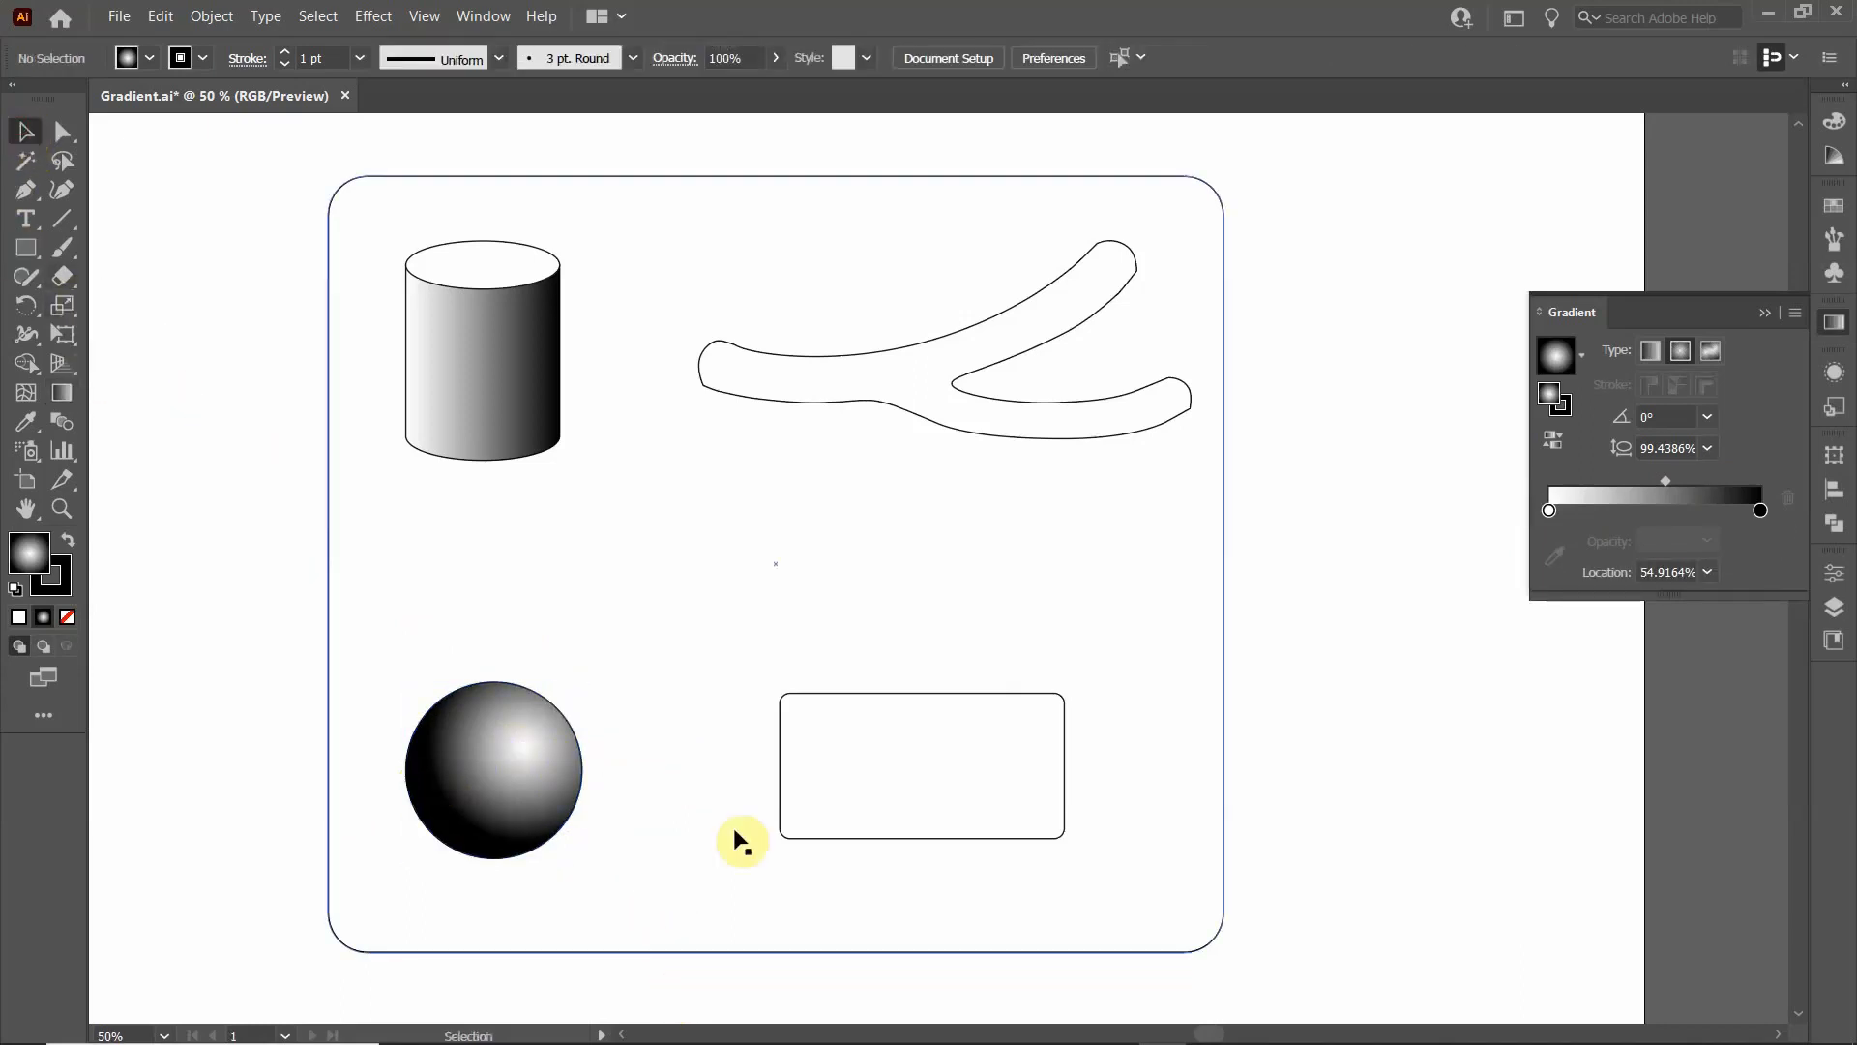
# - Fill the rounded rectangle with a linear gradient, trying a 45° angle before setting it to 135°
pyautogui.click(832, 698)
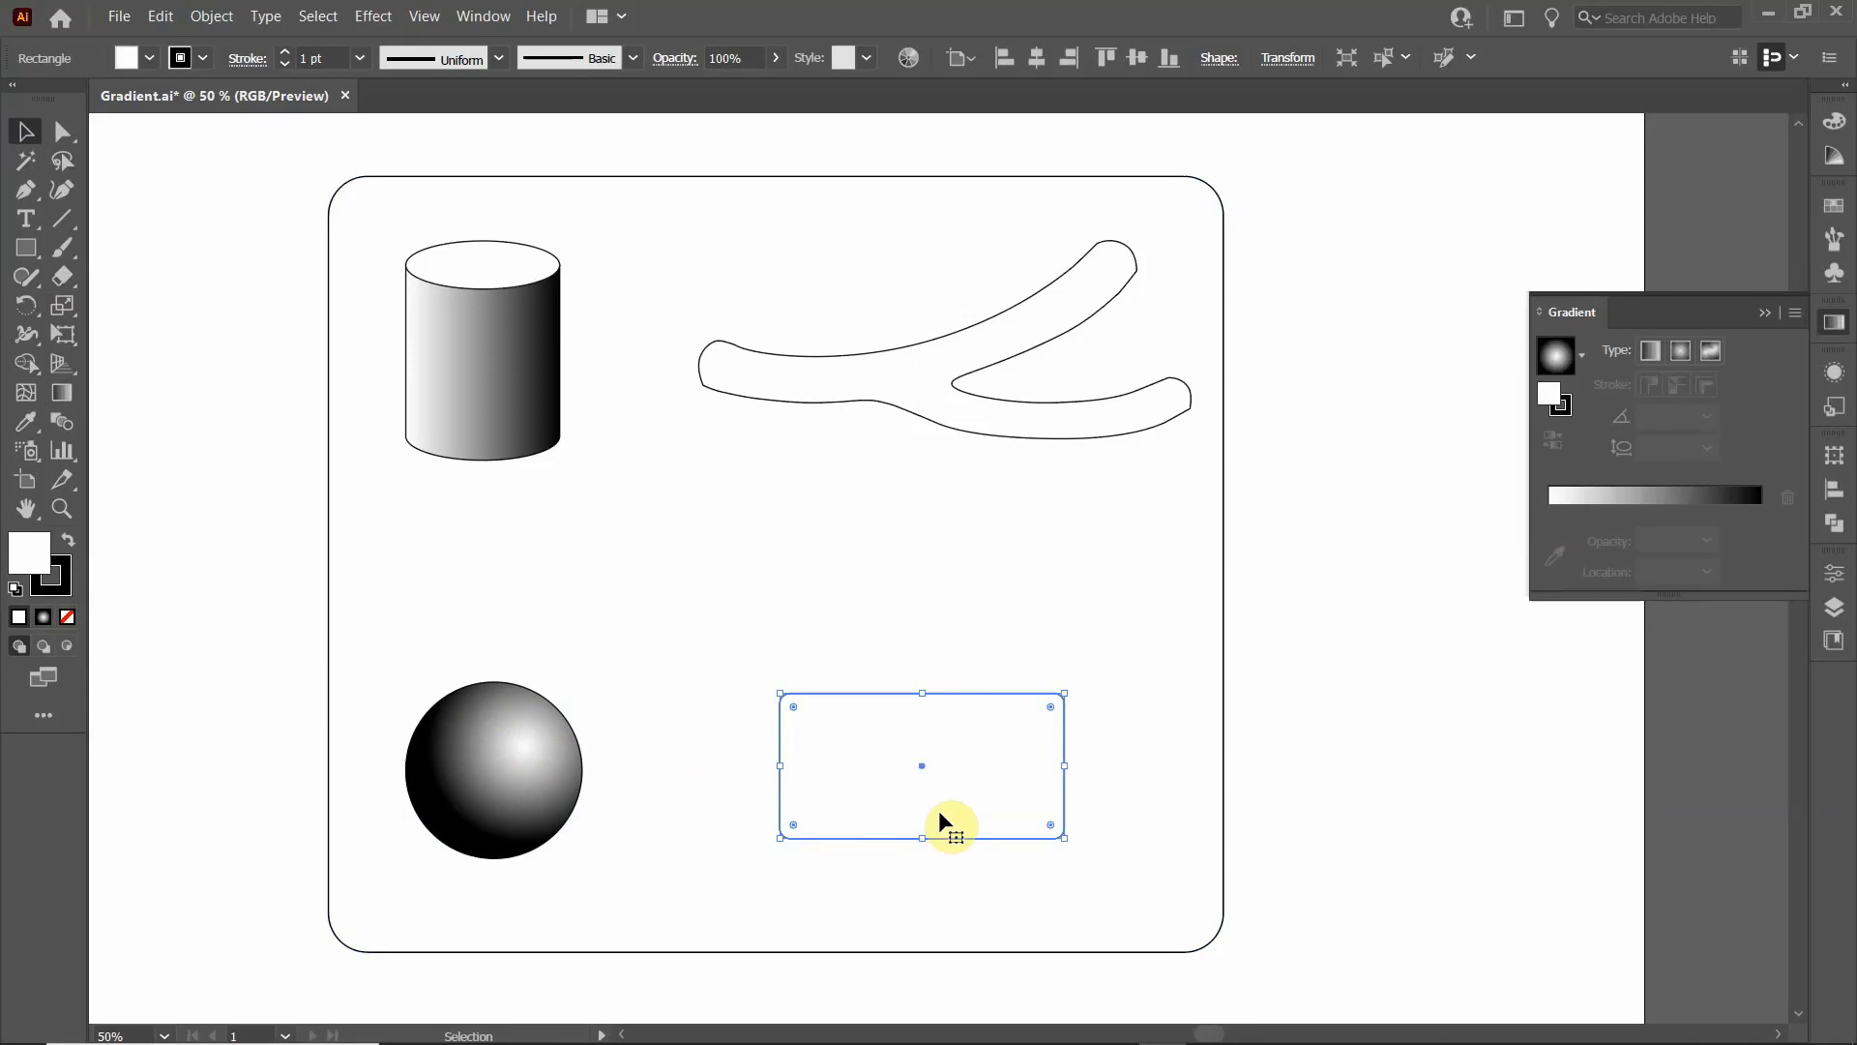
pyautogui.click(1651, 358)
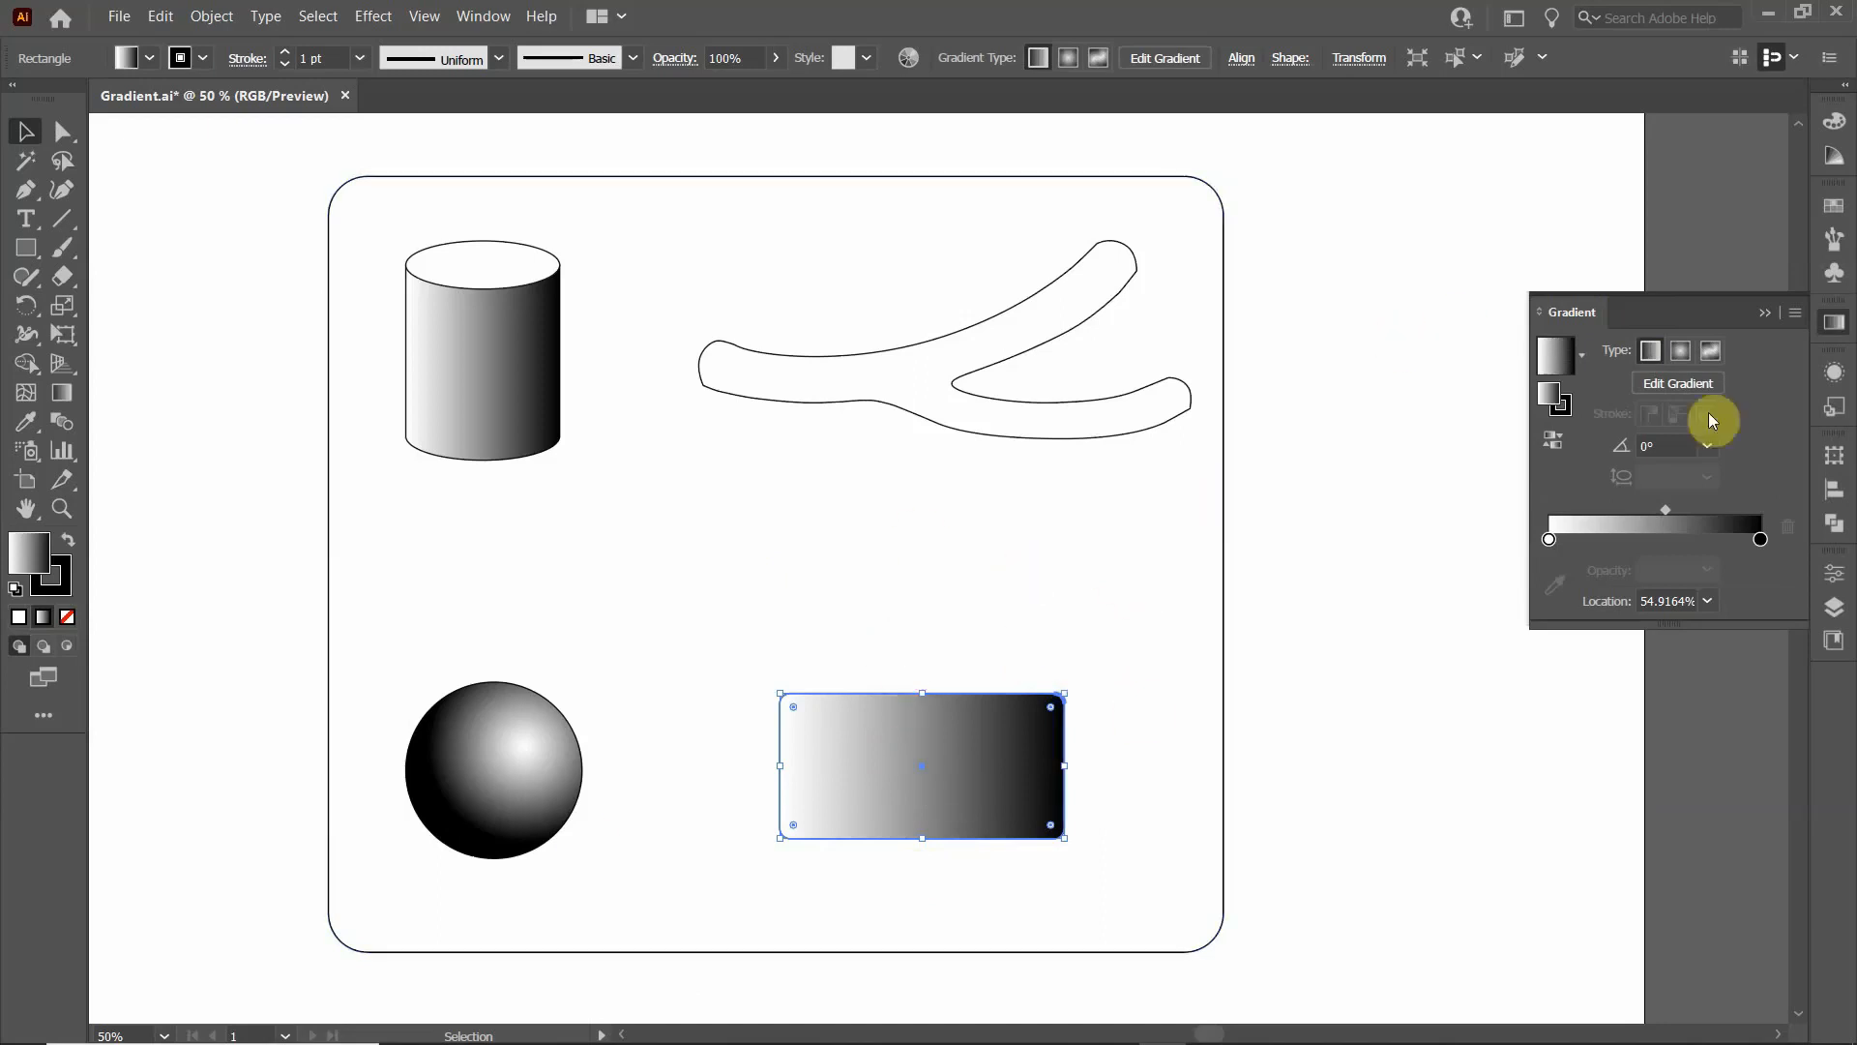
pyautogui.click(1709, 446)
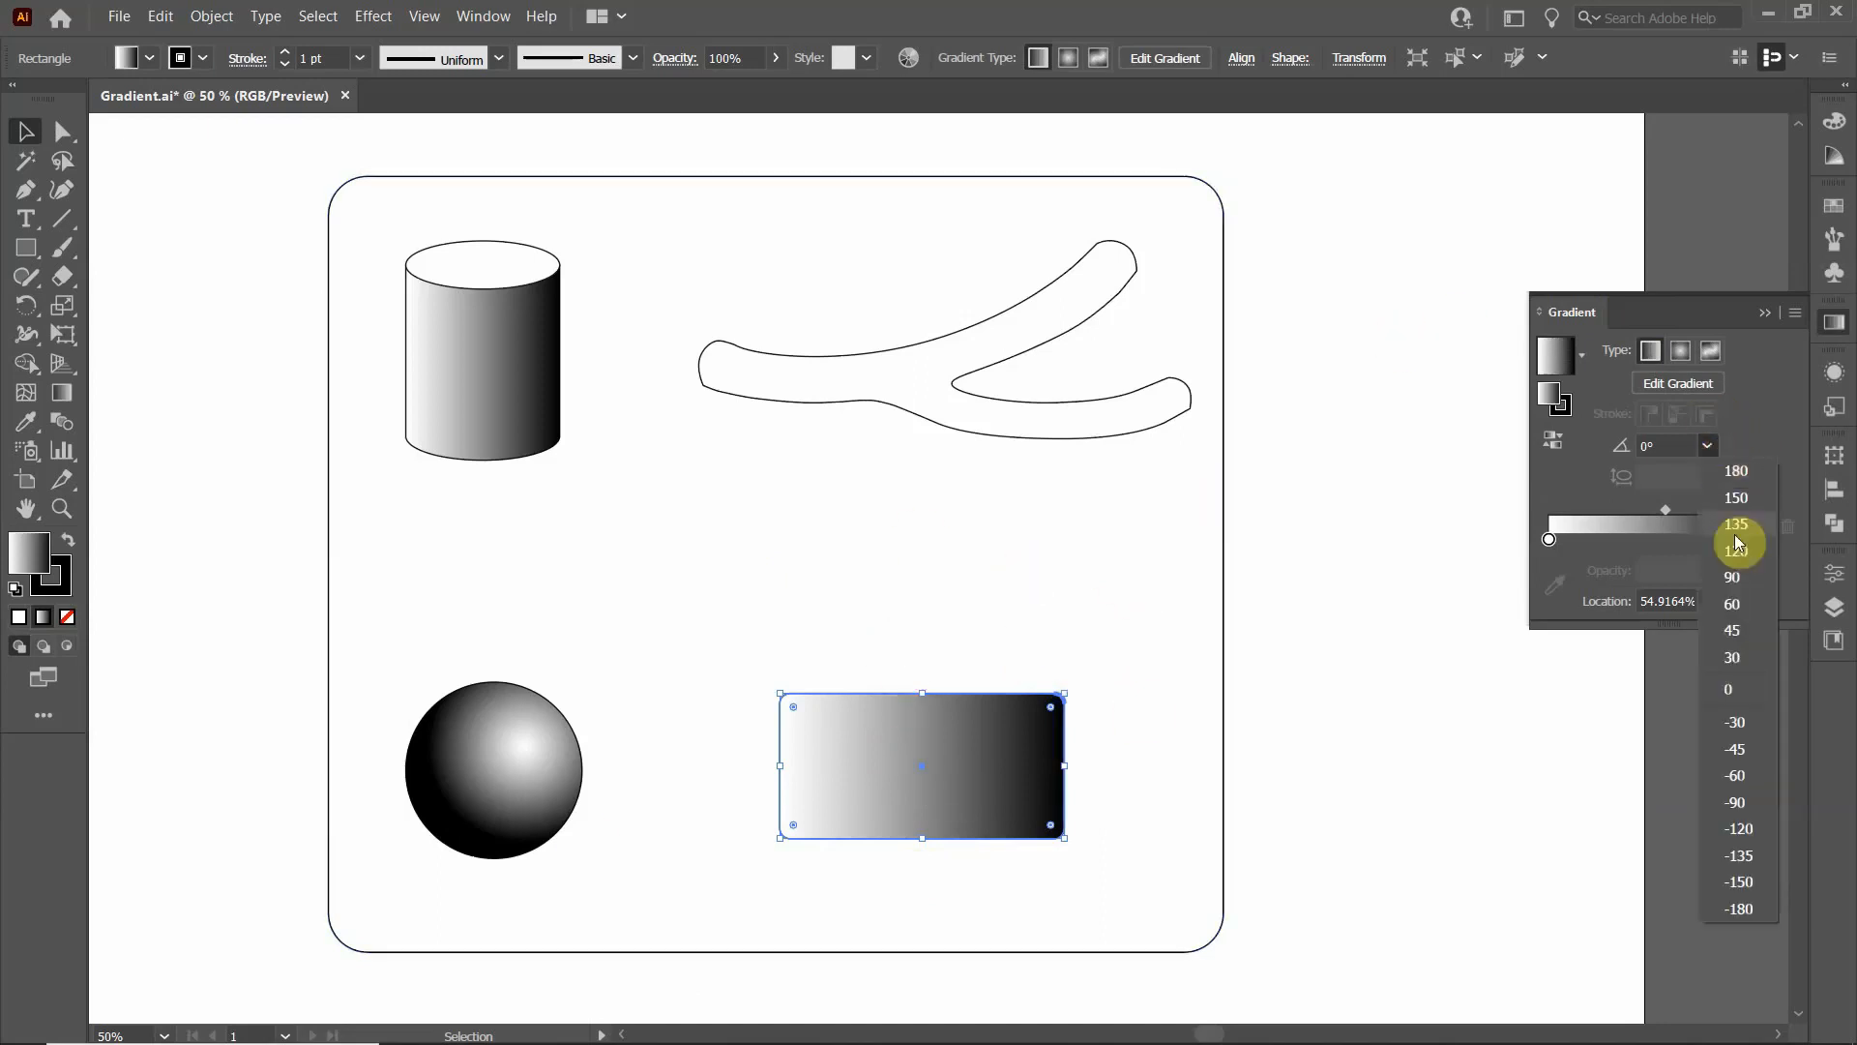
pyautogui.click(1747, 637)
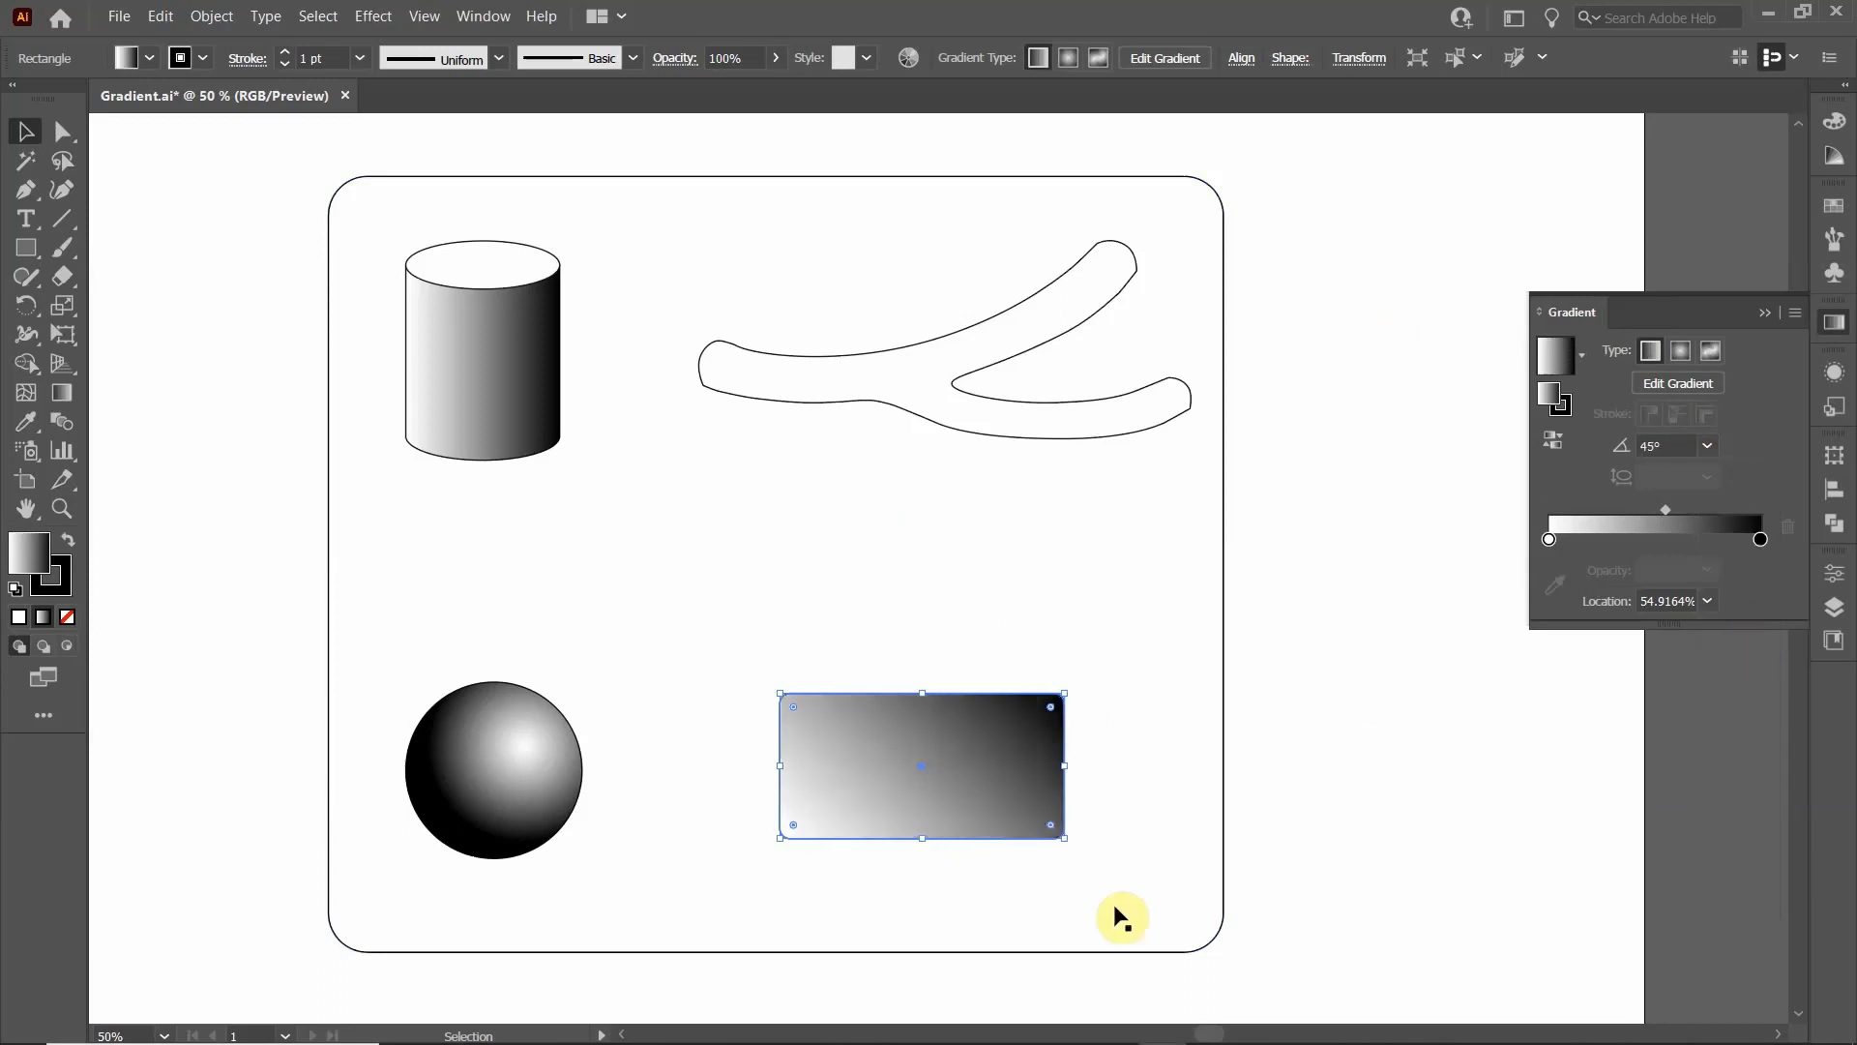
pyautogui.click(1707, 447)
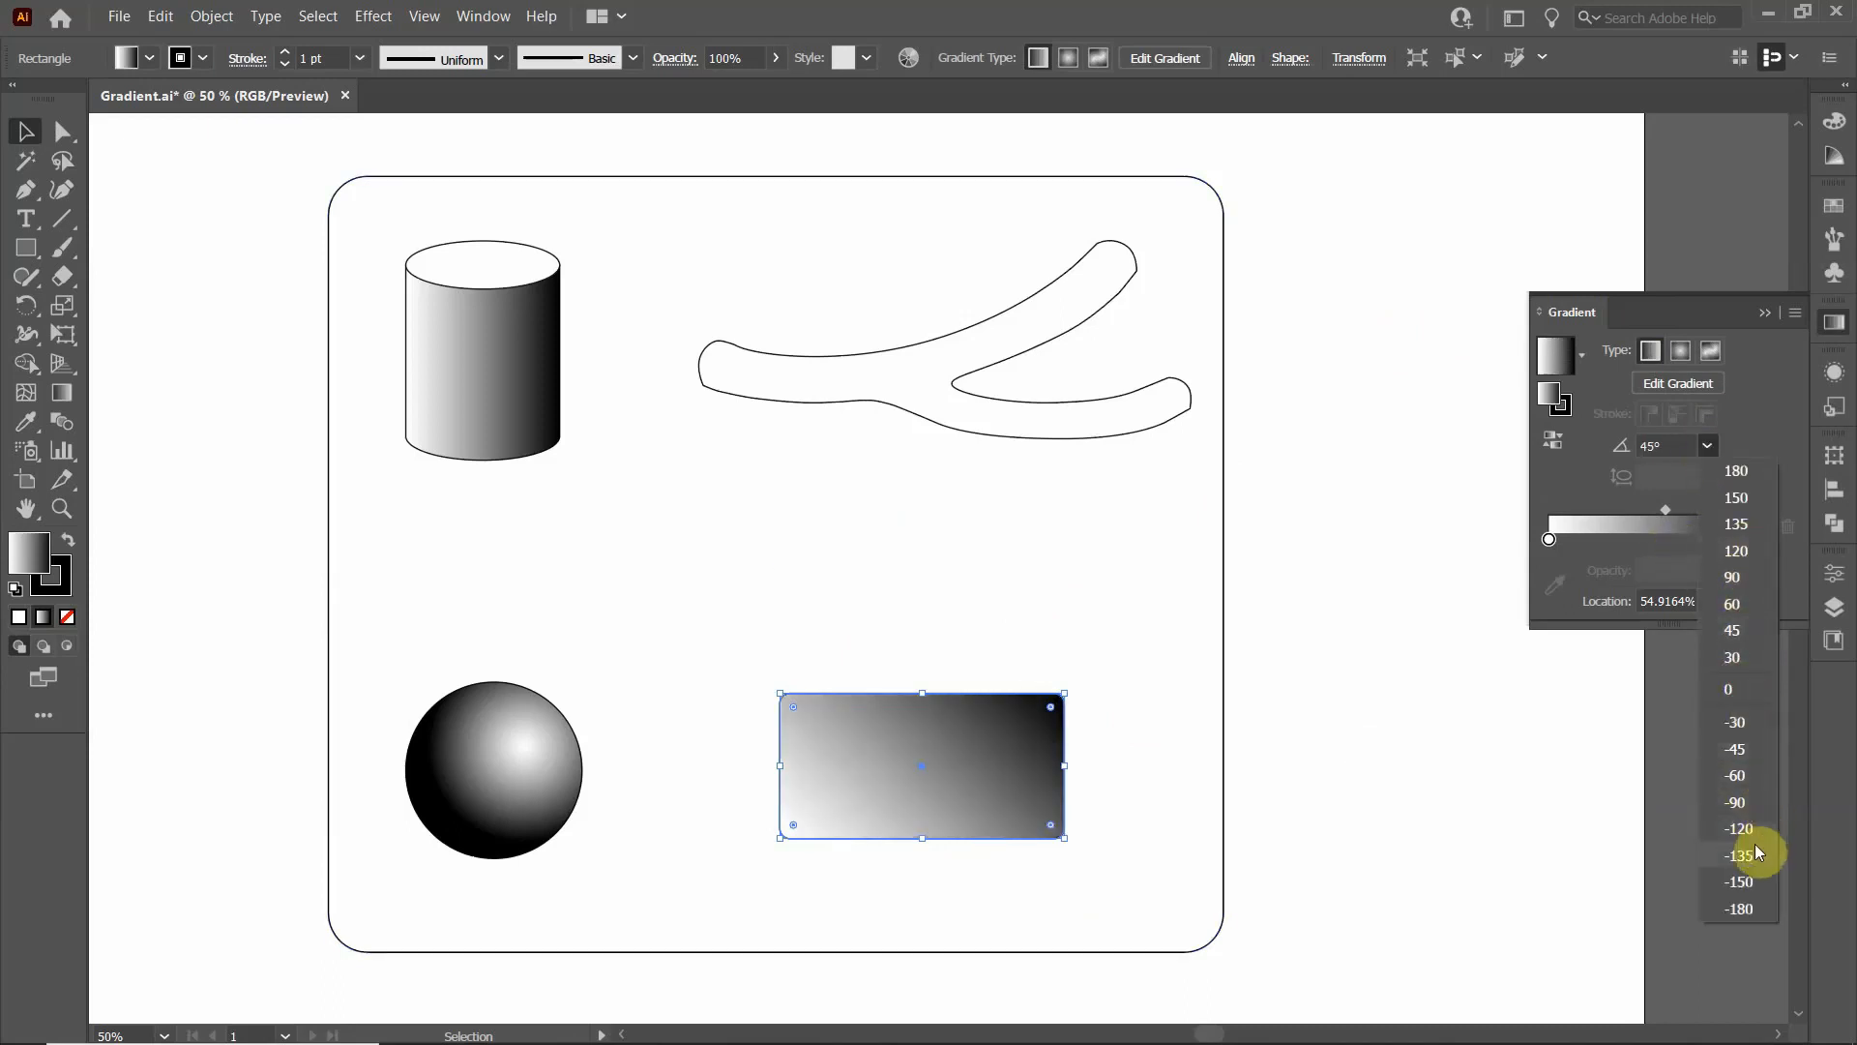
pyautogui.click(1741, 530)
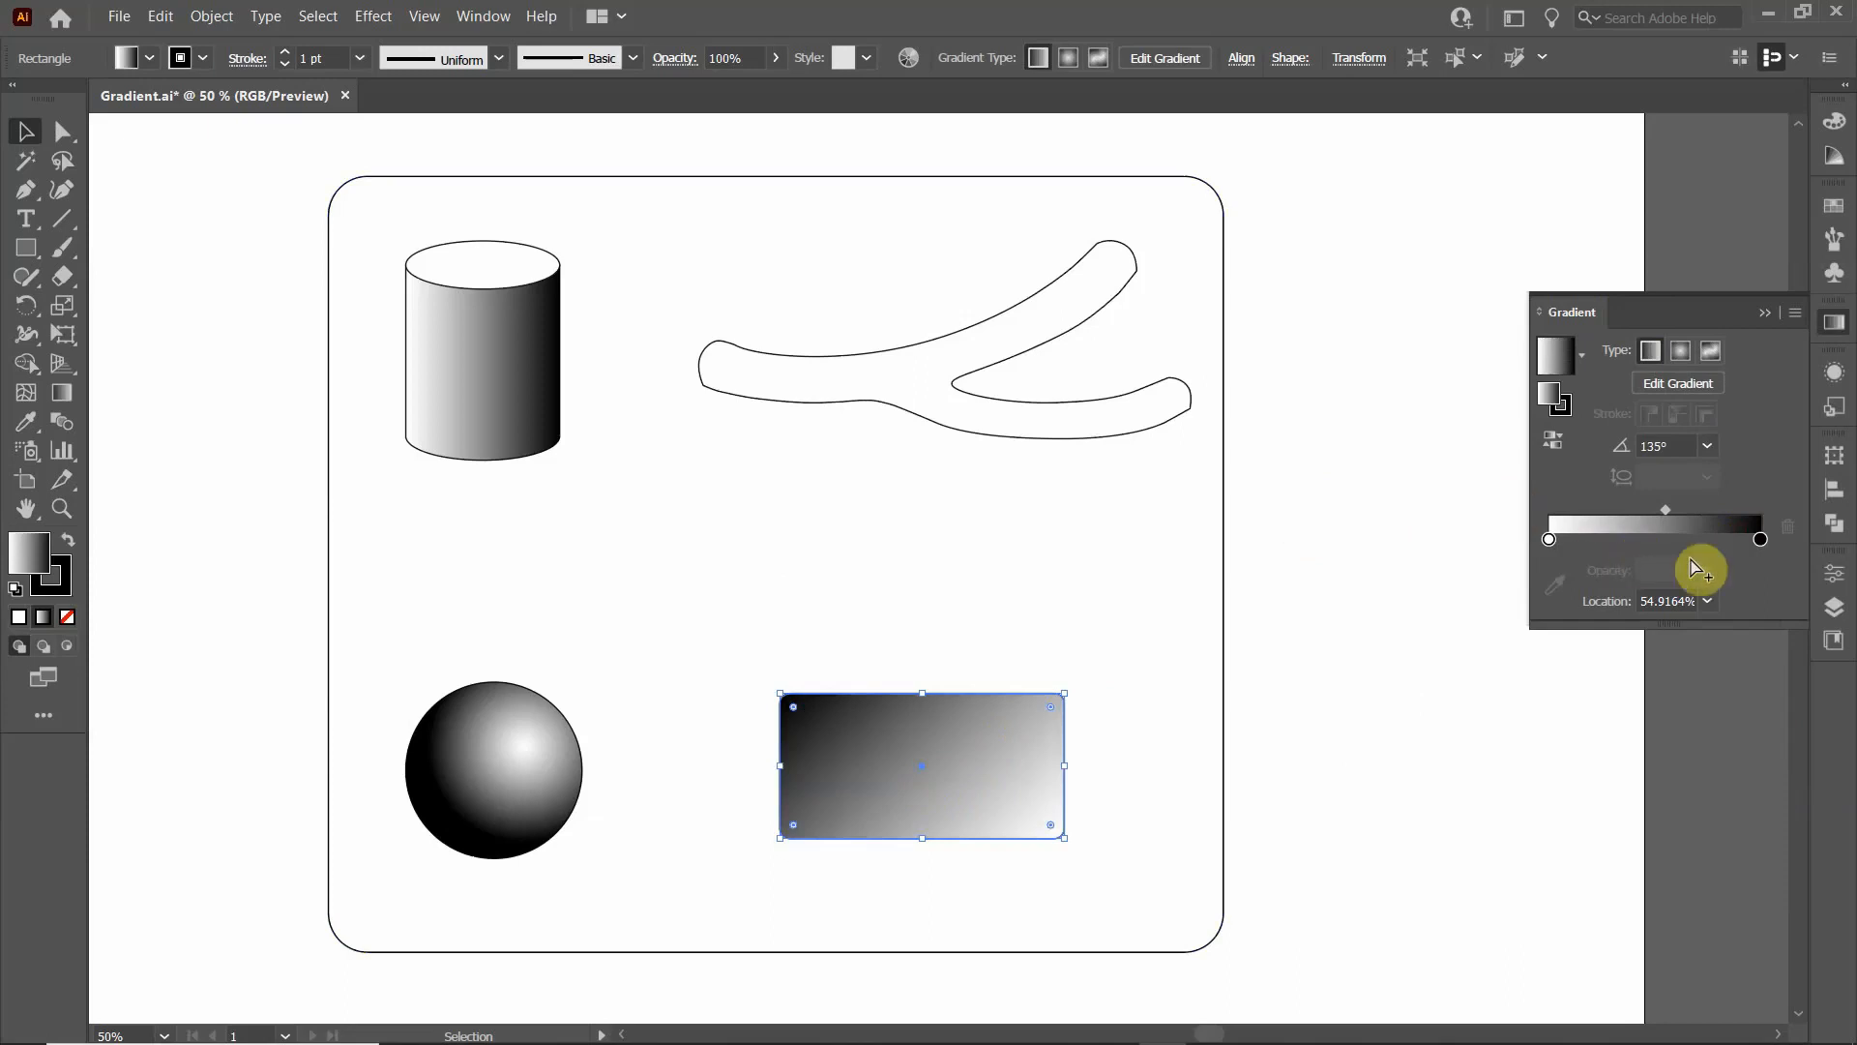
# - Move the rectangle gradient's white stop to the middle and add a grey stop at about 3%
pyautogui.moveTo(1551, 539); pyautogui.dragTo(1658, 542)
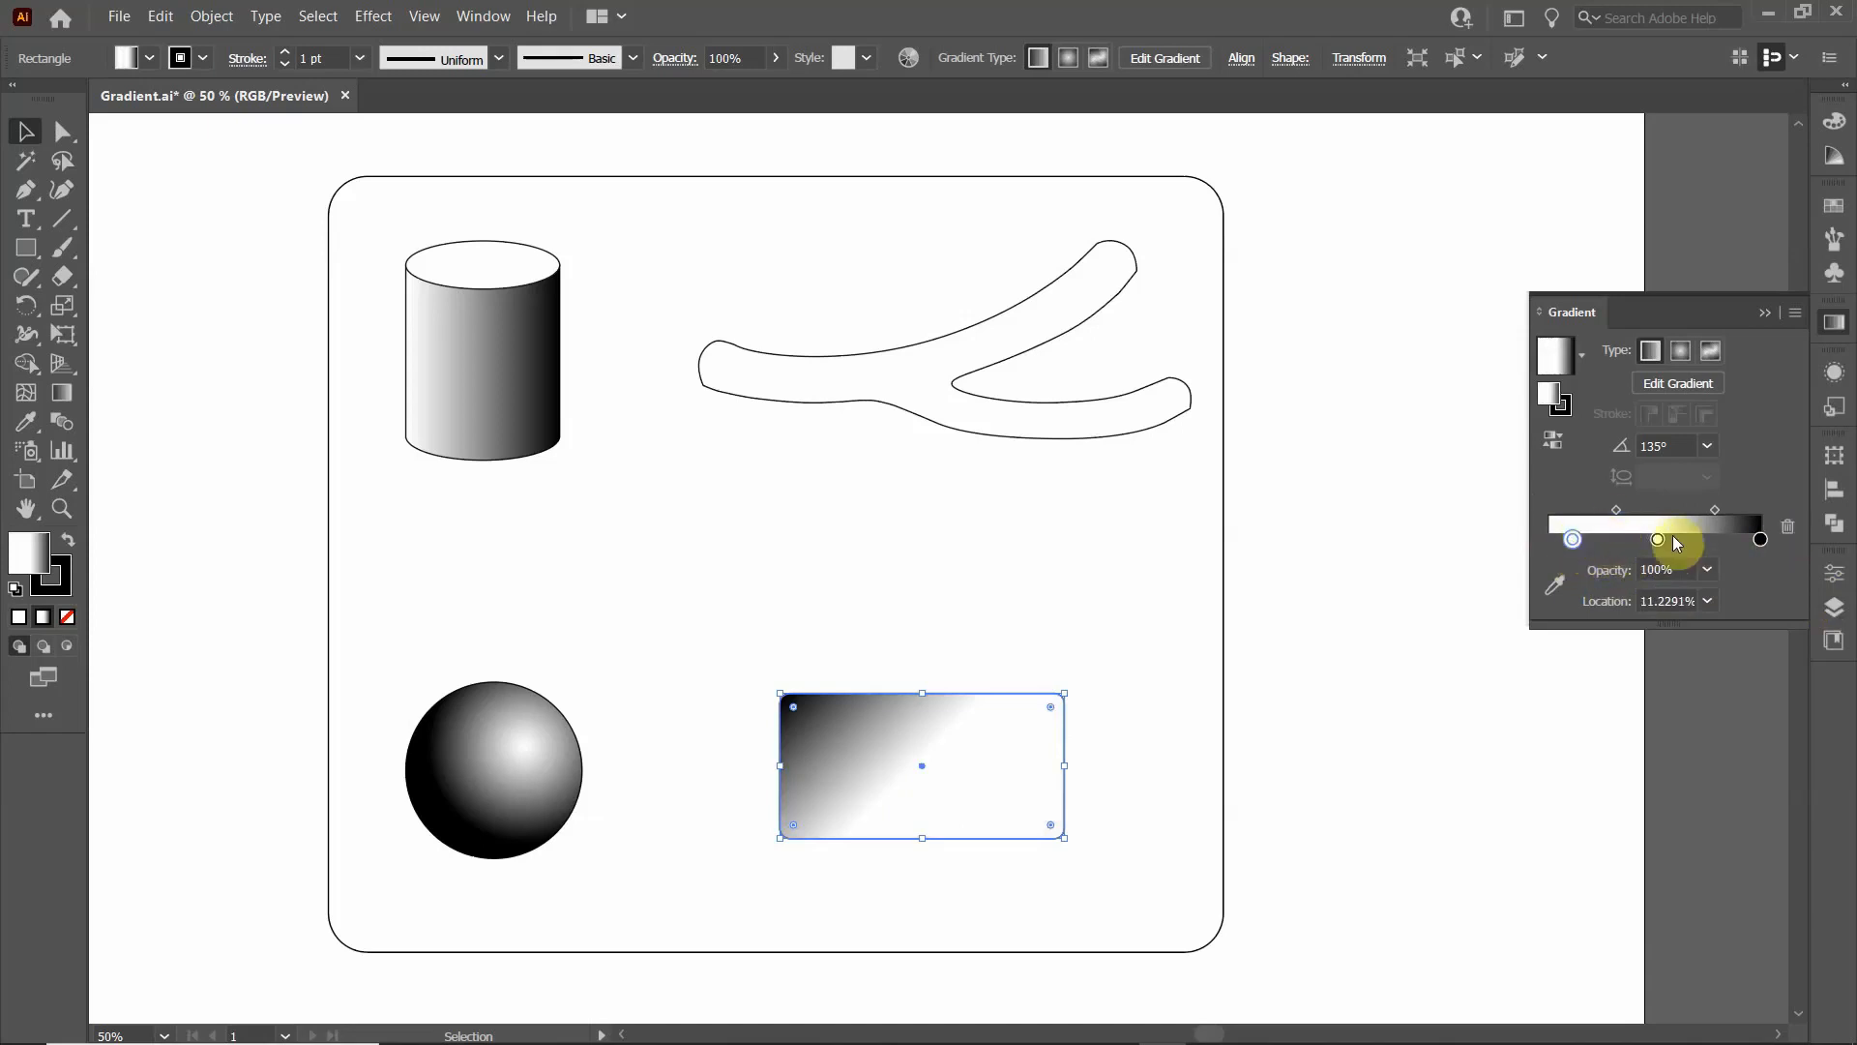
pyautogui.moveTo(1568, 540); pyautogui.dragTo(1554, 548)
pyautogui.doubleClick(1555, 539)
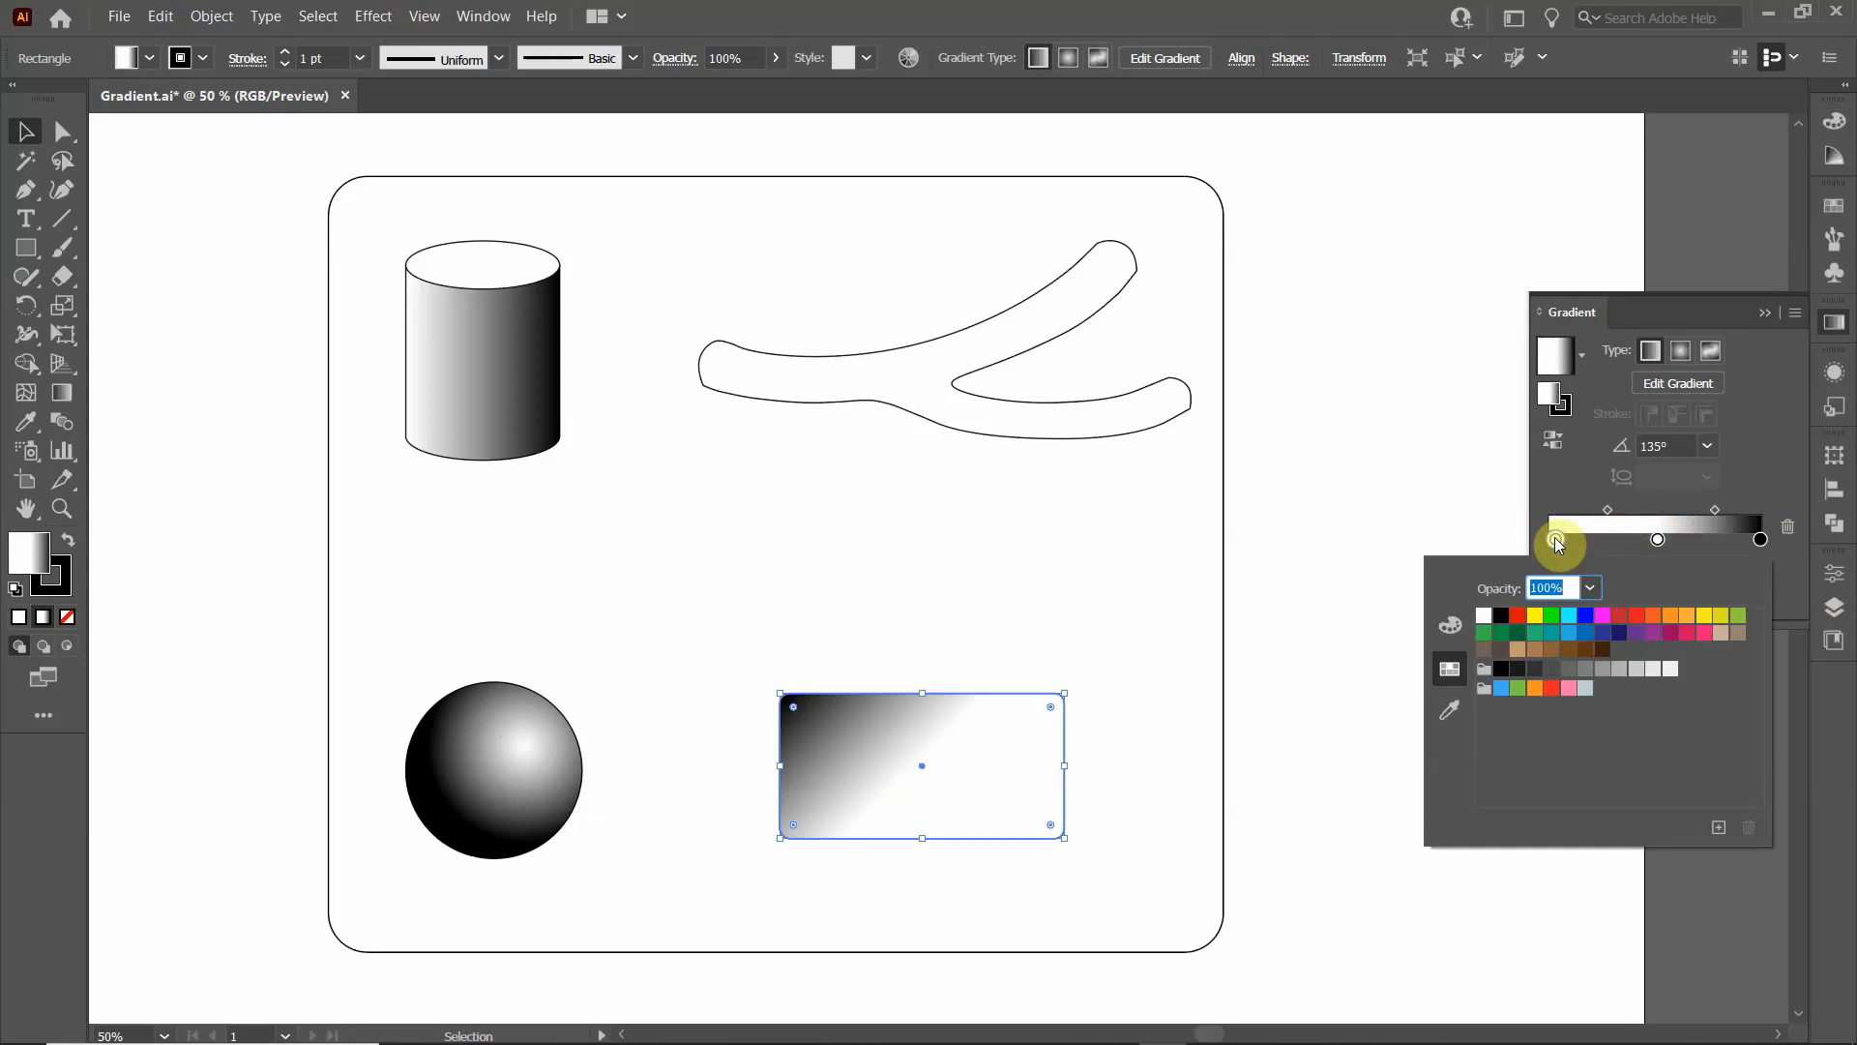
pyautogui.click(1600, 669)
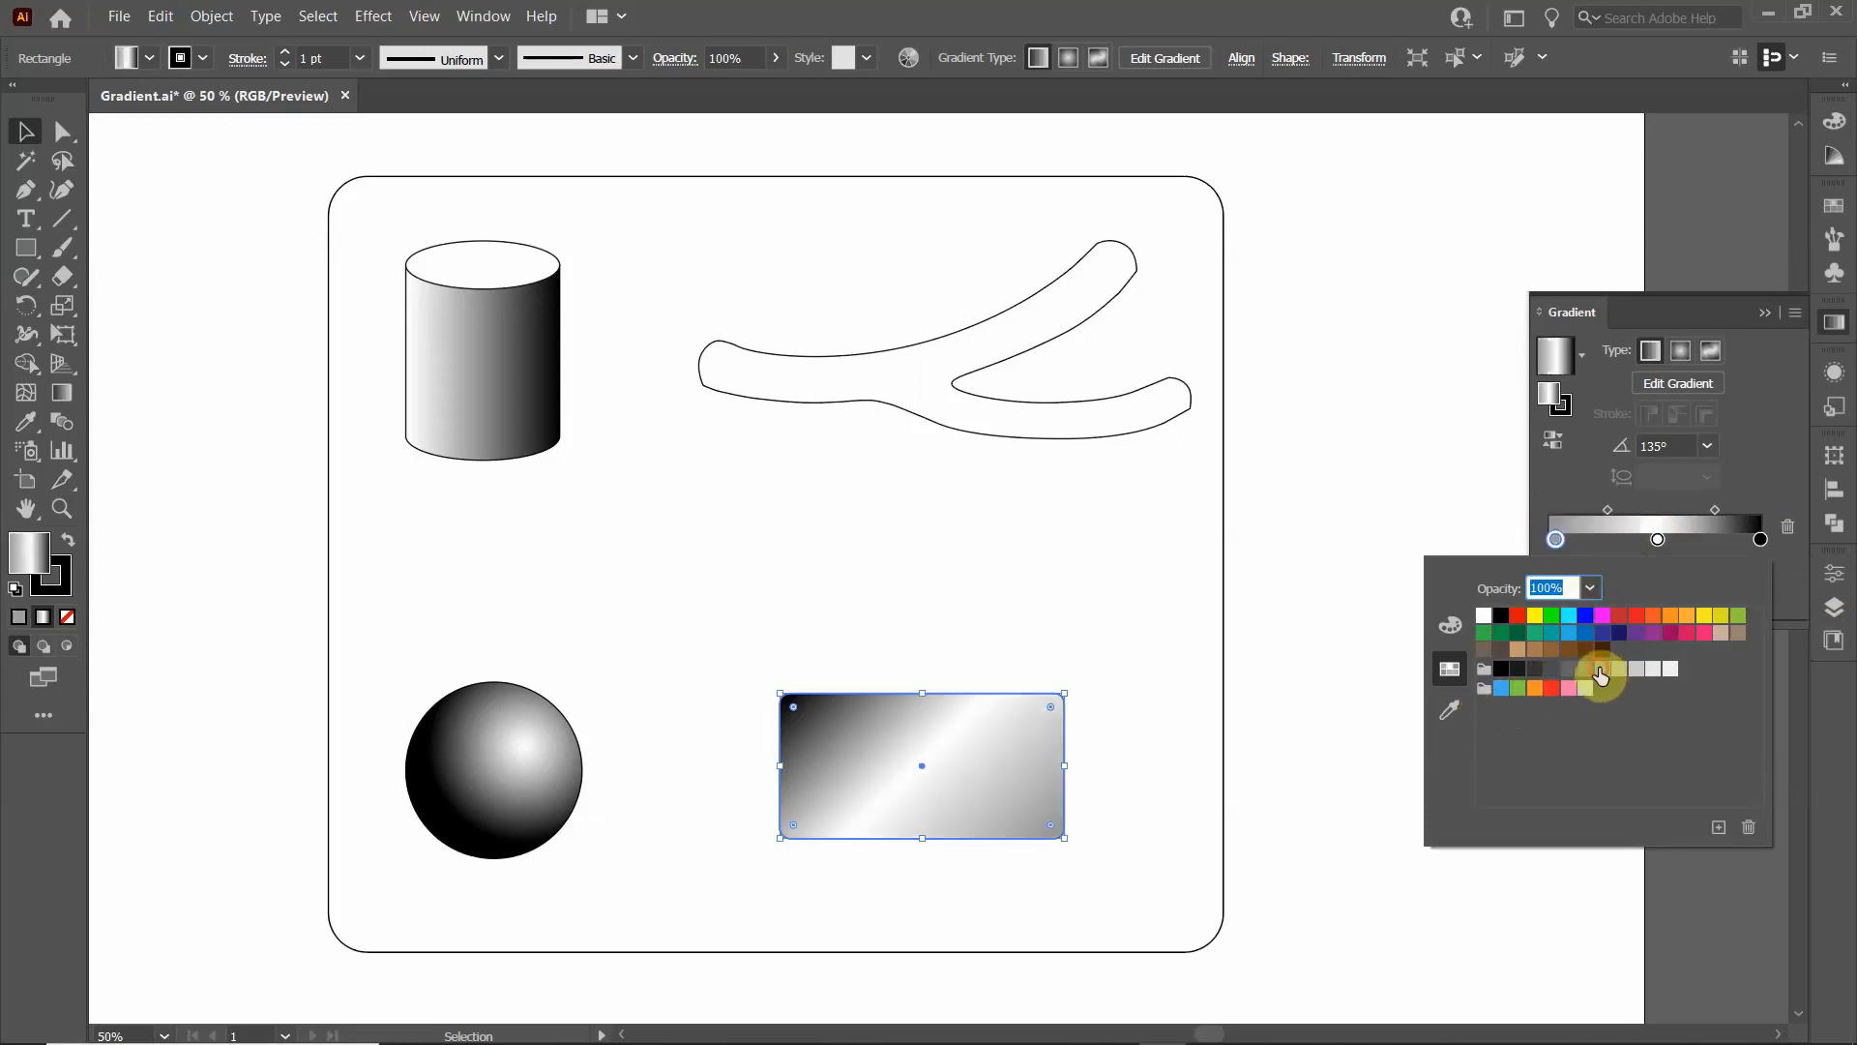
pyautogui.click(1573, 492)
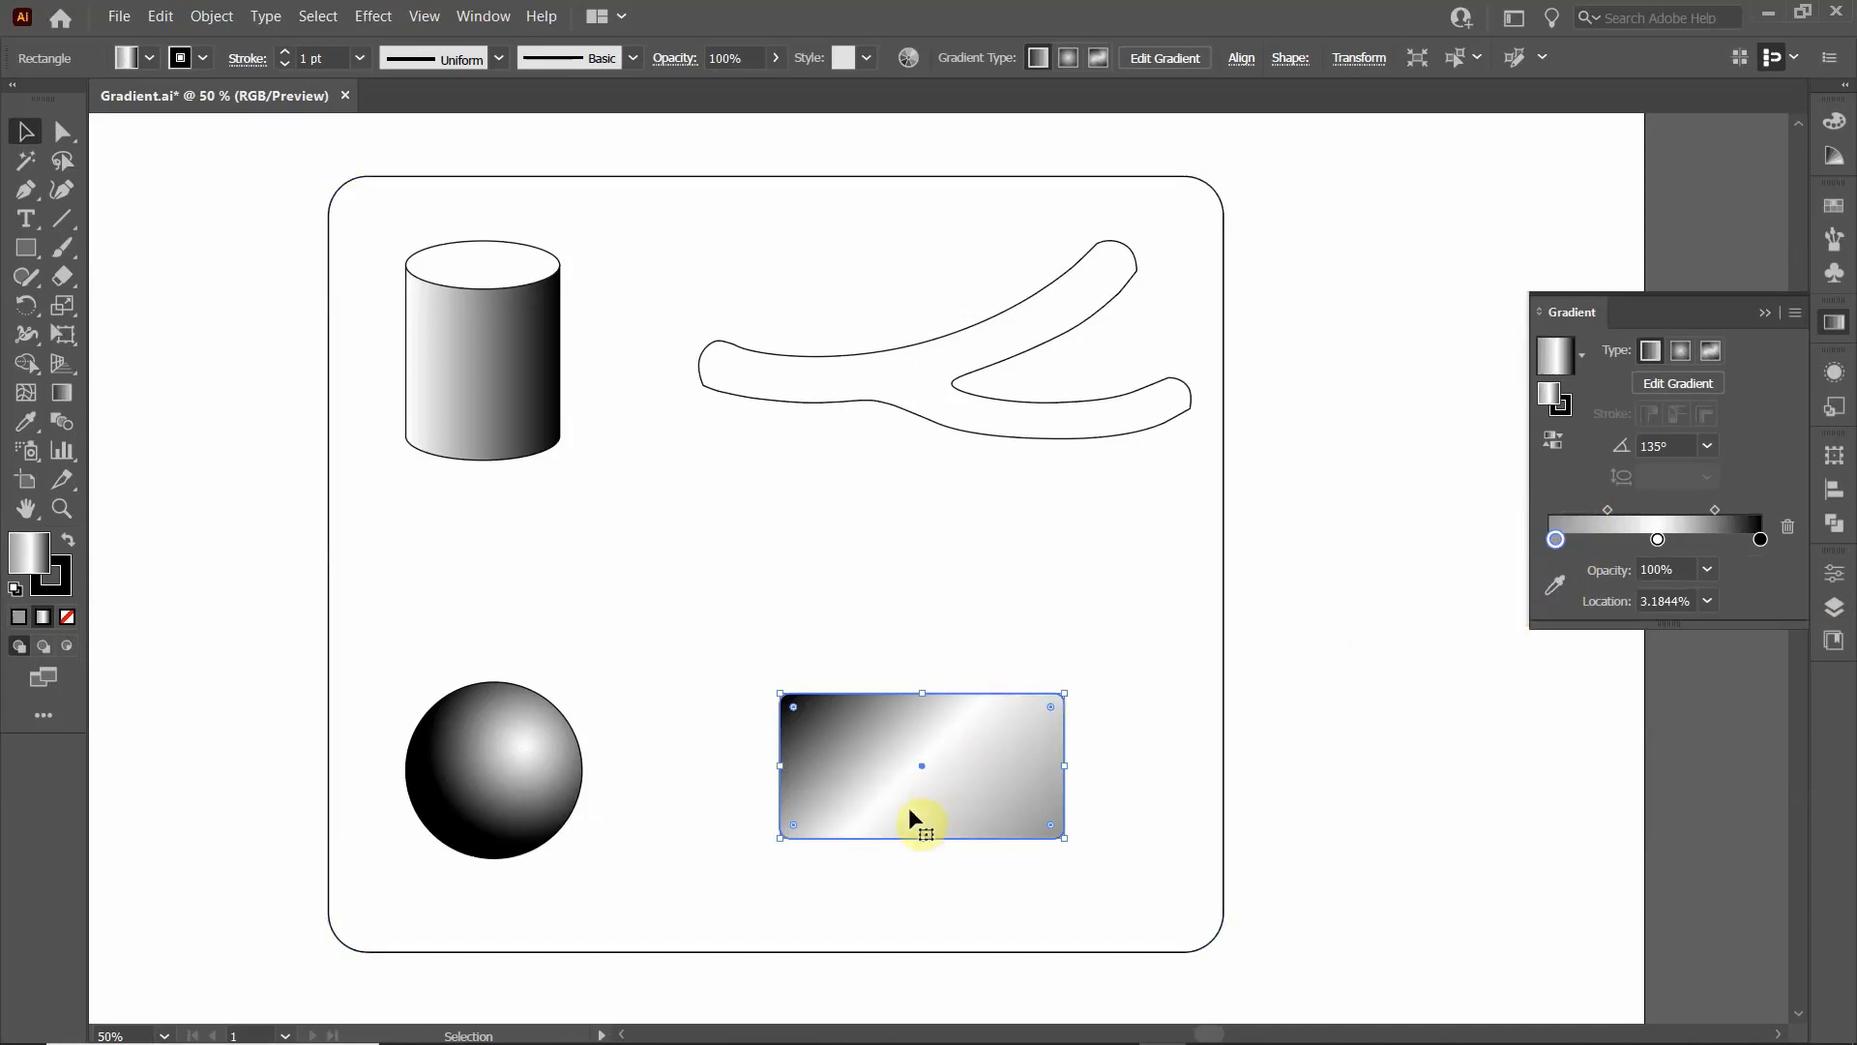
# - Reselect the gradient-filled rectangle and shift its middle white stop to about 43%
pyautogui.click(1146, 669)
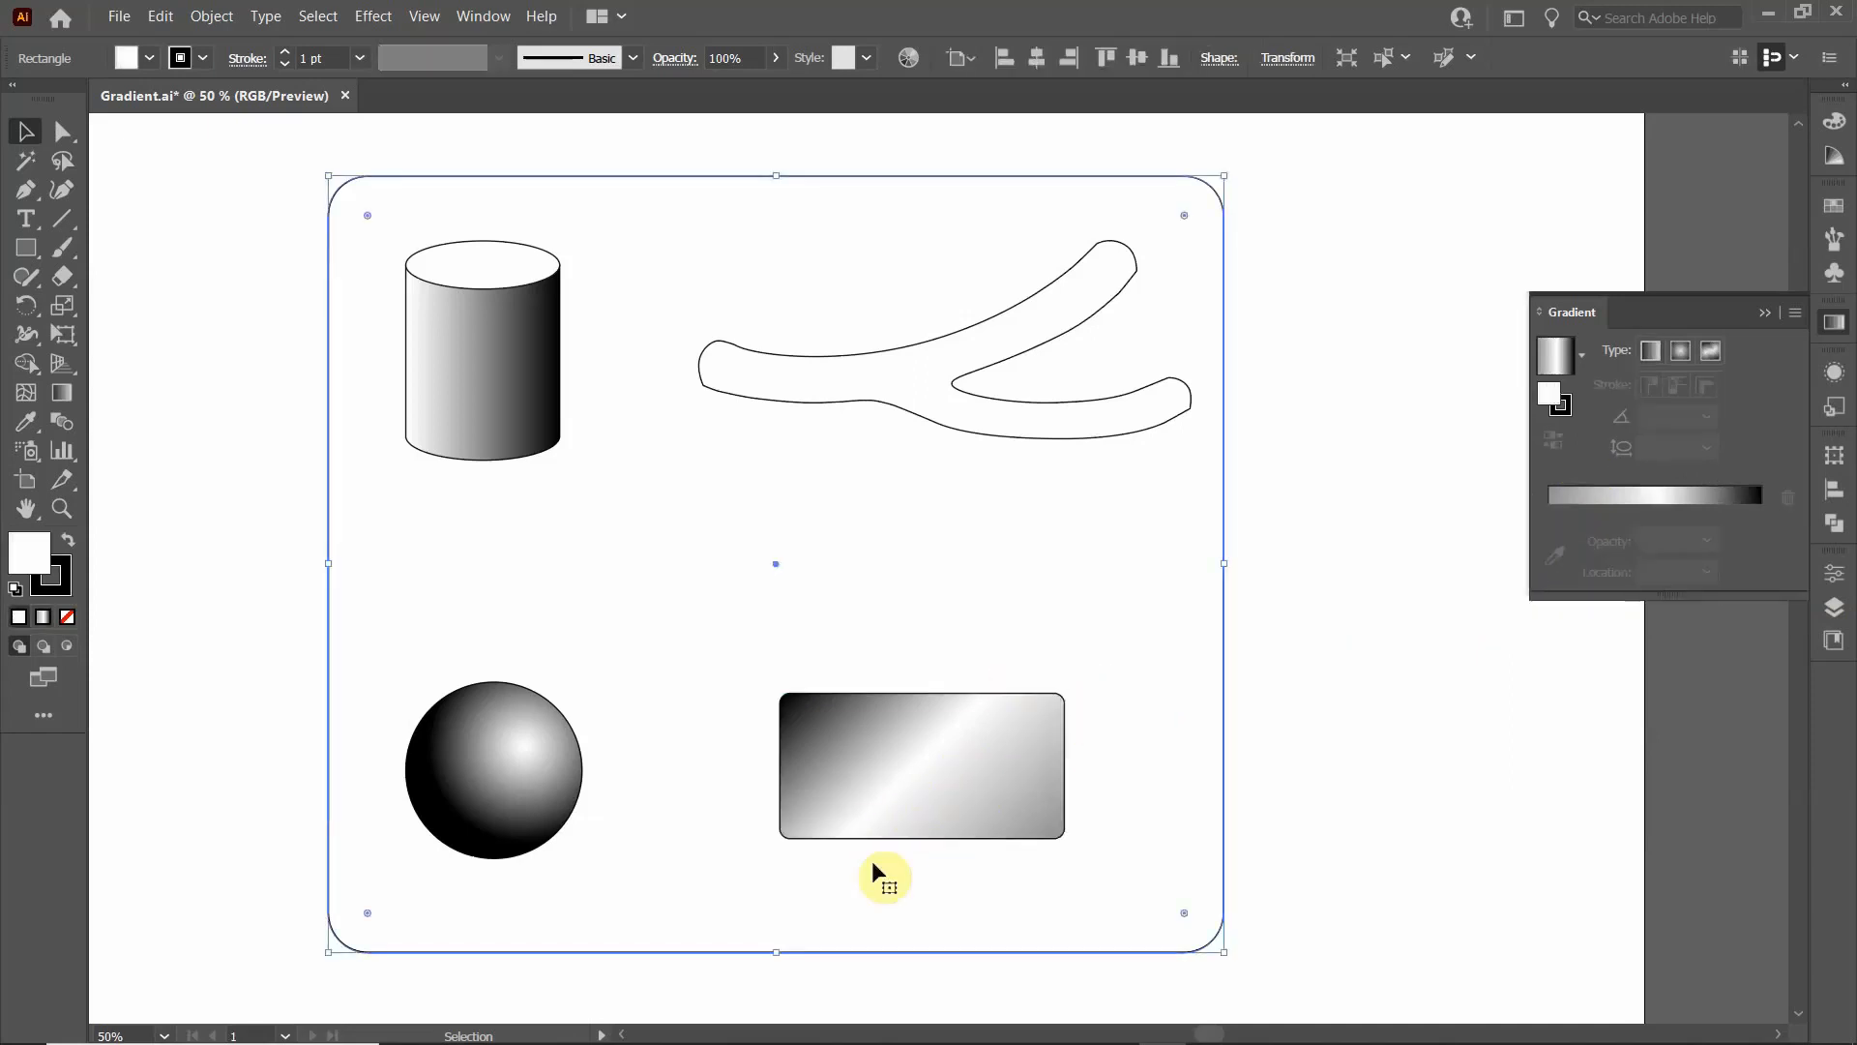
pyautogui.click(920, 812)
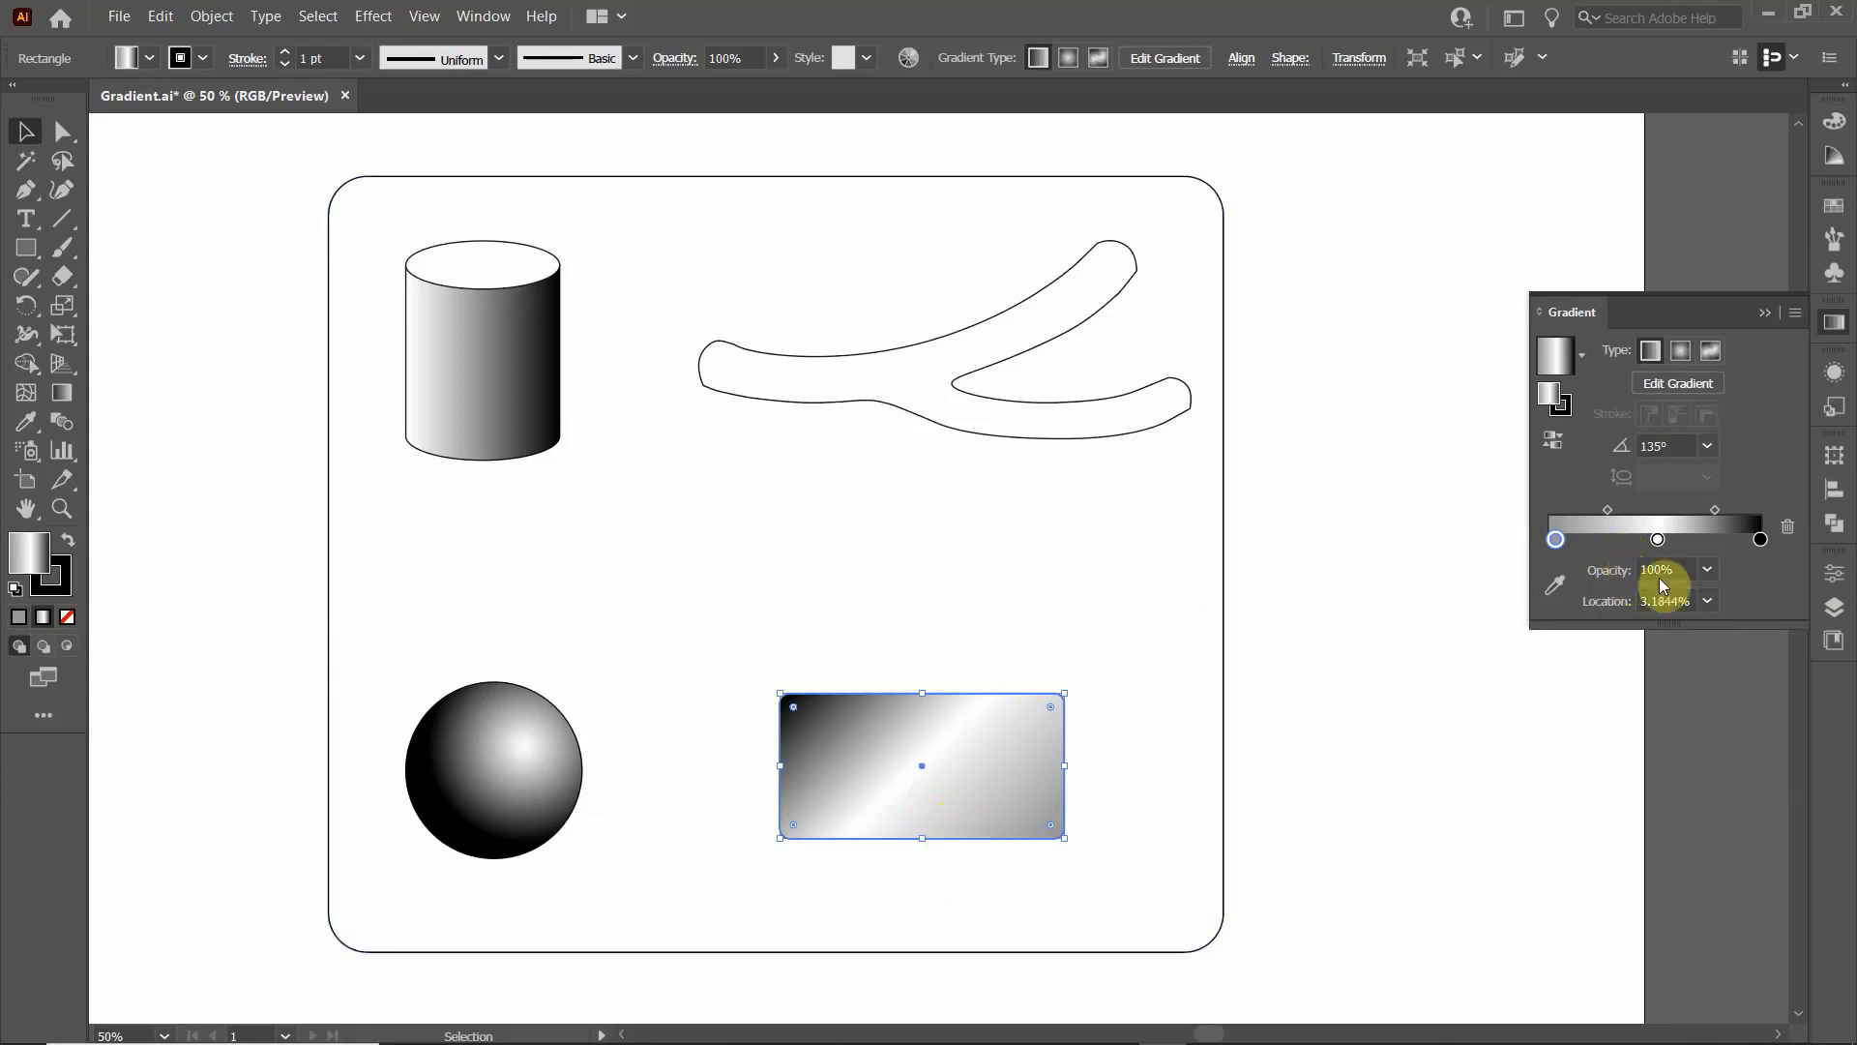
pyautogui.moveTo(1661, 542); pyautogui.dragTo(1642, 542)
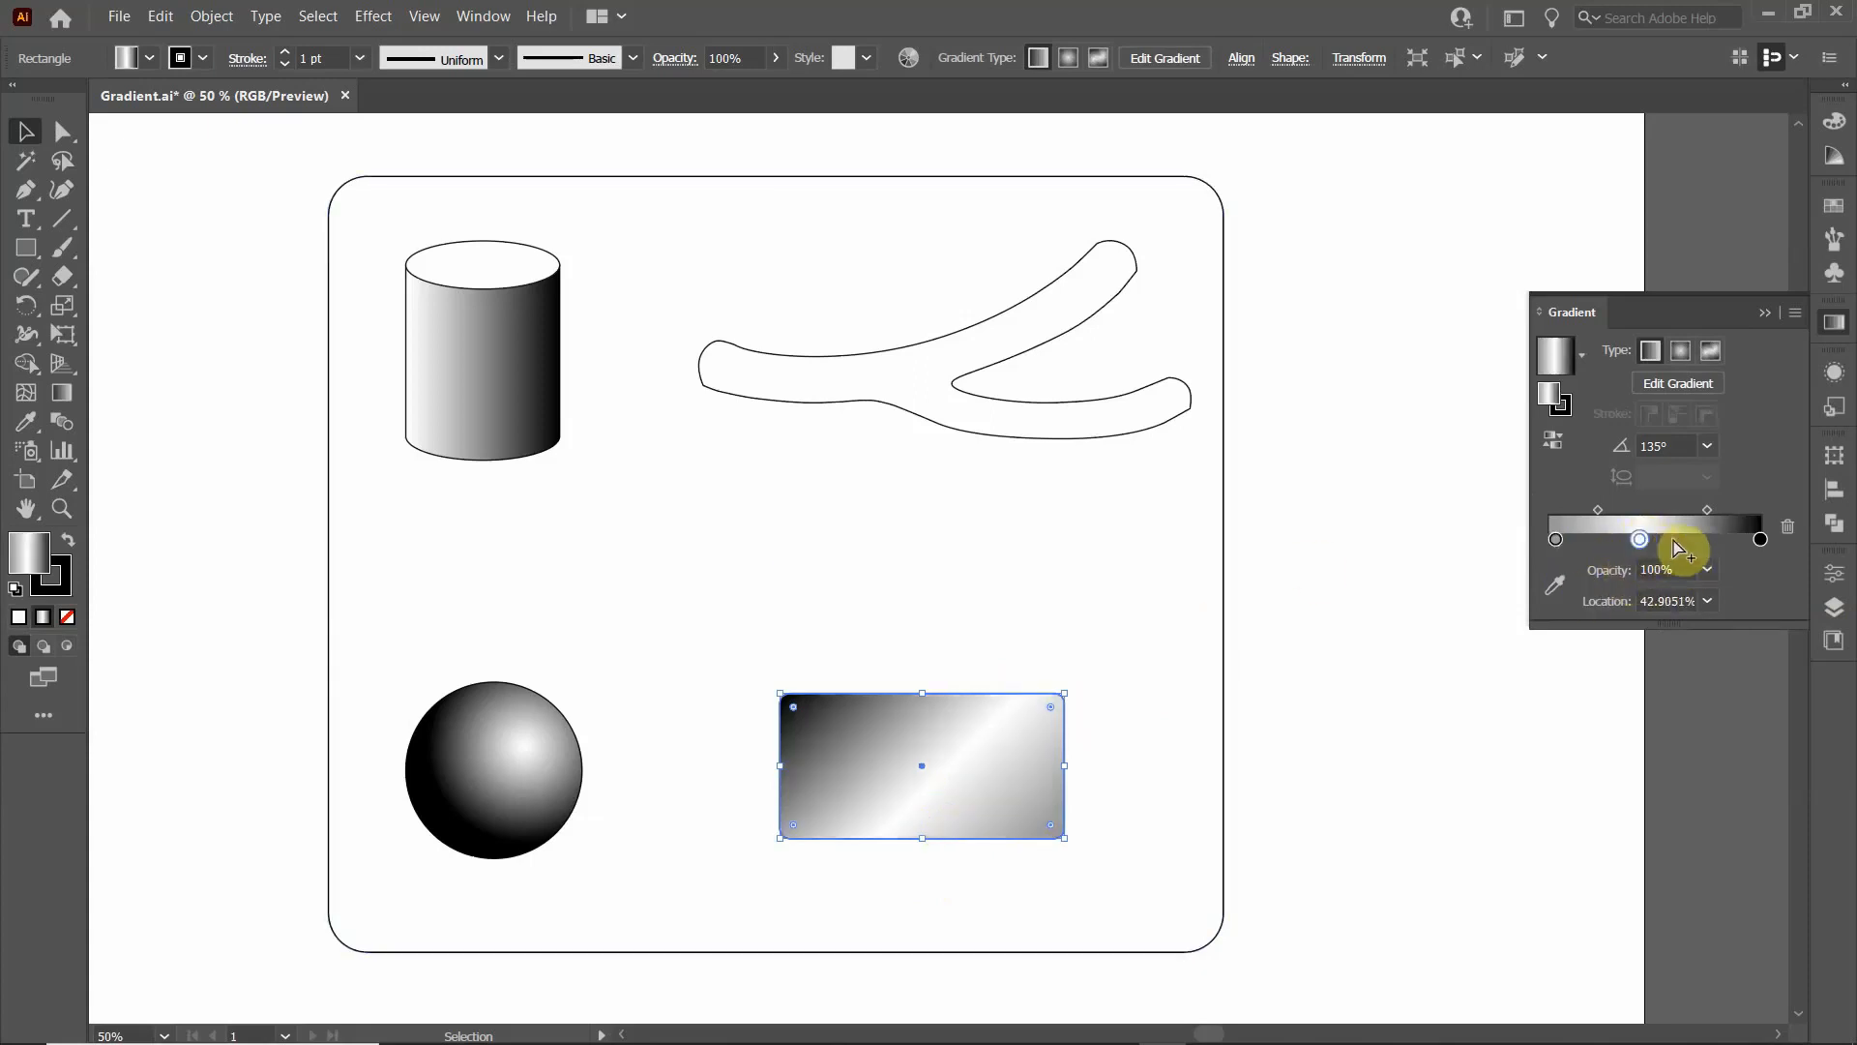
# - Add two stops to the rectangle's gradient at about 59% and 76%, and colour the 59% stop dark grey
pyautogui.doubleClick(1675, 542)
pyautogui.click(1712, 539)
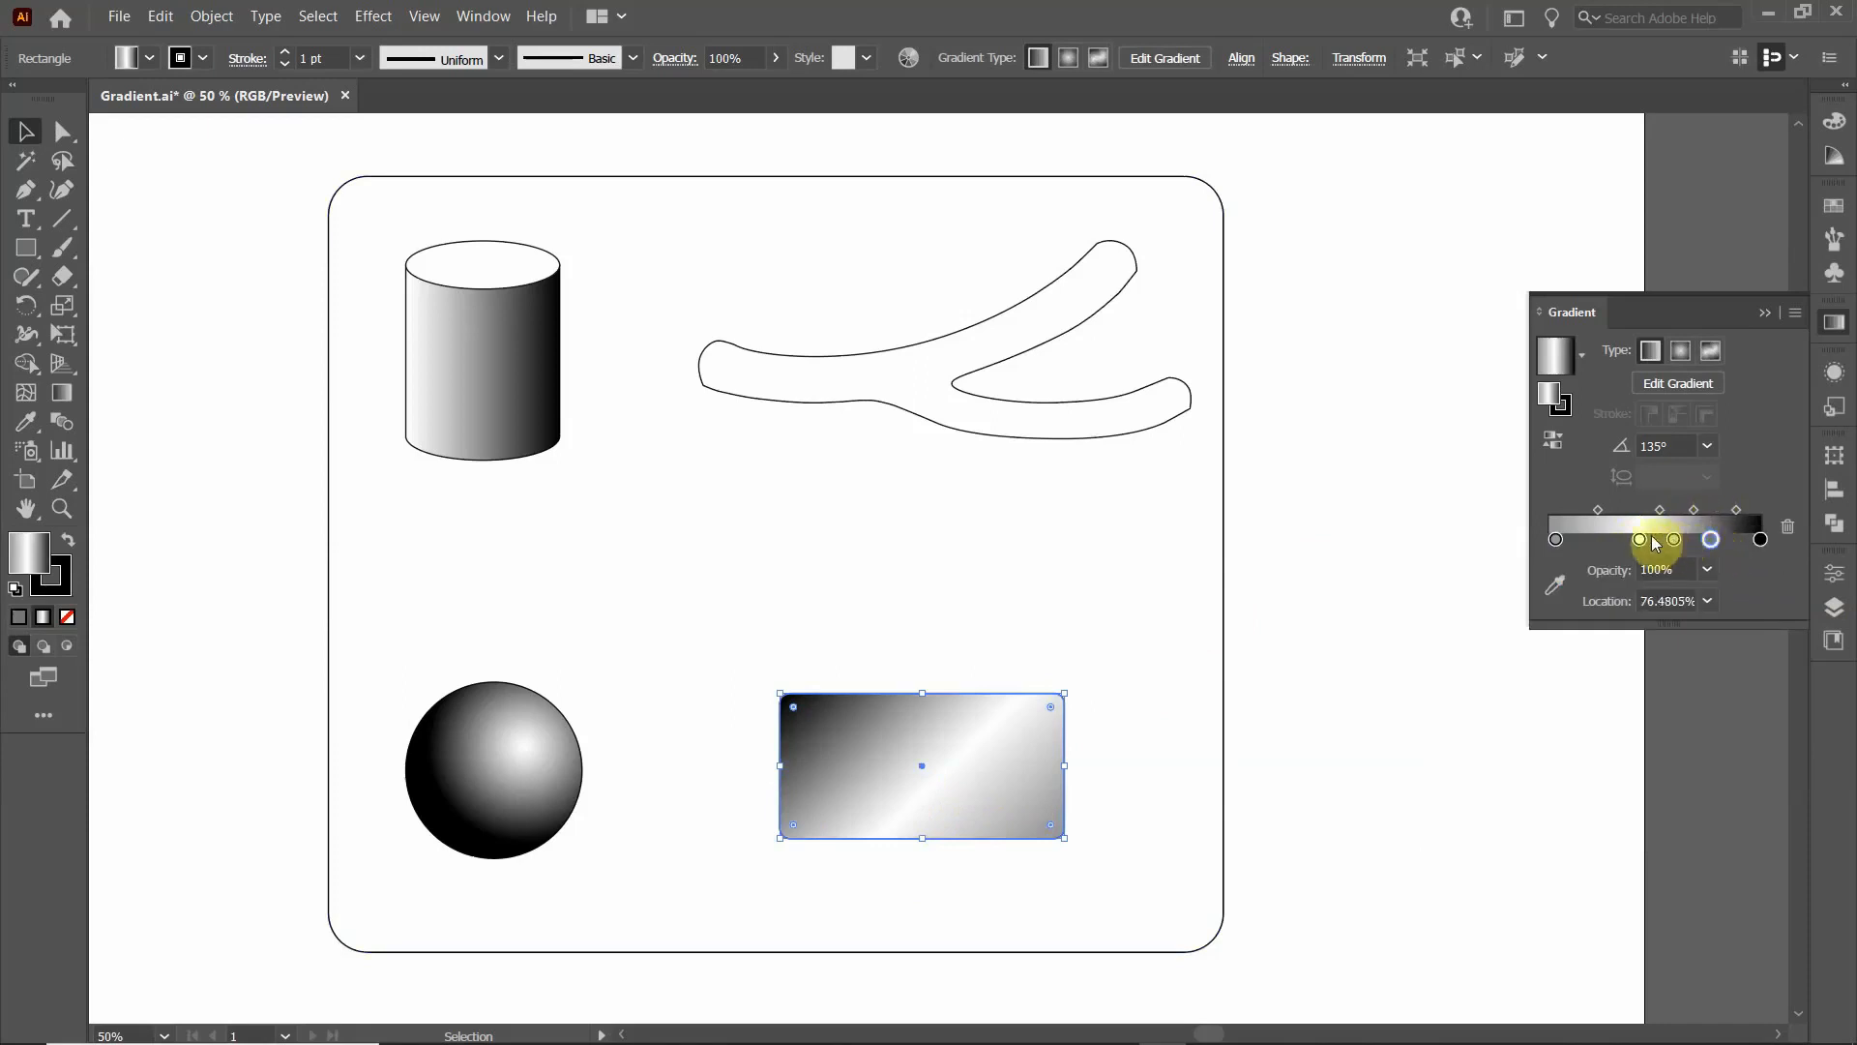
pyautogui.doubleClick(1674, 540)
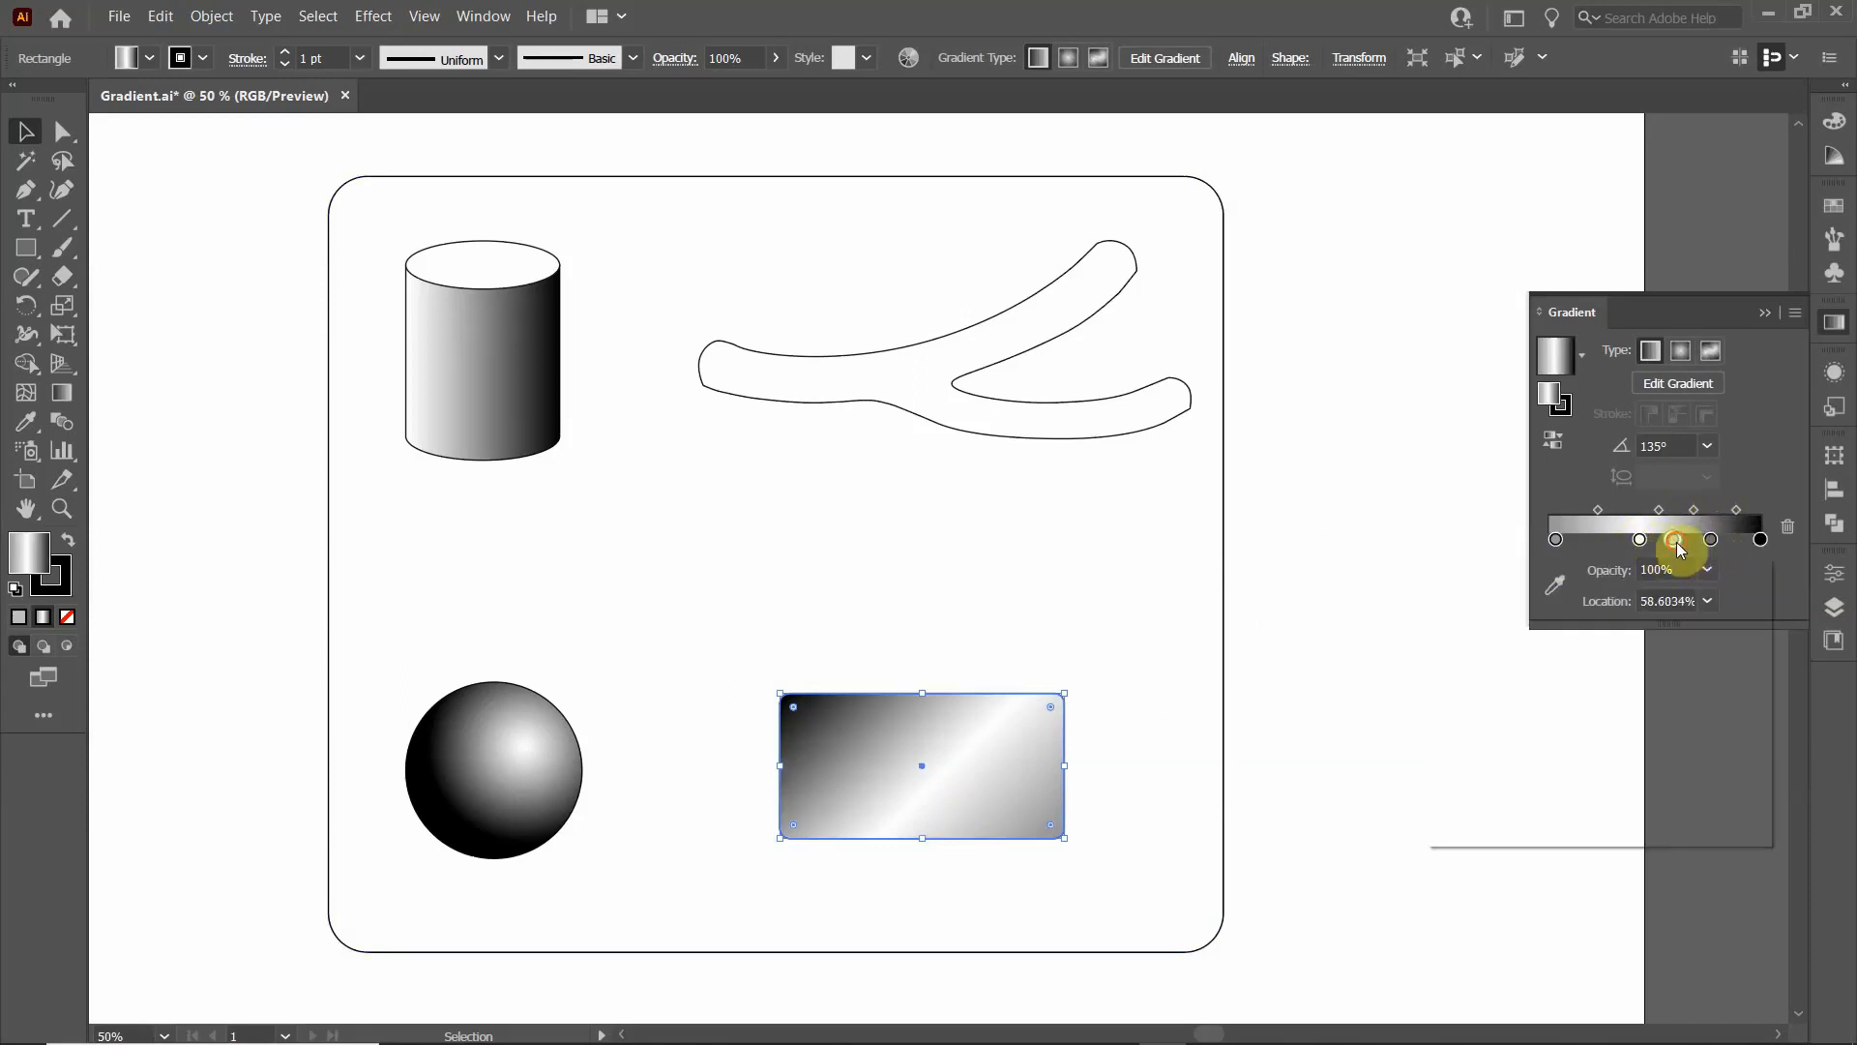
pyautogui.click(1569, 669)
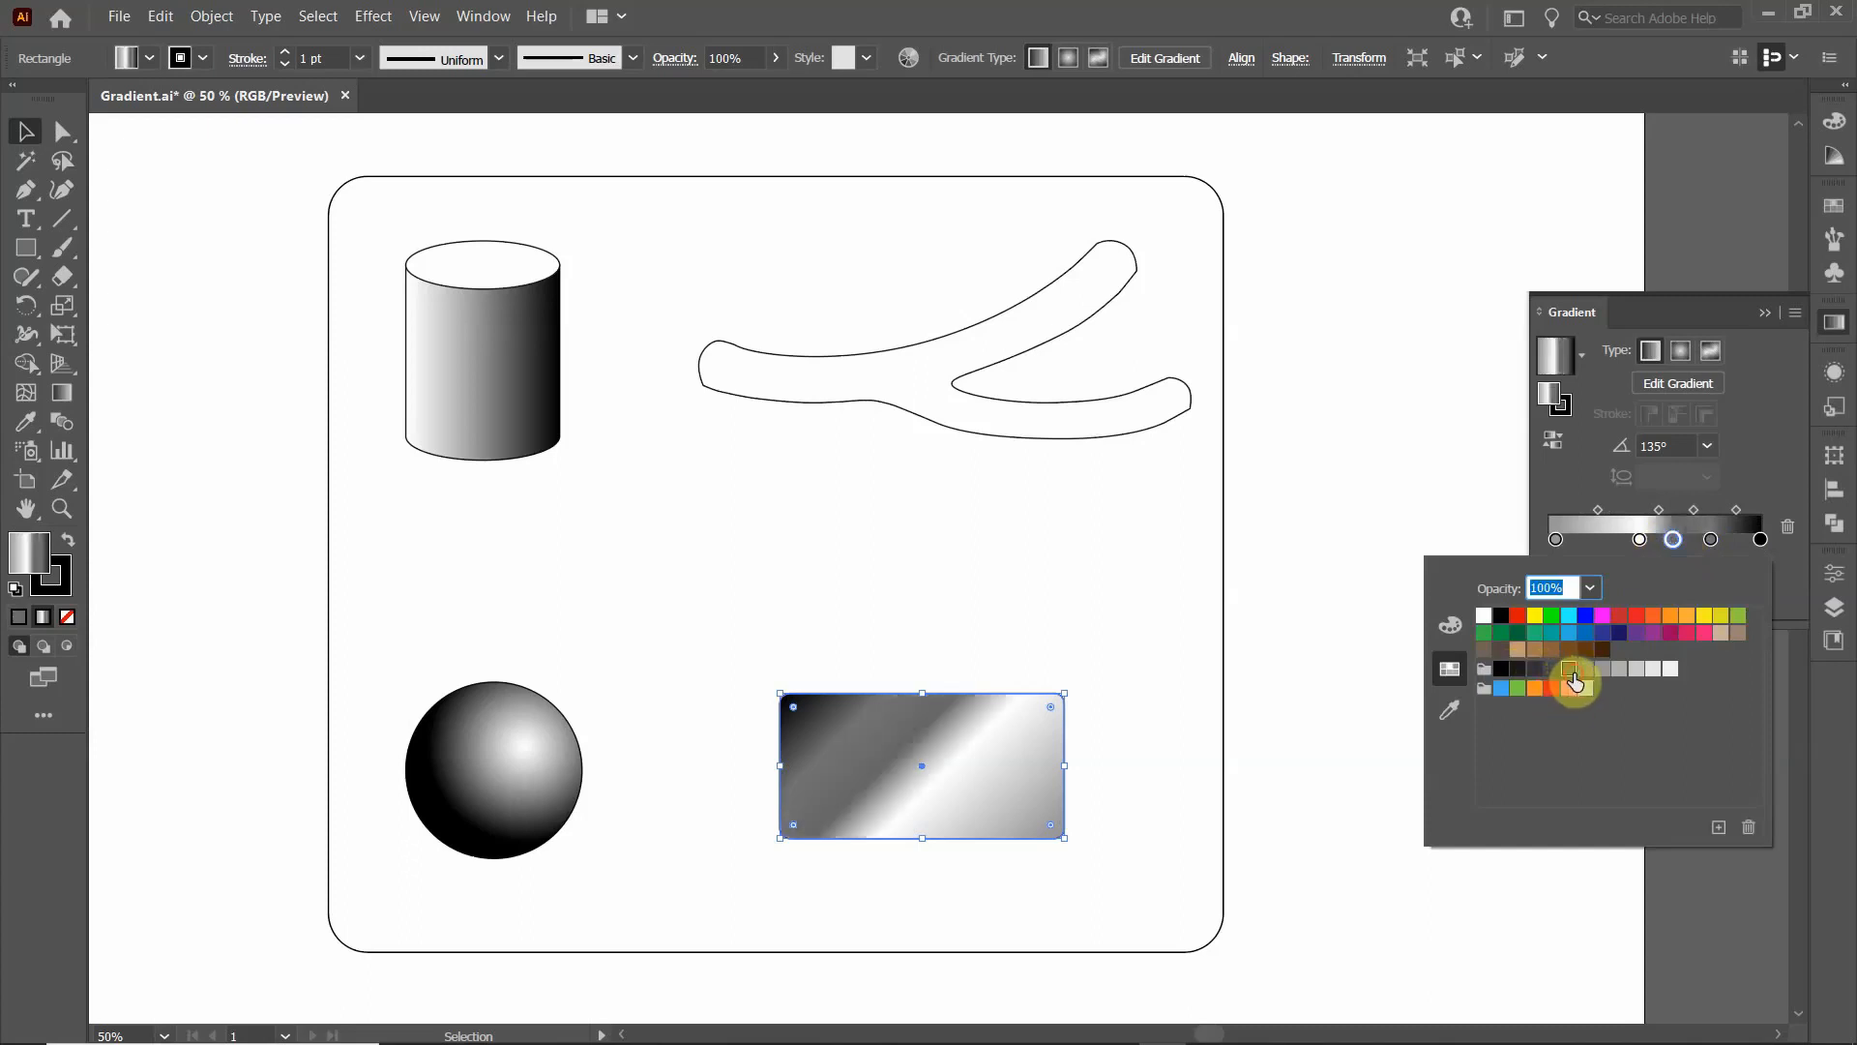
pyautogui.click(1111, 638)
pyautogui.click(1041, 606)
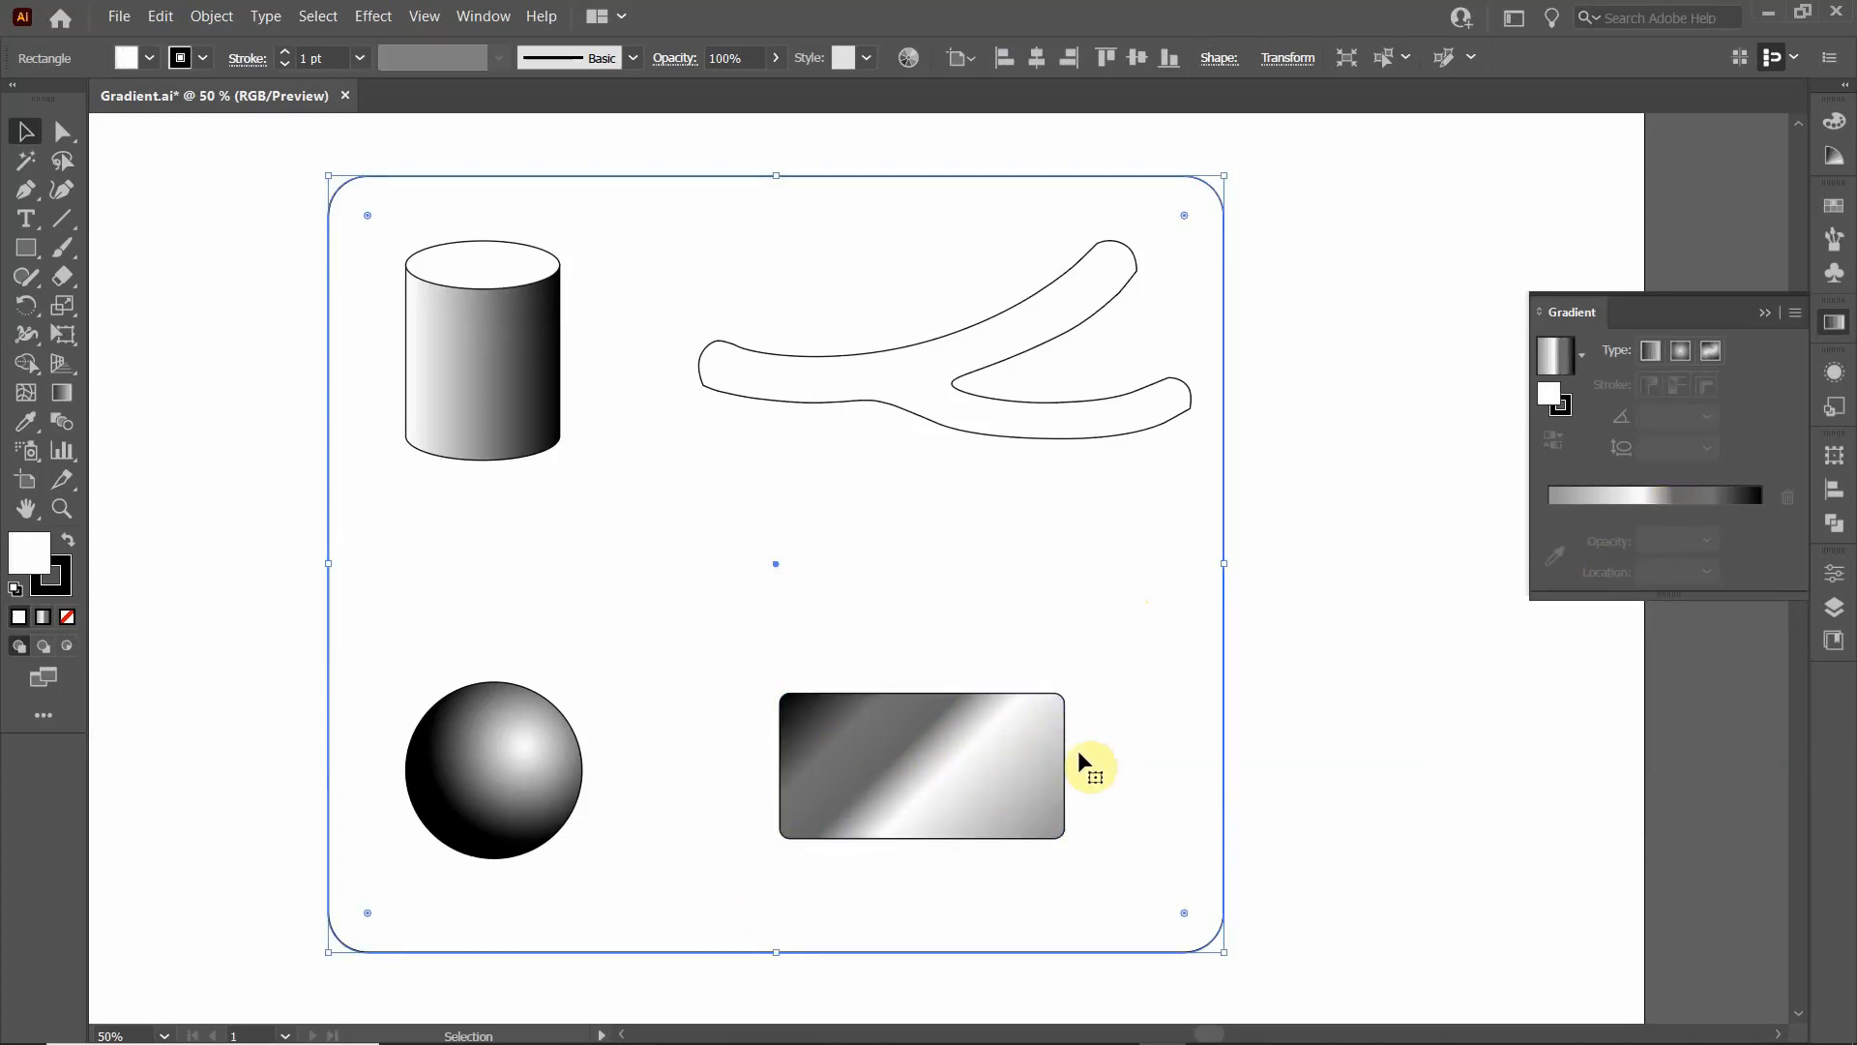
pyautogui.click(1674, 499)
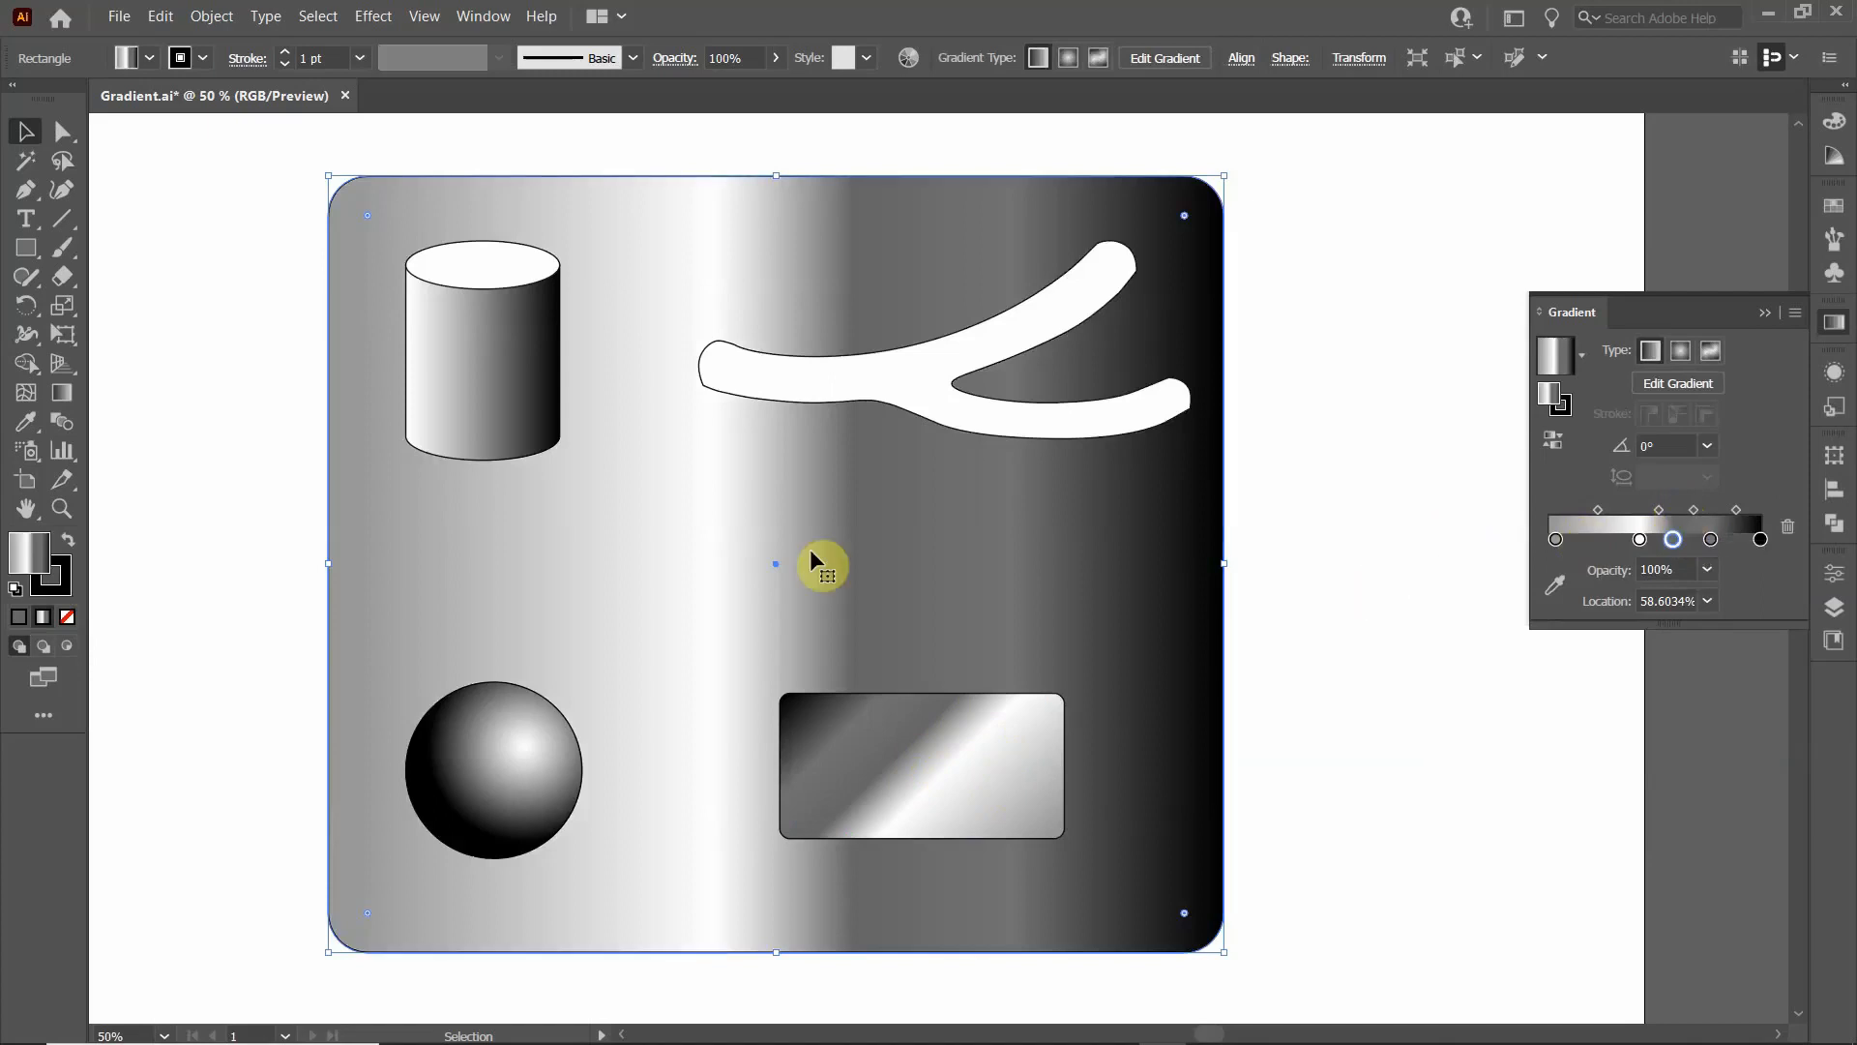
pyautogui.hotkey('ctrl', 'z')
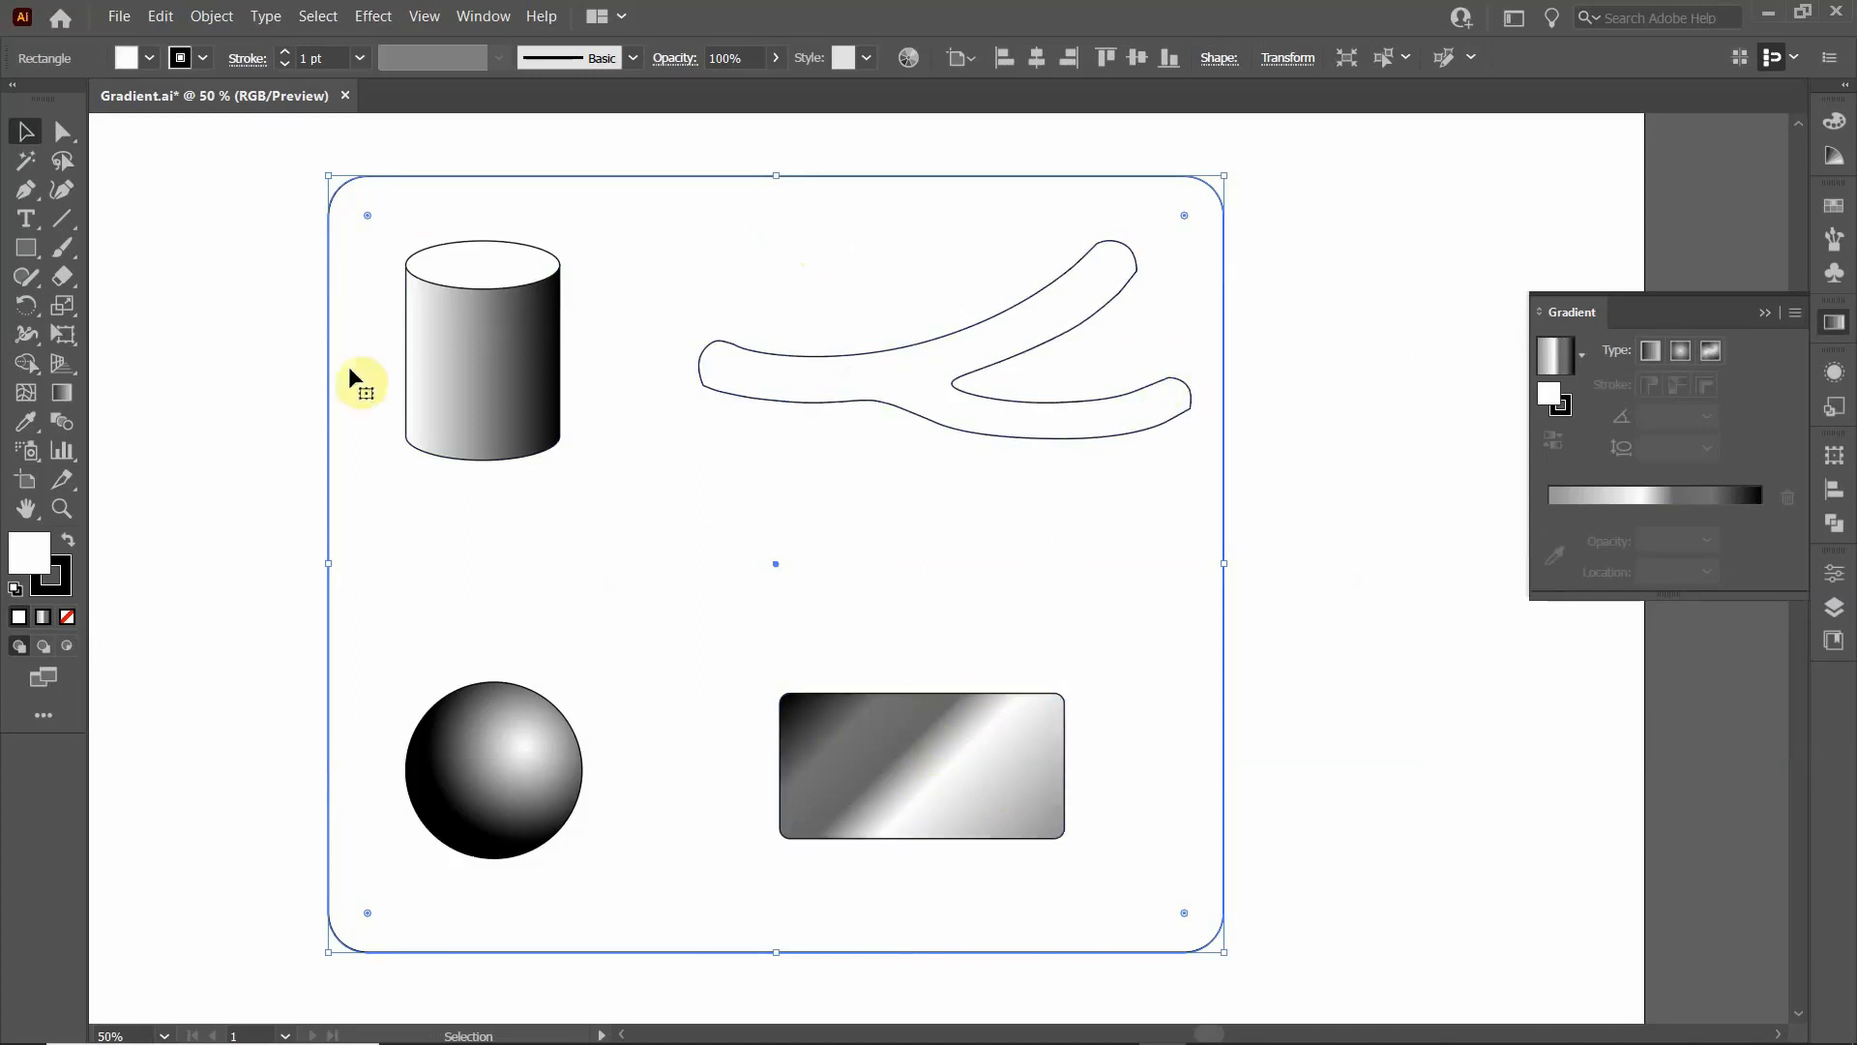
# - Reselect the gradient-filled rectangle, shift its stop near the black end to about 77% and recolour that stop medium grey
pyautogui.click(819, 837)
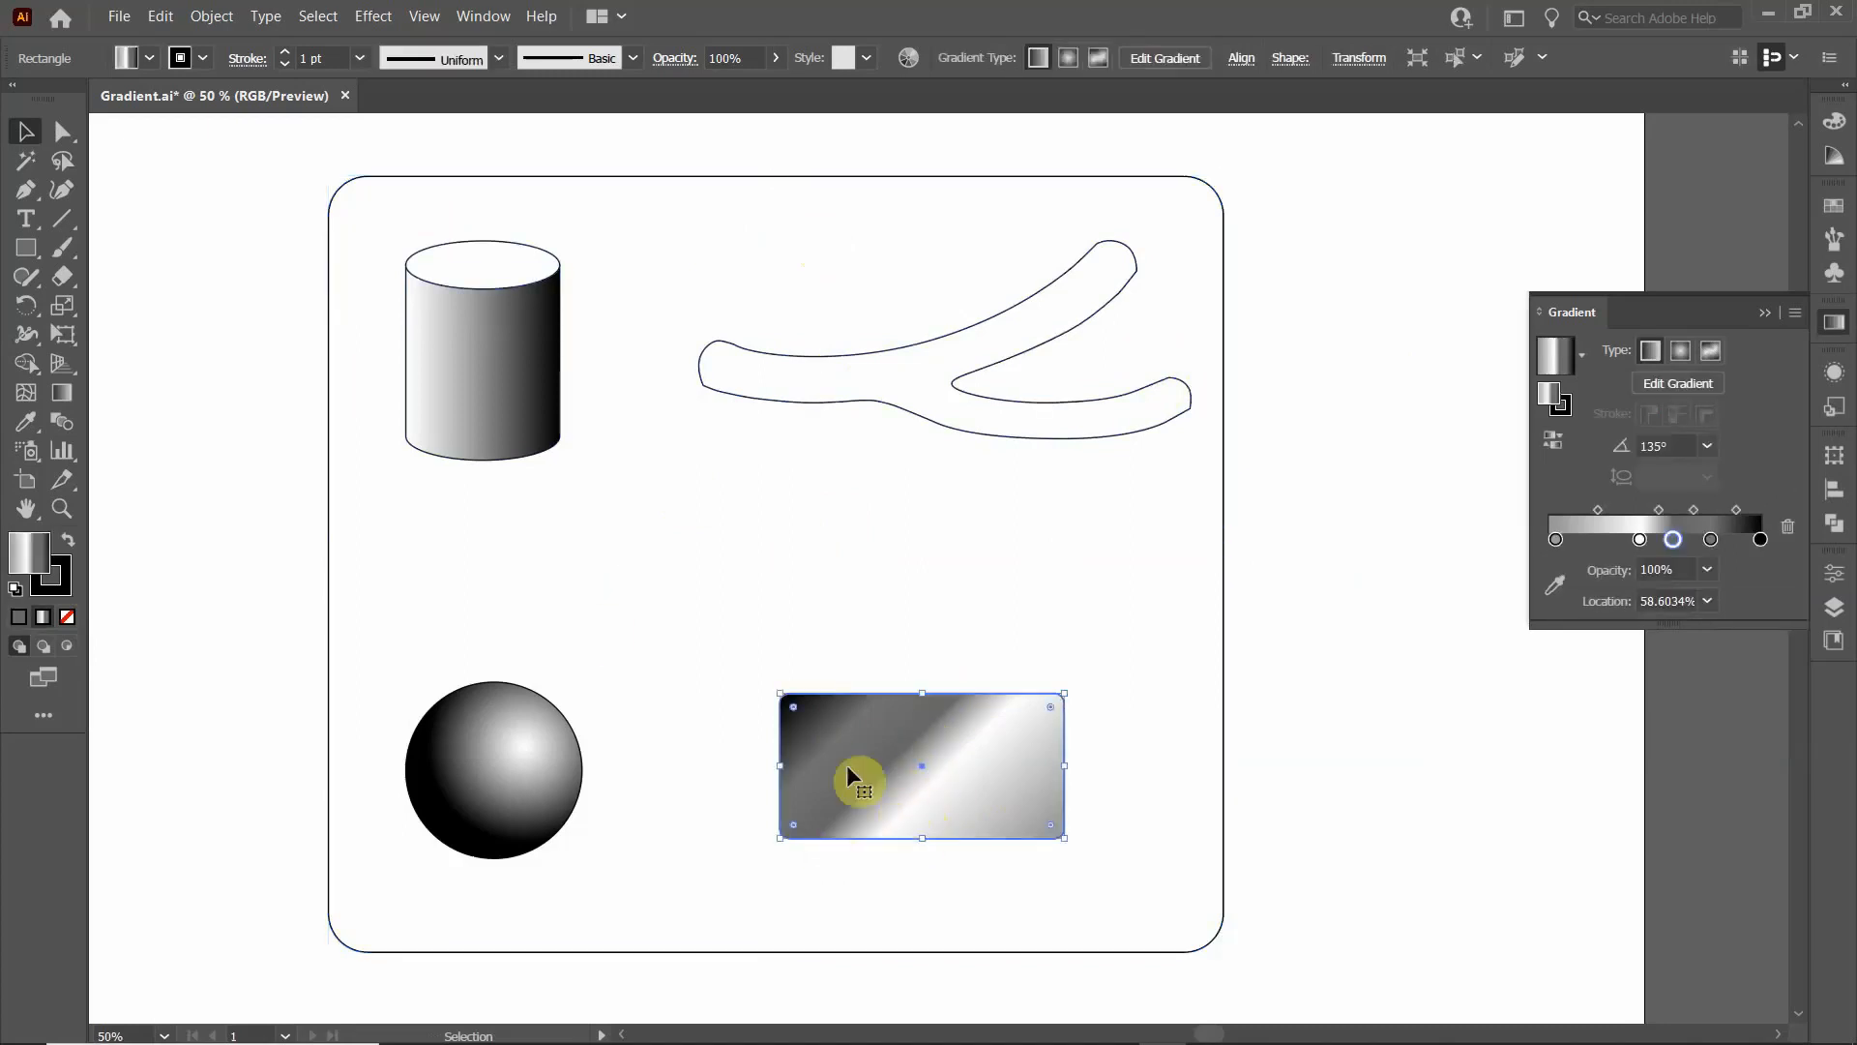
pyautogui.click(1711, 539)
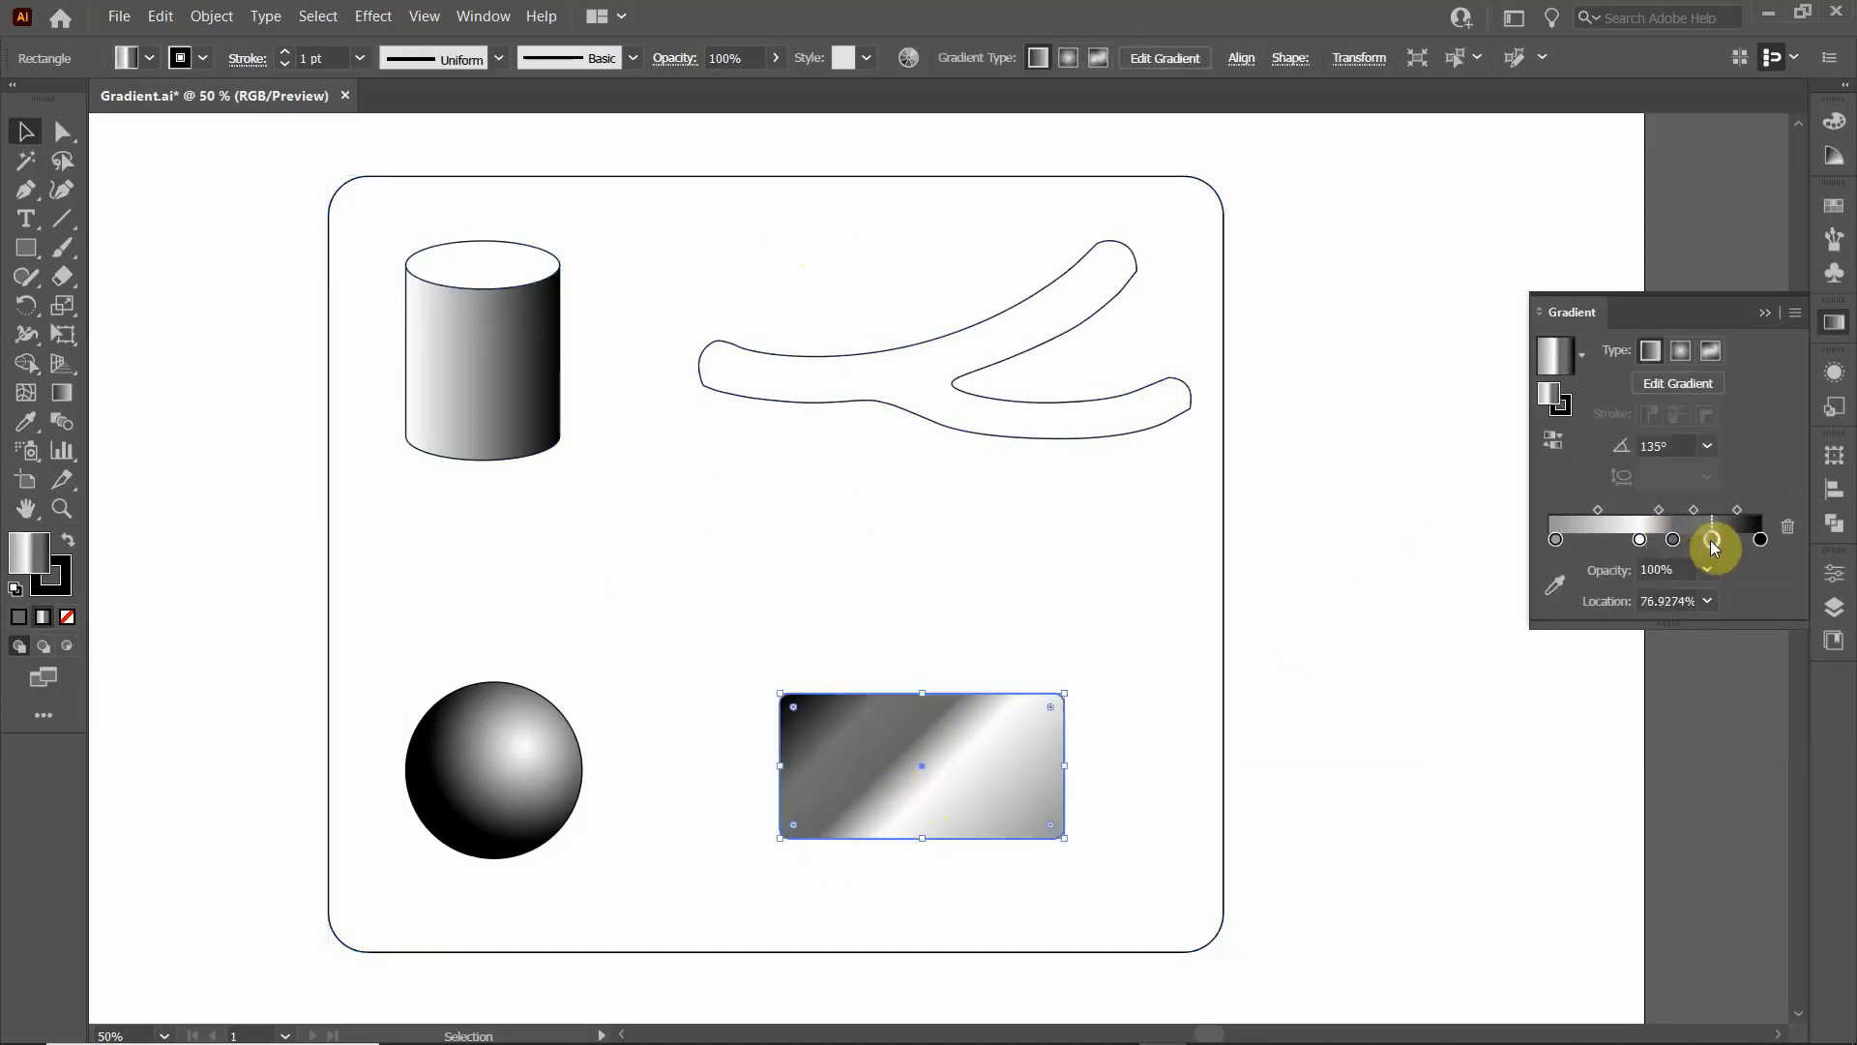
pyautogui.doubleClick(1711, 539)
pyautogui.click(1602, 671)
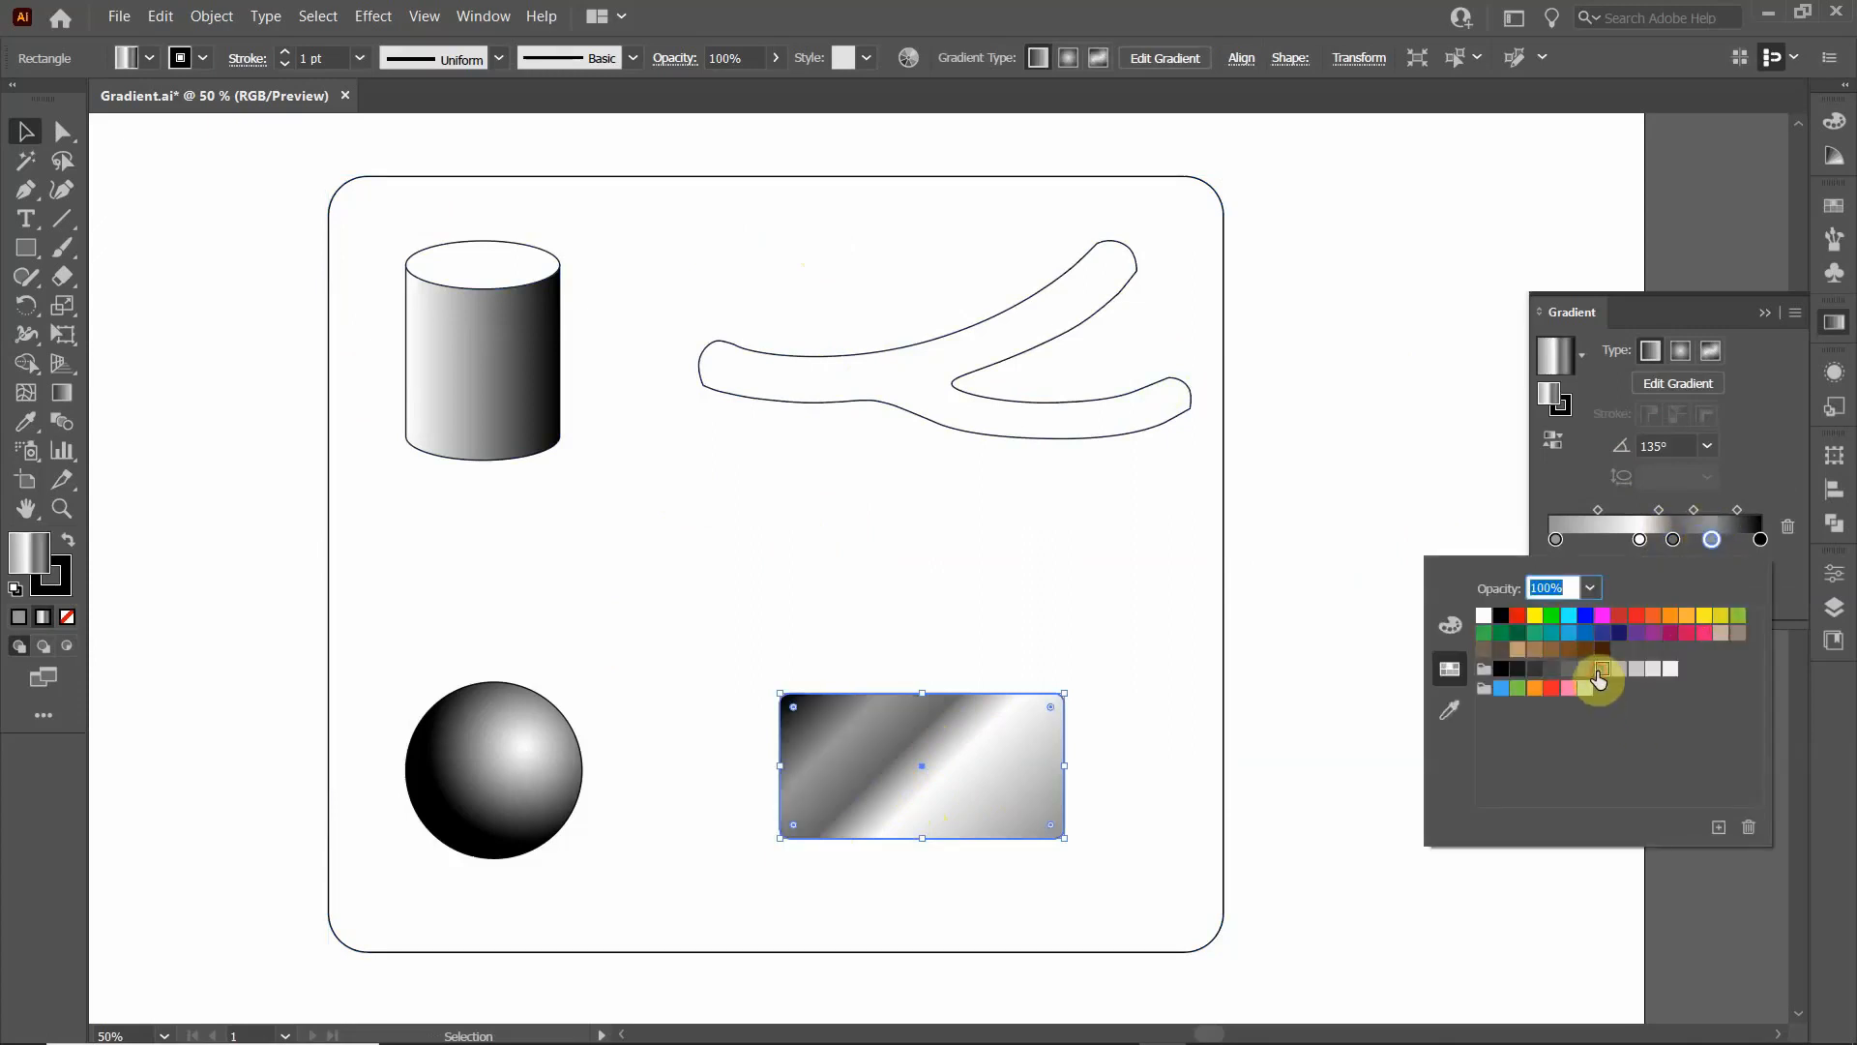
pyautogui.click(1711, 541)
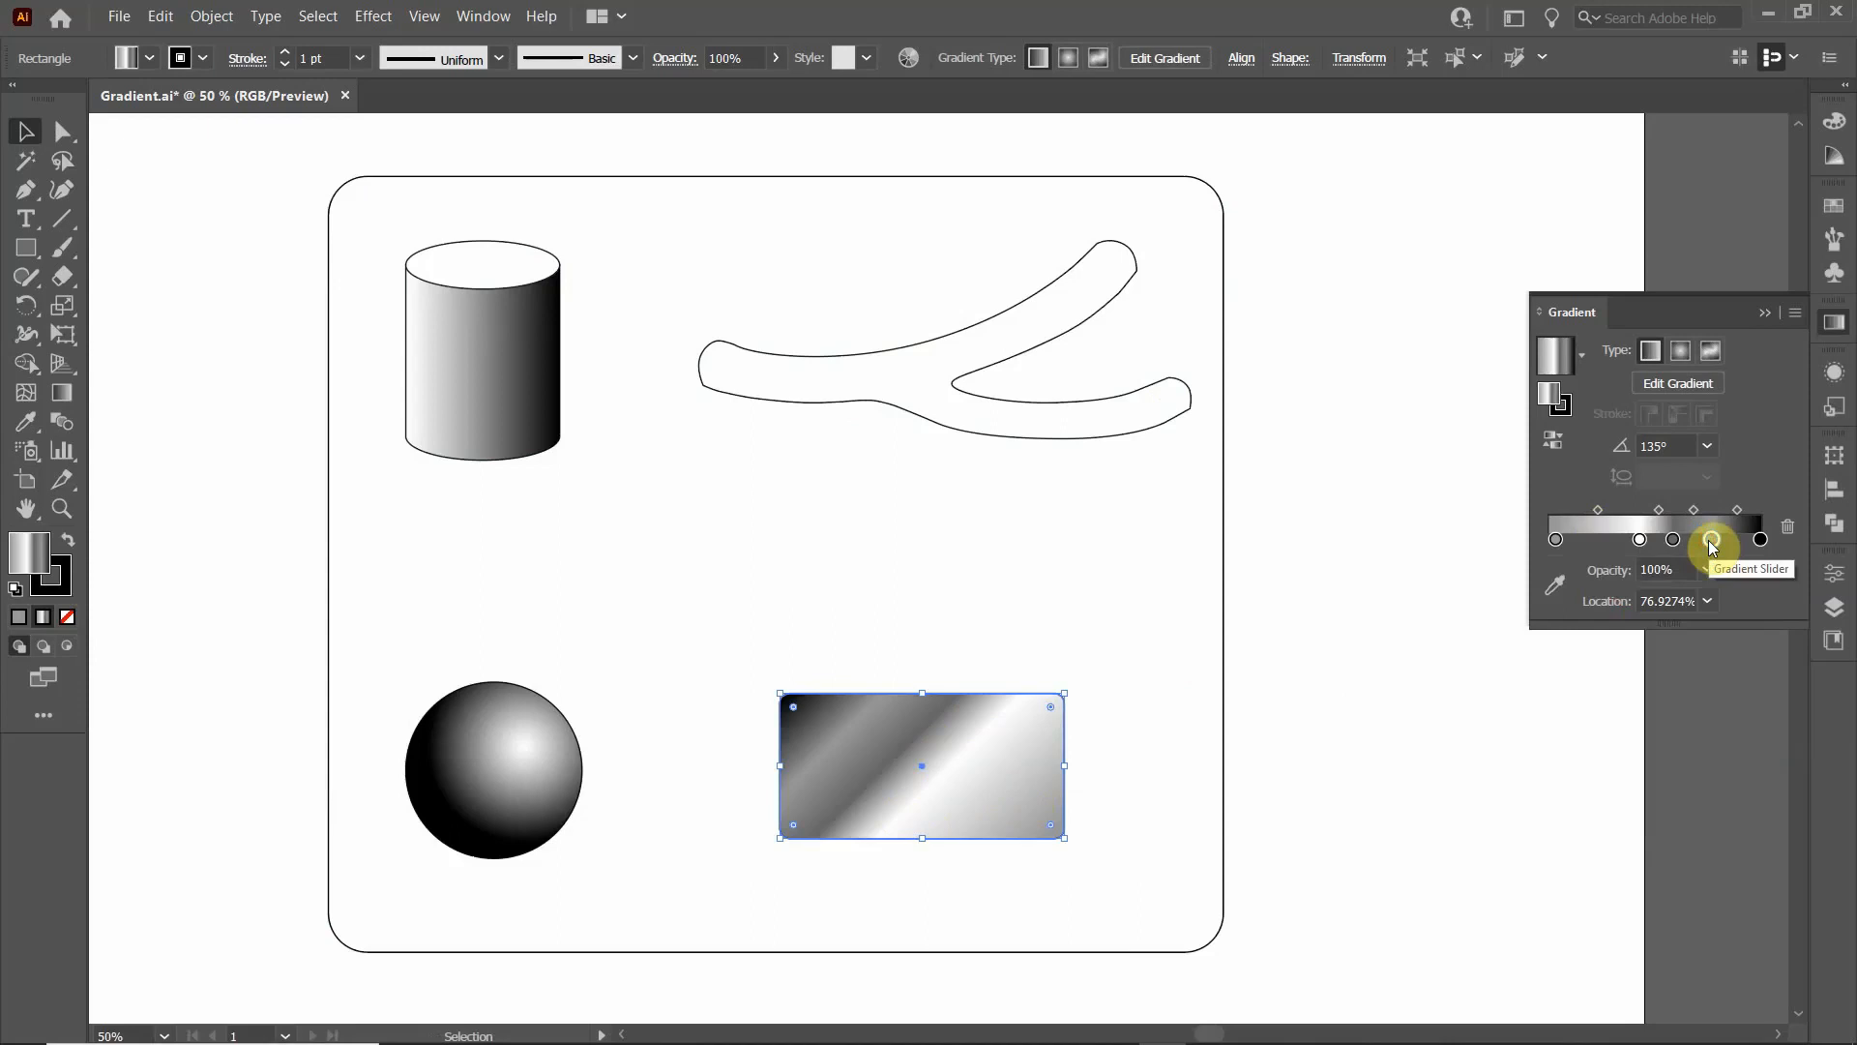
# - Remove the rectangle gradient's stop near the black end, spread the white and dark grey stops apart with the grey at about 66%, and deselect
pyautogui.moveTo(1712, 534); pyautogui.dragTo(1787, 654)
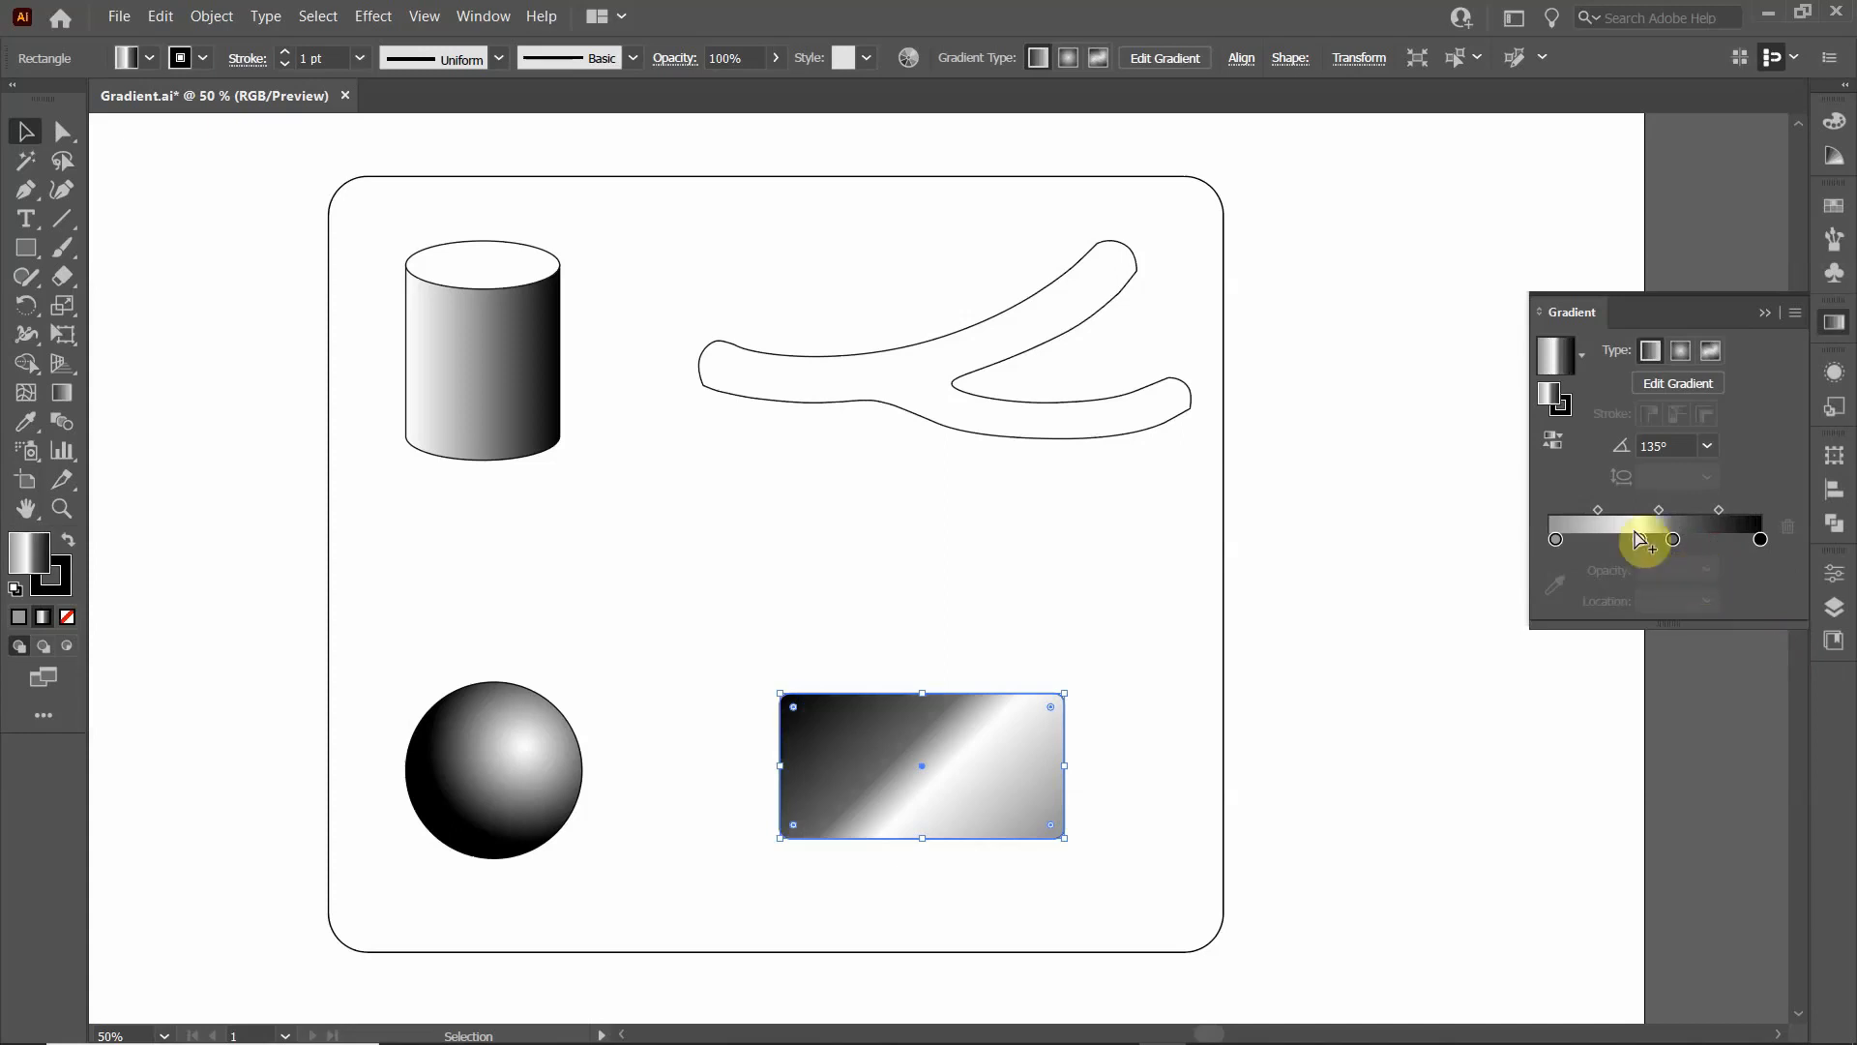
pyautogui.click(1639, 539)
pyautogui.moveTo(1639, 539); pyautogui.dragTo(1689, 541)
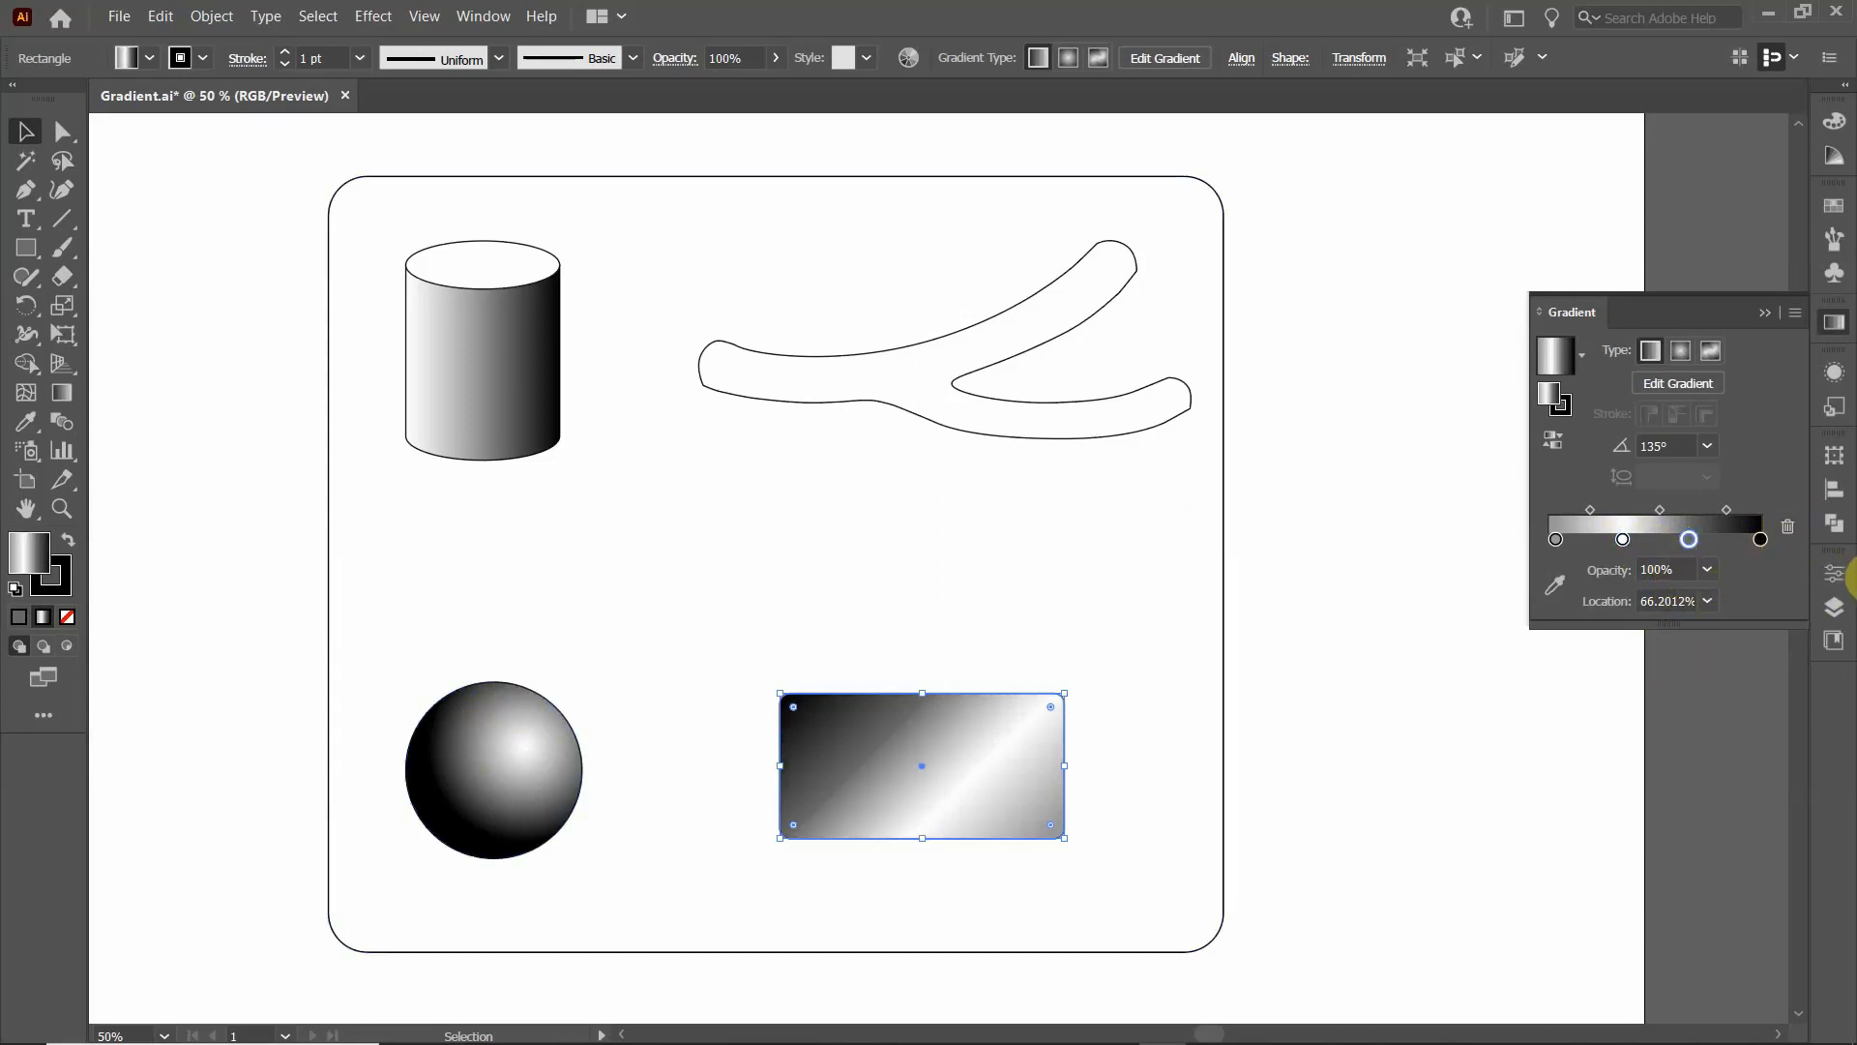
pyautogui.click(275, 350)
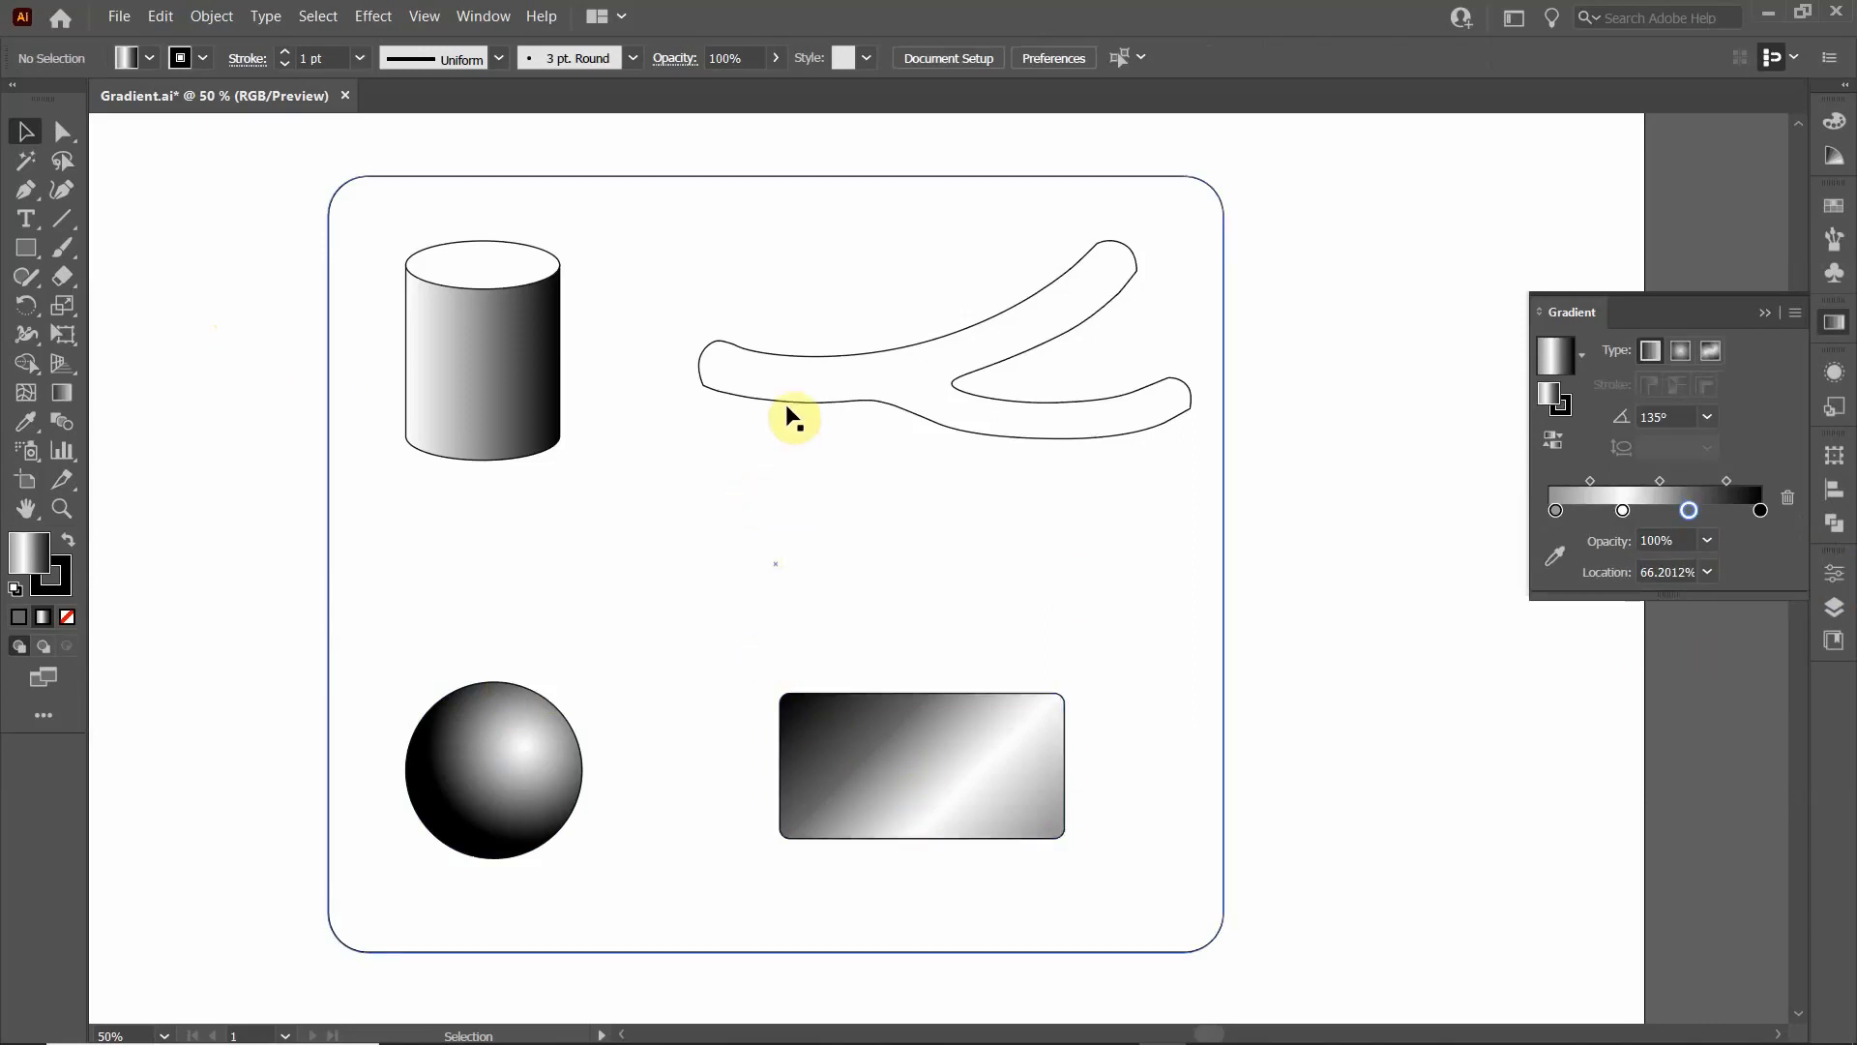
# - Give the branching shape a freeform gradient fill and set its drawing mode to Lines
pyautogui.click(773, 350)
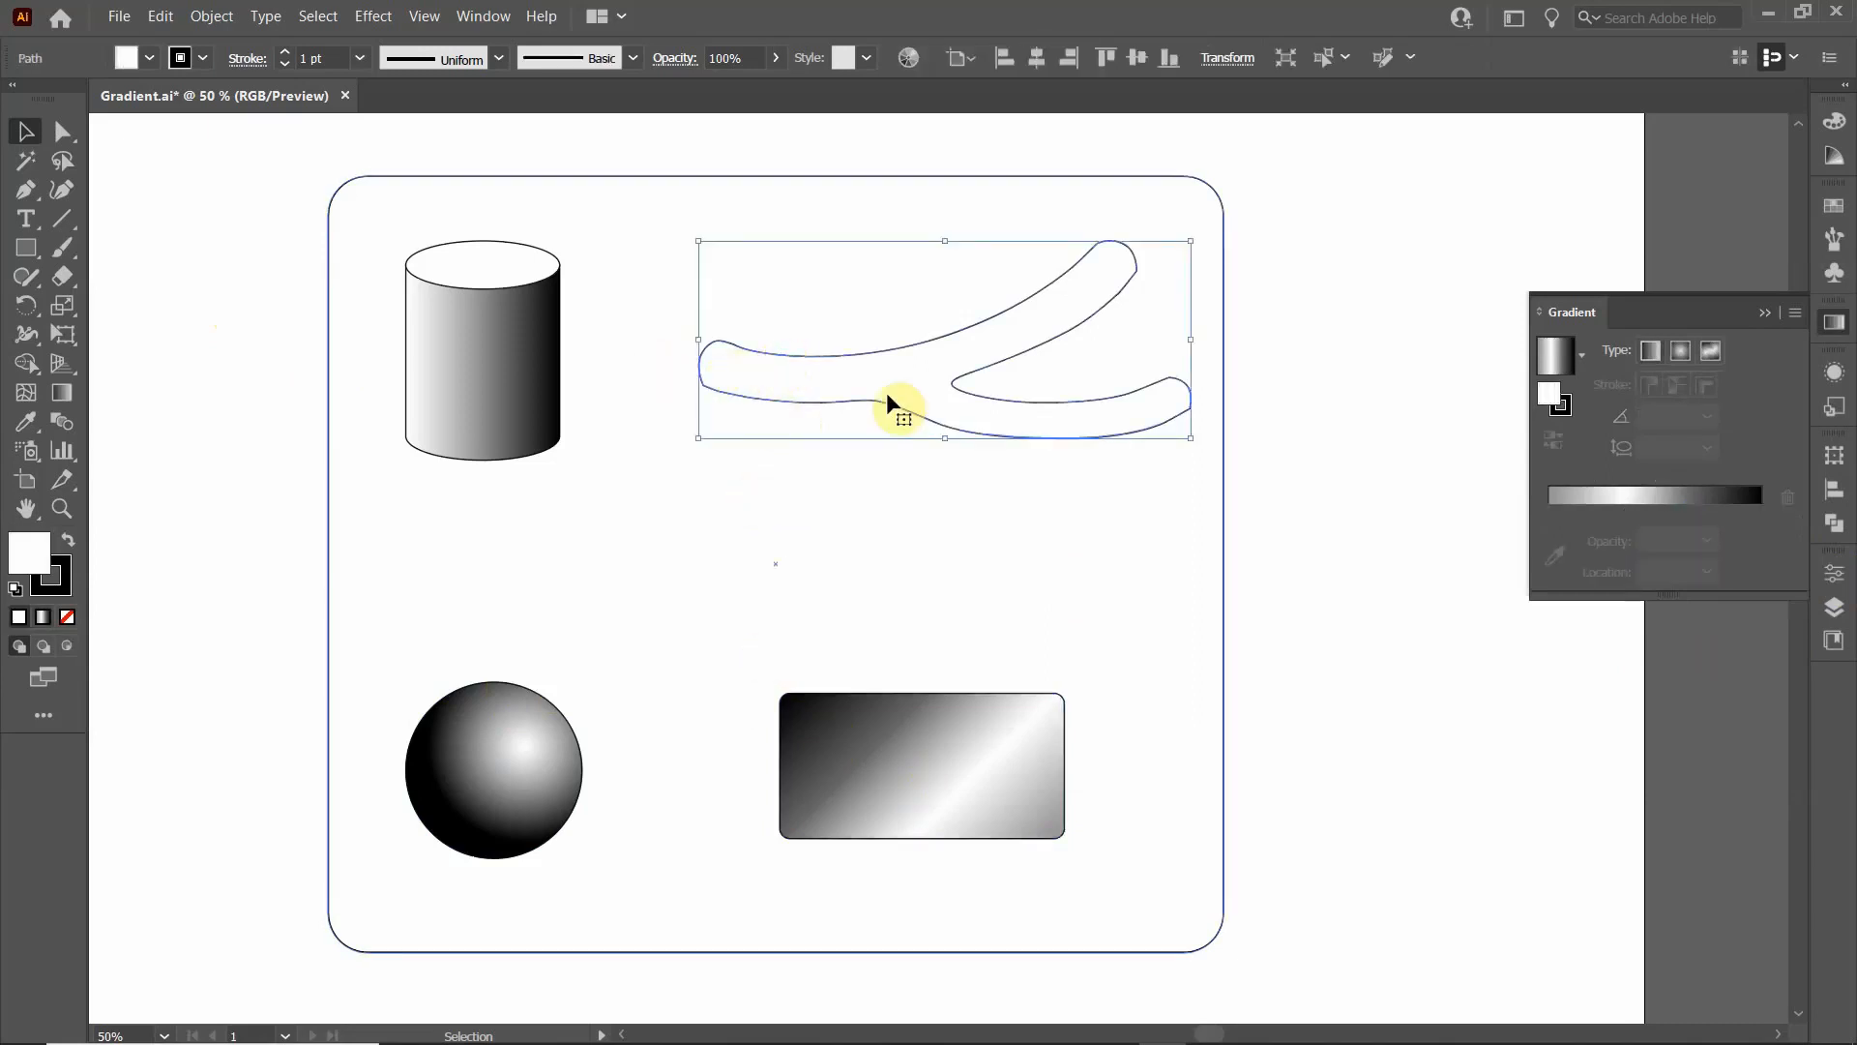
pyautogui.click(1421, 308)
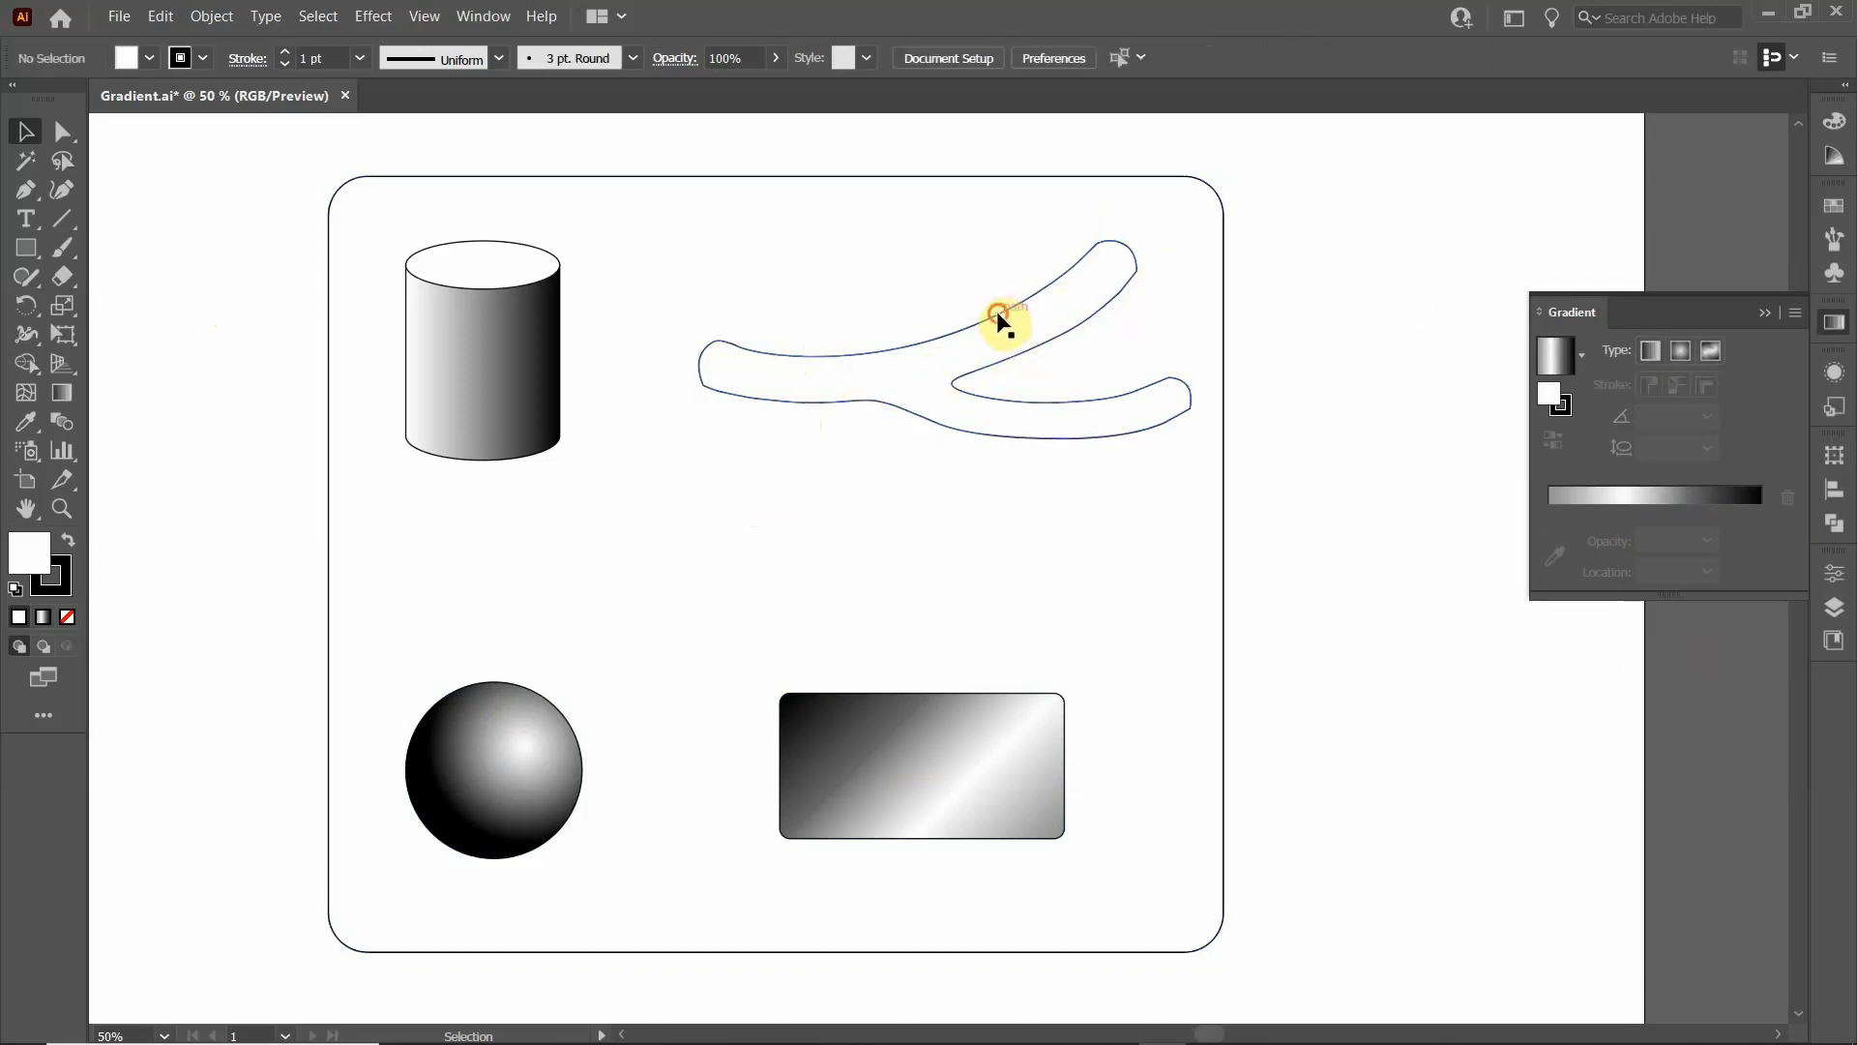
pyautogui.click(1017, 340)
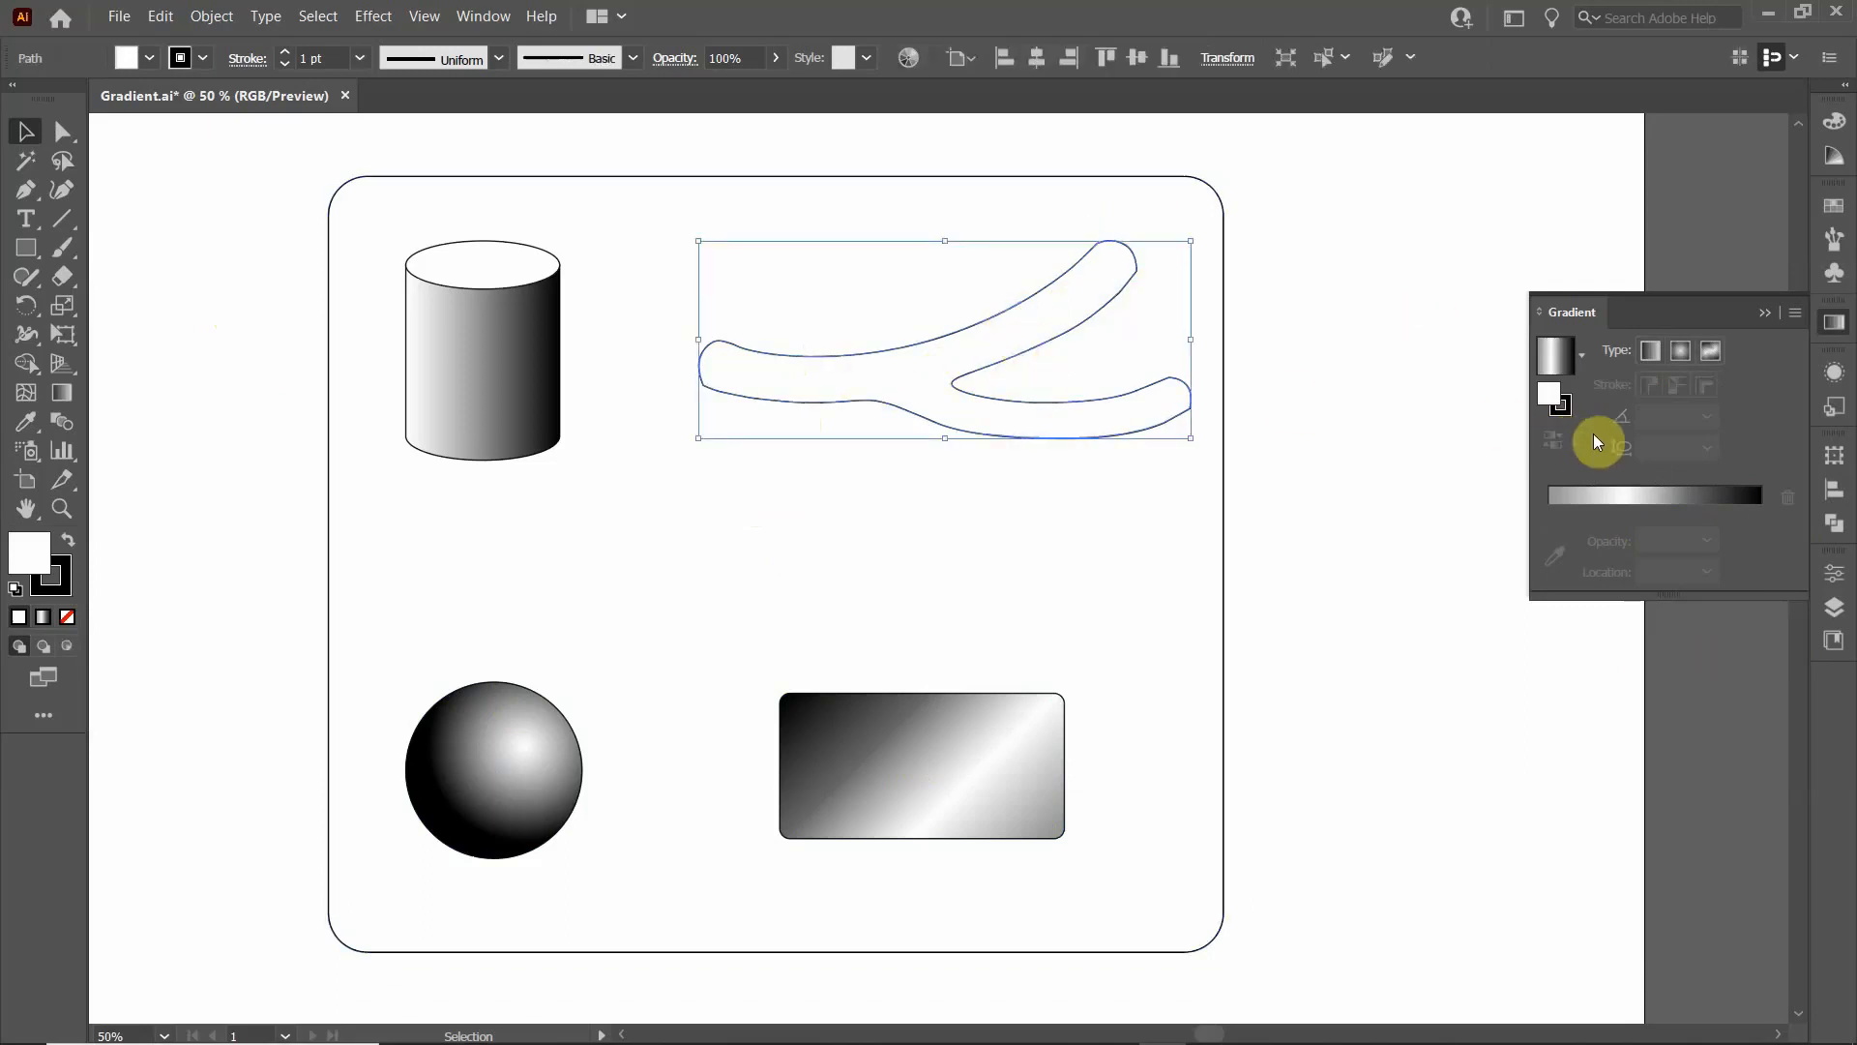
pyautogui.click(1708, 352)
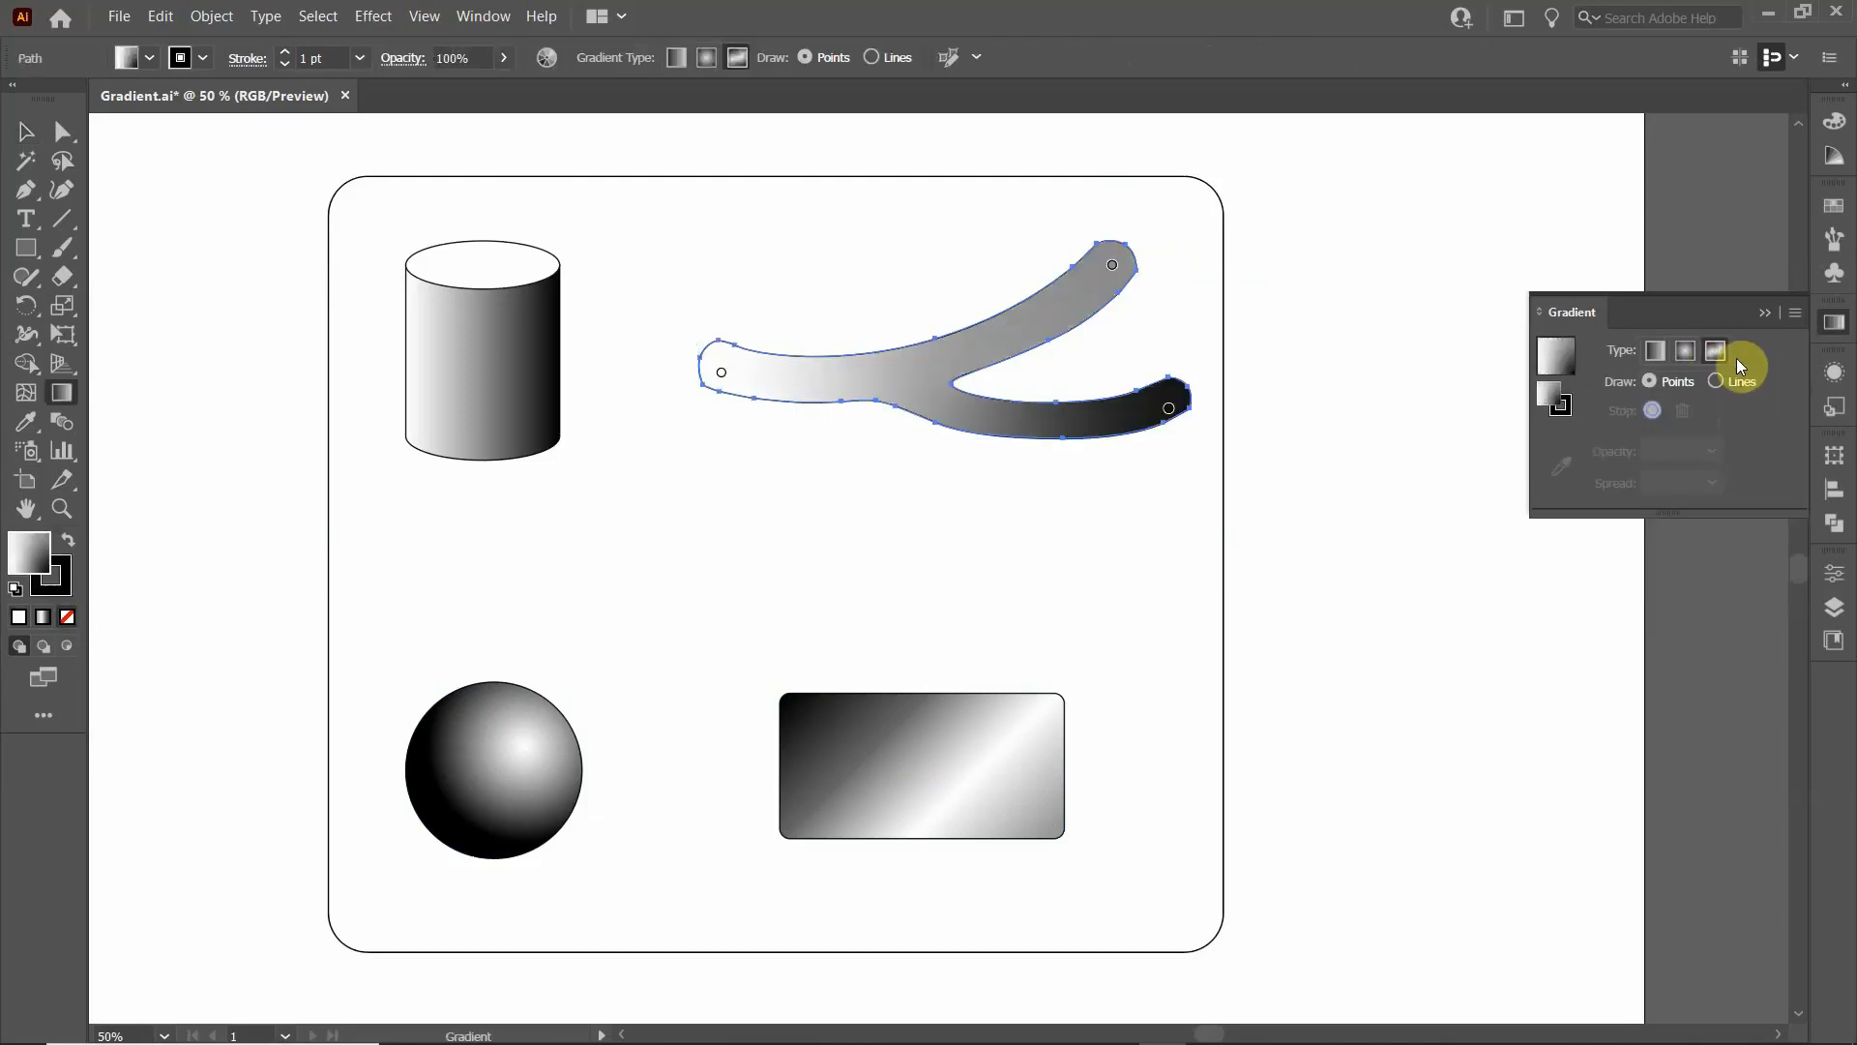
pyautogui.click(1718, 382)
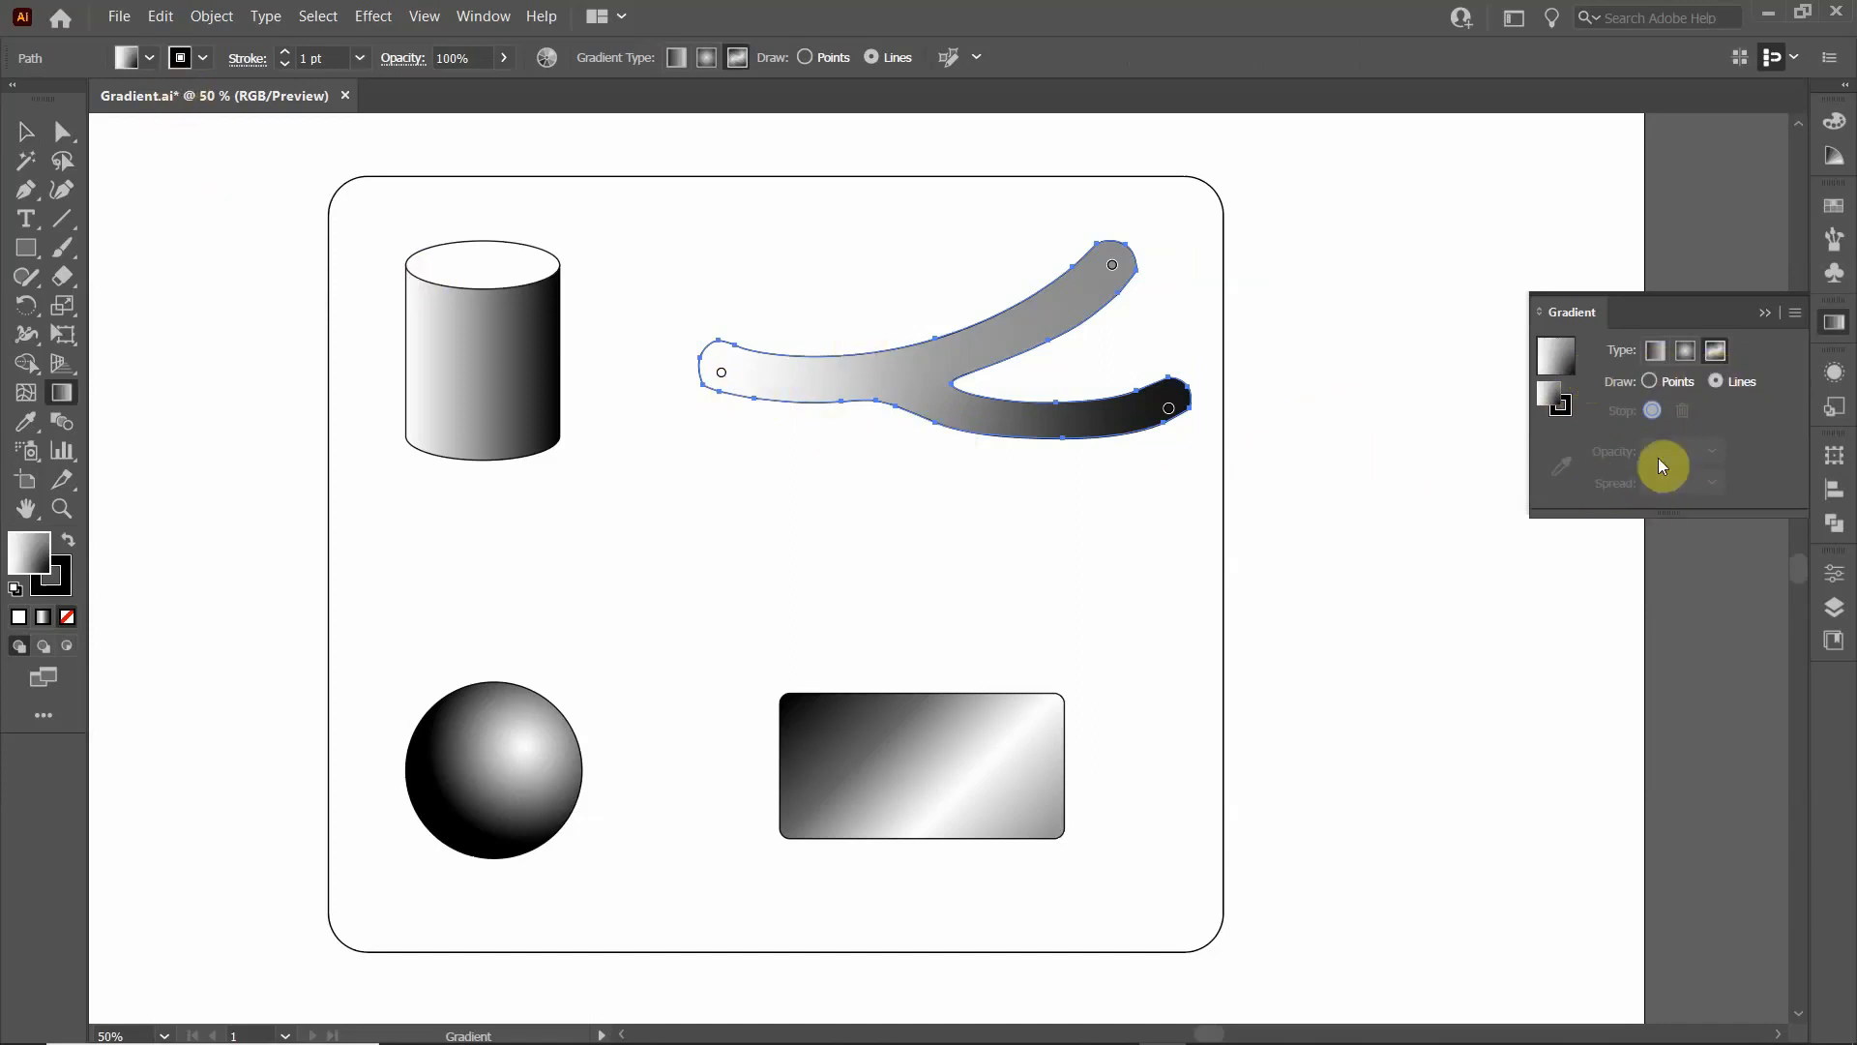
# - Fill the branching shape with solid black, and reapply the freeform gradient to it
pyautogui.click(150, 58)
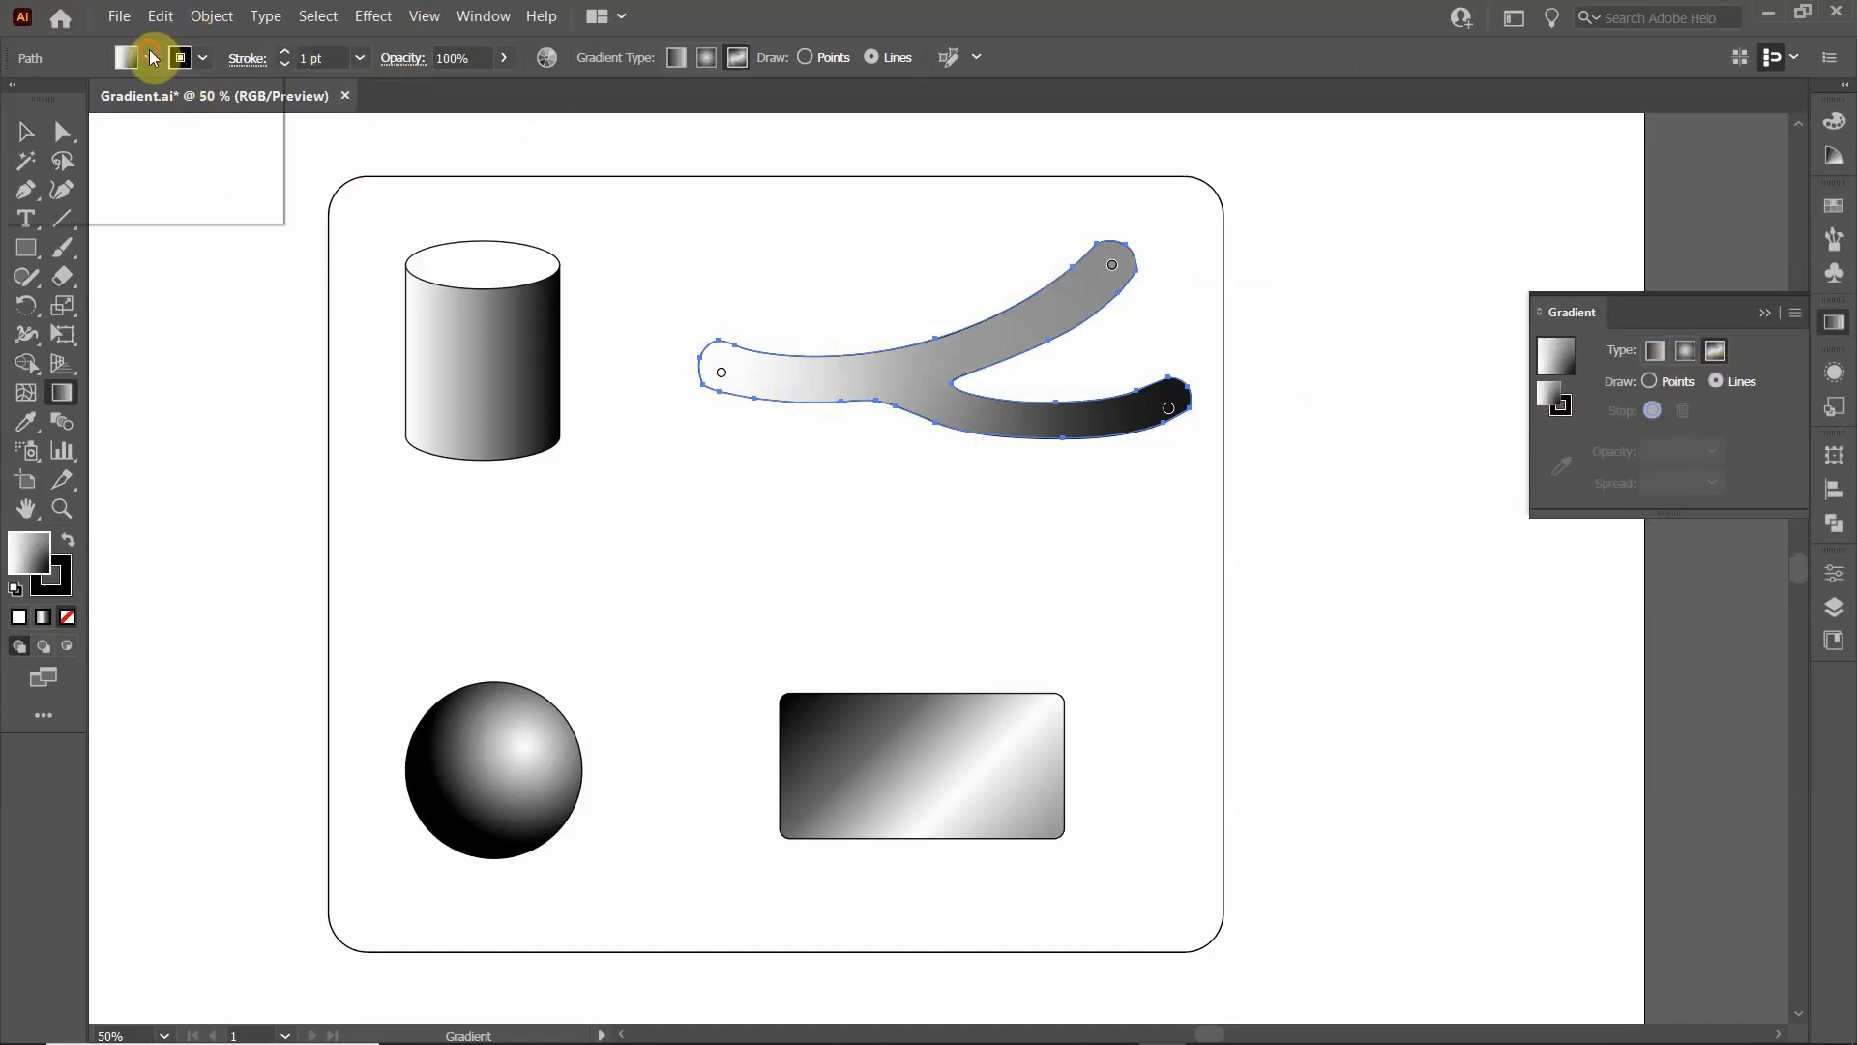
pyautogui.click(72, 107)
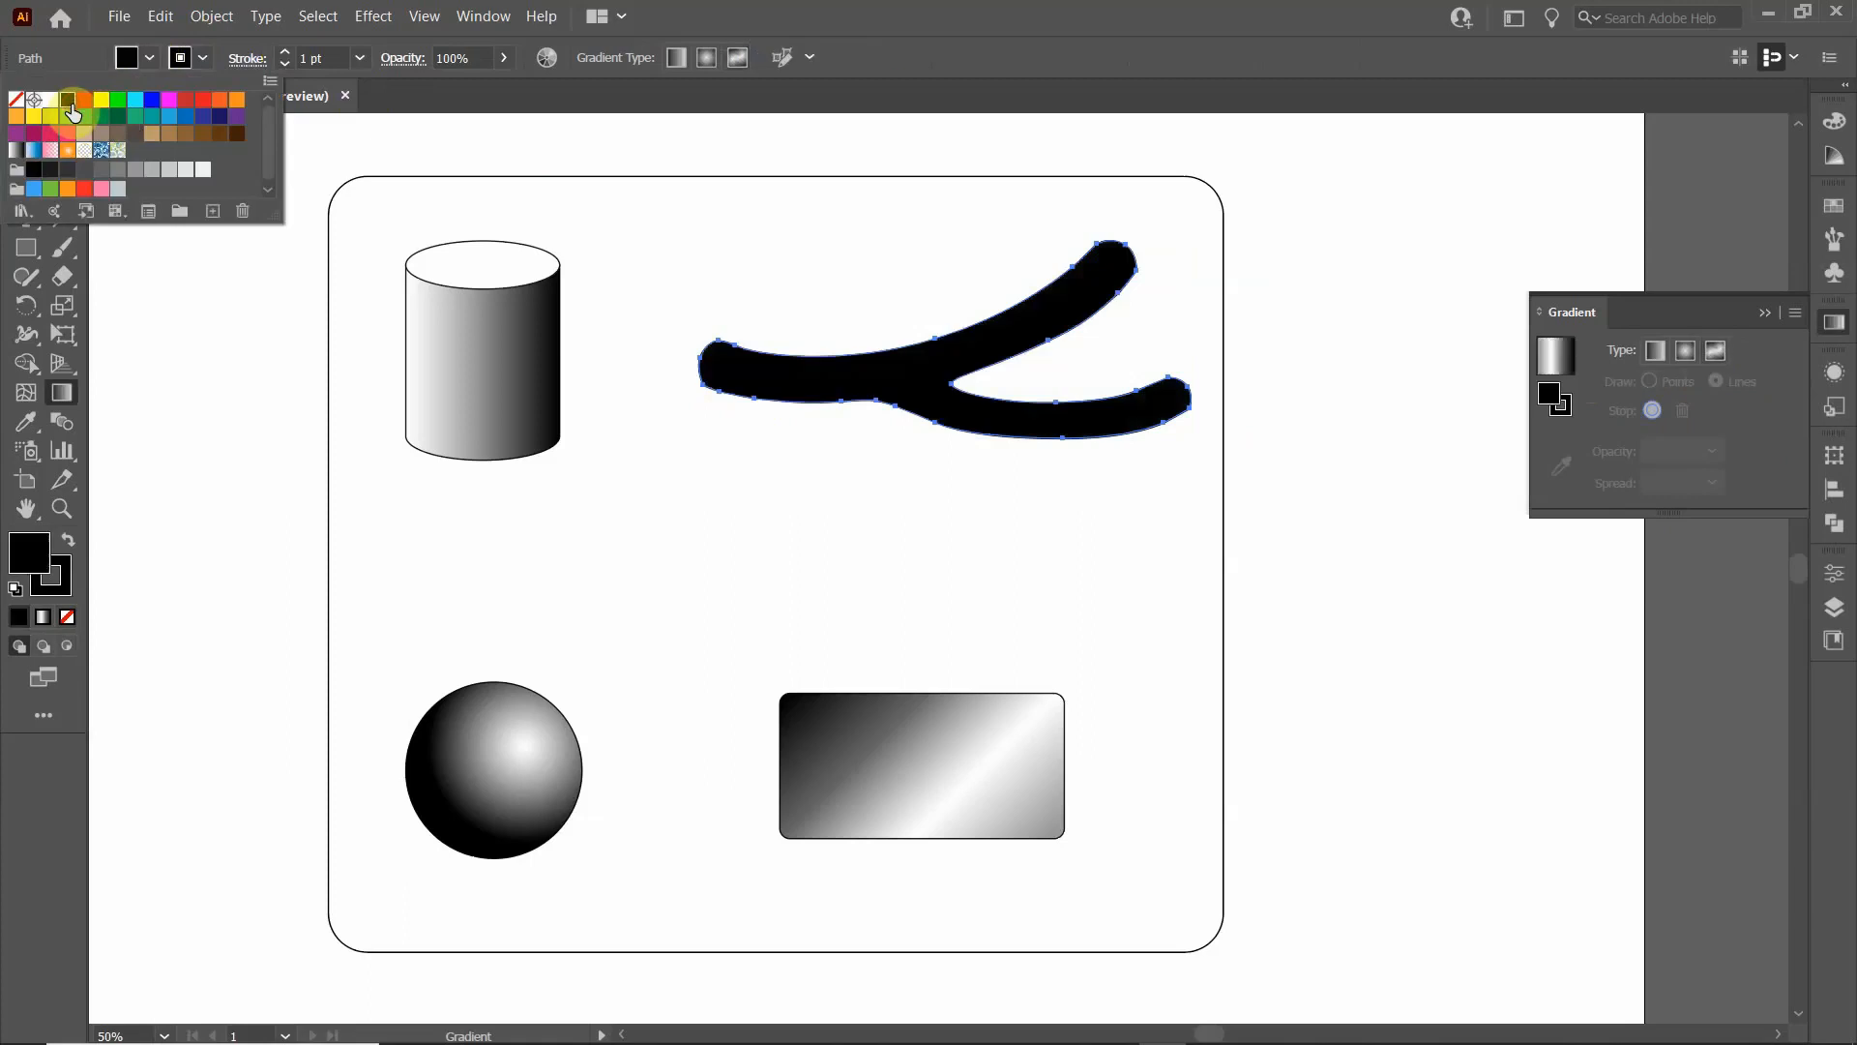
pyautogui.click(1717, 351)
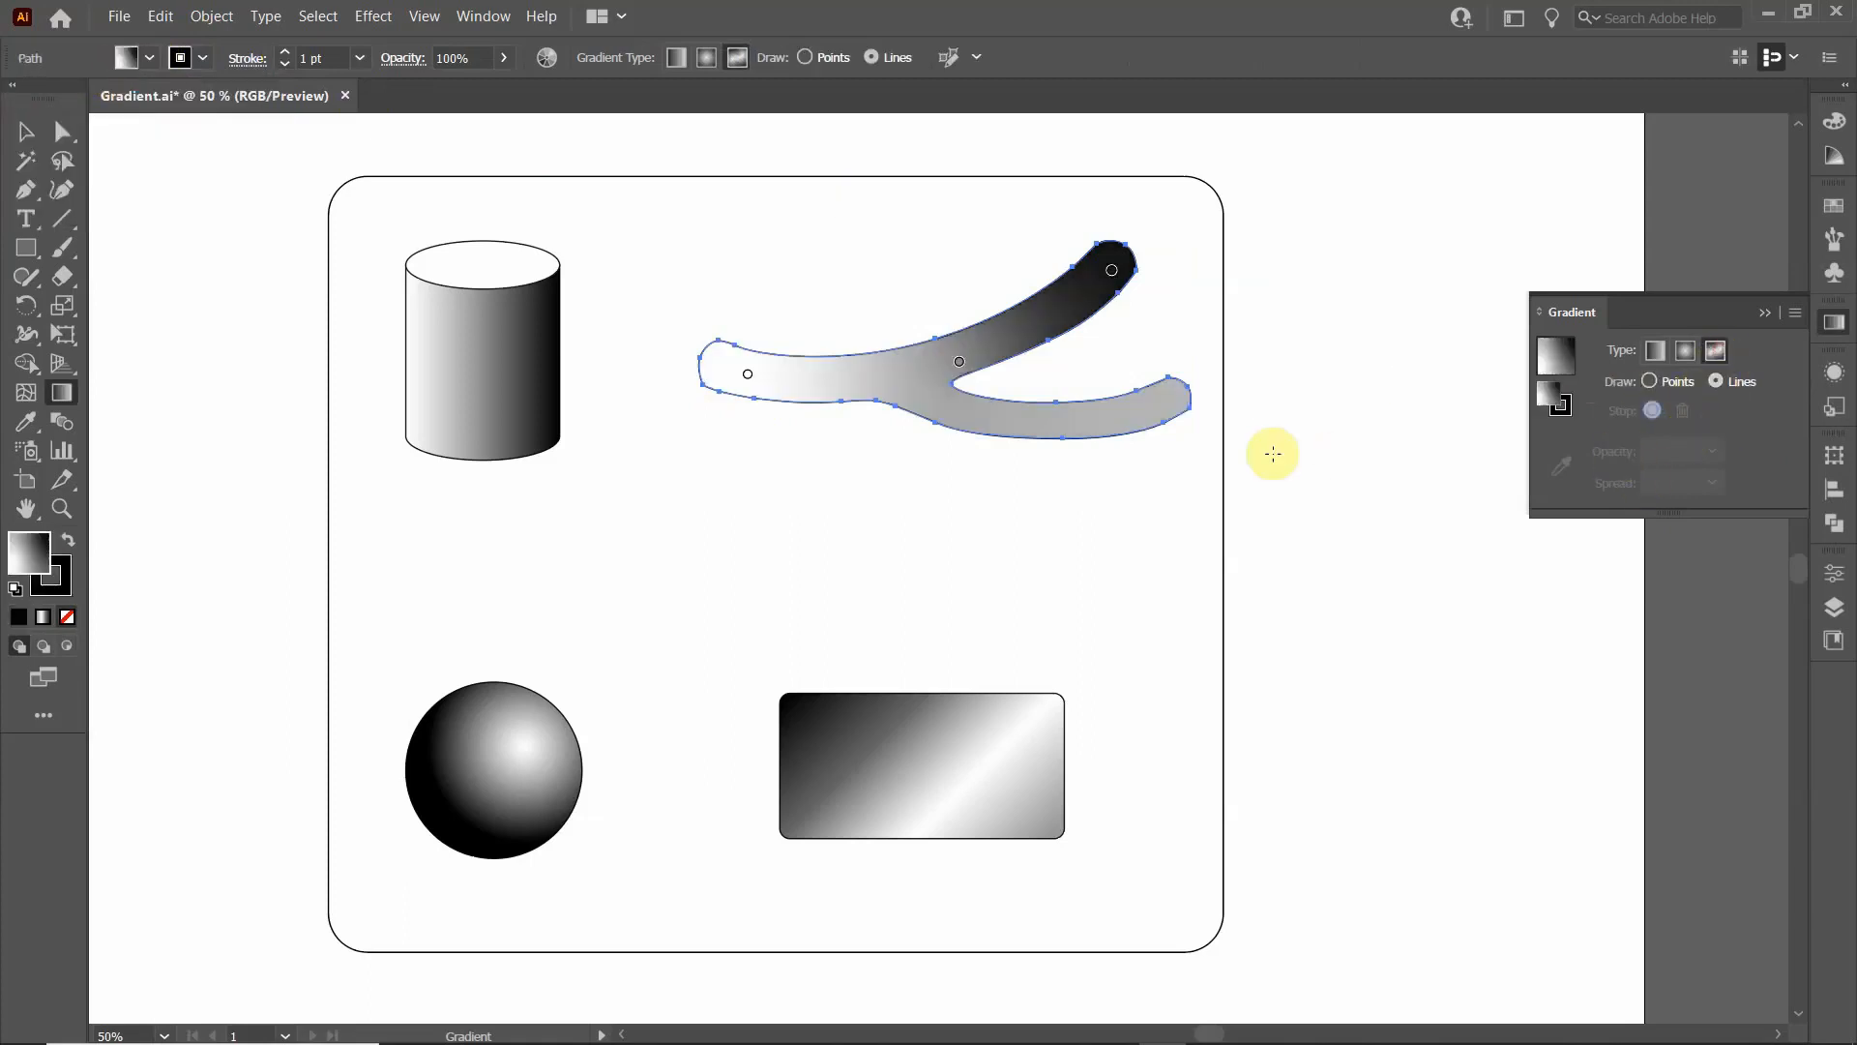
# - Move the branching shape's white colour stop closer to the end of its single arm and recolour it medium grey
pyautogui.click(744, 380)
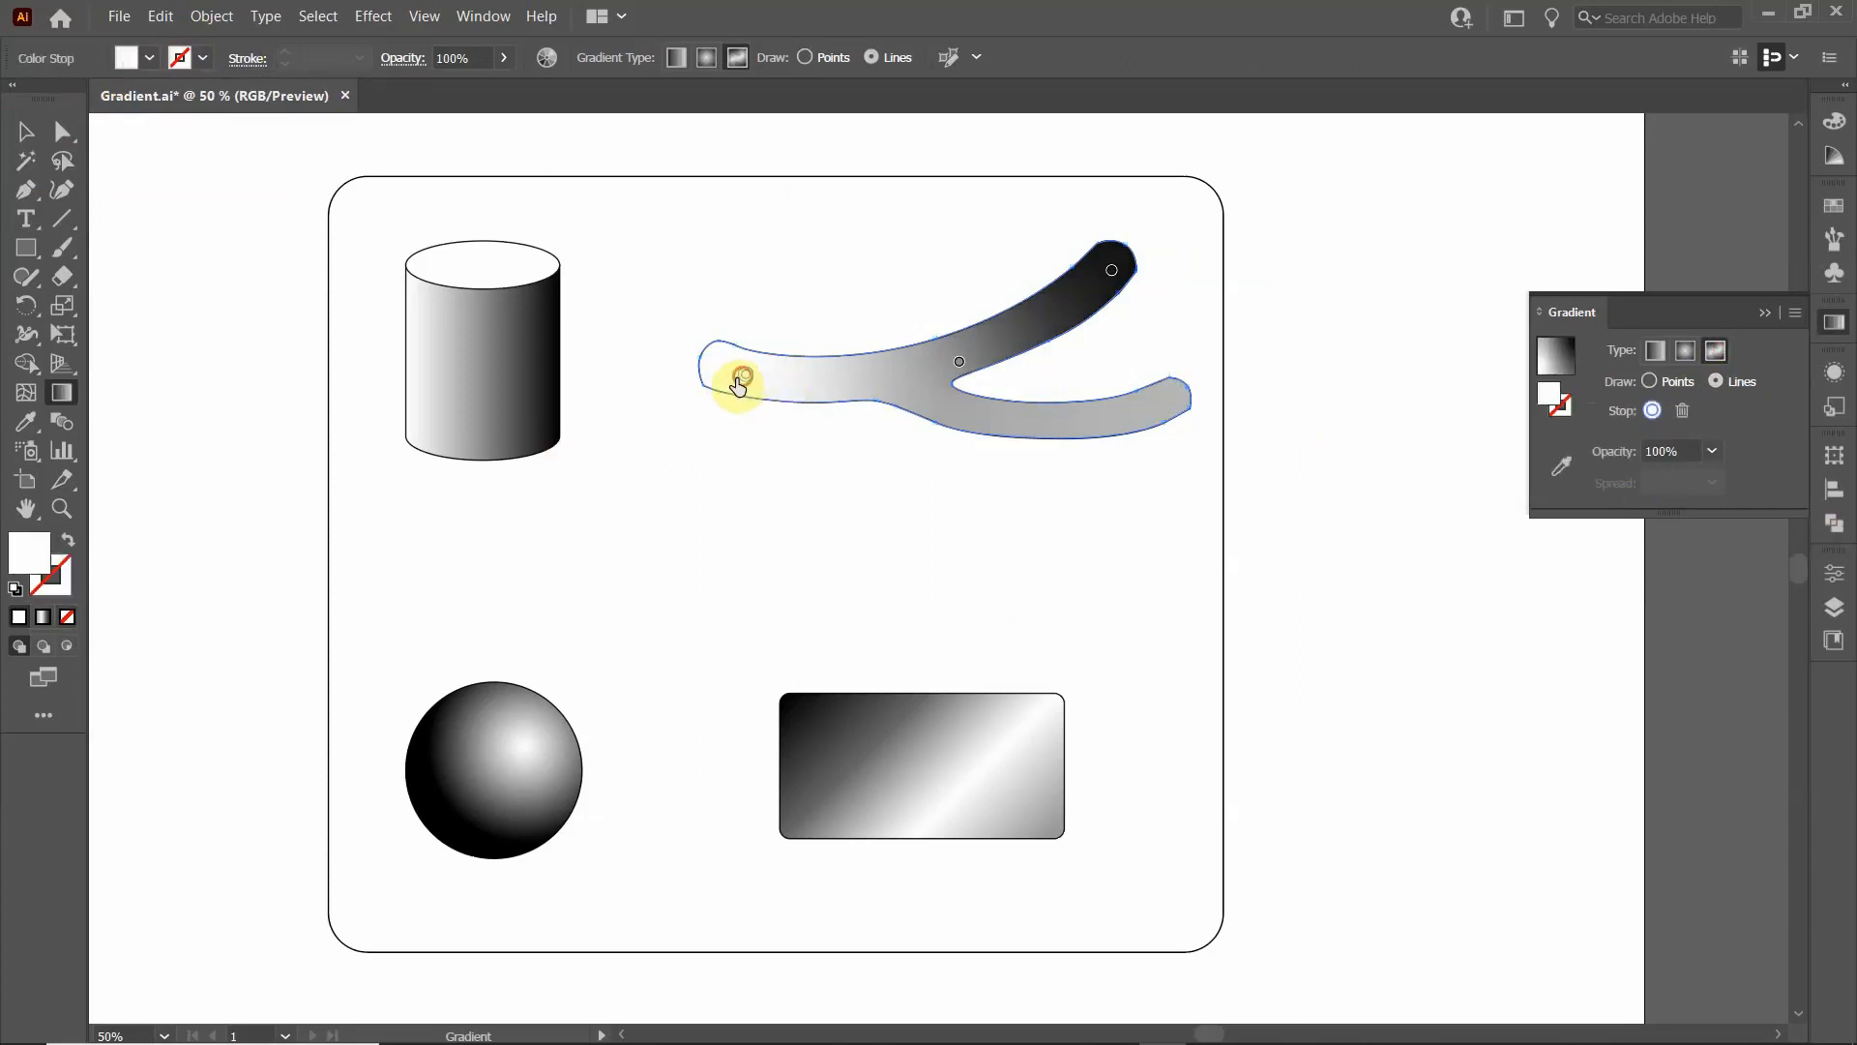
pyautogui.moveTo(738, 384); pyautogui.dragTo(715, 380)
pyautogui.doubleClick(714, 370)
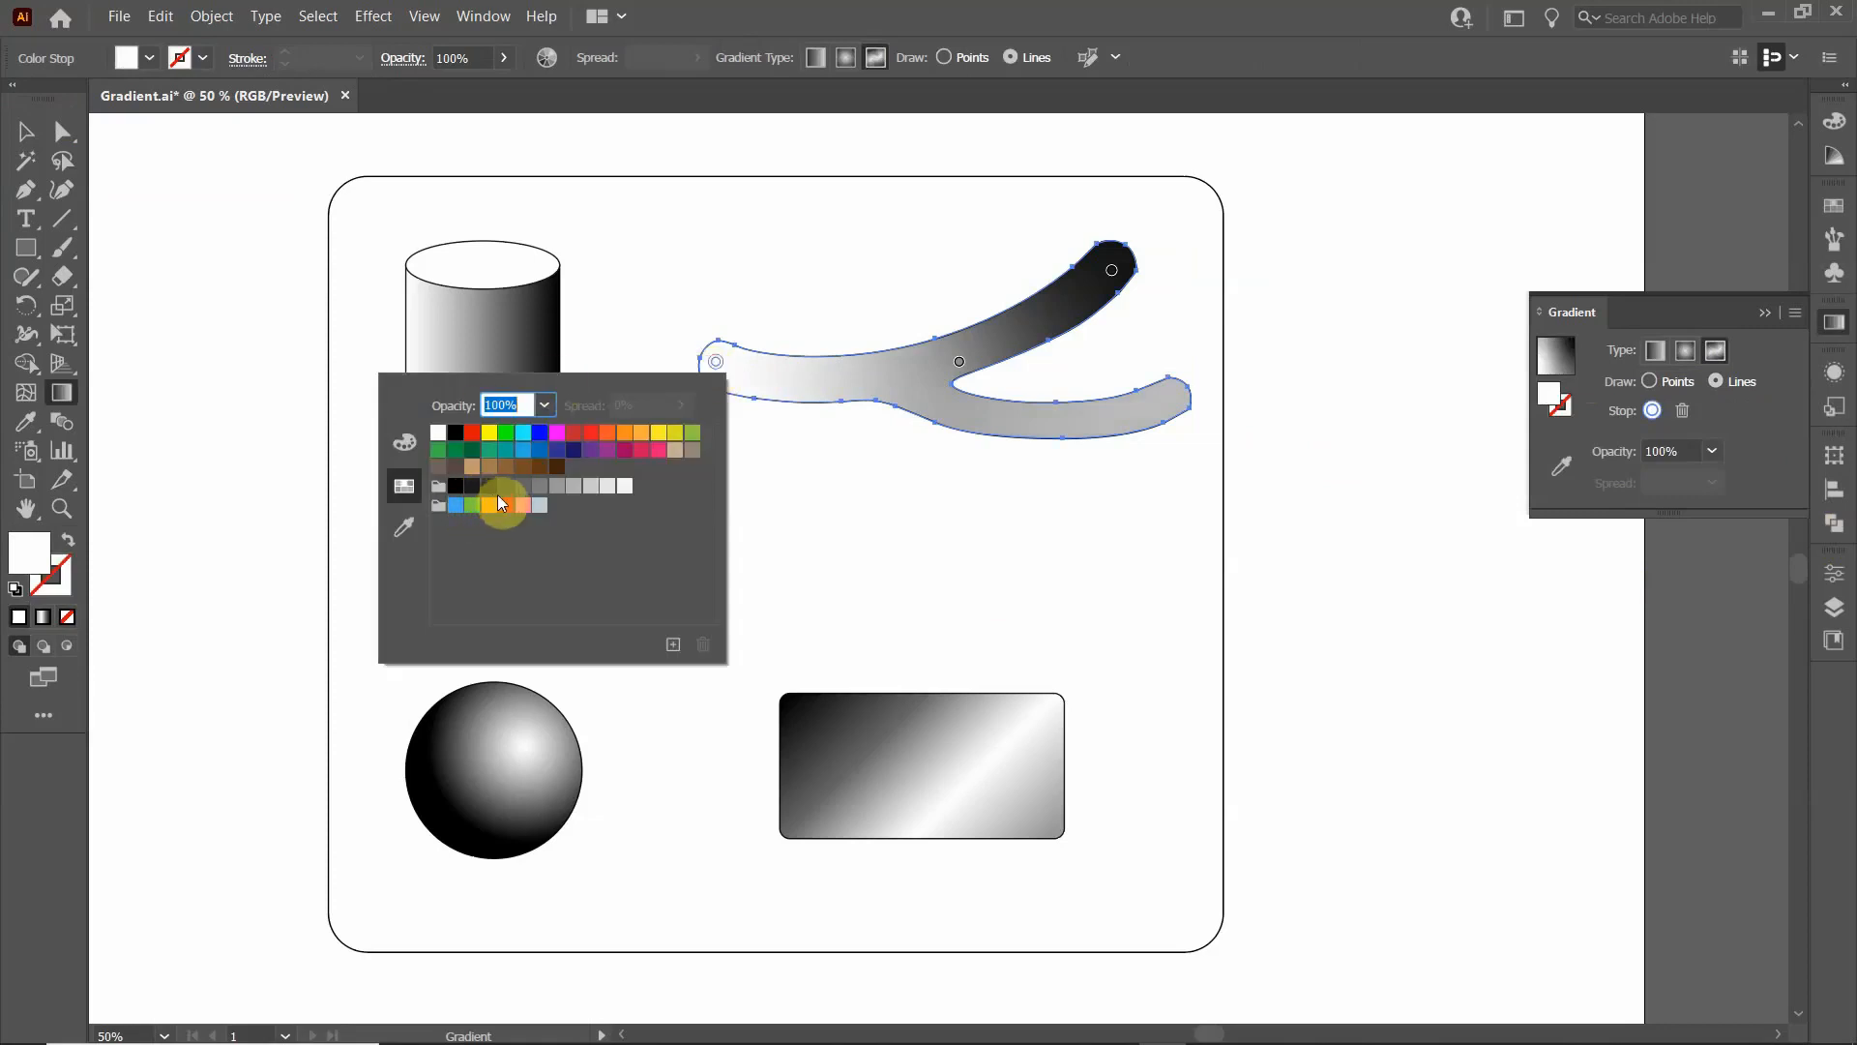
pyautogui.click(539, 487)
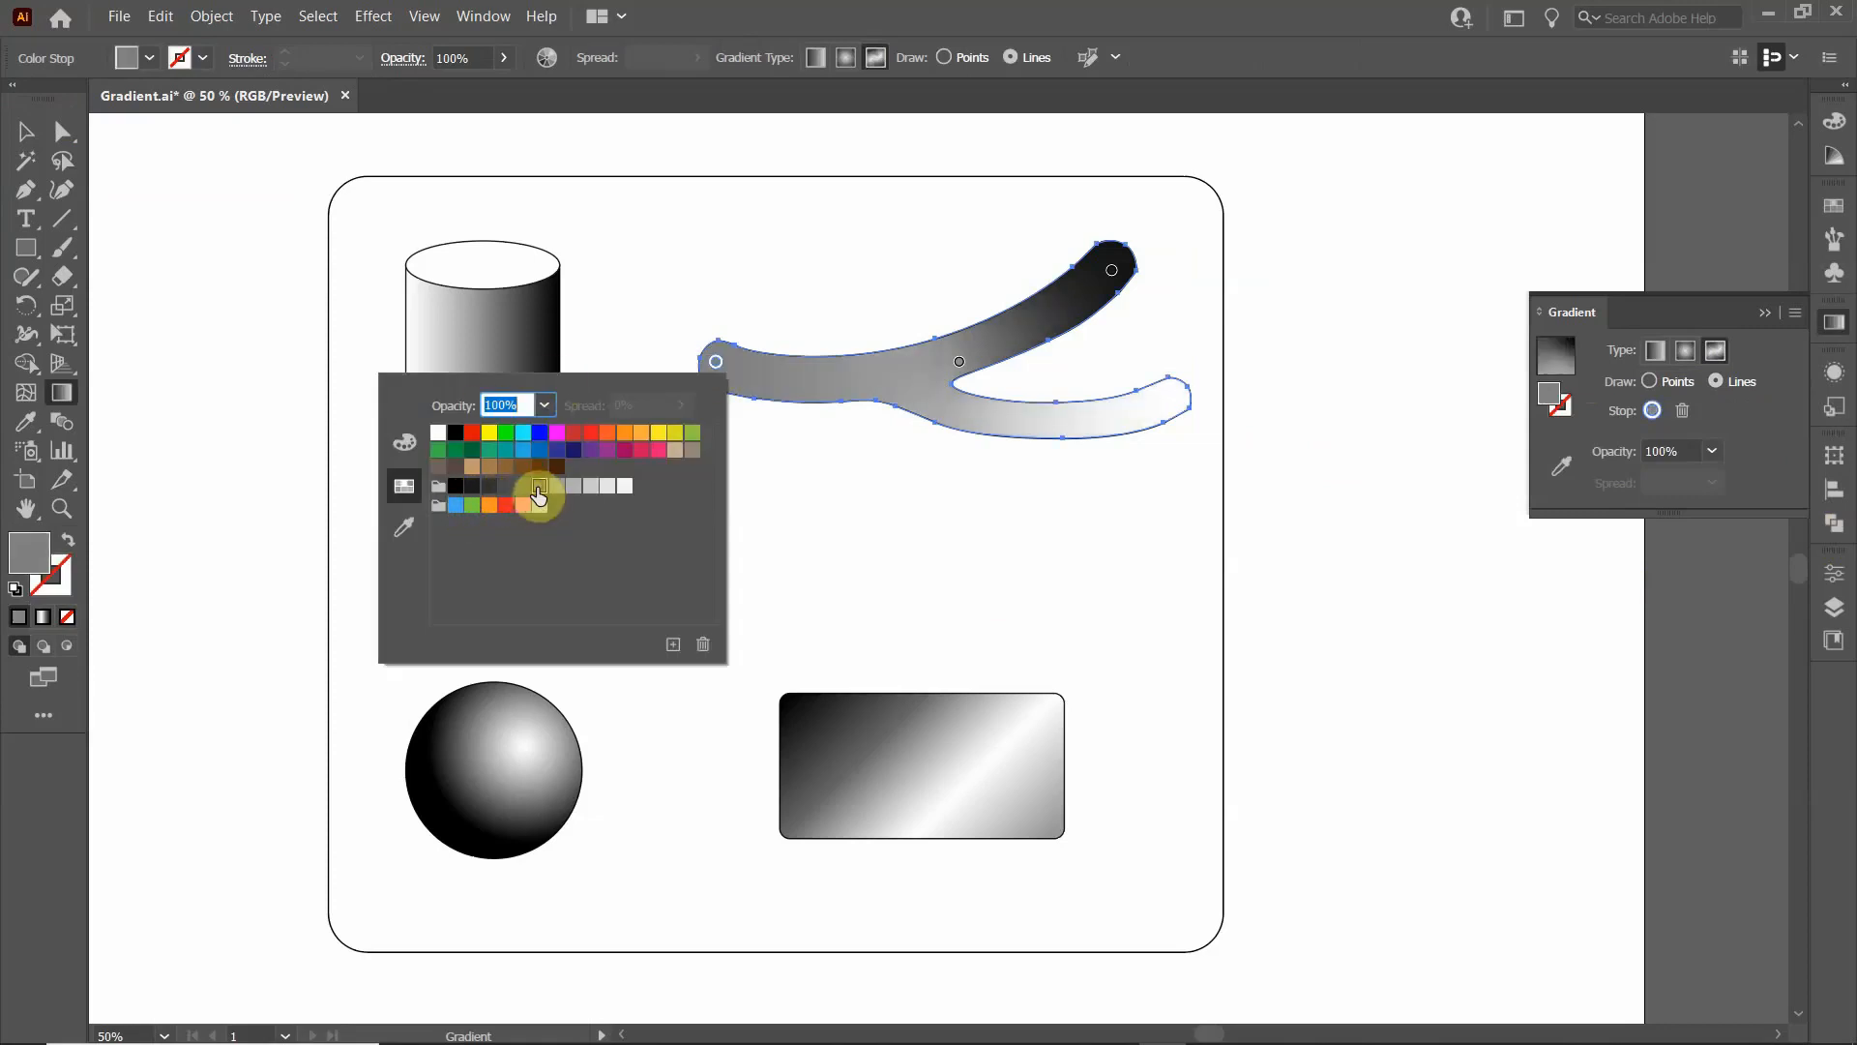
# - Draw a line of grey colour stops from the single arm's end along its lower side to the fork, and lower the first stop slightly
pyautogui.click(754, 387)
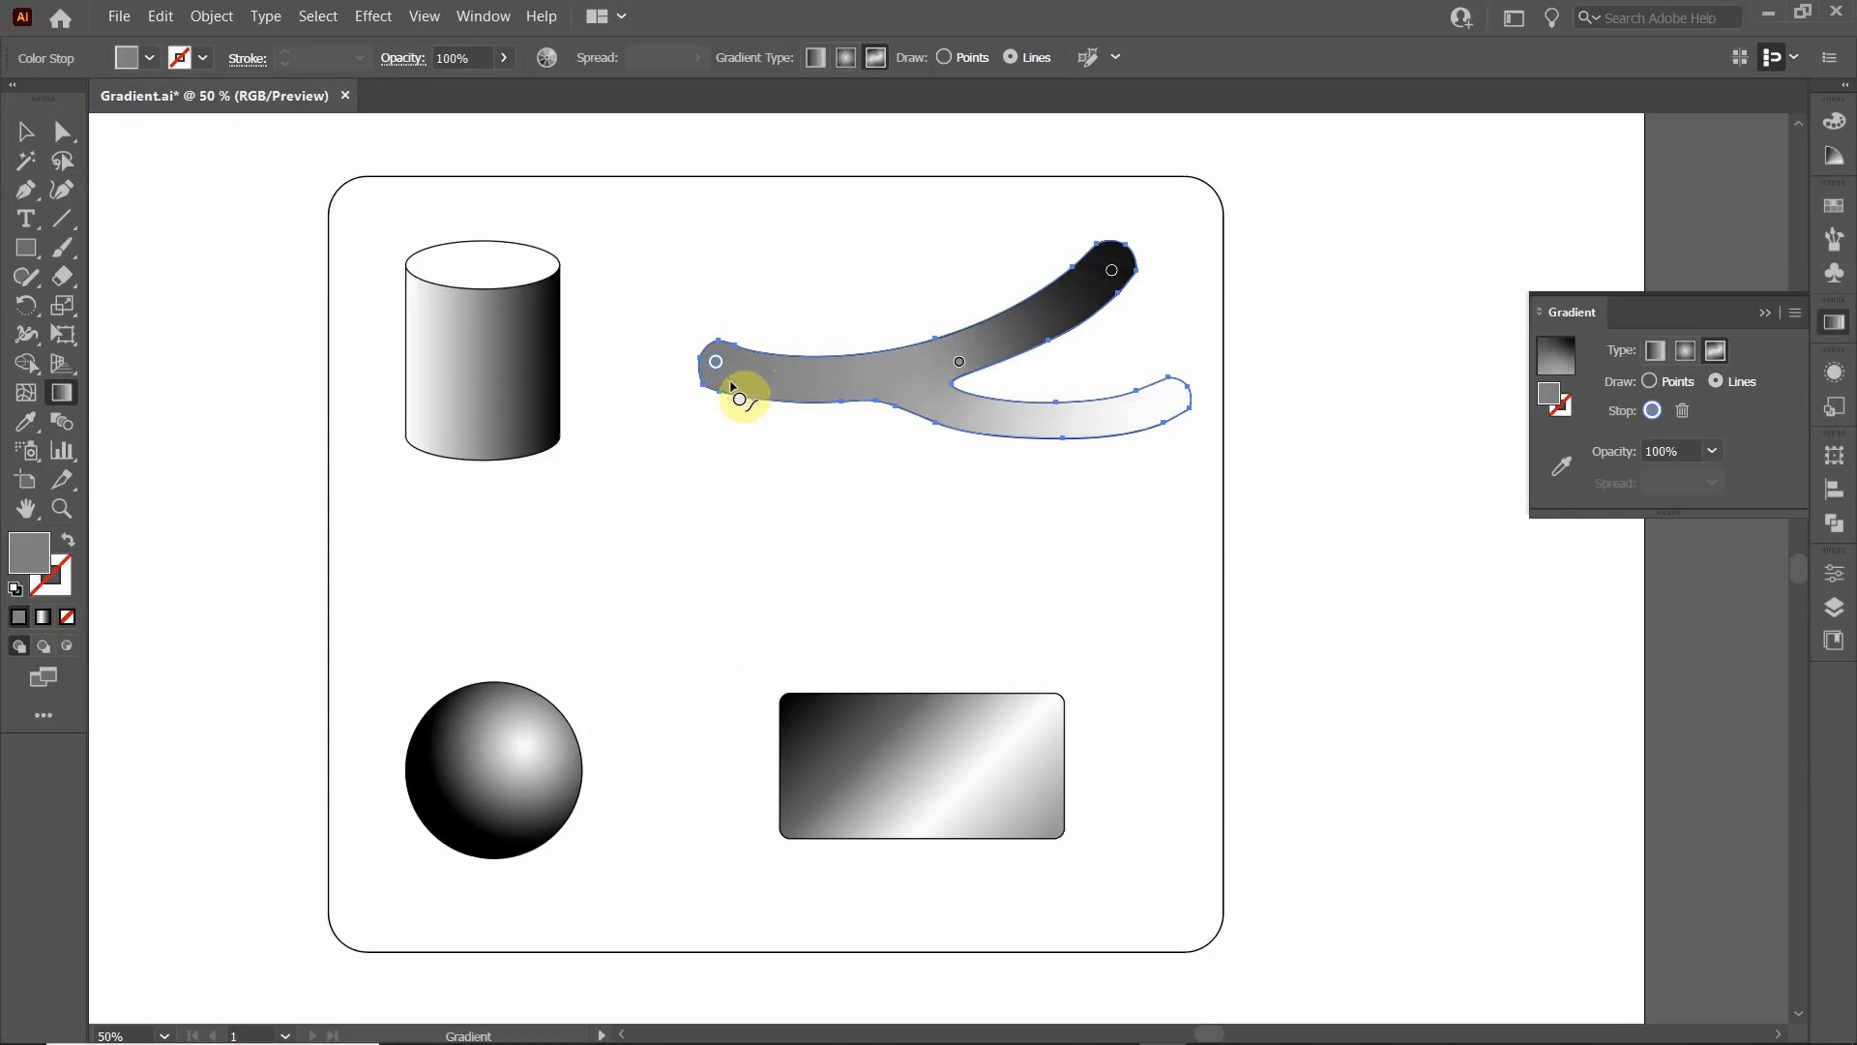
pyautogui.click(796, 391)
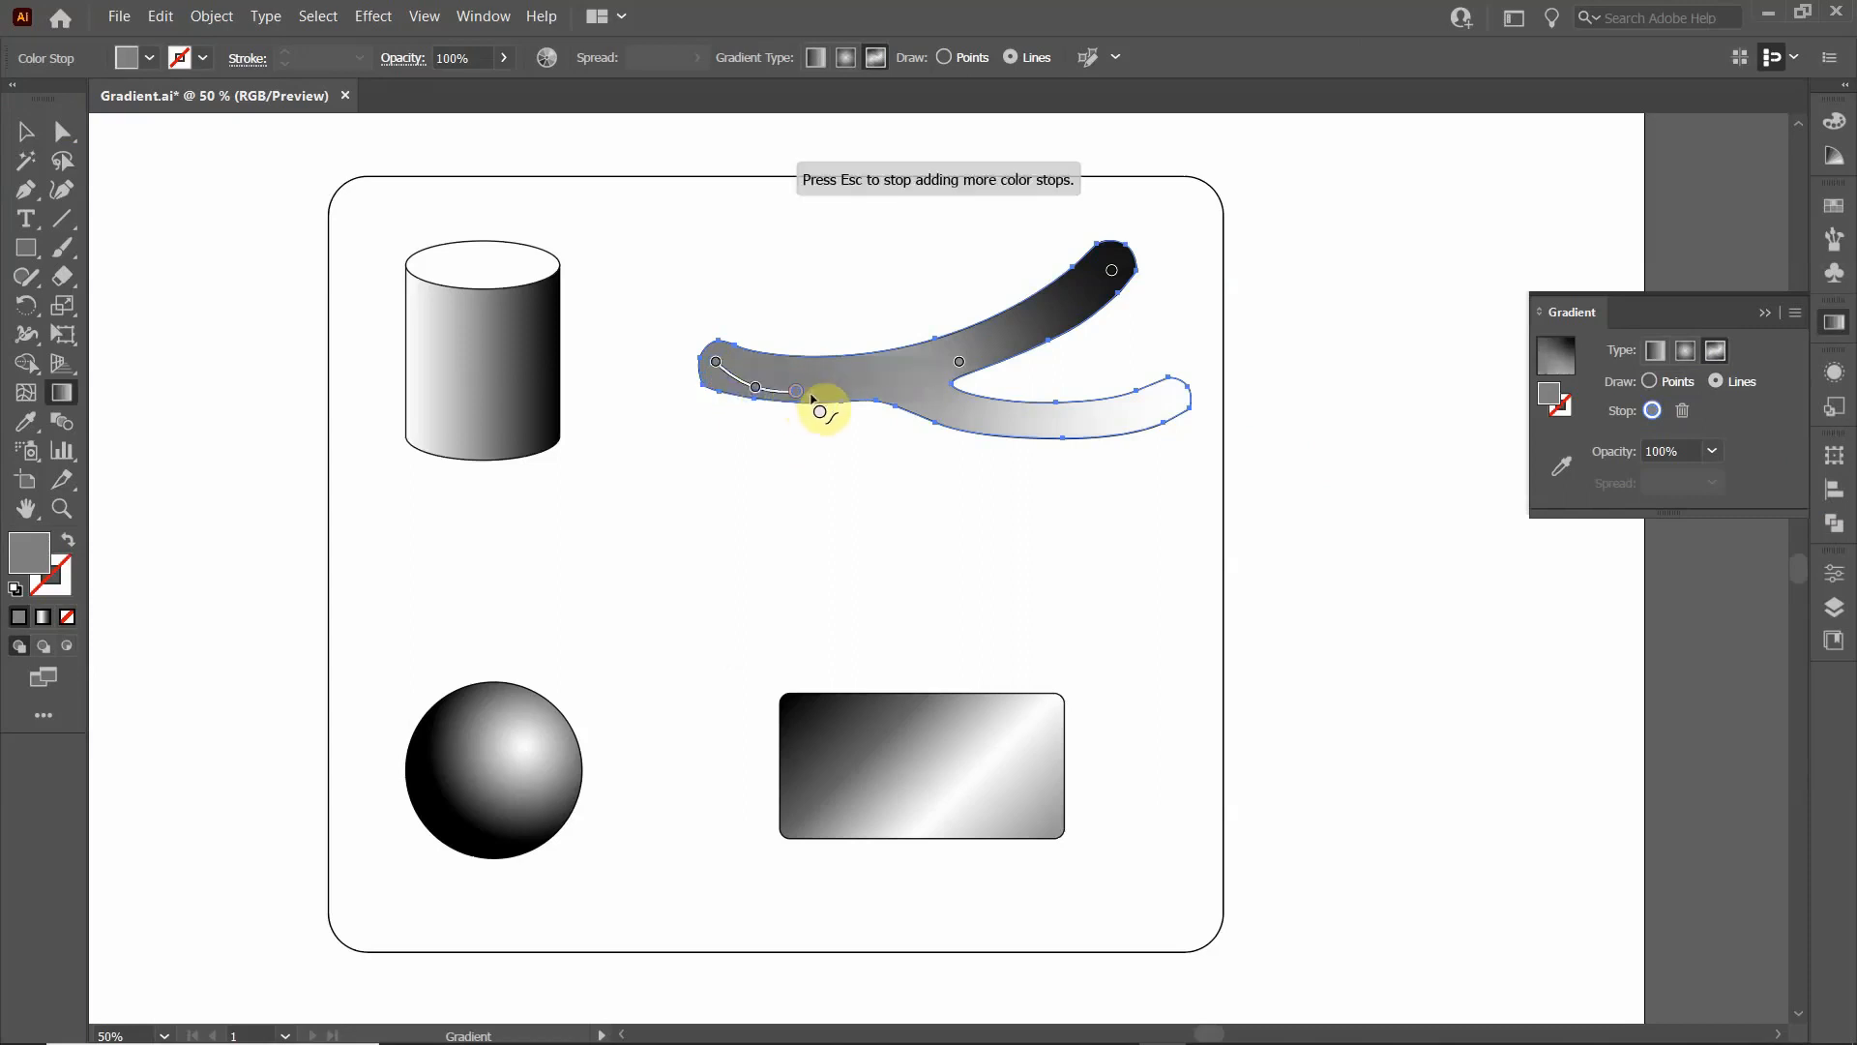
pyautogui.click(843, 386)
pyautogui.click(875, 386)
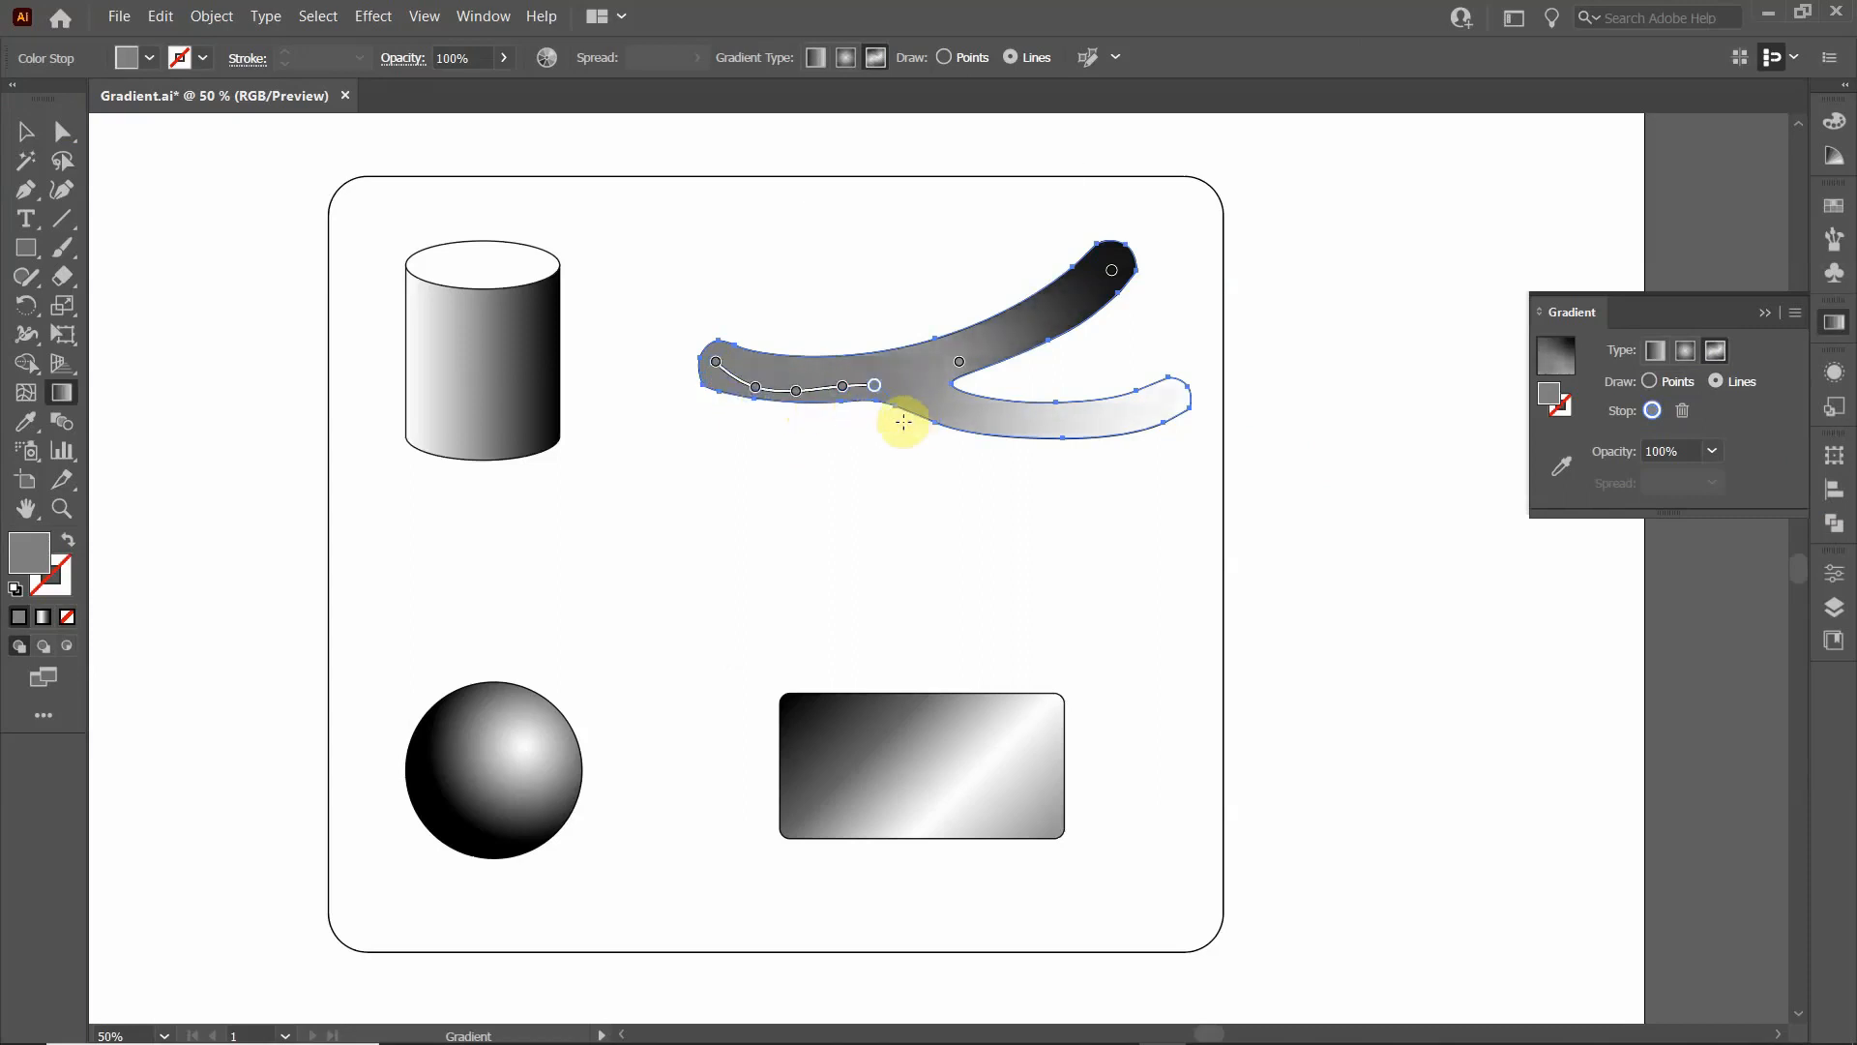
pyautogui.click(900, 411)
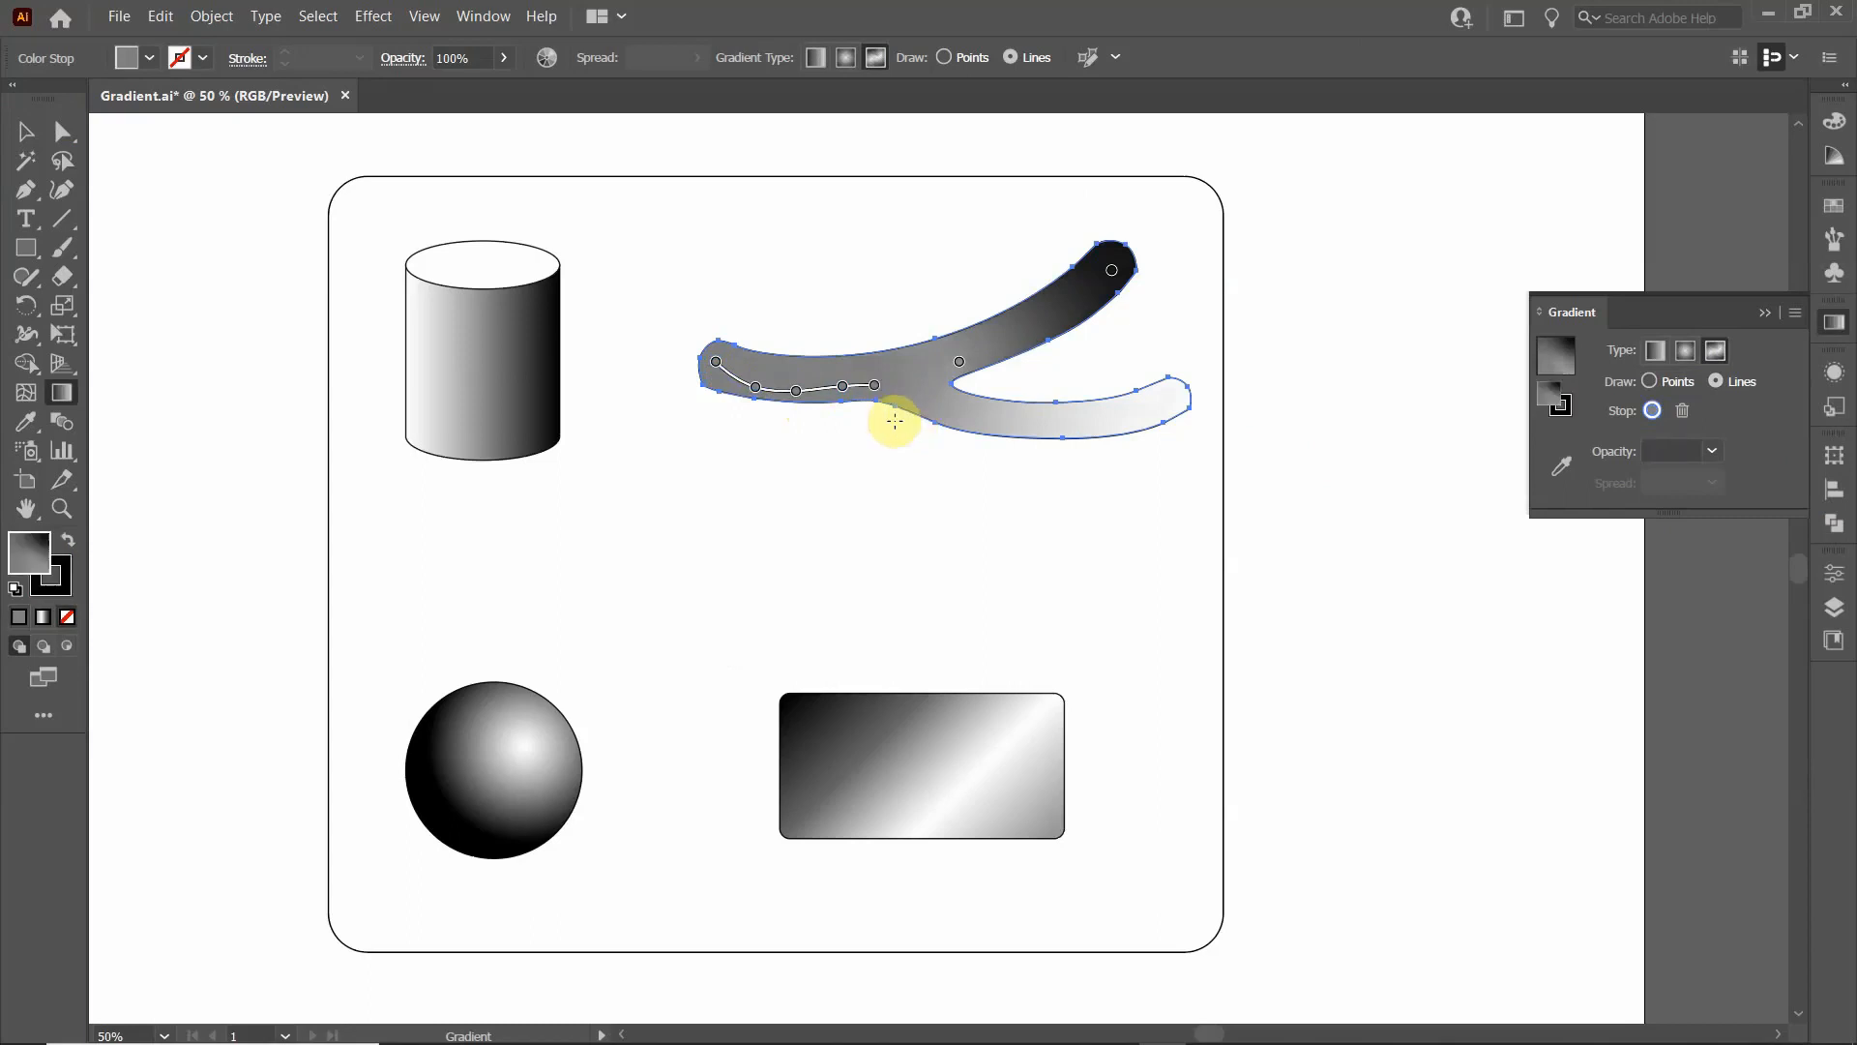
pyautogui.moveTo(717, 358); pyautogui.dragTo(715, 380)
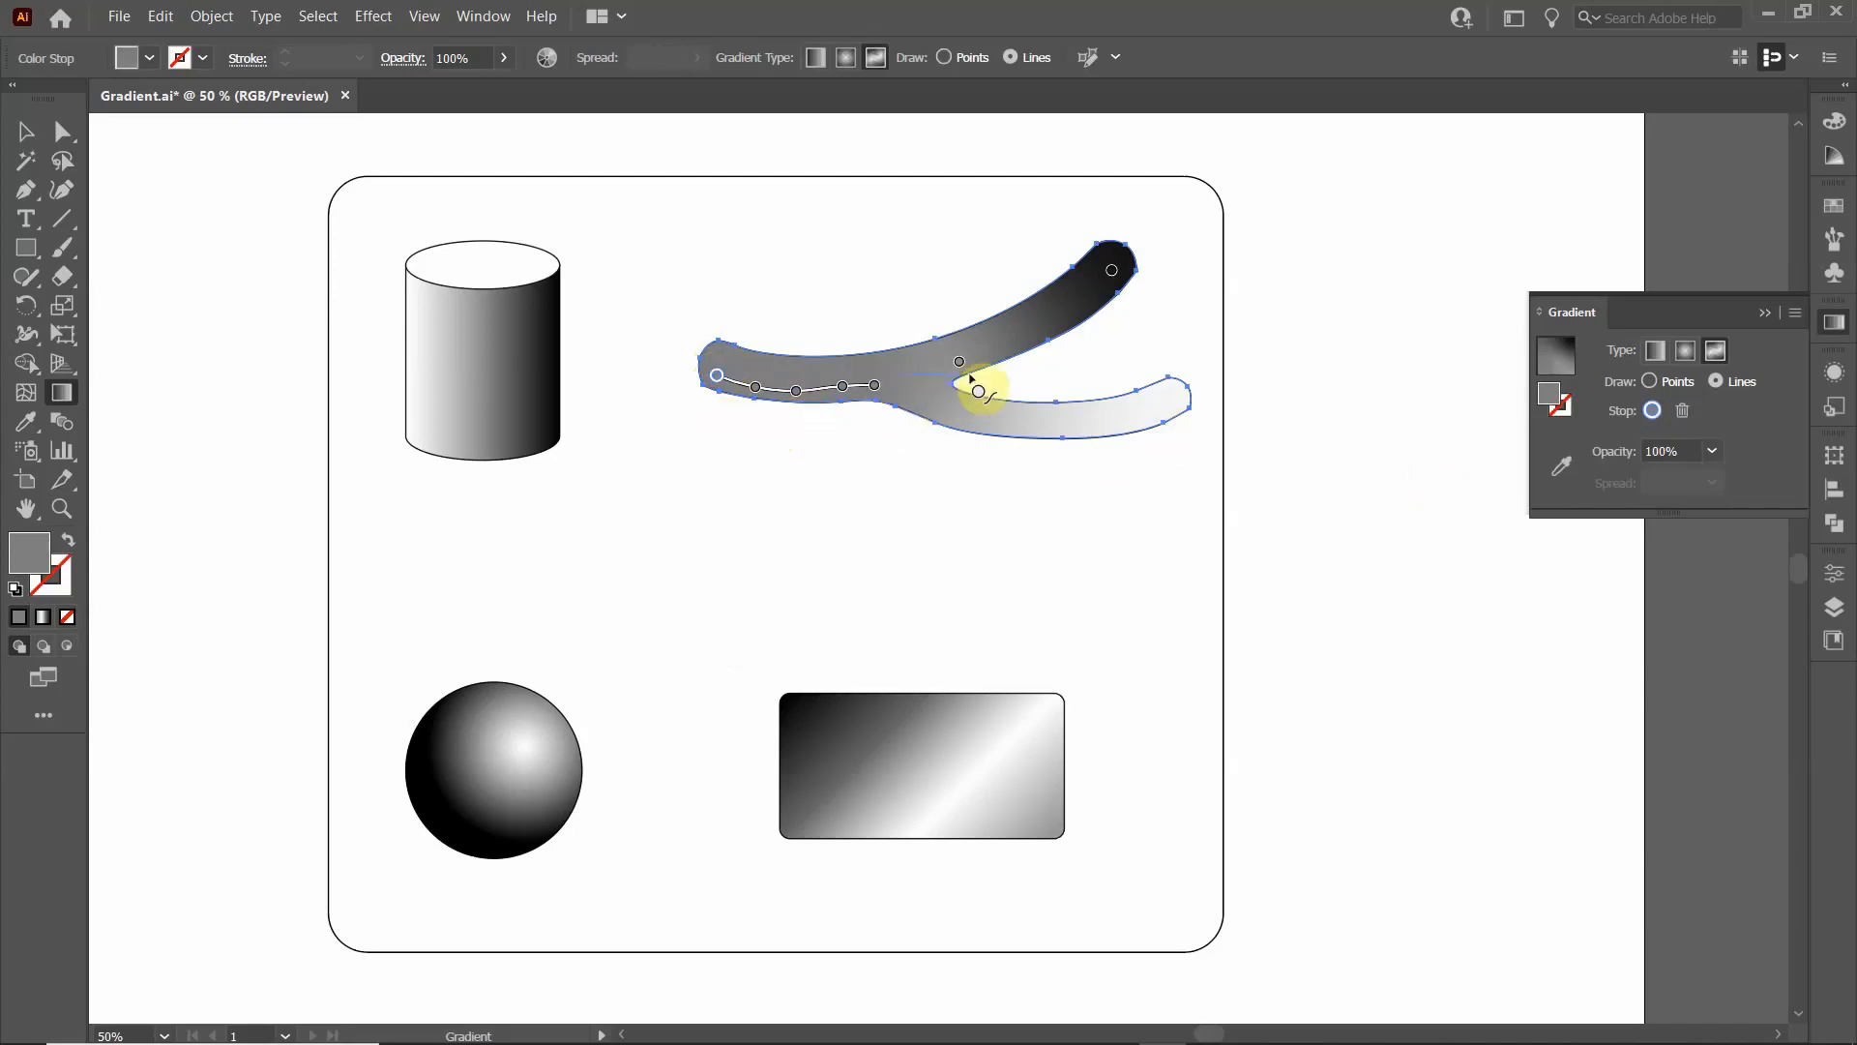
pyautogui.moveTo(956, 377)
pyautogui.mouseDown()
pyautogui.moveTo(762, 379)
pyautogui.moveTo(966, 402)
pyautogui.moveTo(933, 426)
pyautogui.moveTo(936, 396)
pyautogui.mouseUp()
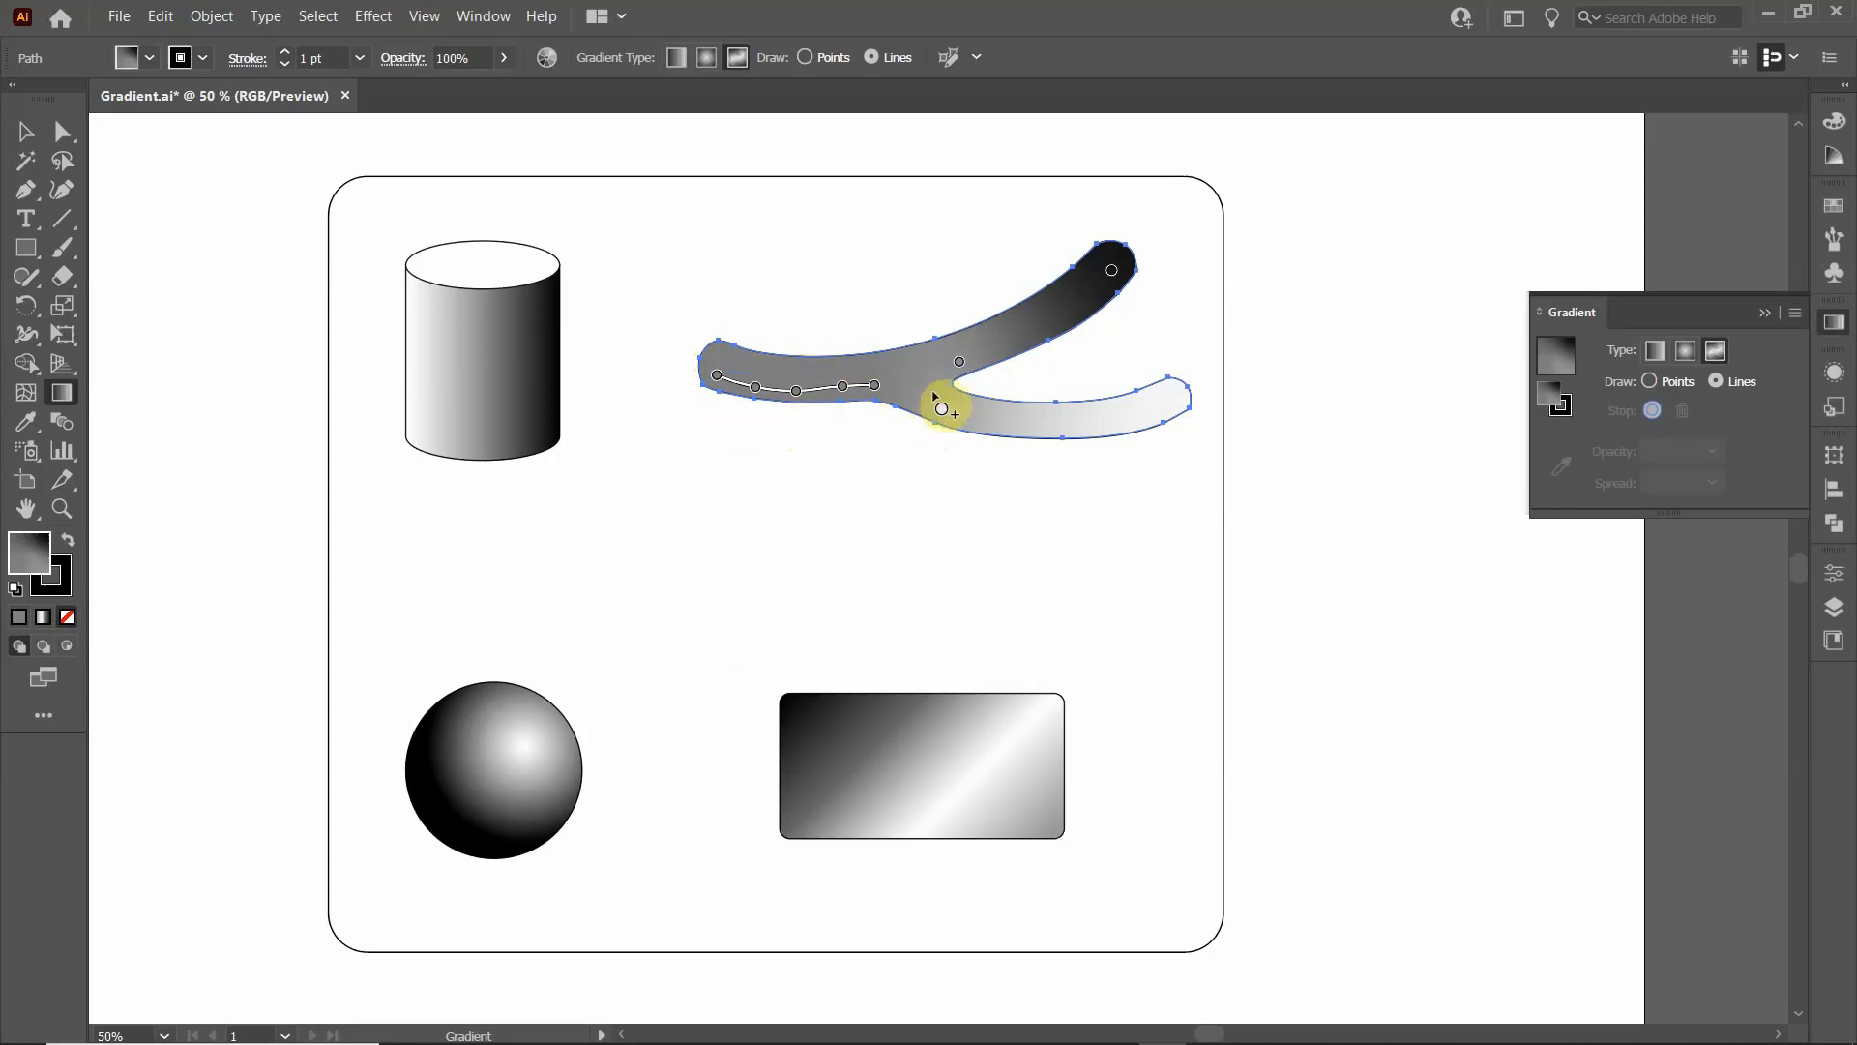
# - Draw a line of colour stops from the grey stop at the fork along the upper branch's lower side to its black end stop
pyautogui.click(960, 365)
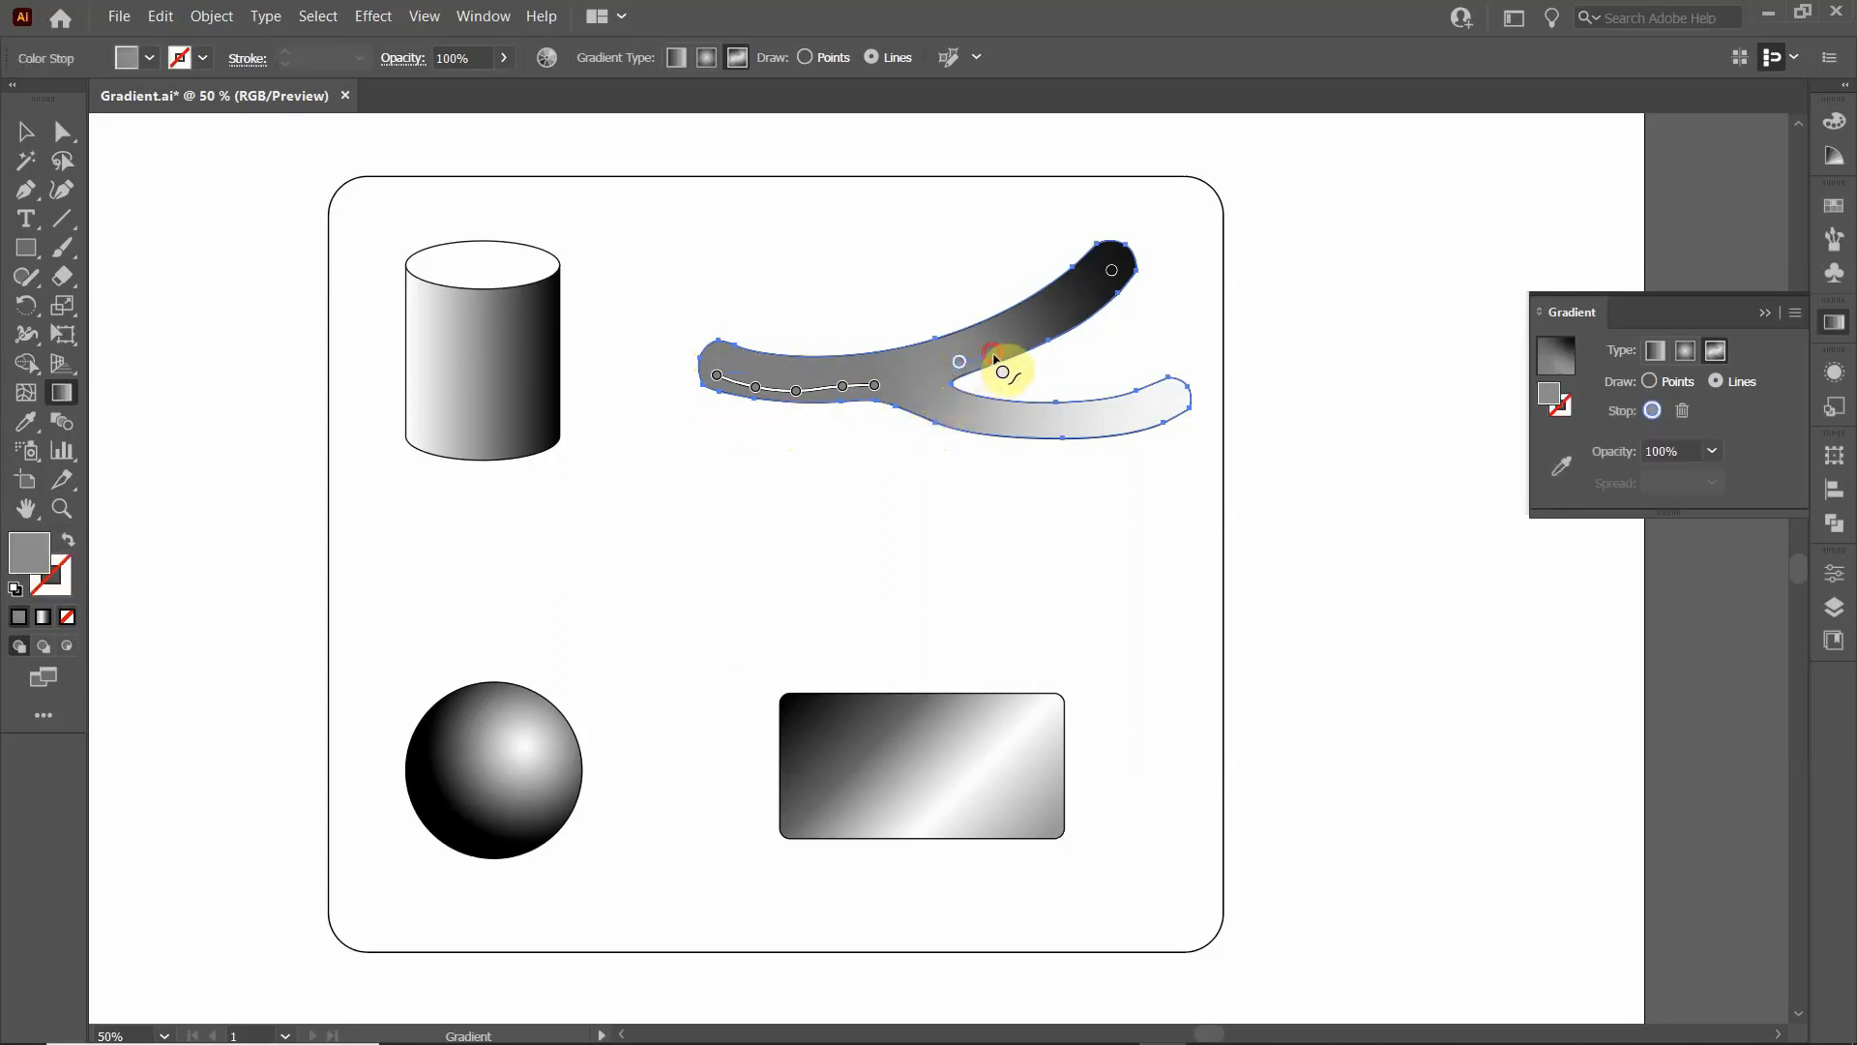
pyautogui.click(995, 356)
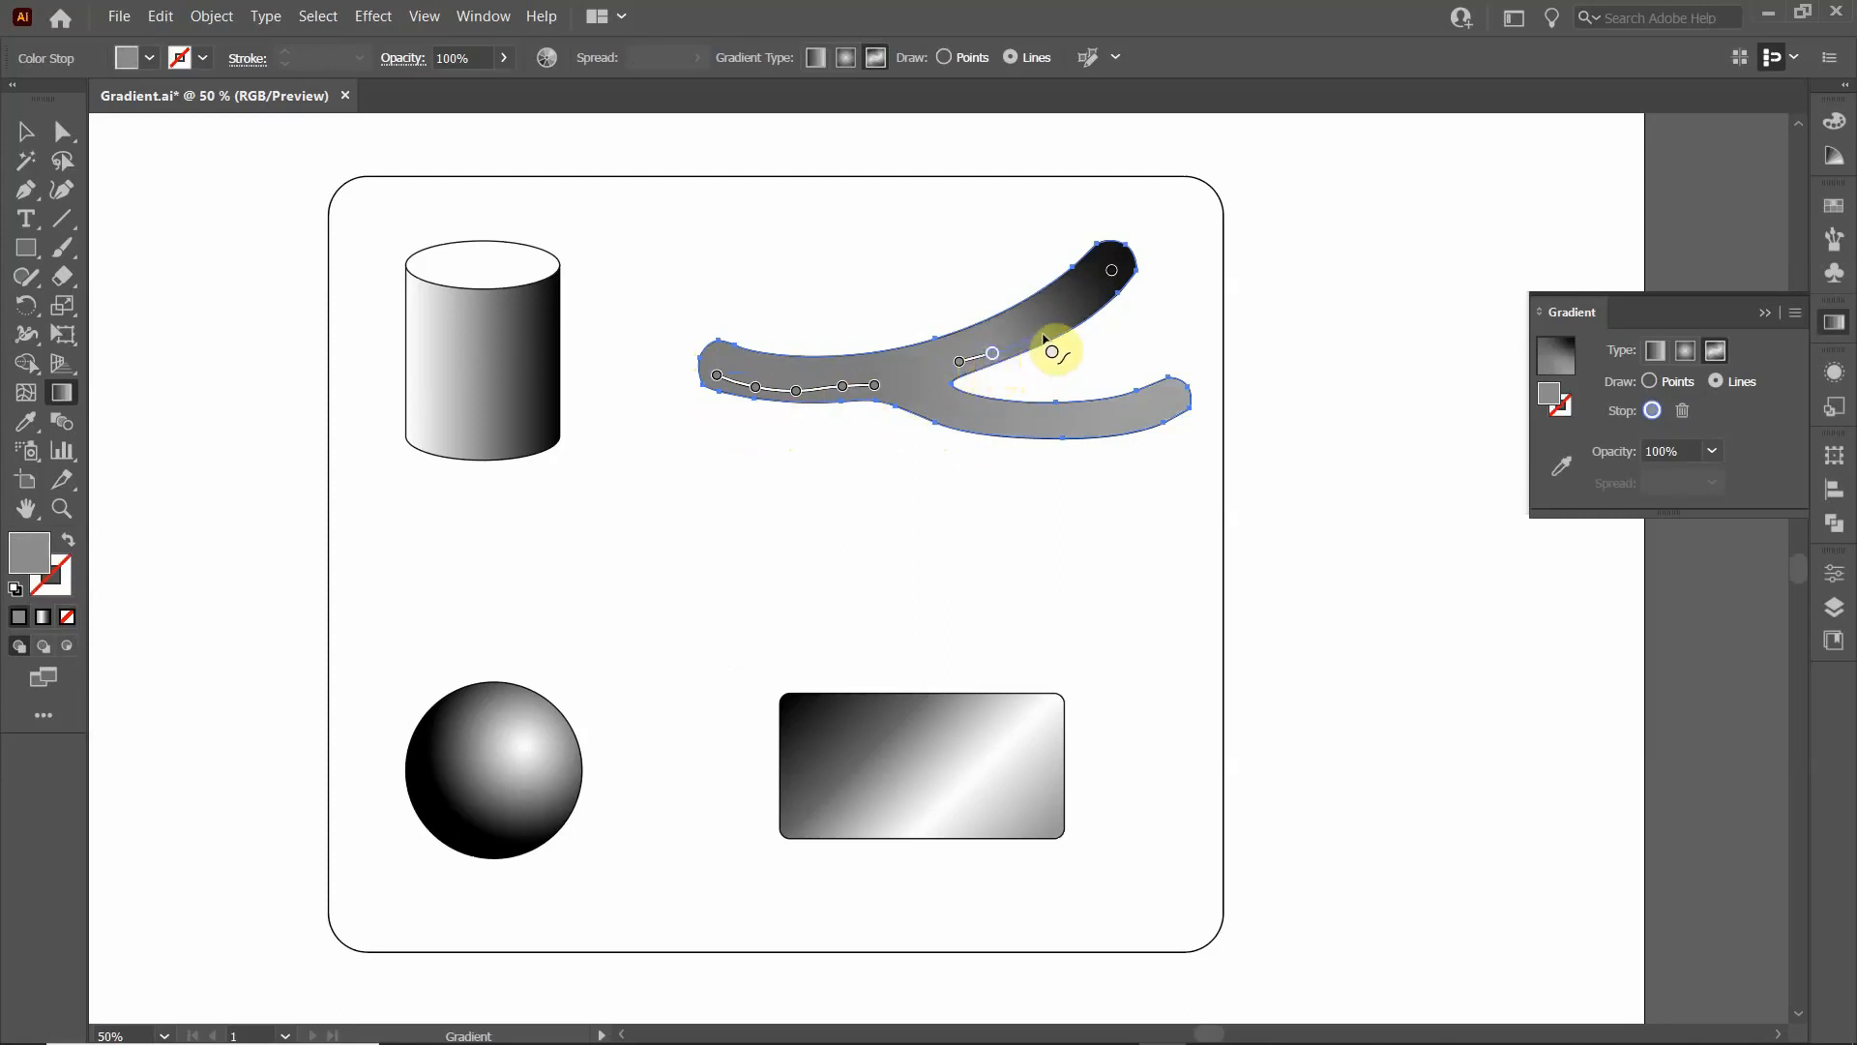
pyautogui.click(1042, 334)
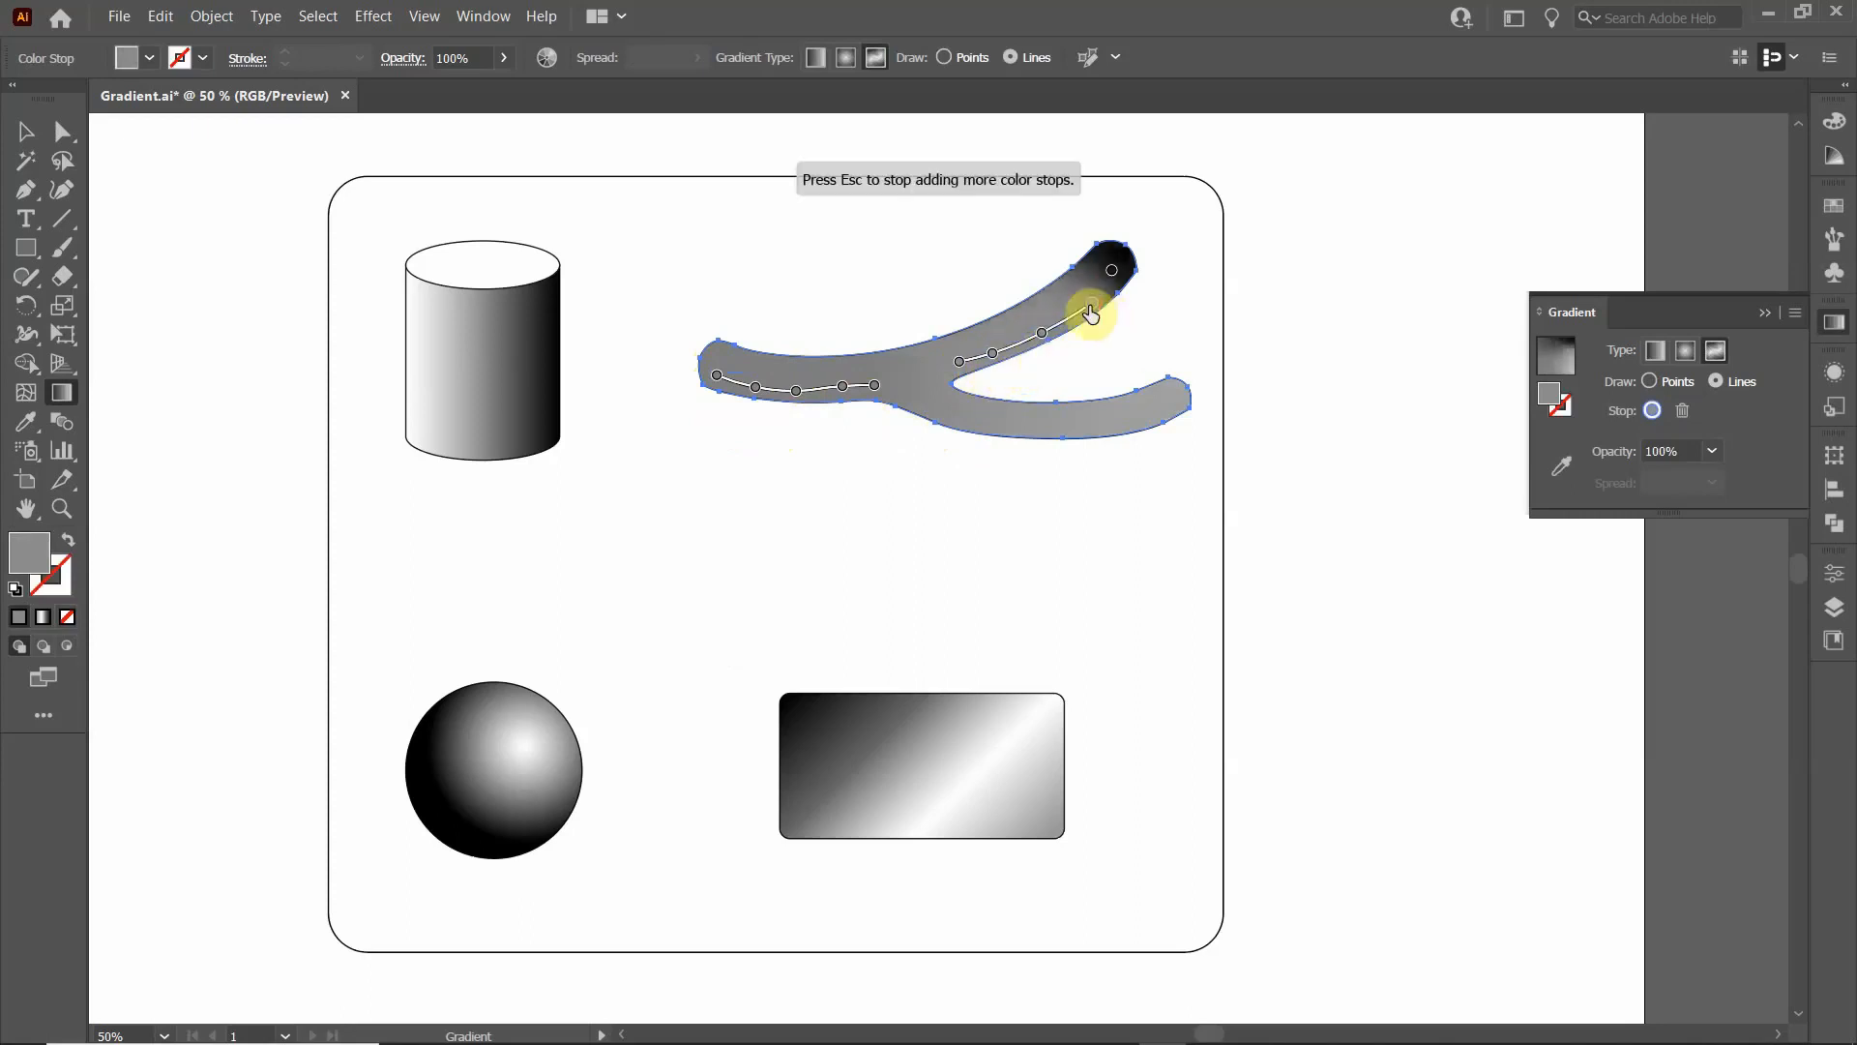
pyautogui.click(1111, 271)
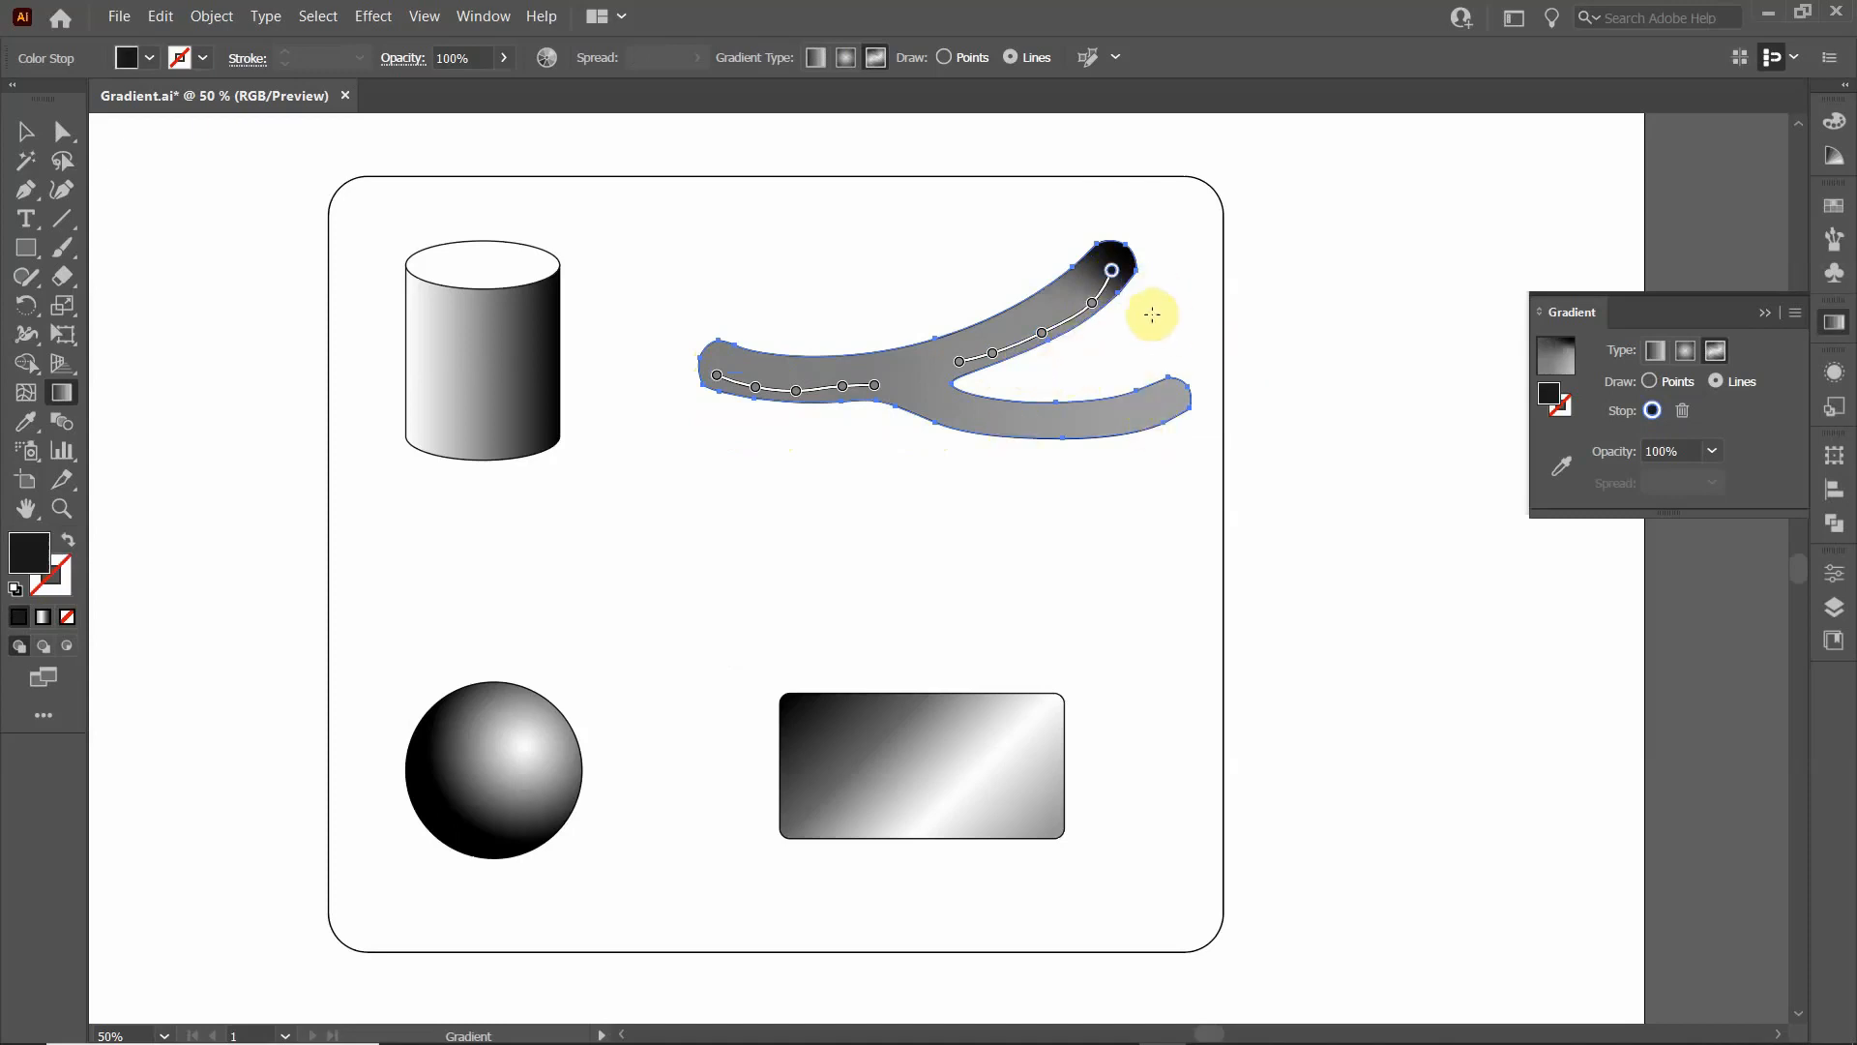
pyautogui.press('Escape')
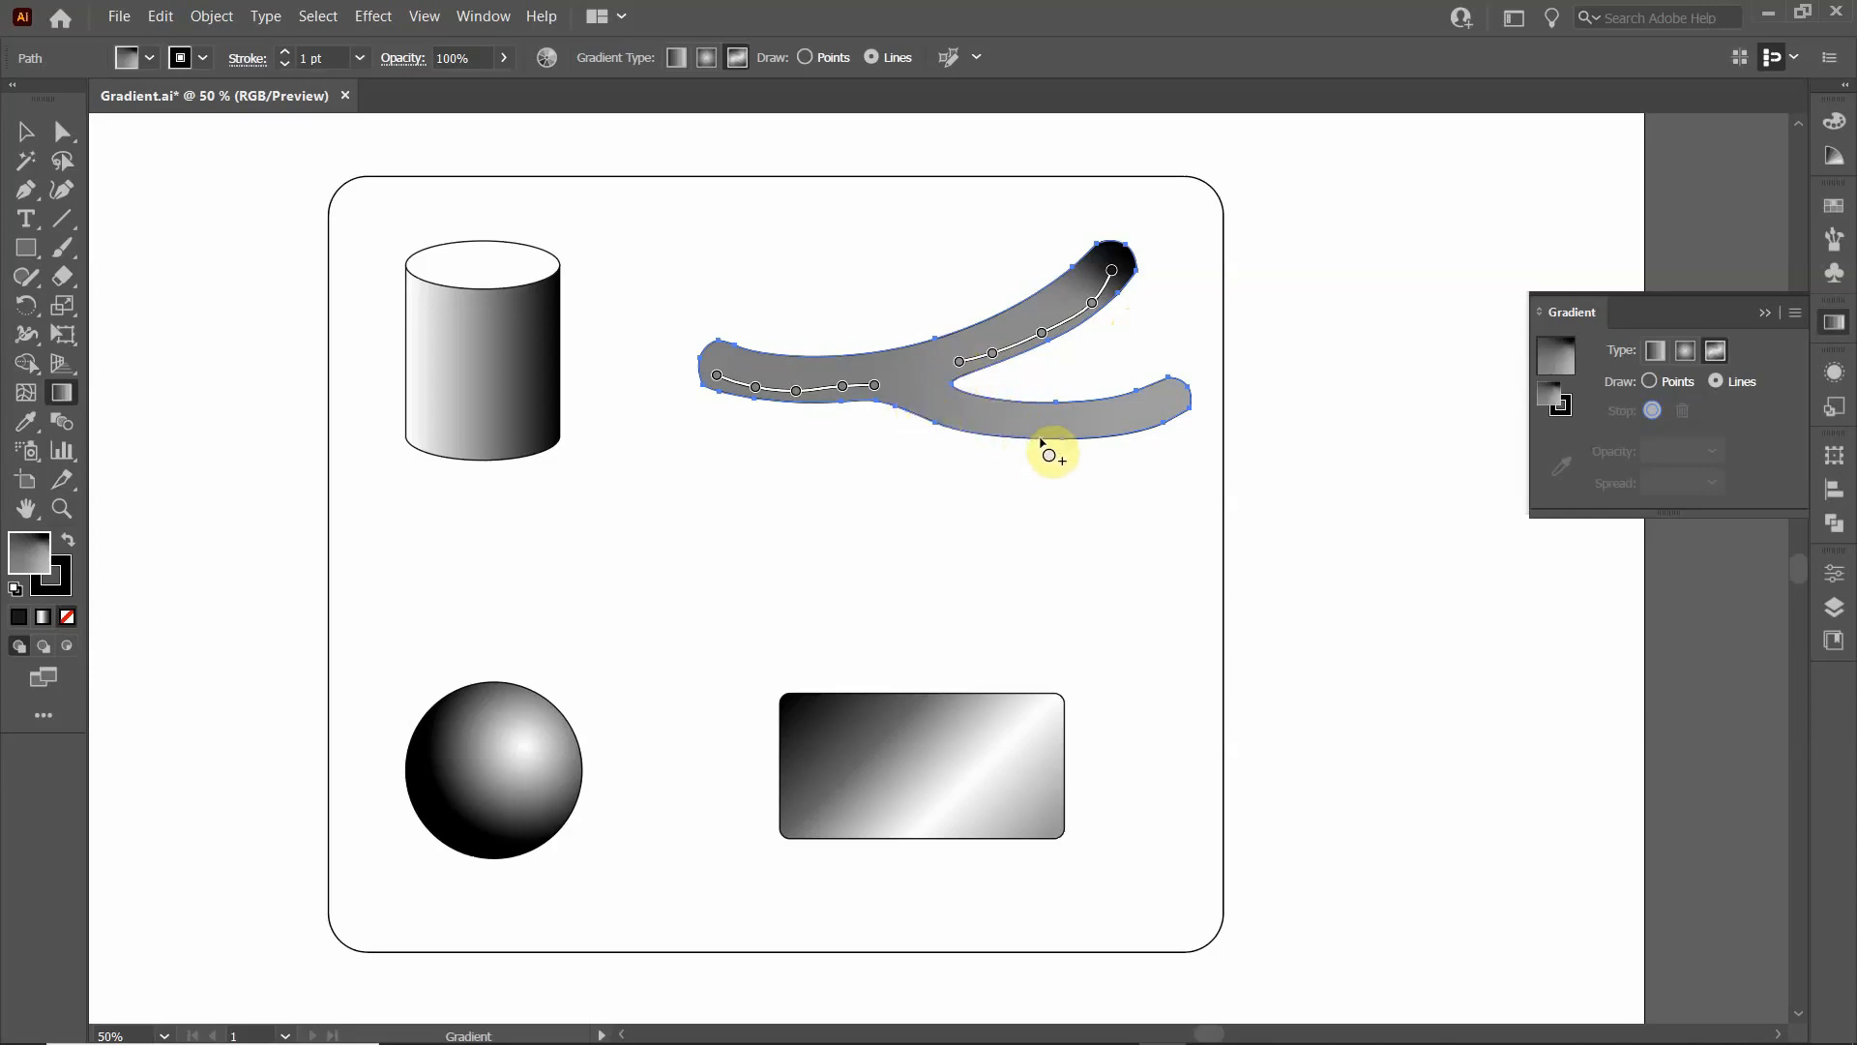
# - Add a colour stop on the lower side of the lower branch beside the fork and recolour it medium grey
pyautogui.click(954, 423)
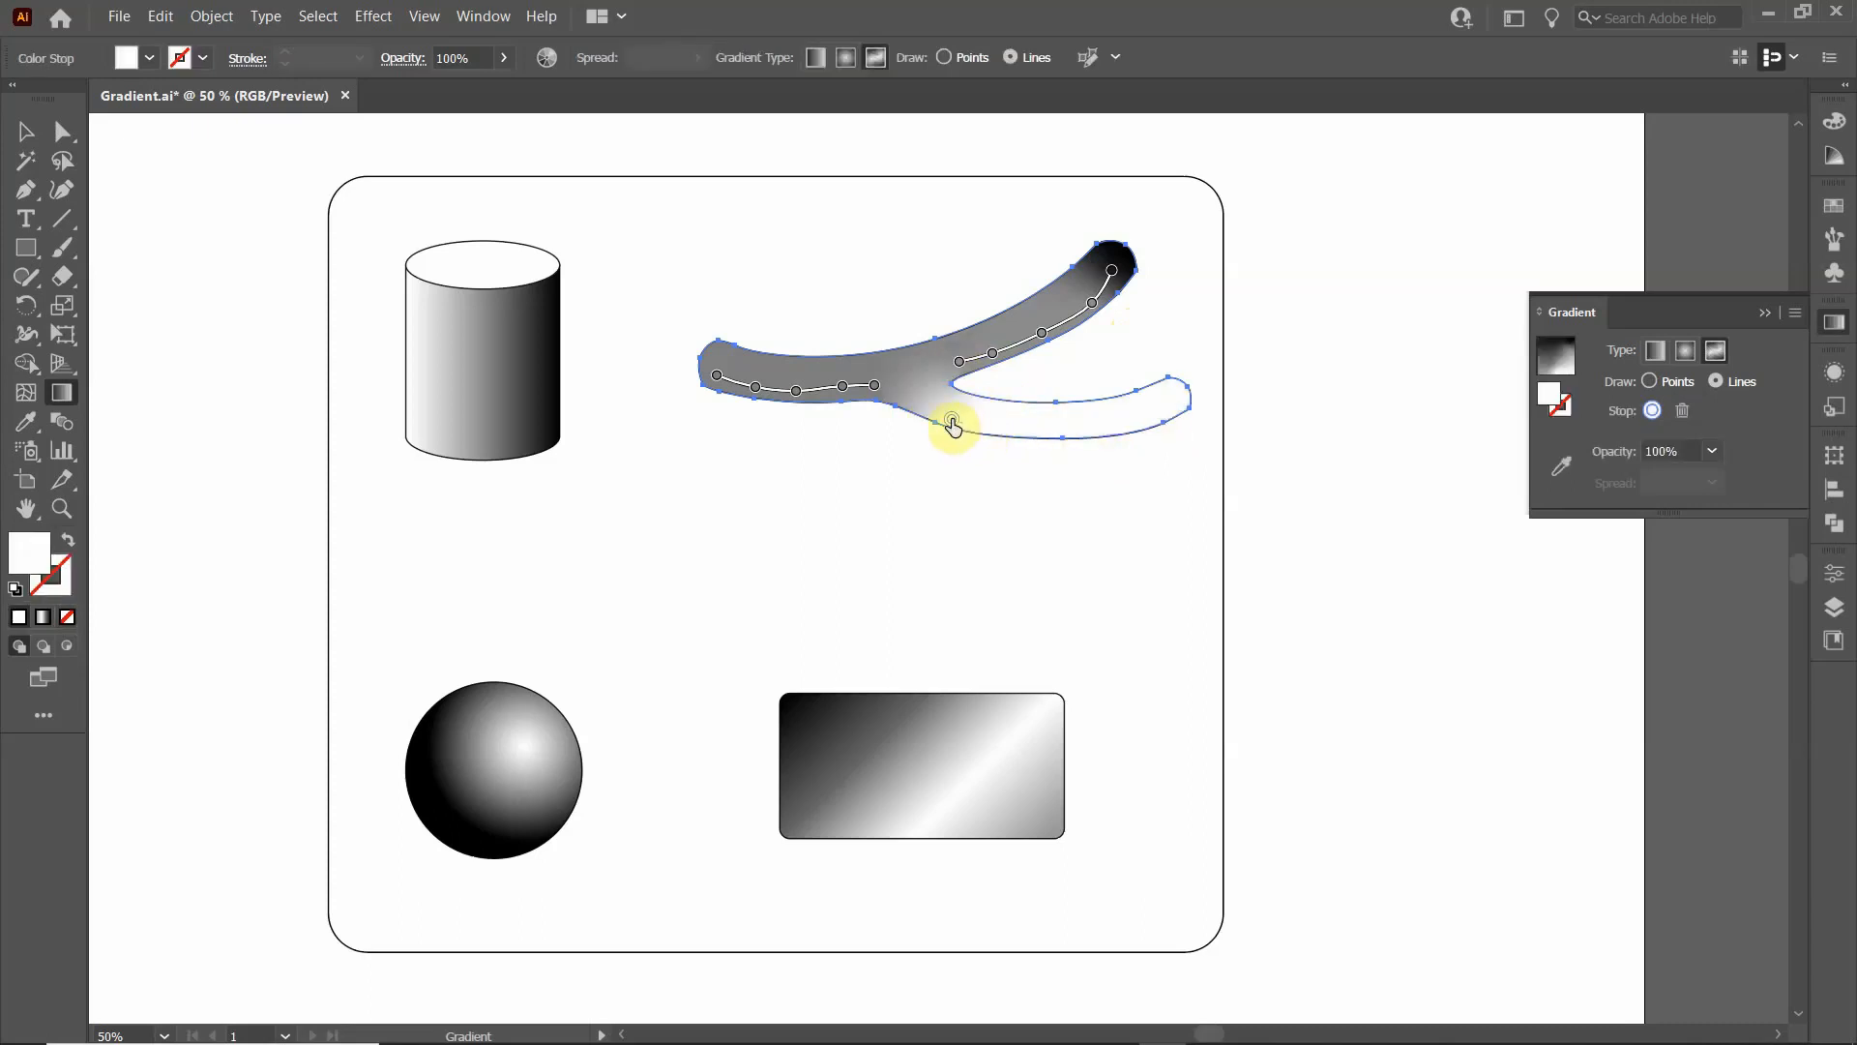
pyautogui.doubleClick(952, 422)
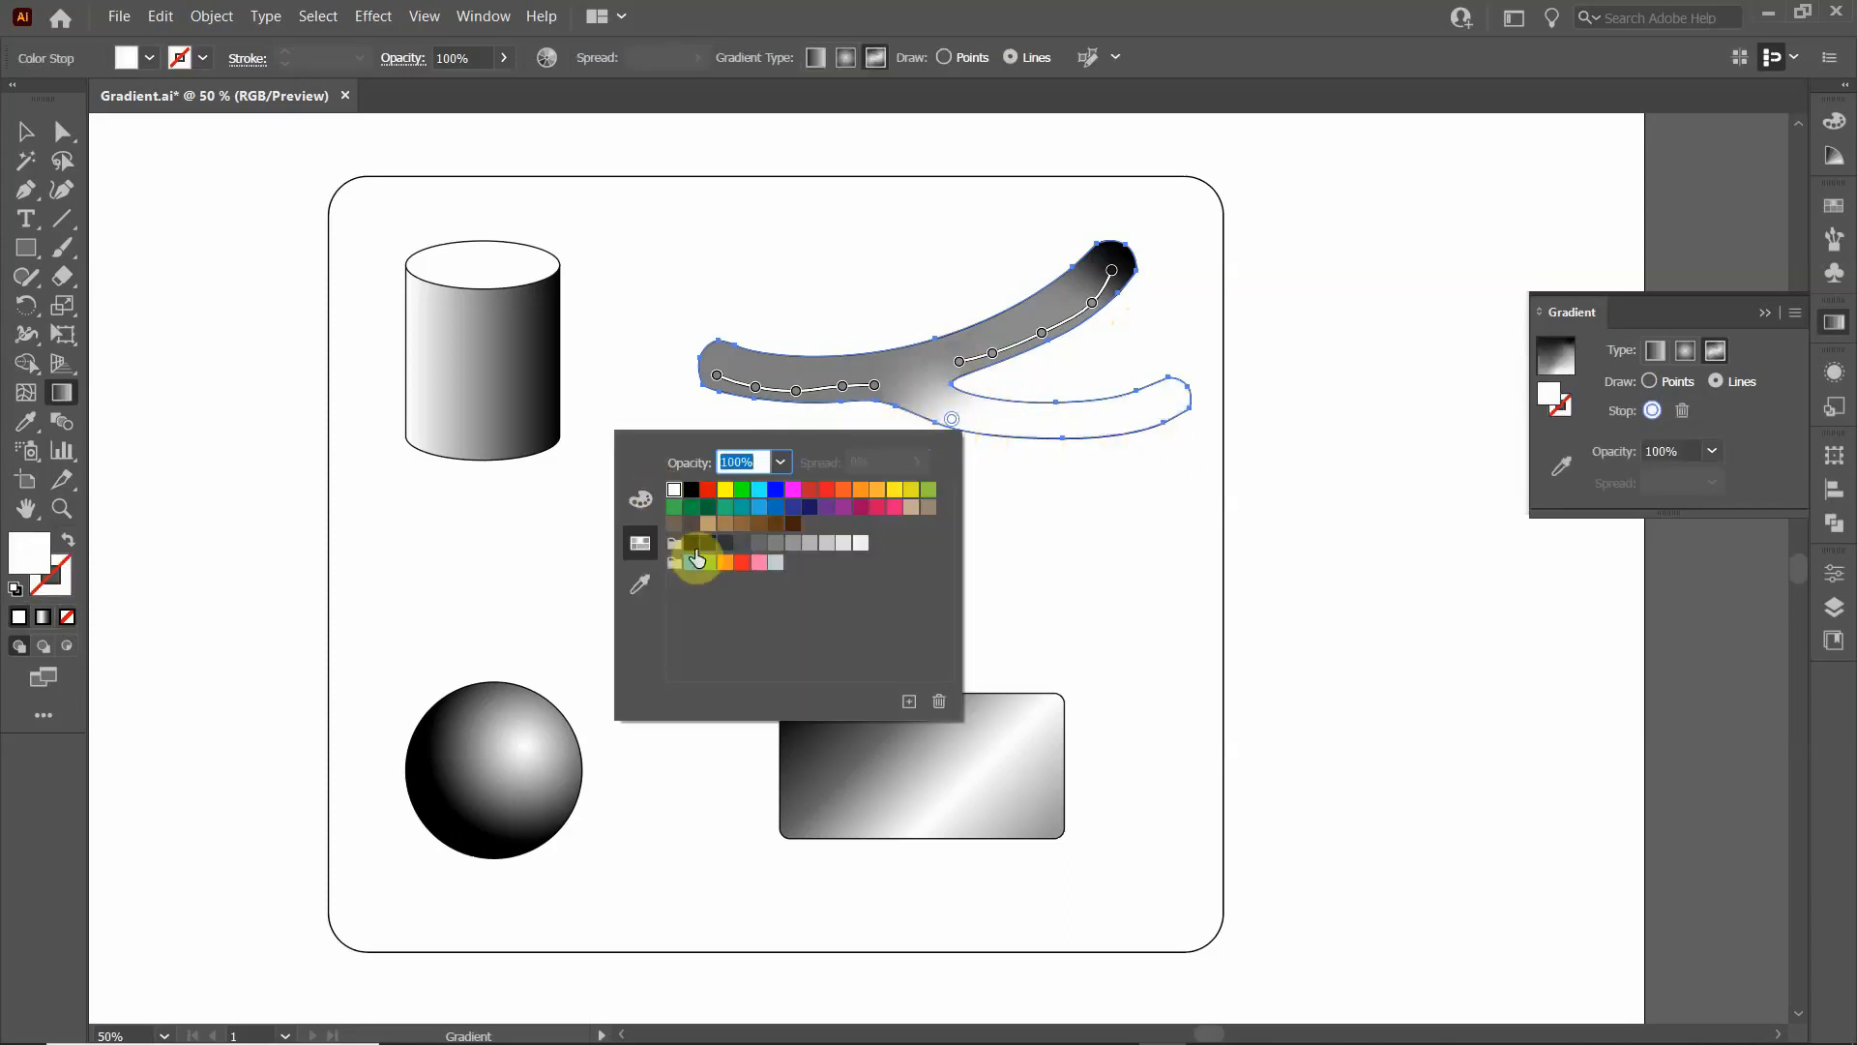
pyautogui.click(774, 544)
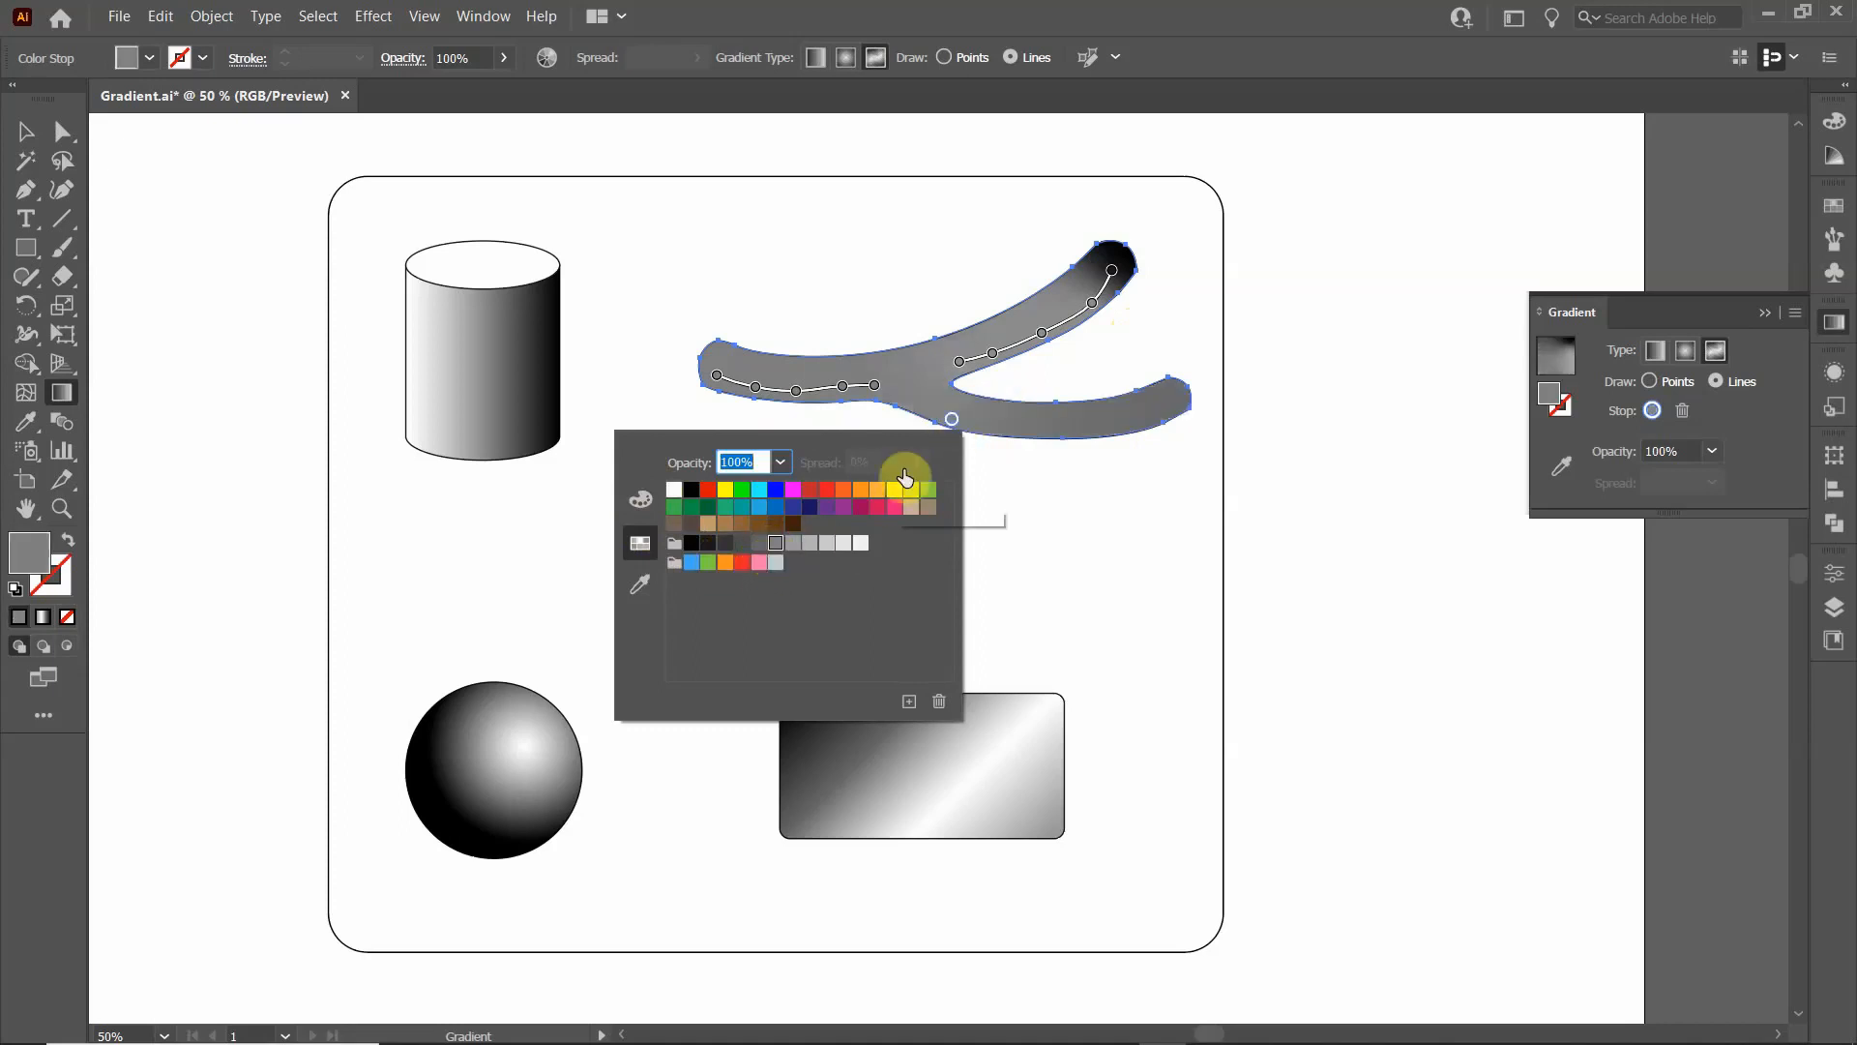
# - Draw a line of grey colour stops from the fork along the lower branch's lower side to its tip
pyautogui.click(984, 426)
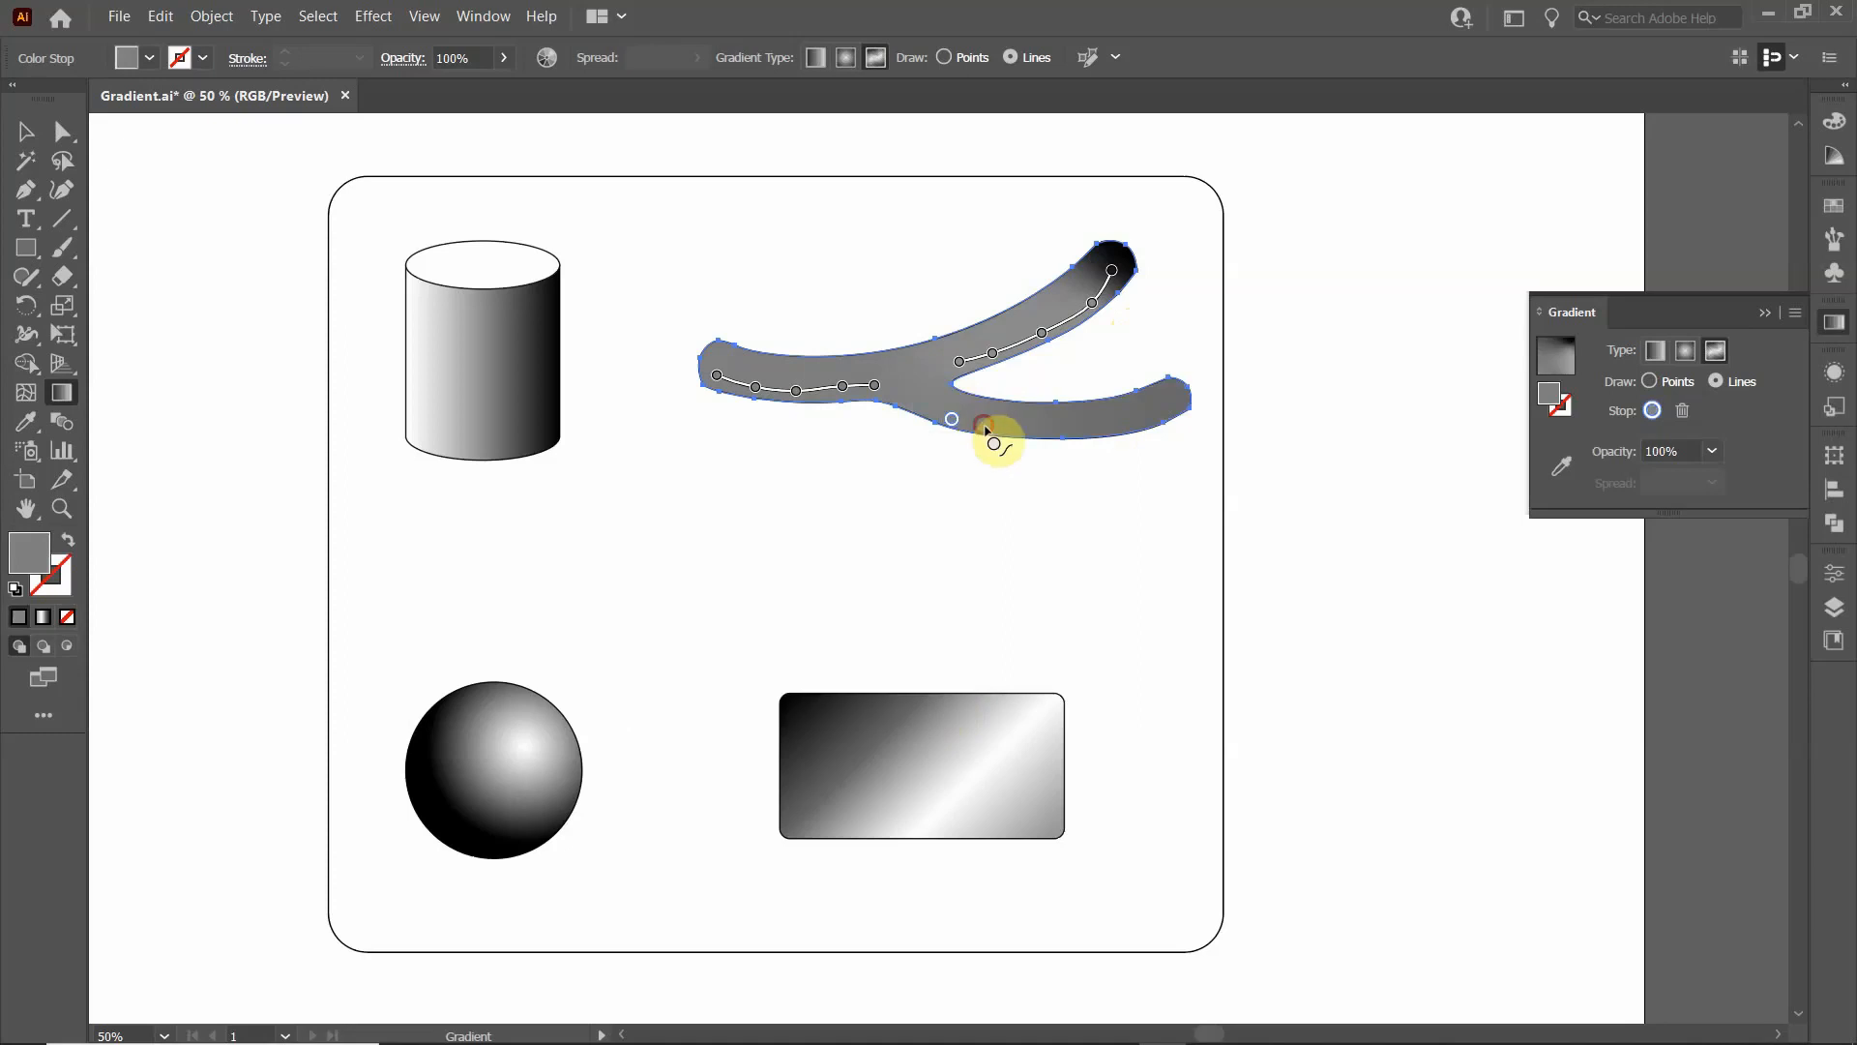
pyautogui.click(996, 427)
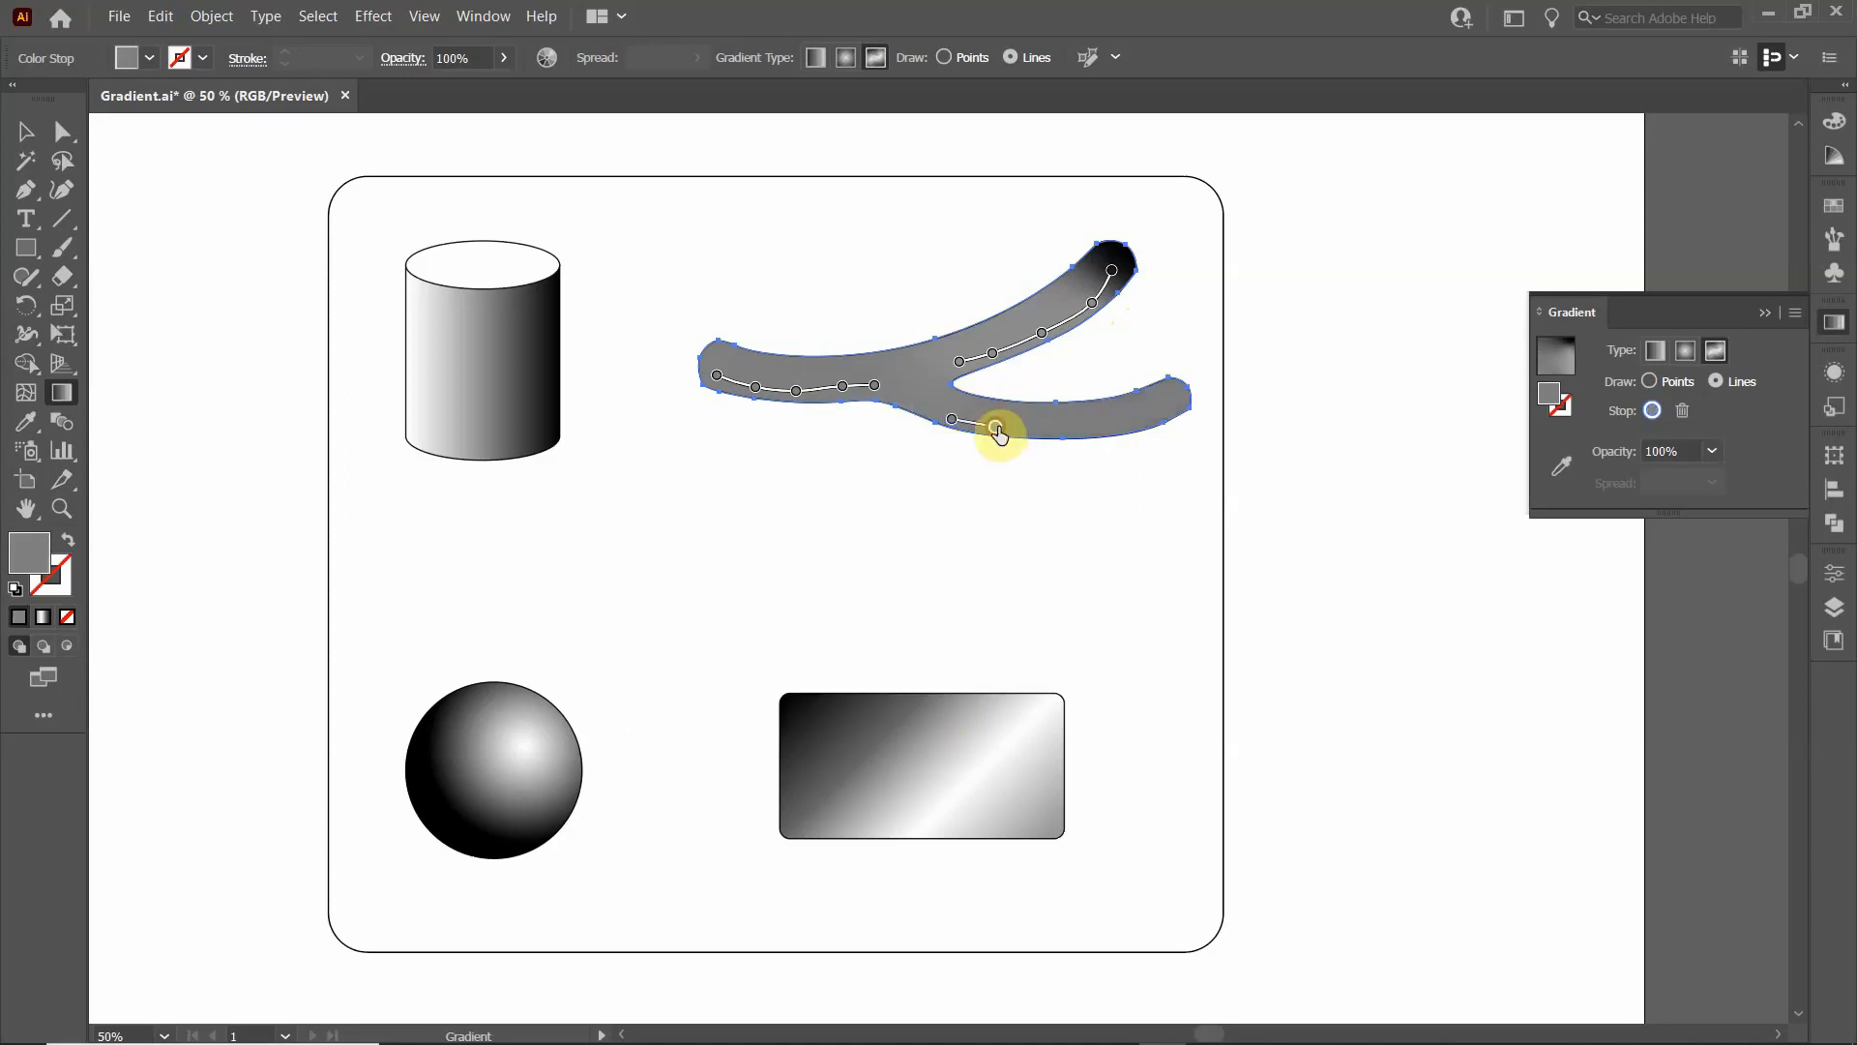
pyautogui.click(1058, 430)
pyautogui.click(1122, 430)
pyautogui.click(1163, 410)
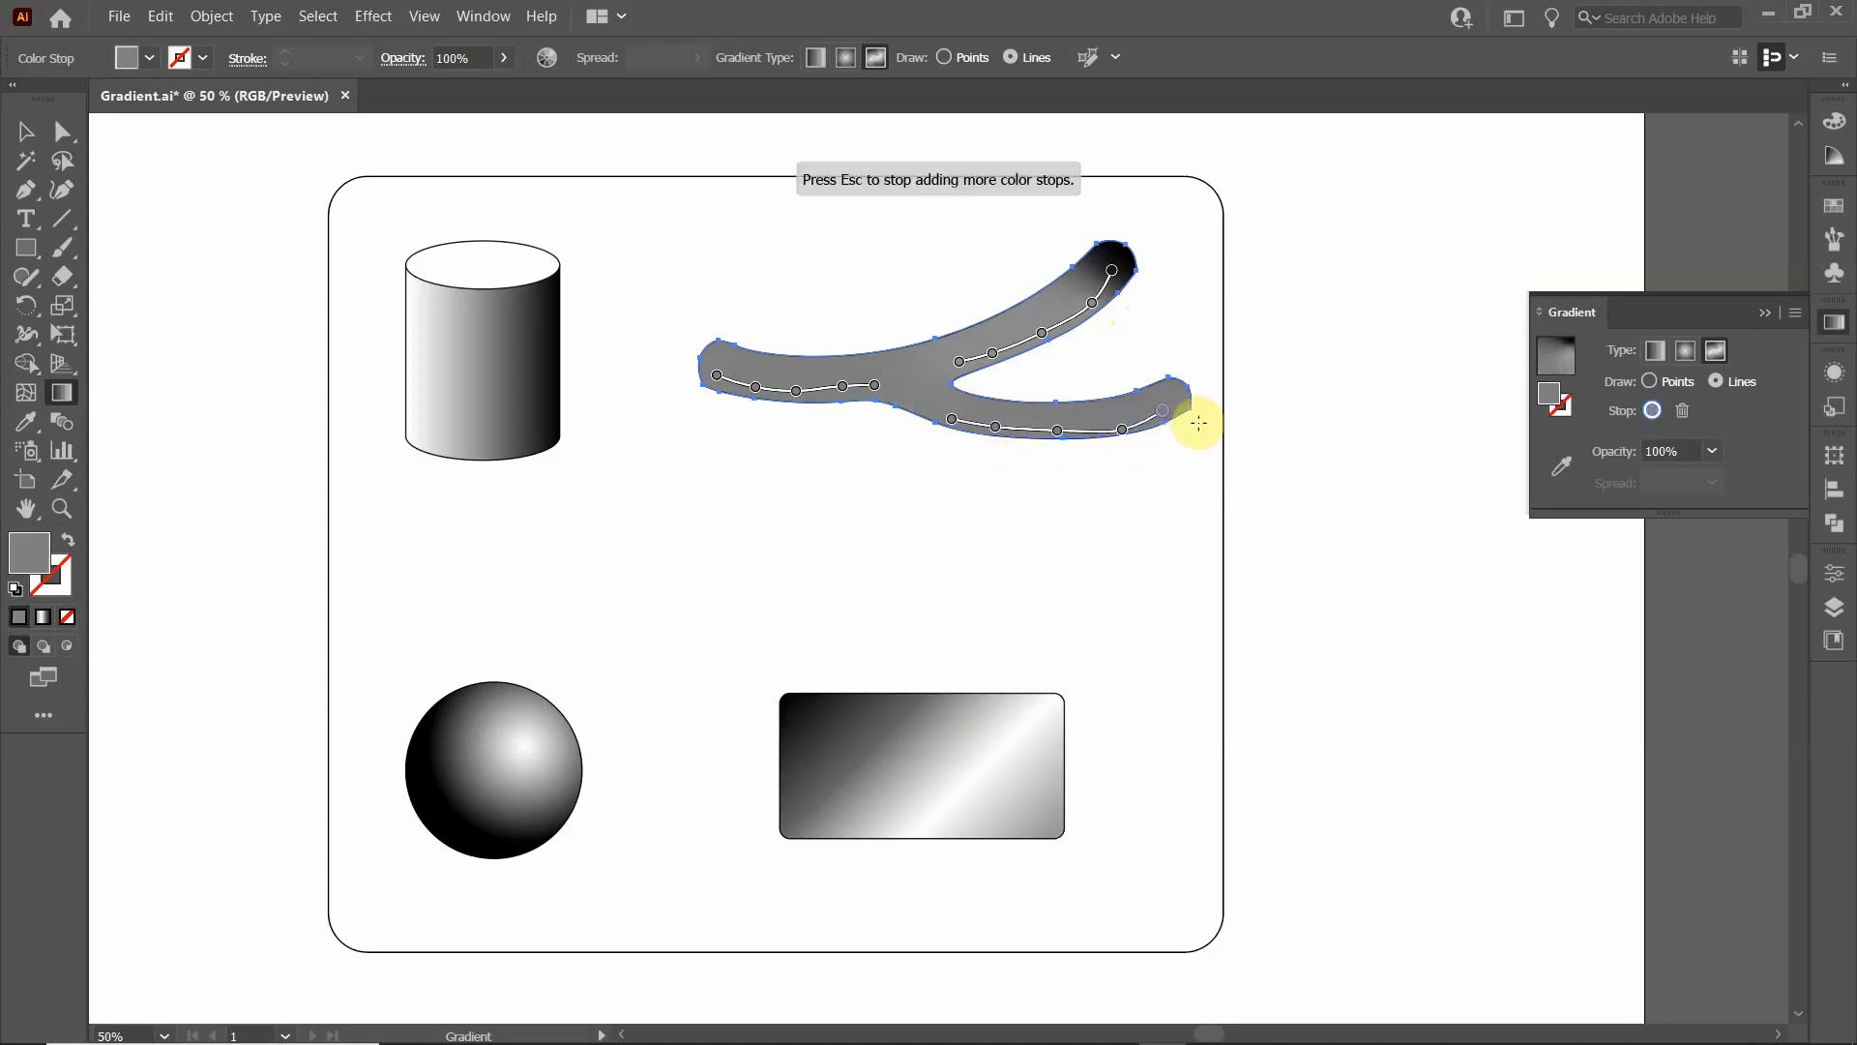
pyautogui.press('Escape')
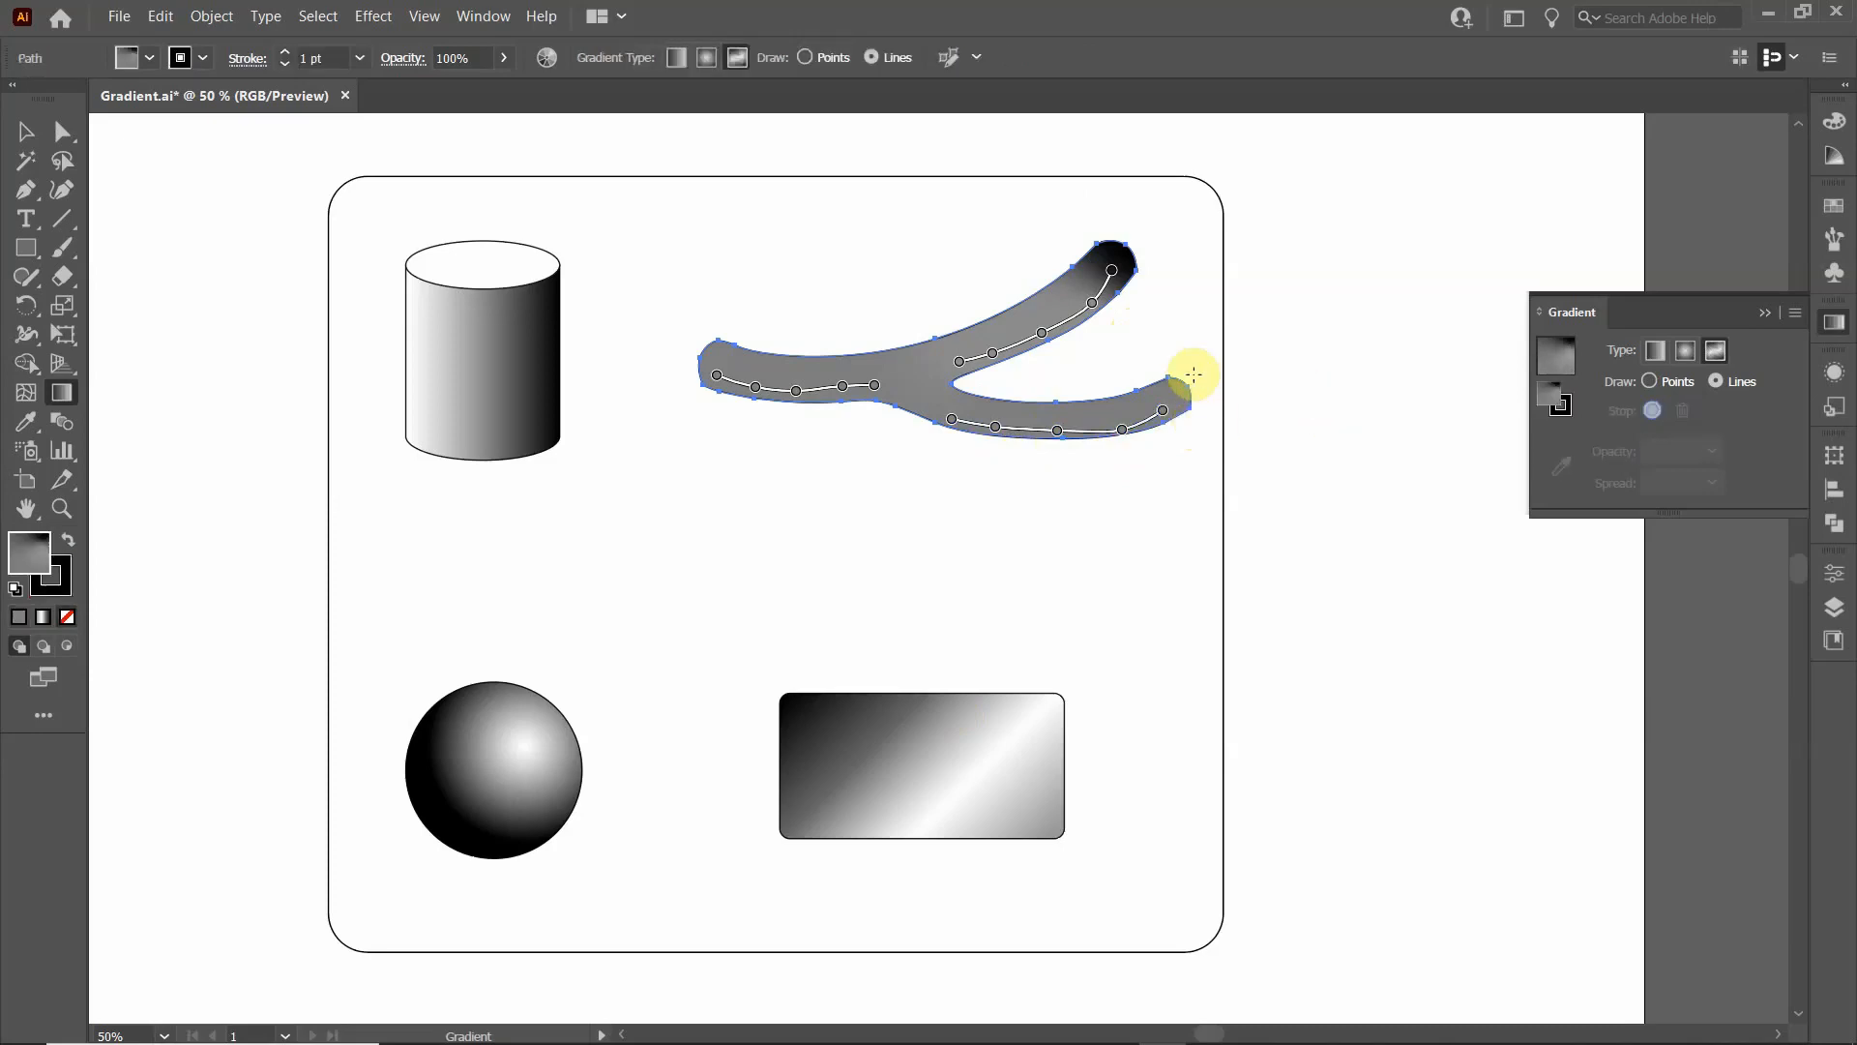
# - Draw a line of white colour stops along the upper side from the single arm's end to the upper branch's tip
pyautogui.click(725, 355)
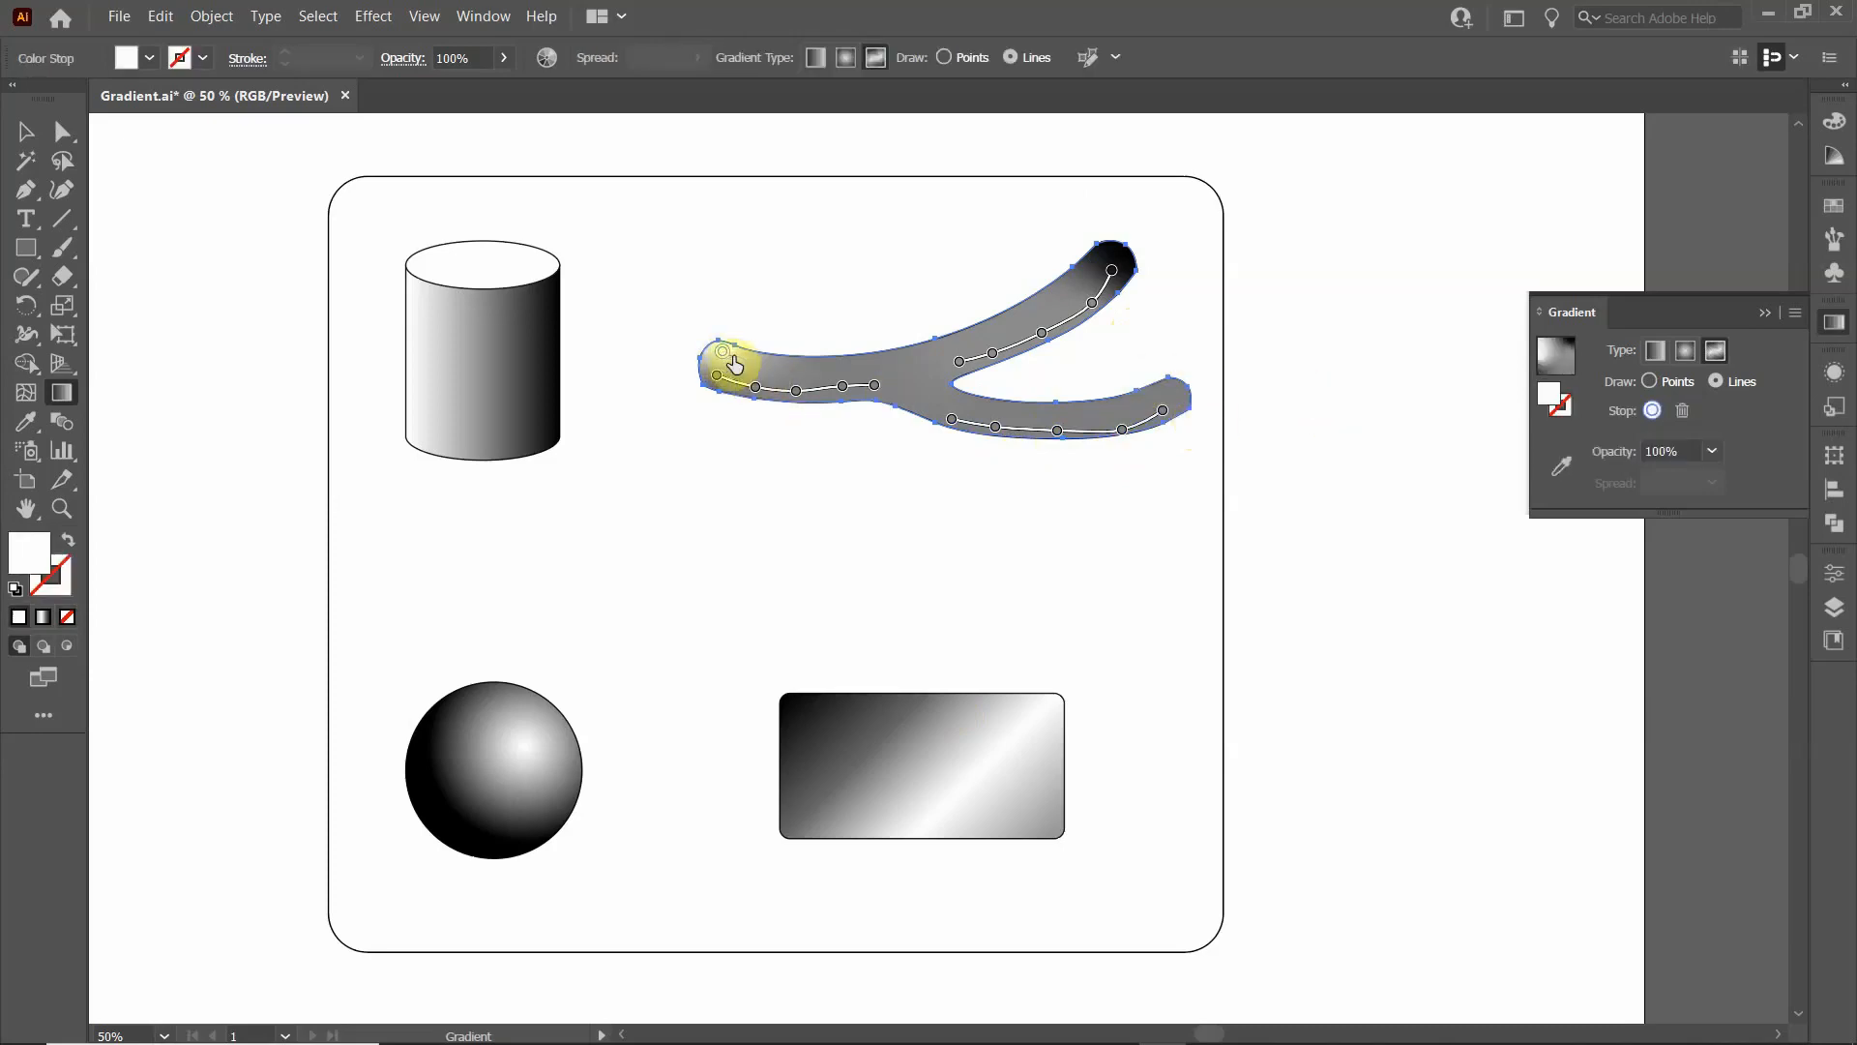
pyautogui.click(754, 360)
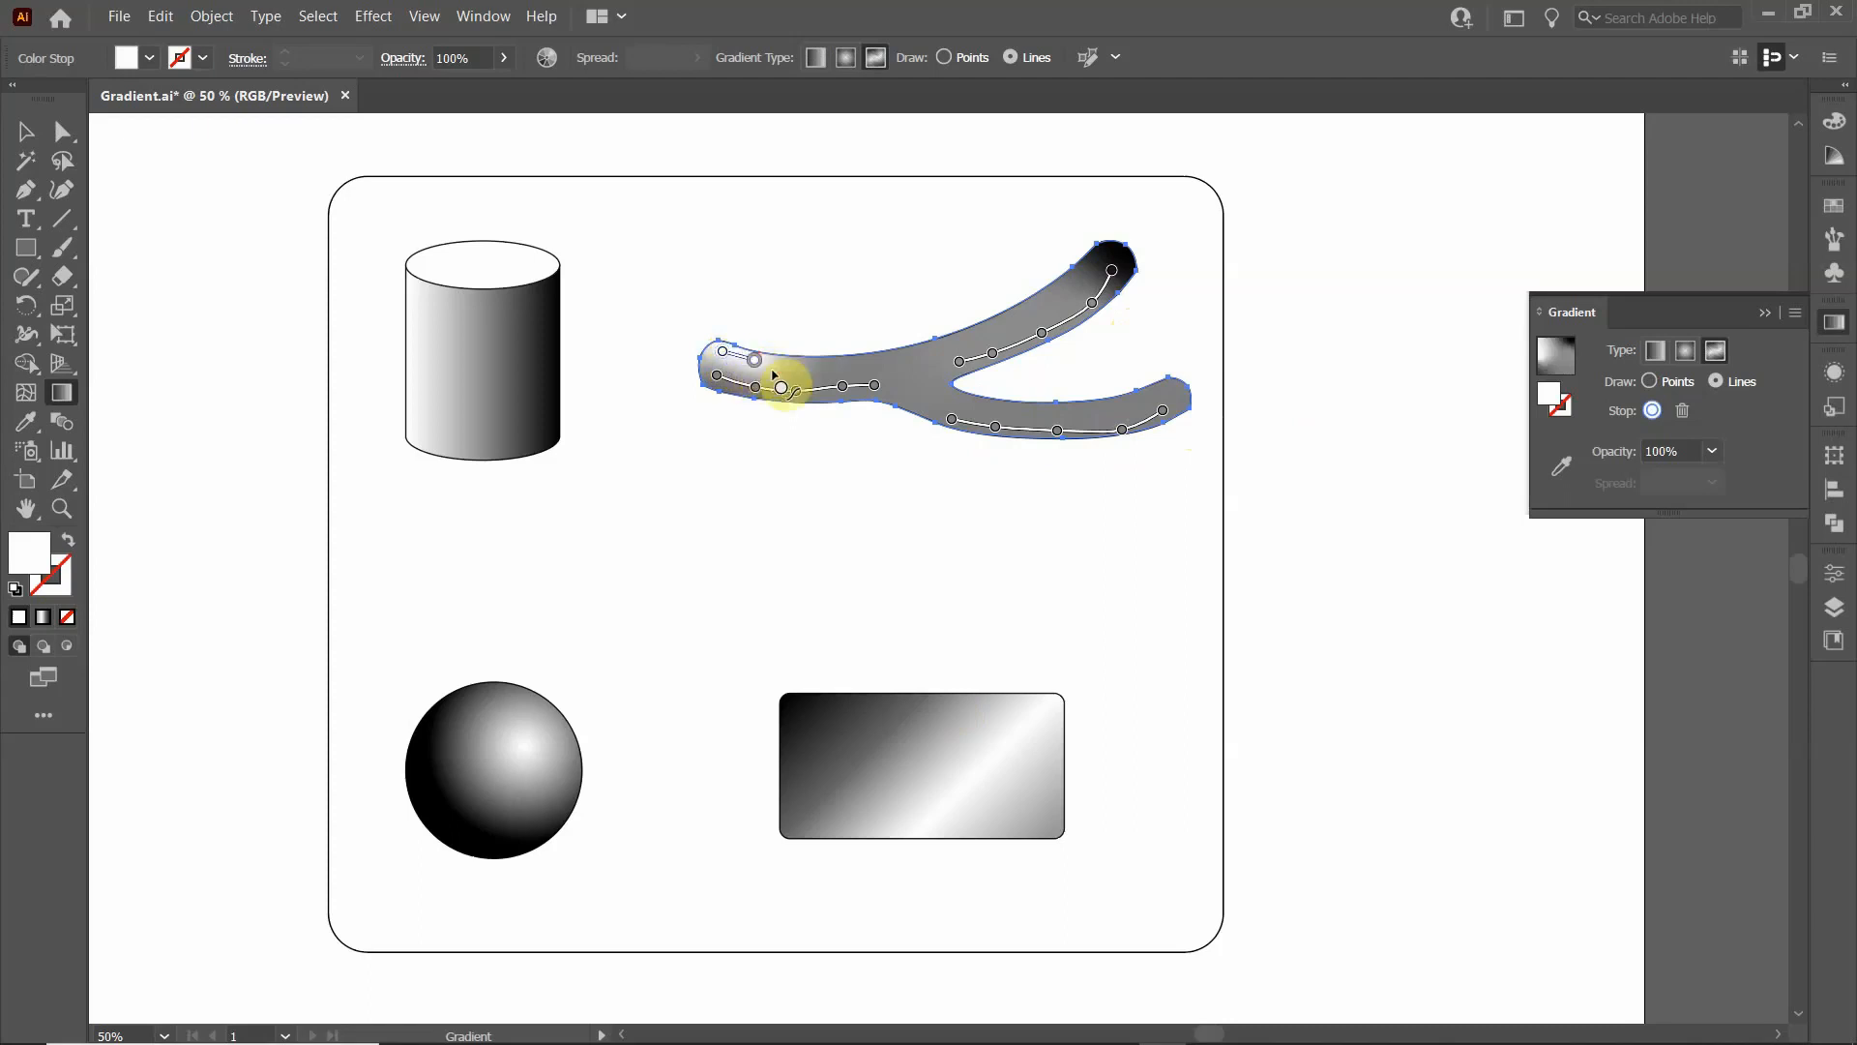
pyautogui.click(795, 364)
pyautogui.click(830, 362)
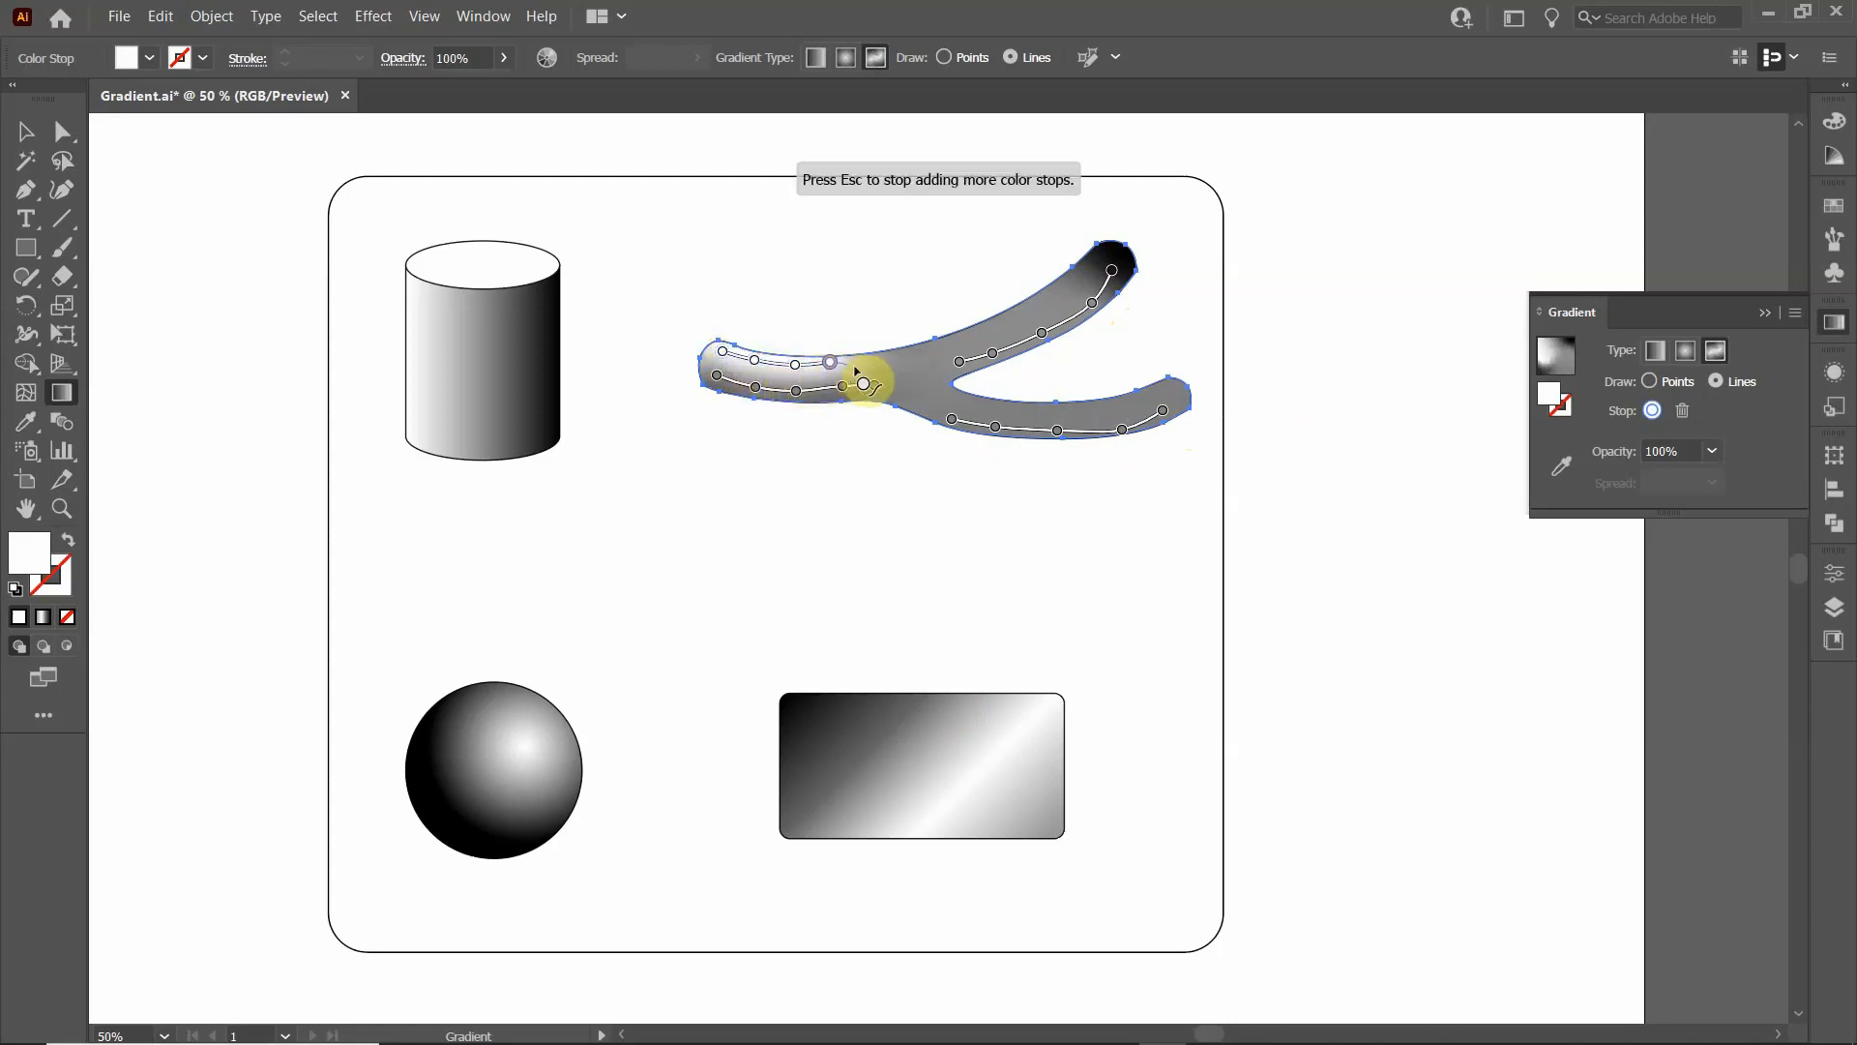
pyautogui.click(877, 357)
pyautogui.click(933, 346)
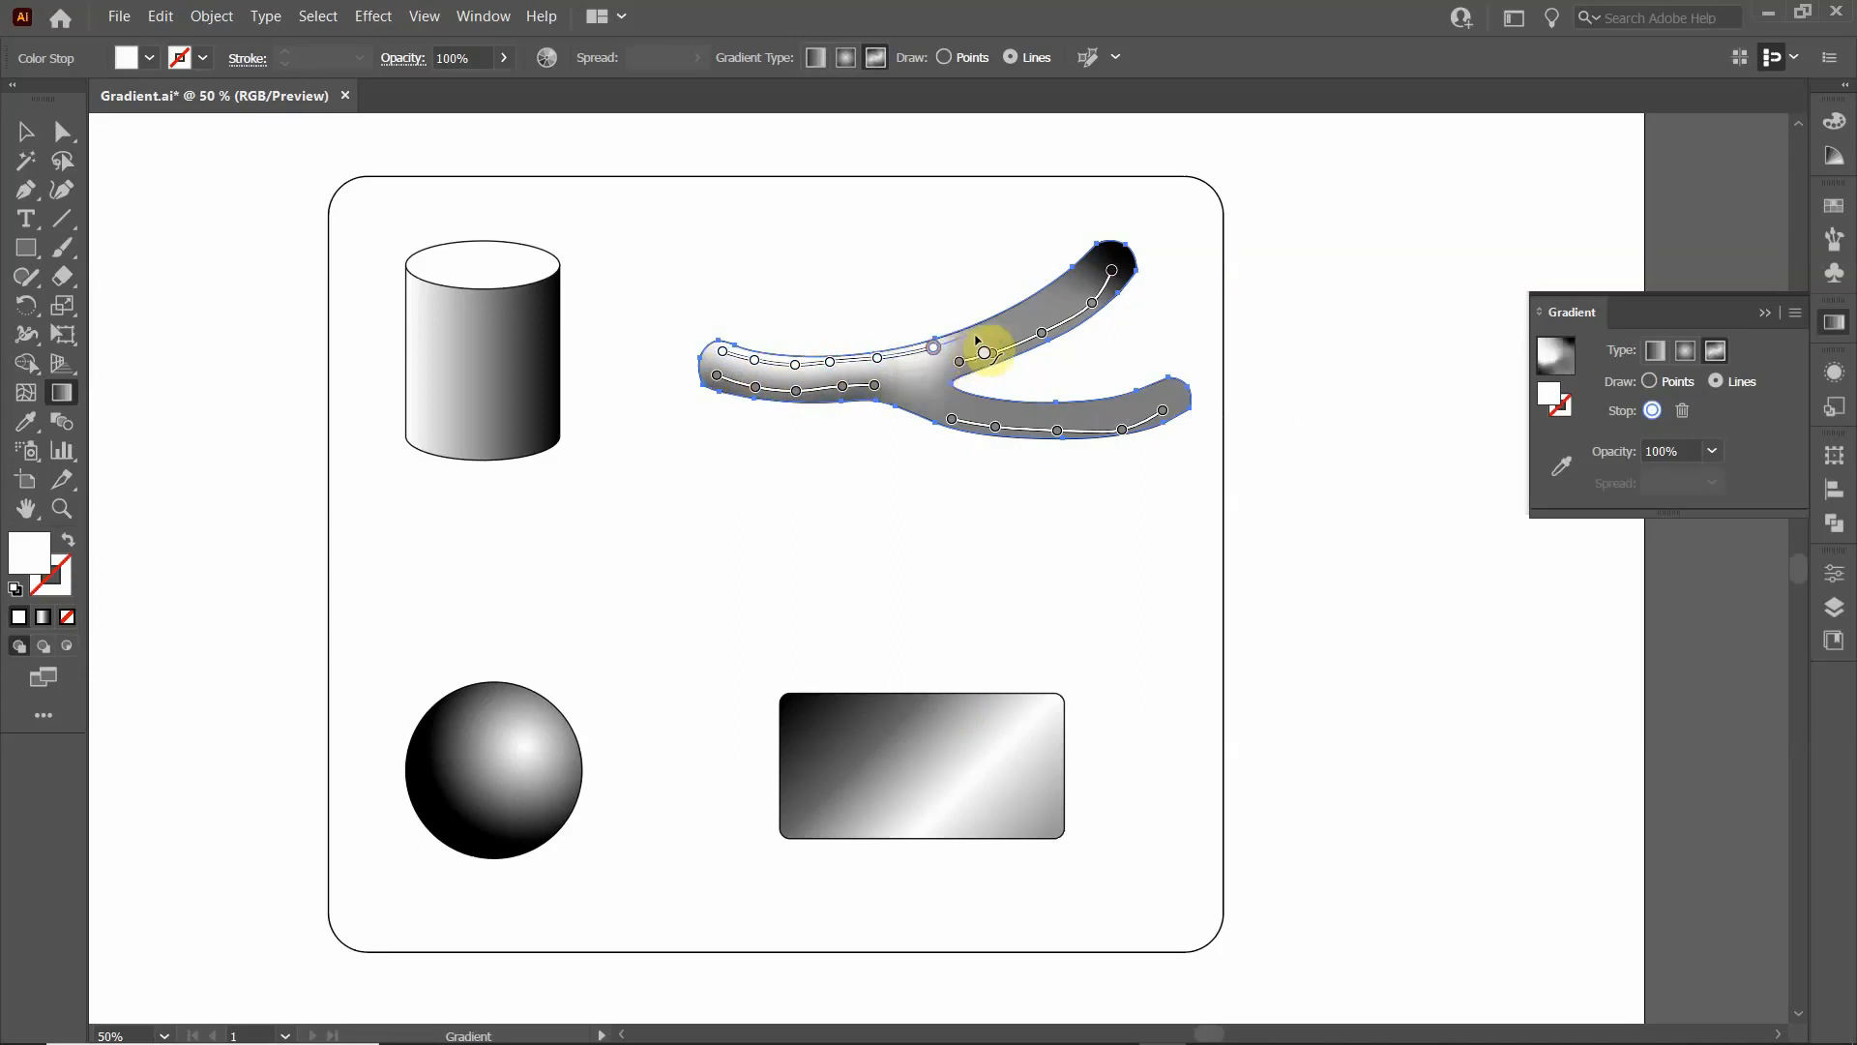
pyautogui.click(980, 332)
pyautogui.click(1021, 313)
pyautogui.click(1055, 293)
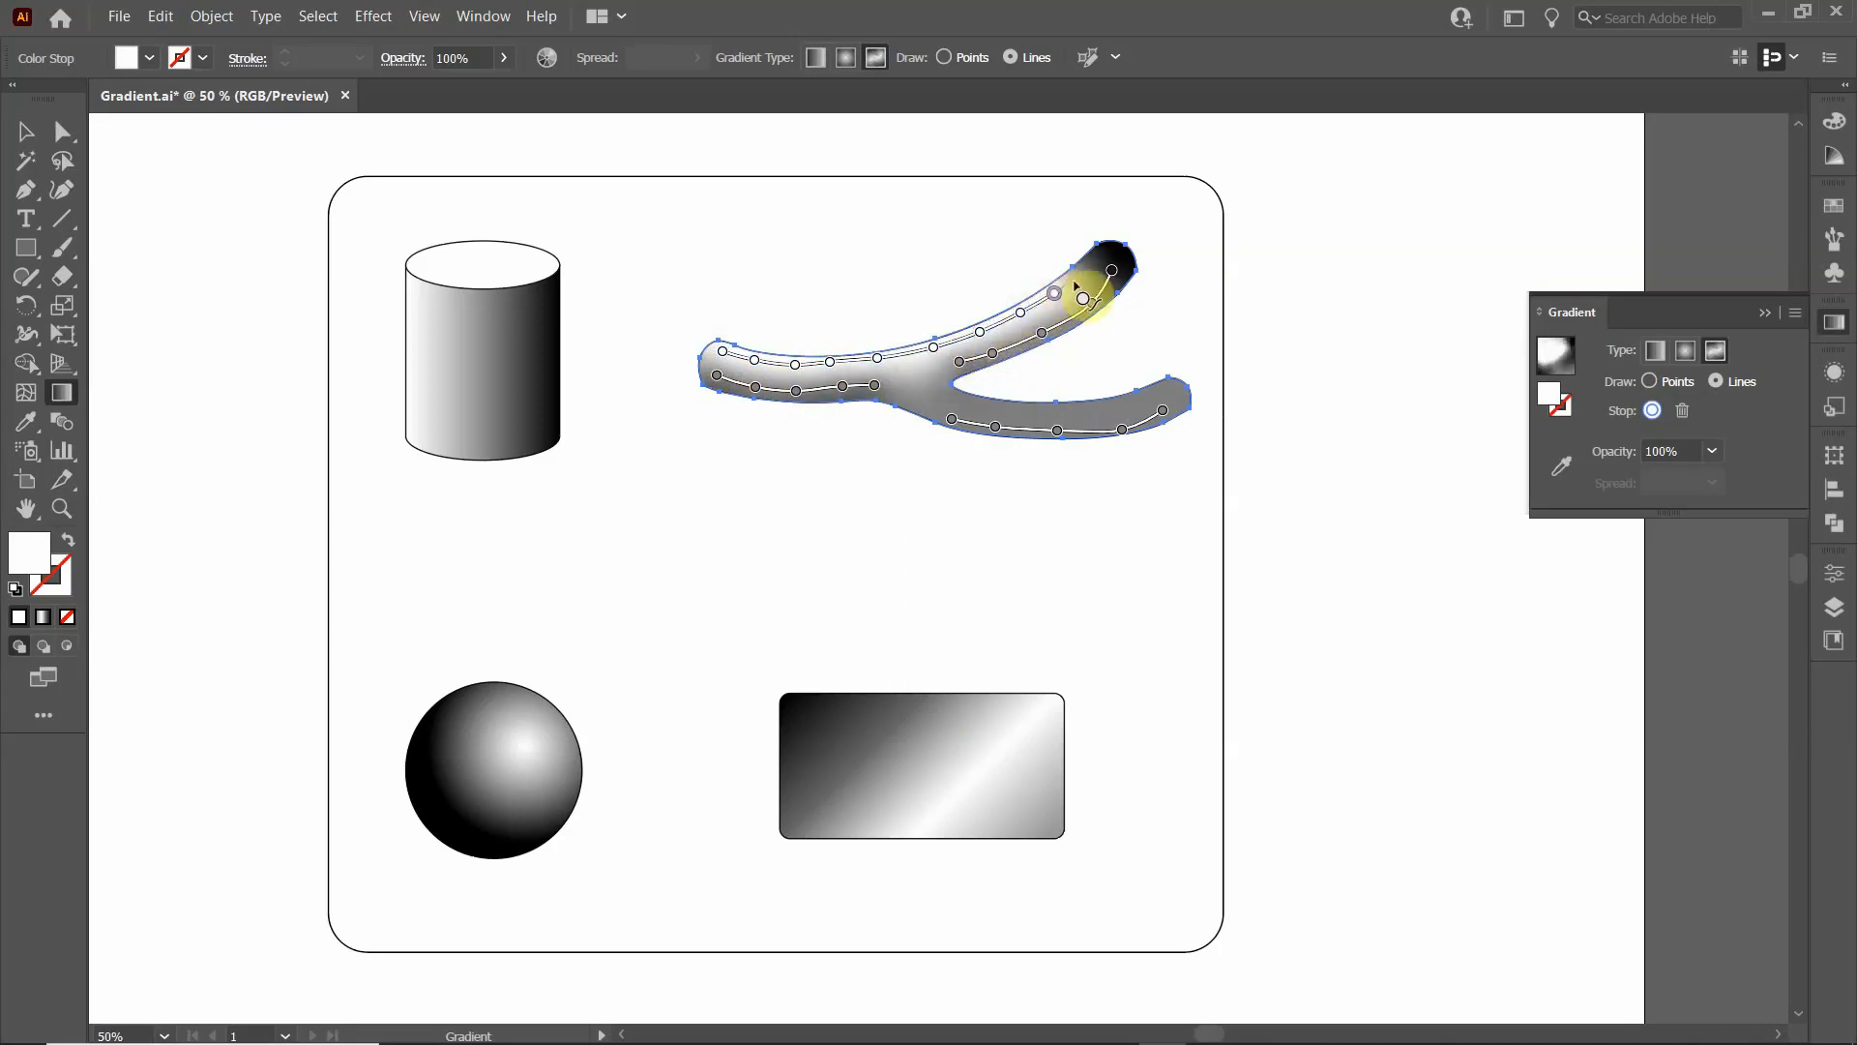
pyautogui.click(1079, 275)
pyautogui.click(1105, 255)
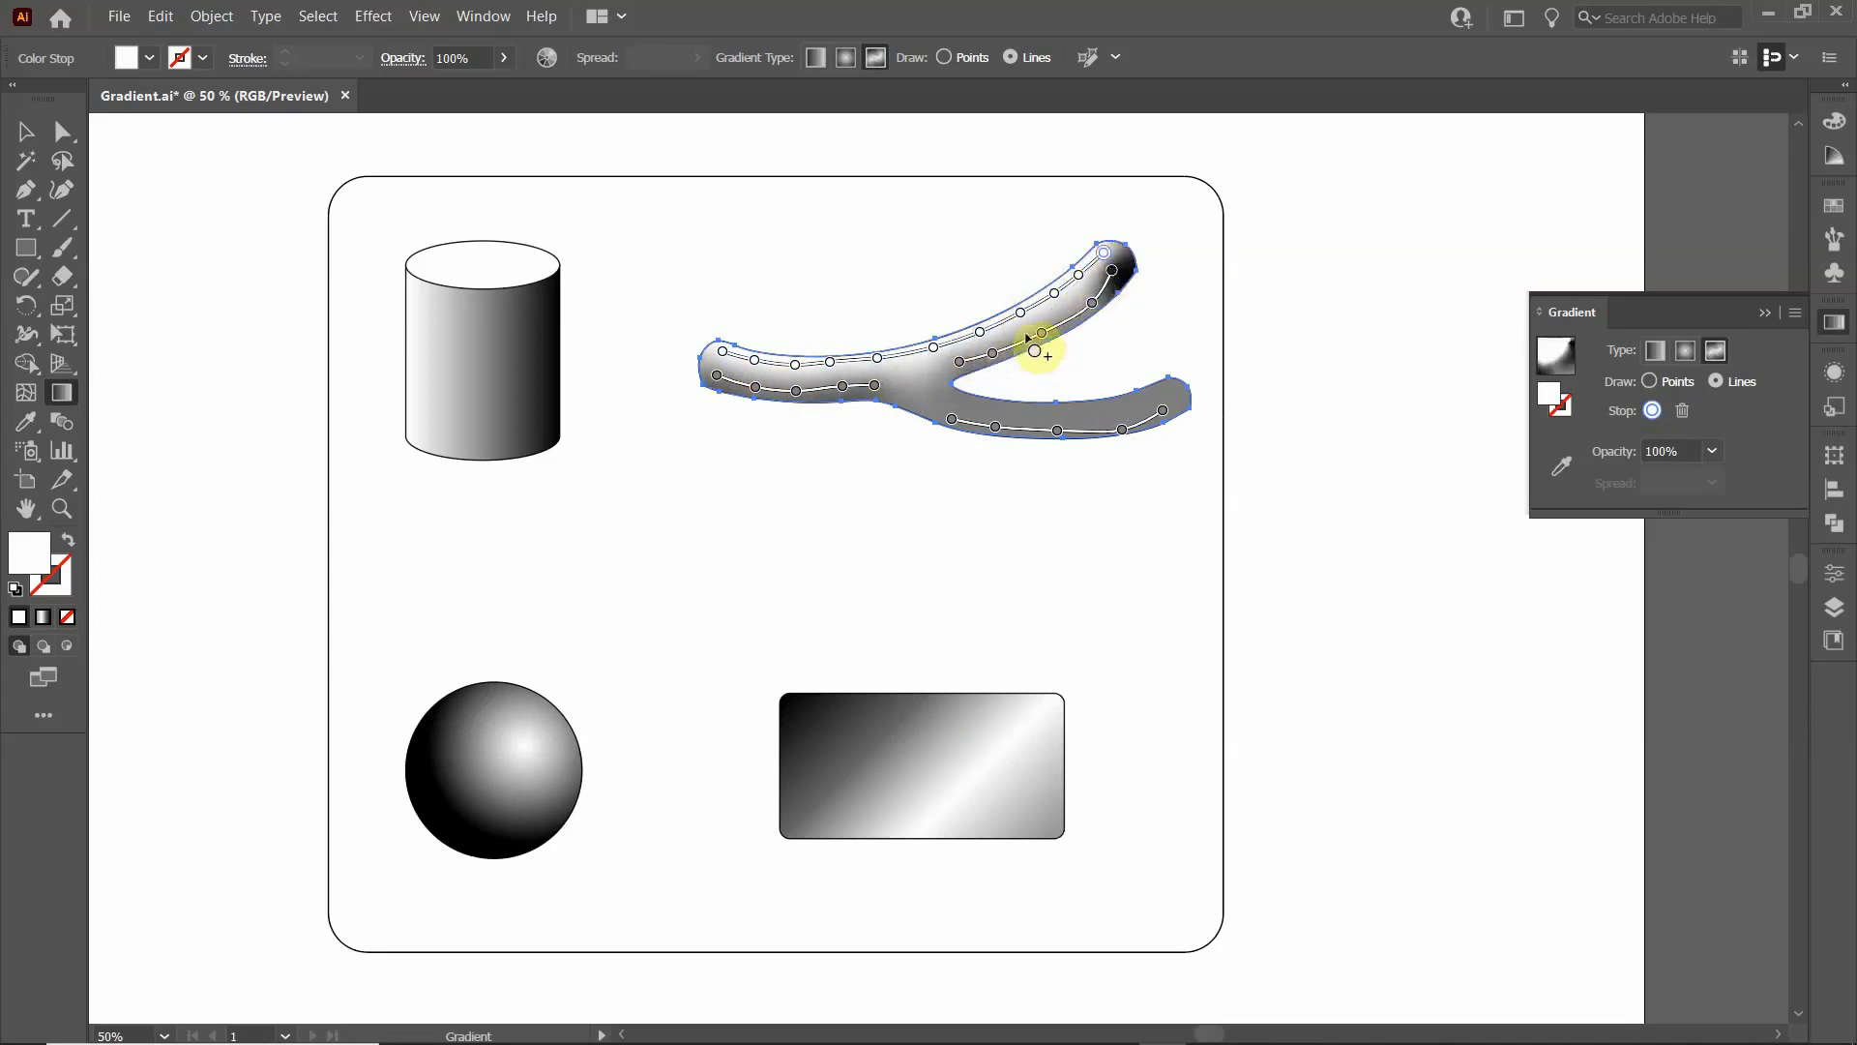
pyautogui.press('Escape')
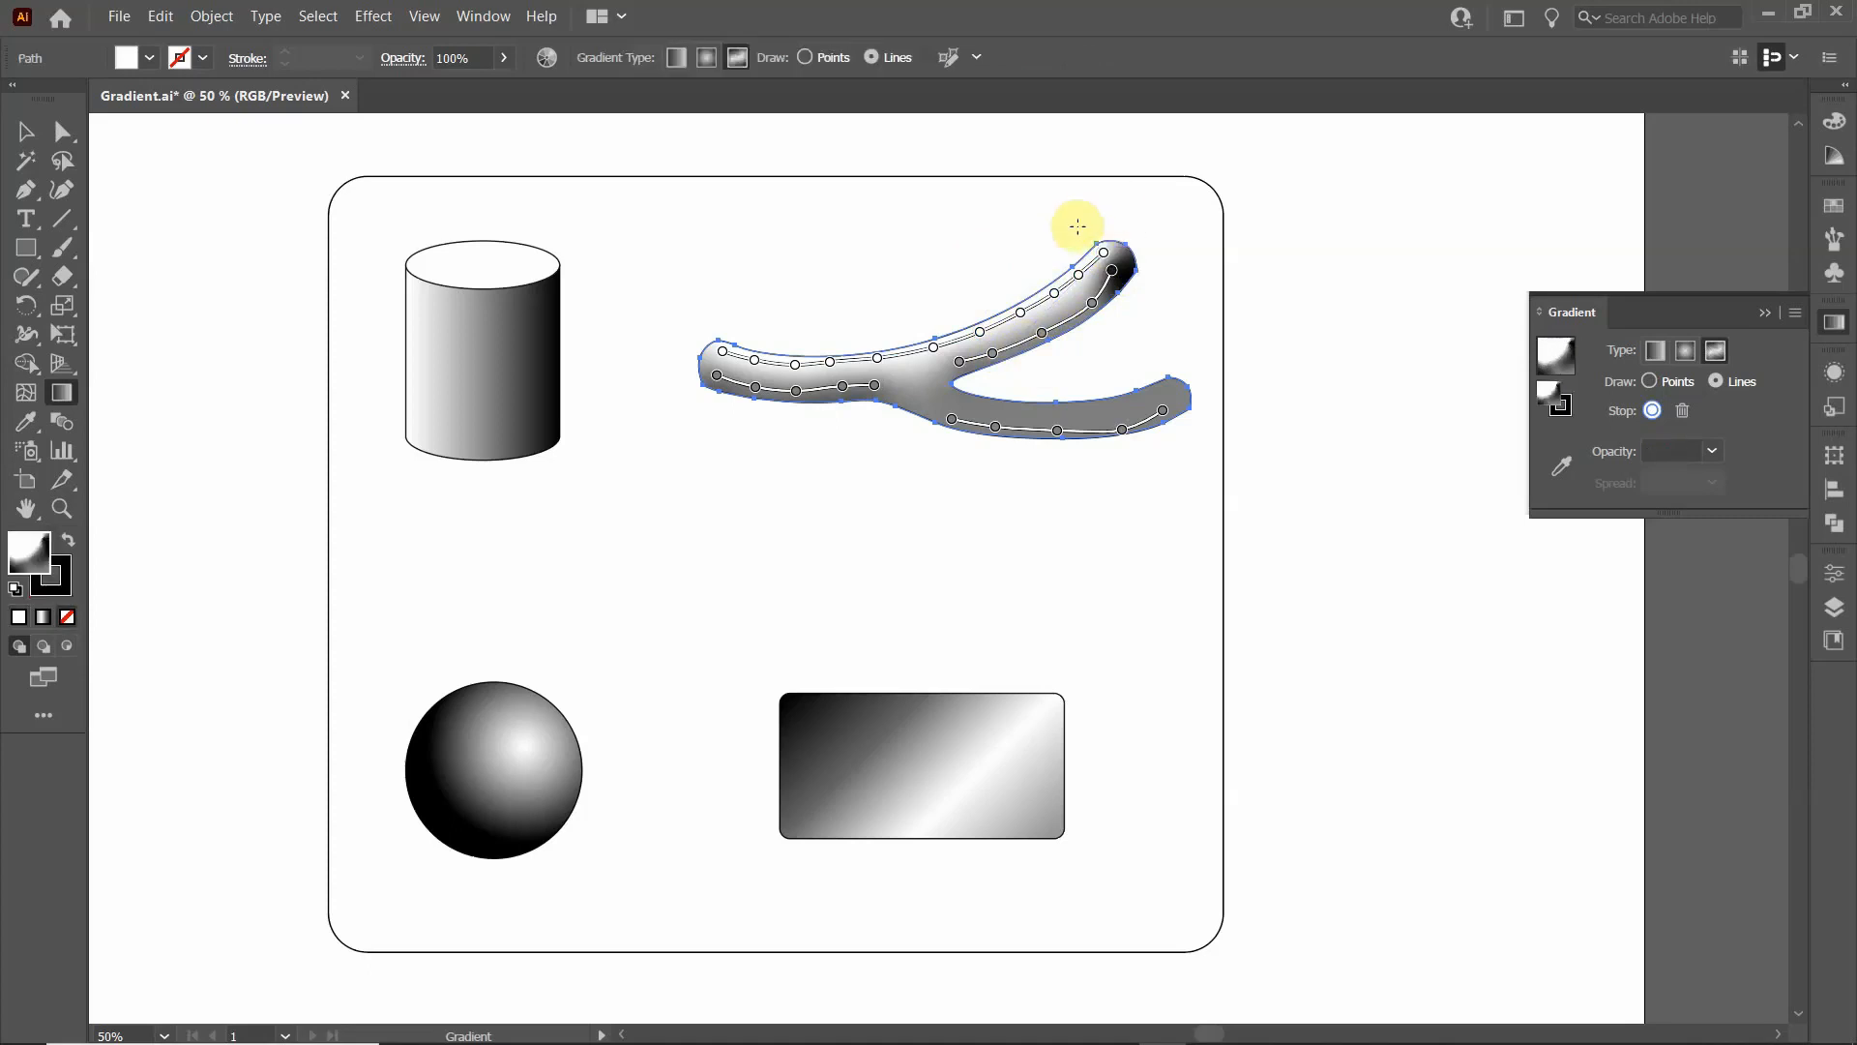
# - Recolour the black stop at the upper branch's tip dark grey
pyautogui.doubleClick(1112, 272)
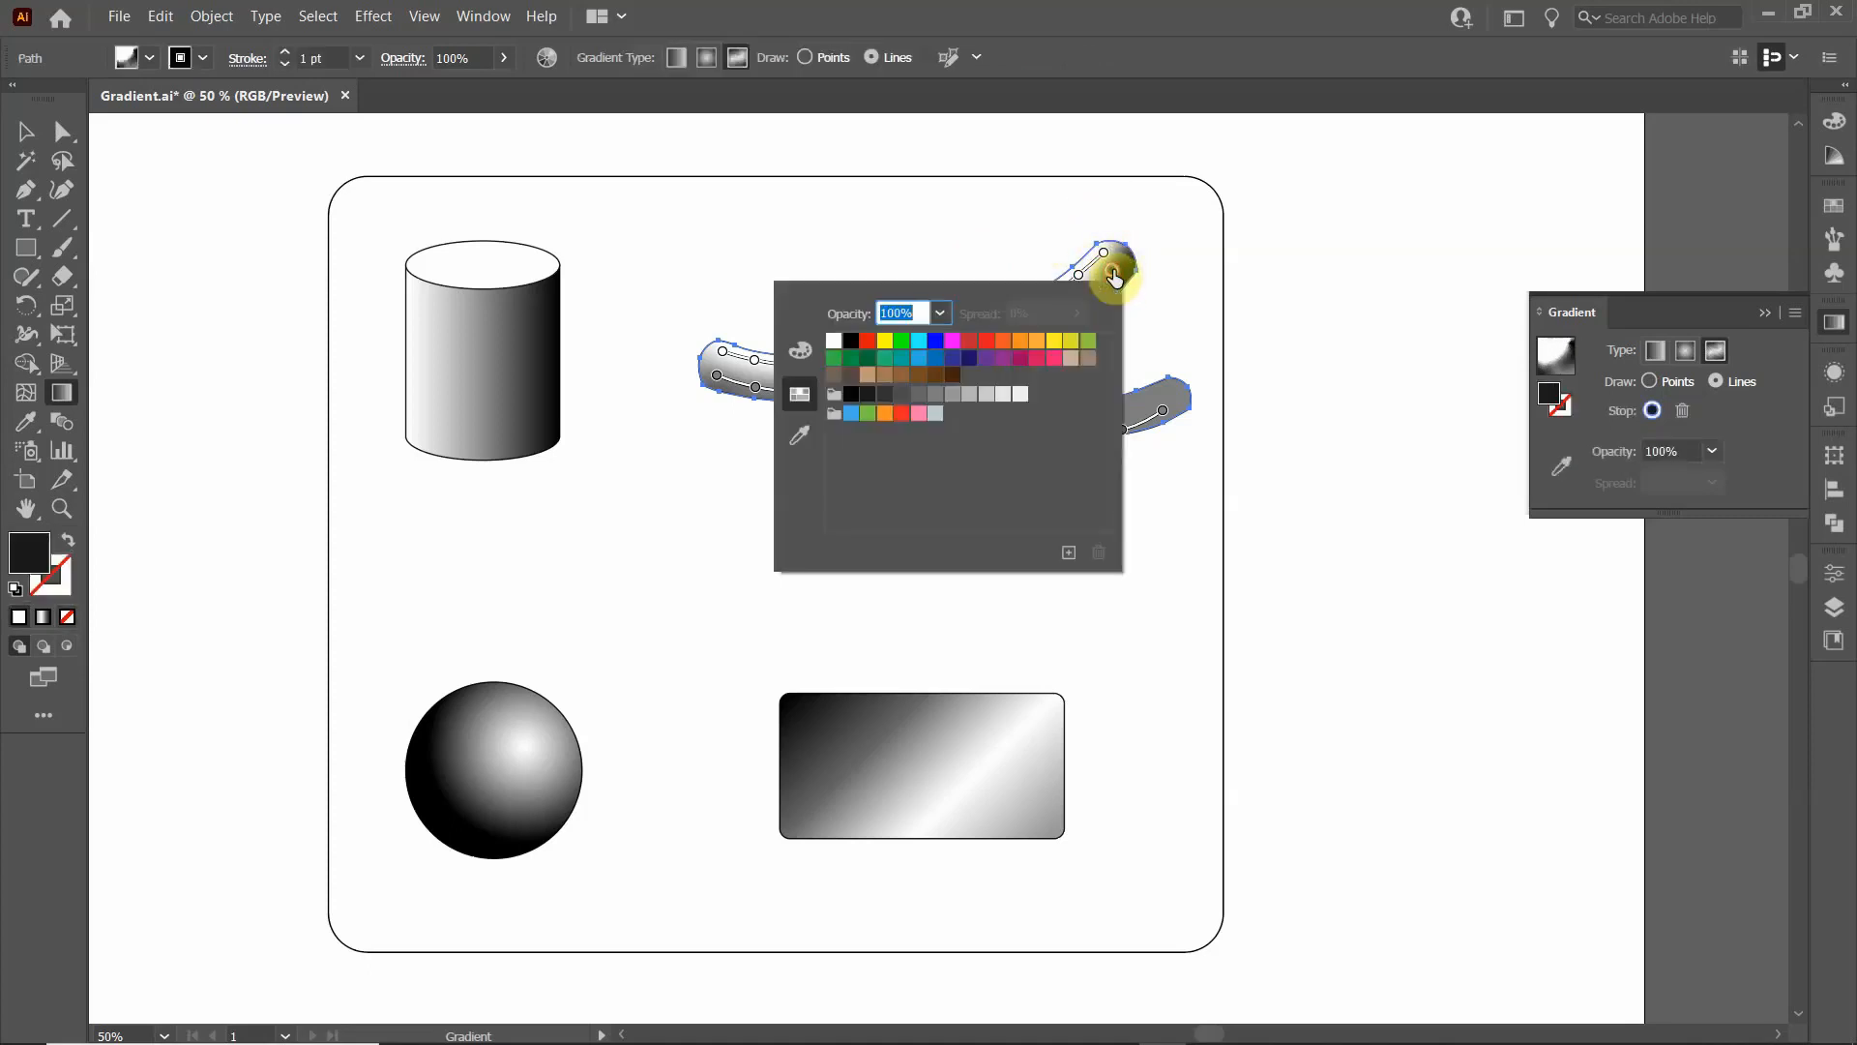
pyautogui.click(920, 396)
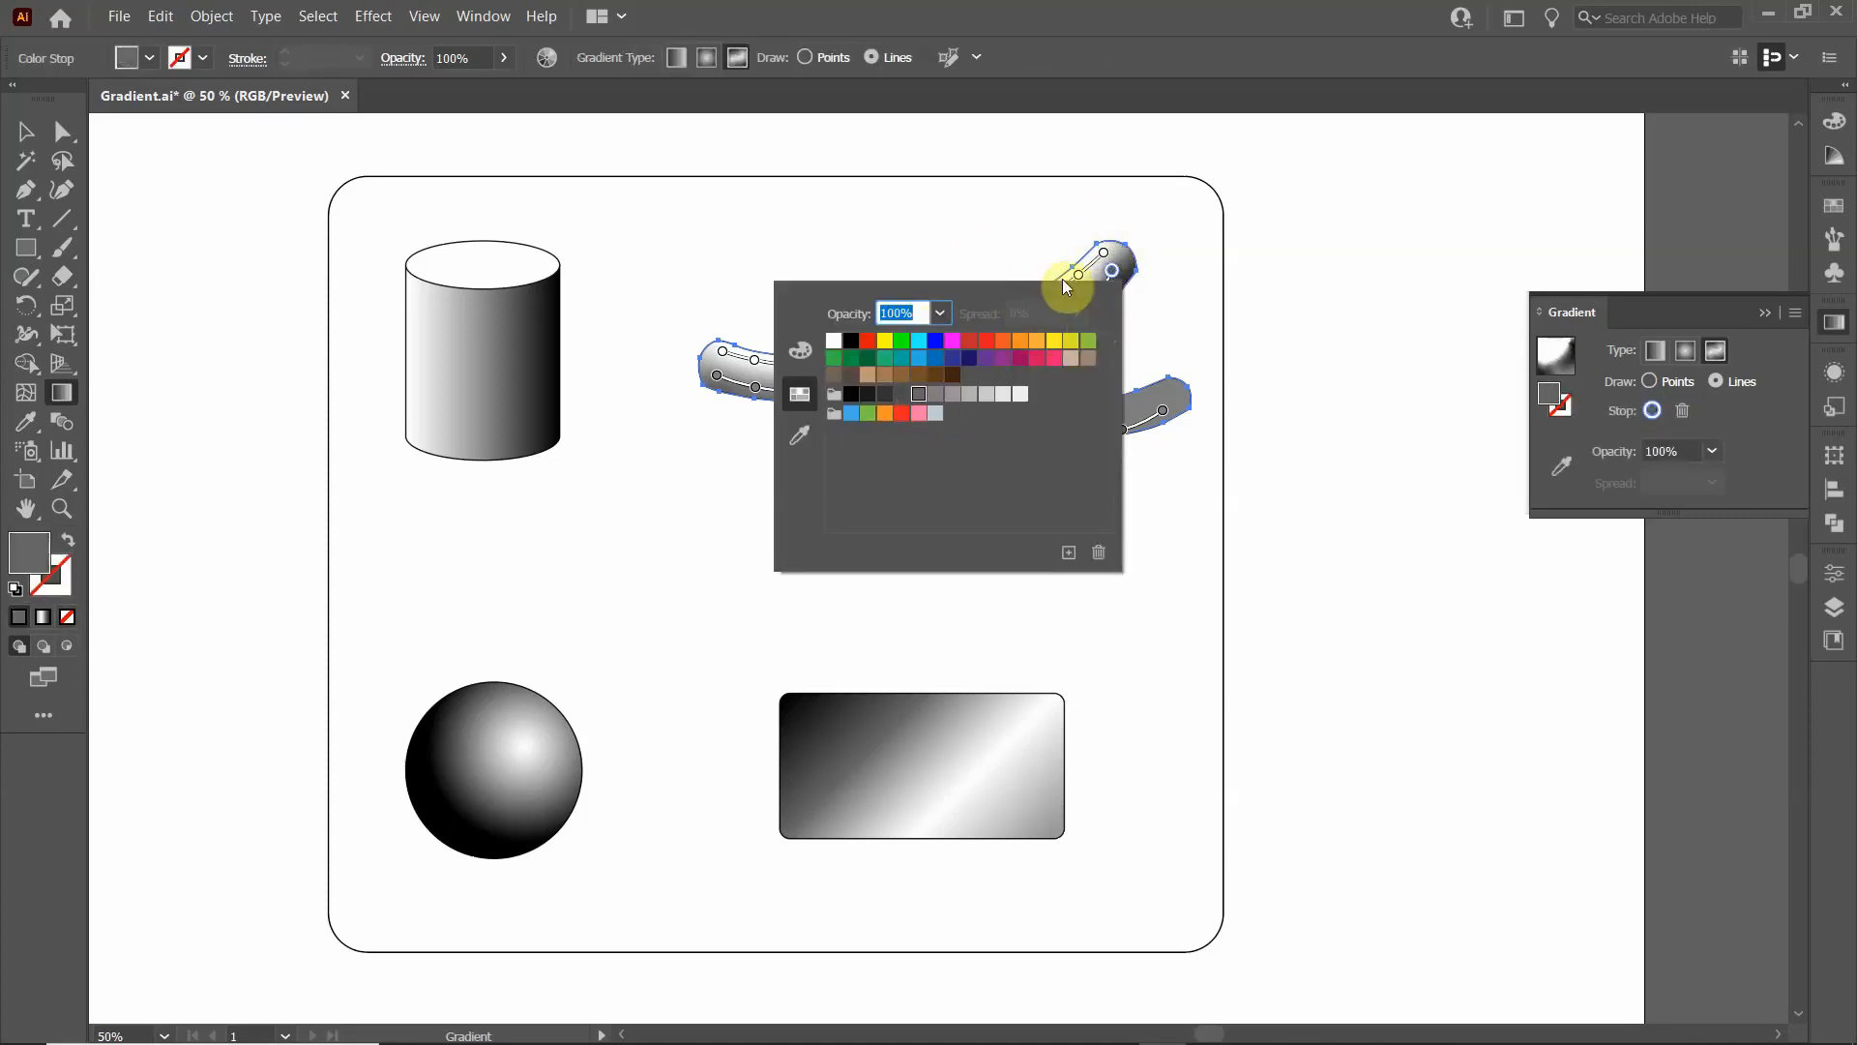
pyautogui.click(1030, 247)
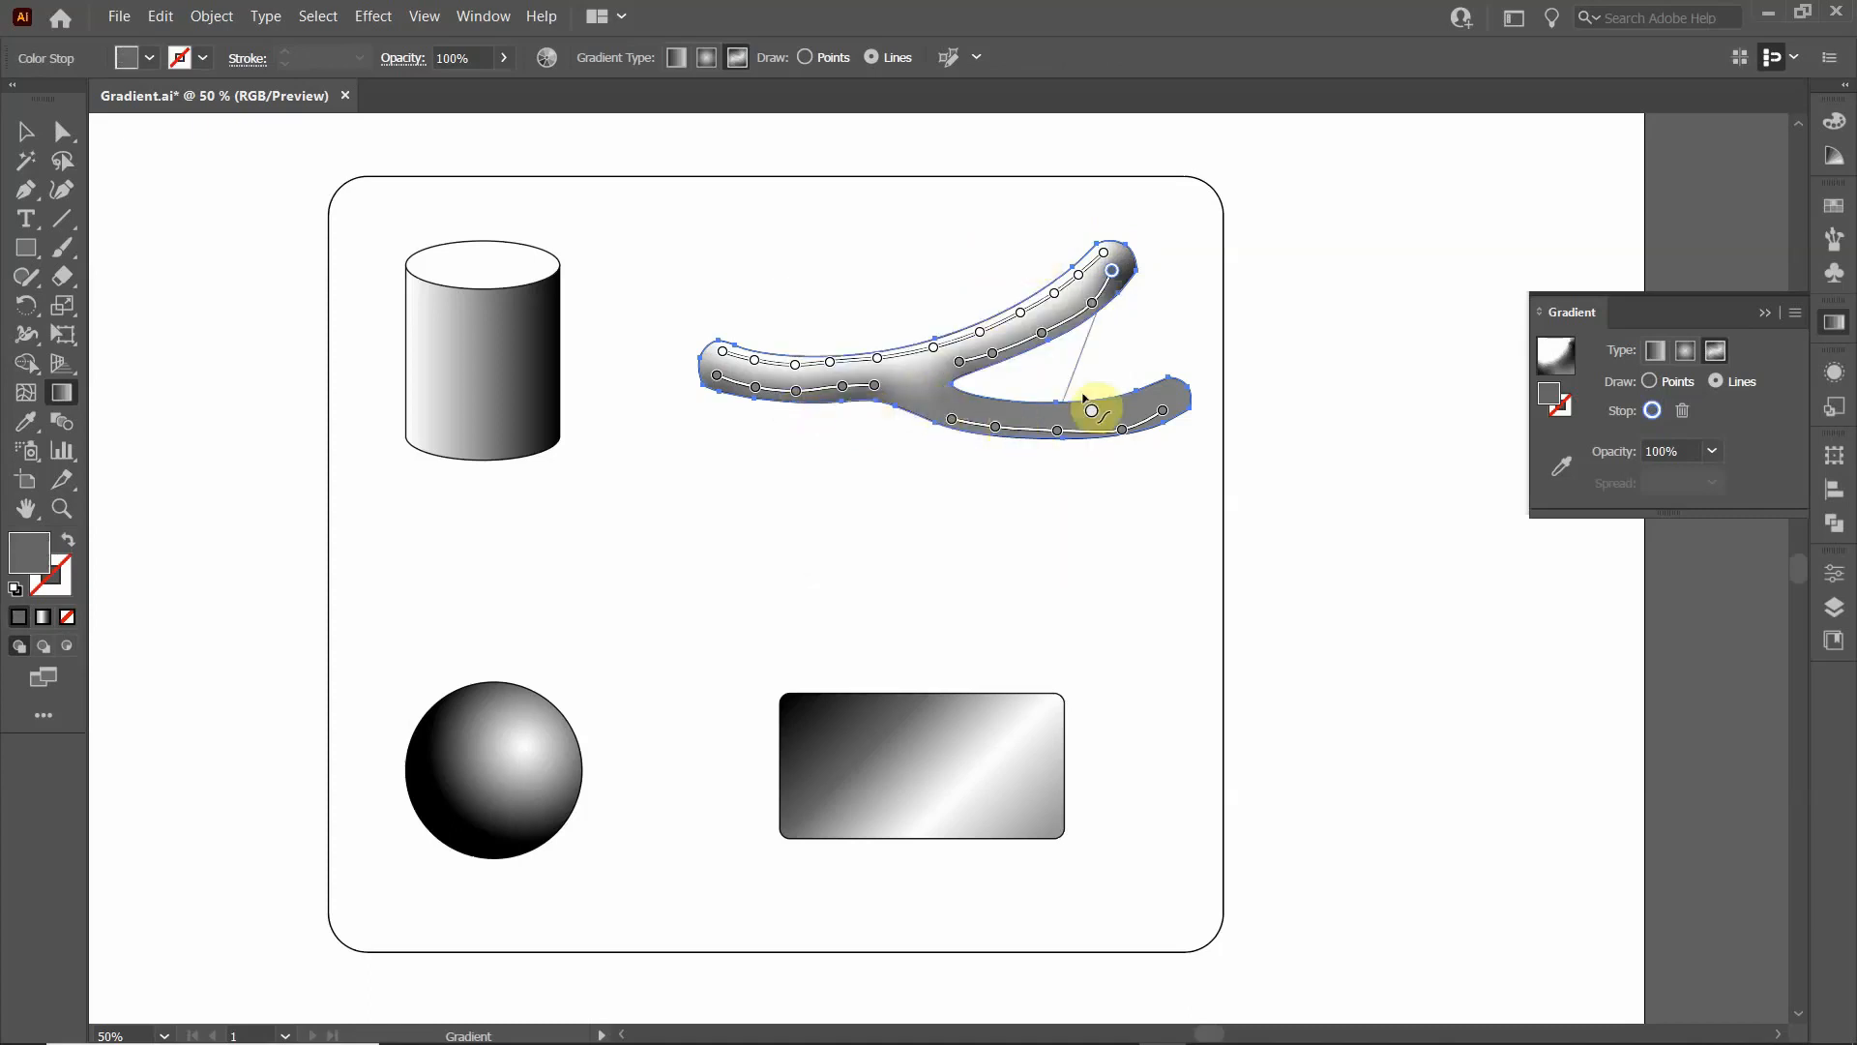
pyautogui.press('Escape')
# - Draw a line of white colour stops along the lower branch's upper side from the fork to its tip, and deselect the shape
pyautogui.moveTo(941, 376)
pyautogui.mouseDown()
pyautogui.moveTo(949, 411)
pyautogui.moveTo(1054, 417)
pyautogui.mouseUp()
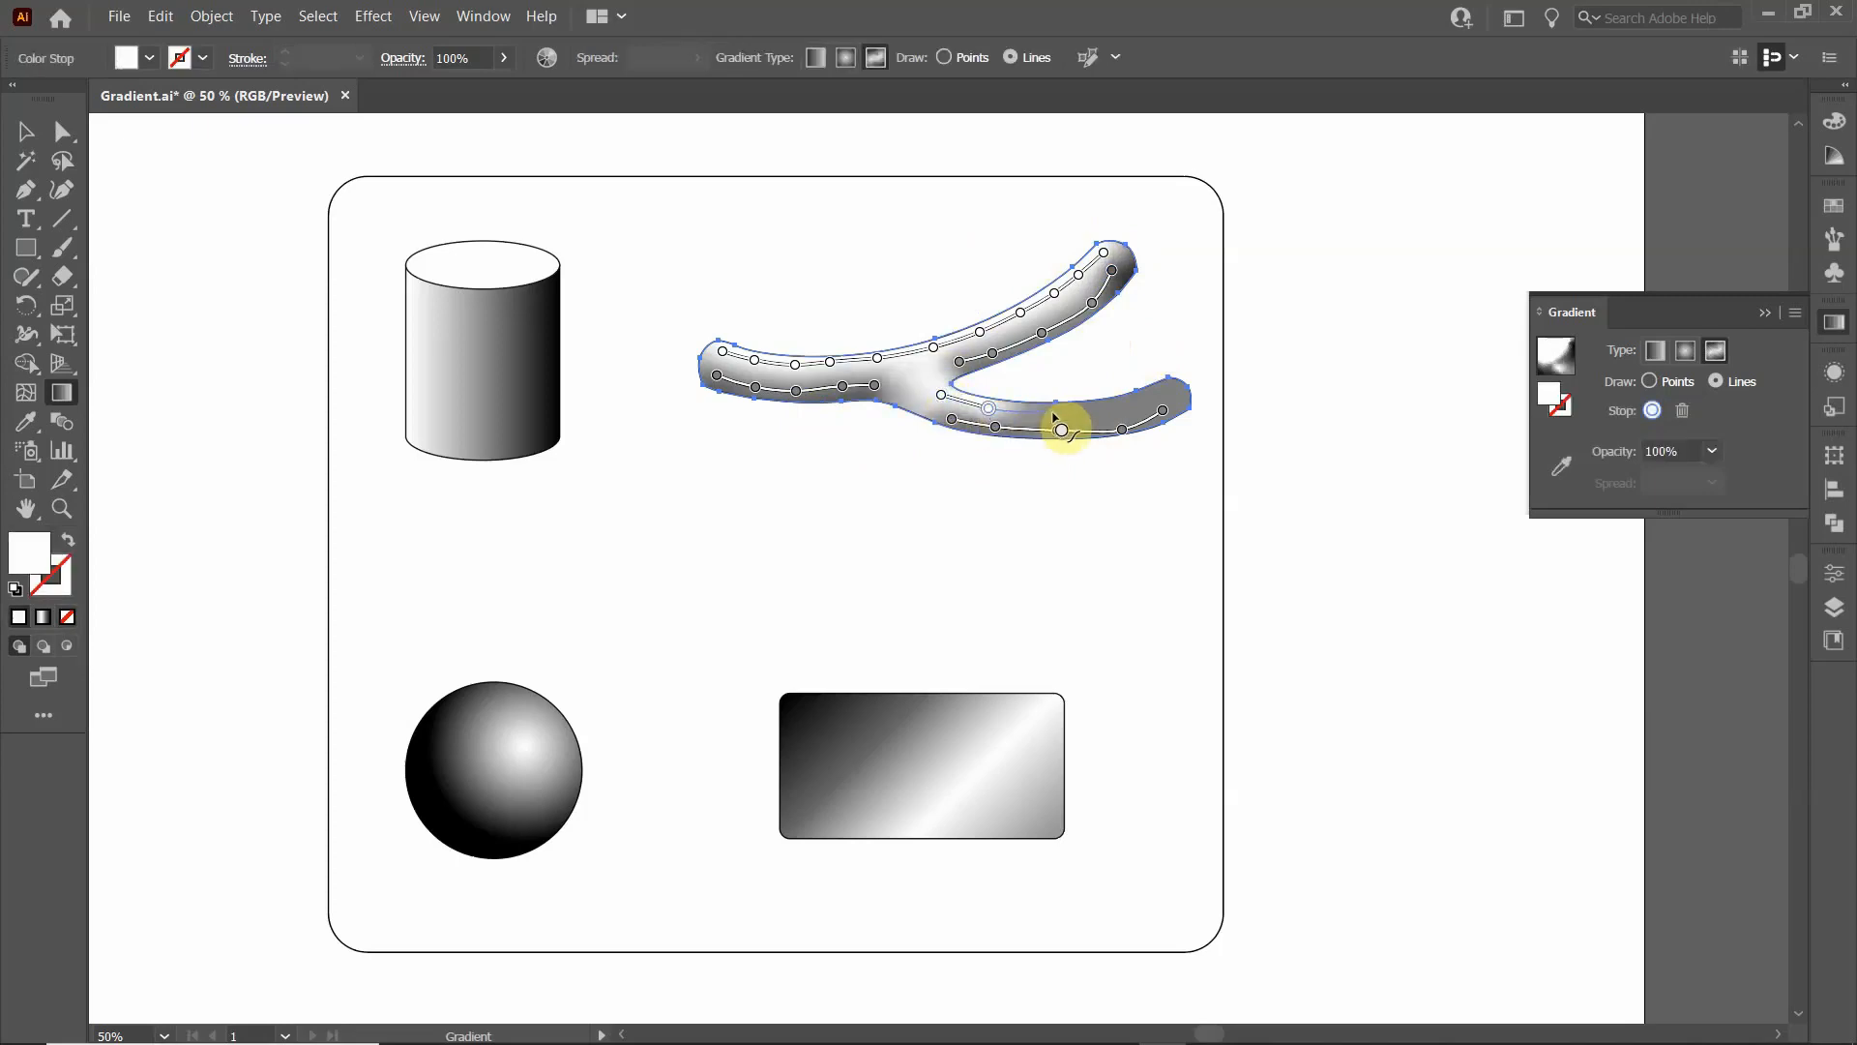
pyautogui.click(1052, 411)
pyautogui.click(1109, 404)
pyautogui.click(1154, 392)
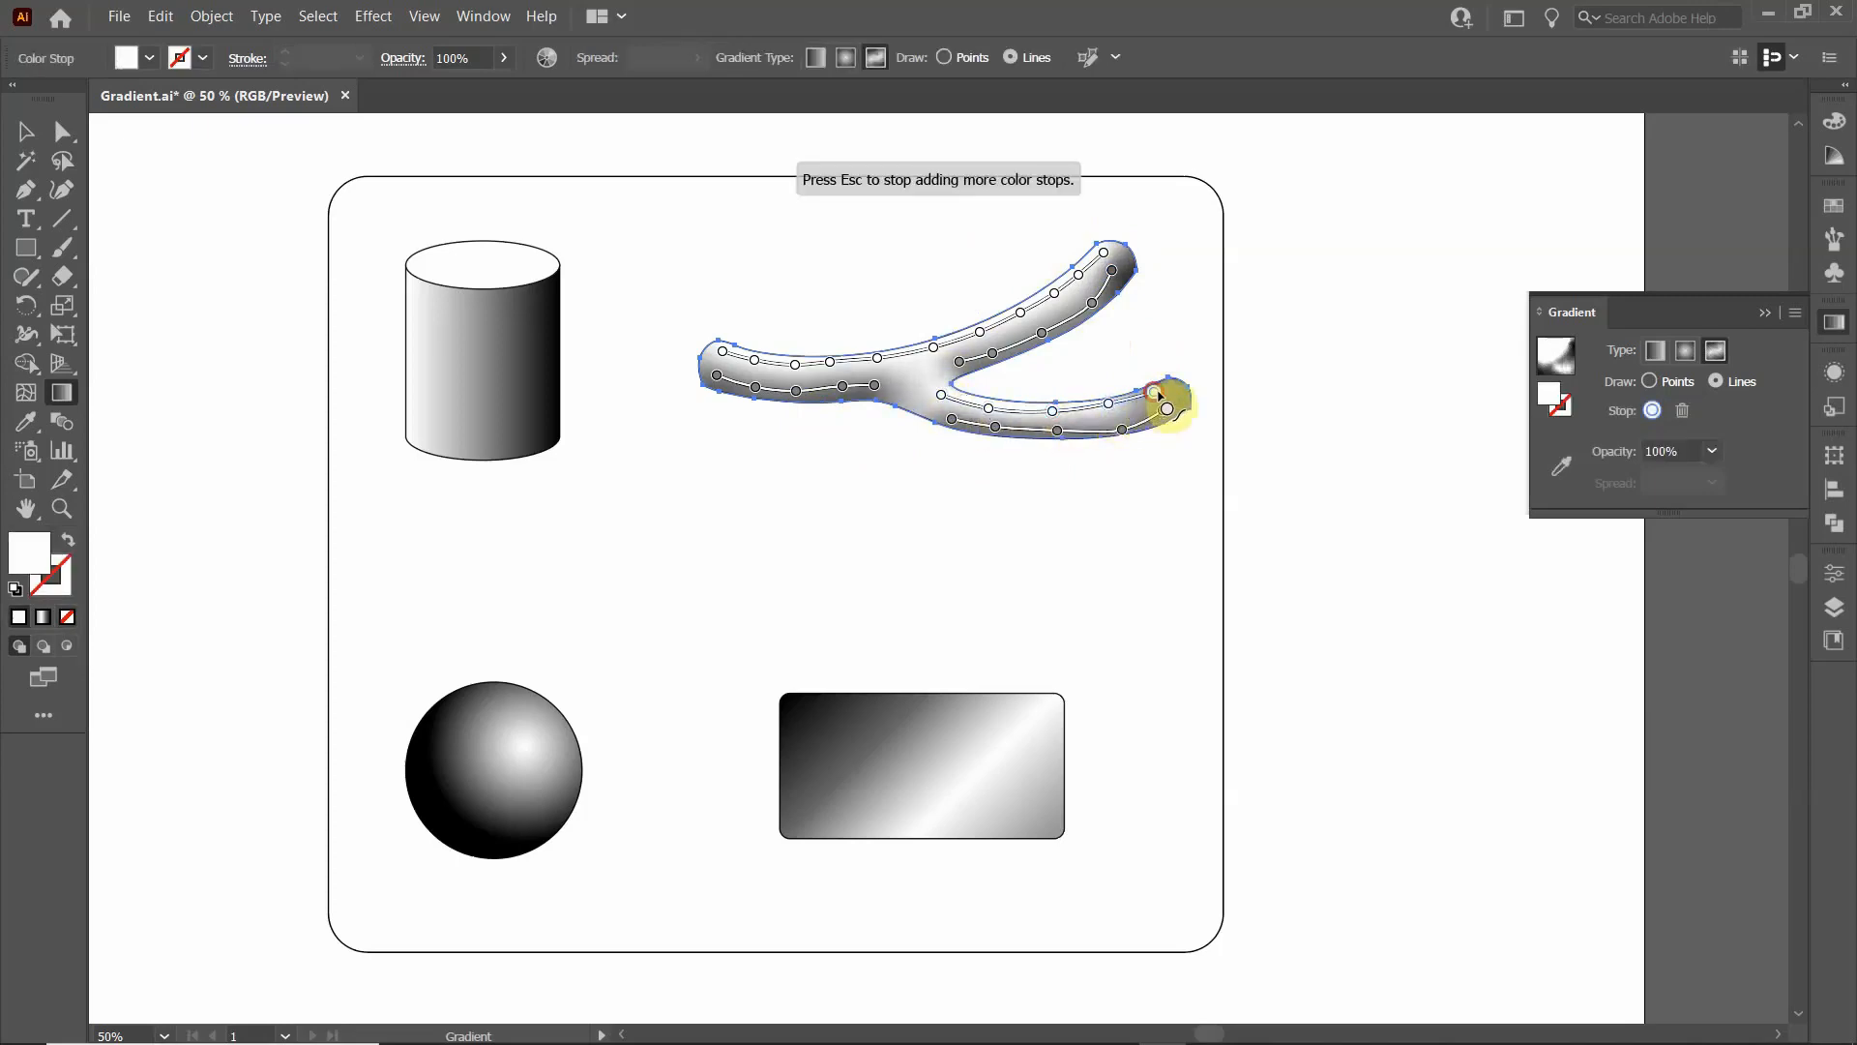
pyautogui.press('Escape')
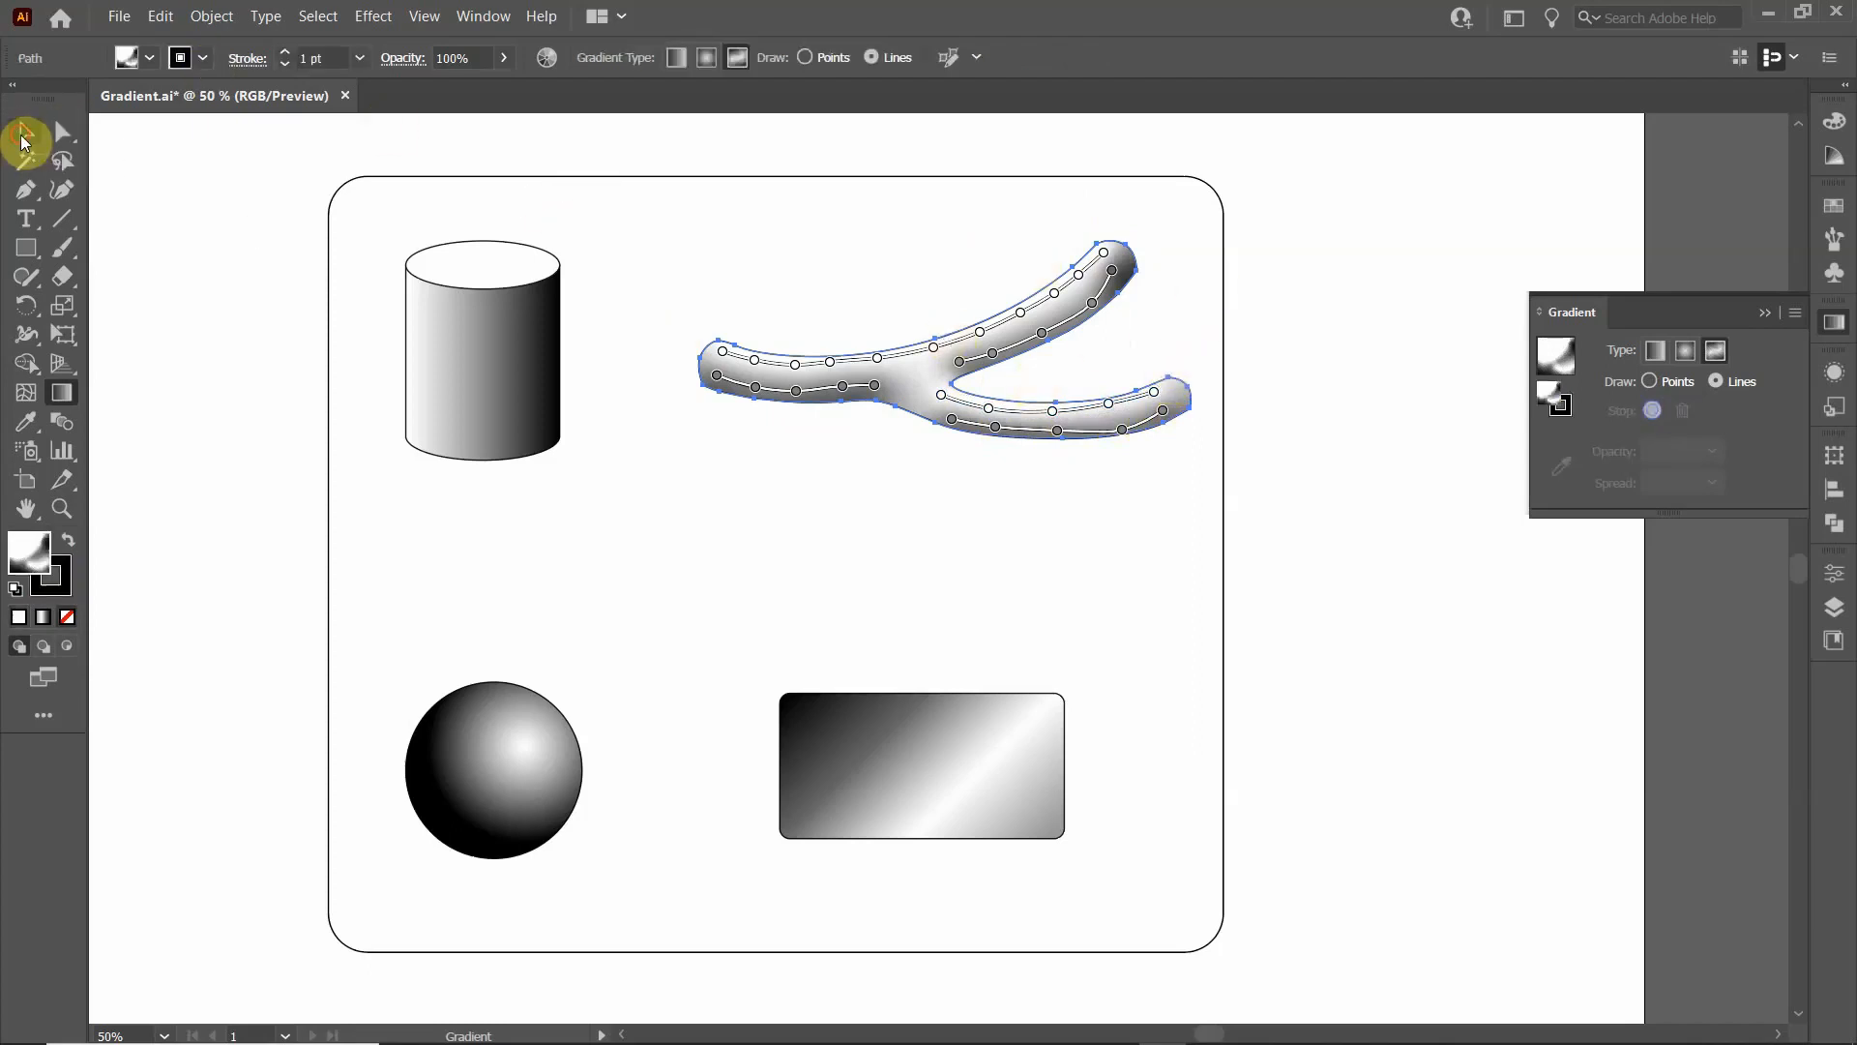
pyautogui.click(25, 139)
pyautogui.click(874, 464)
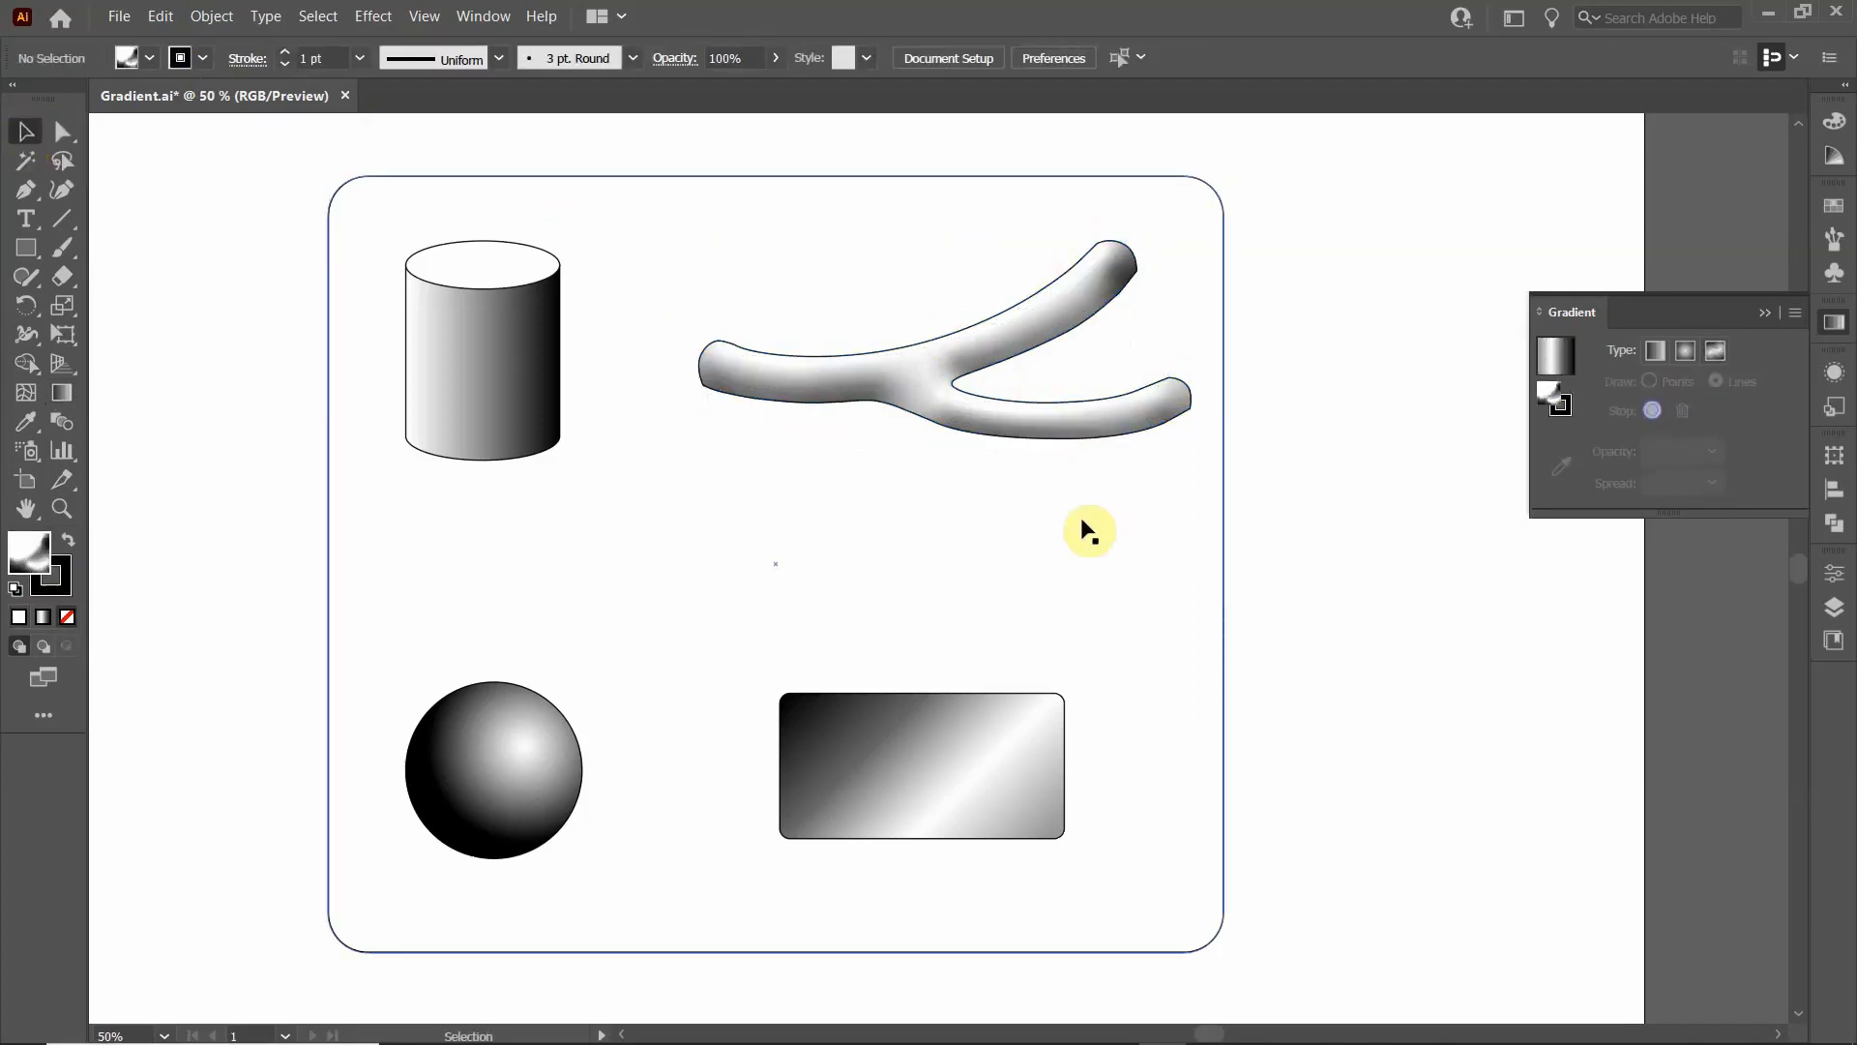
# - Reopen the branching shape's gradient in isolation, move the upper branch's dark end stop closer to the edge and recolour it medium grey
pyautogui.click(1006, 364)
pyautogui.doubleClick(1013, 337)
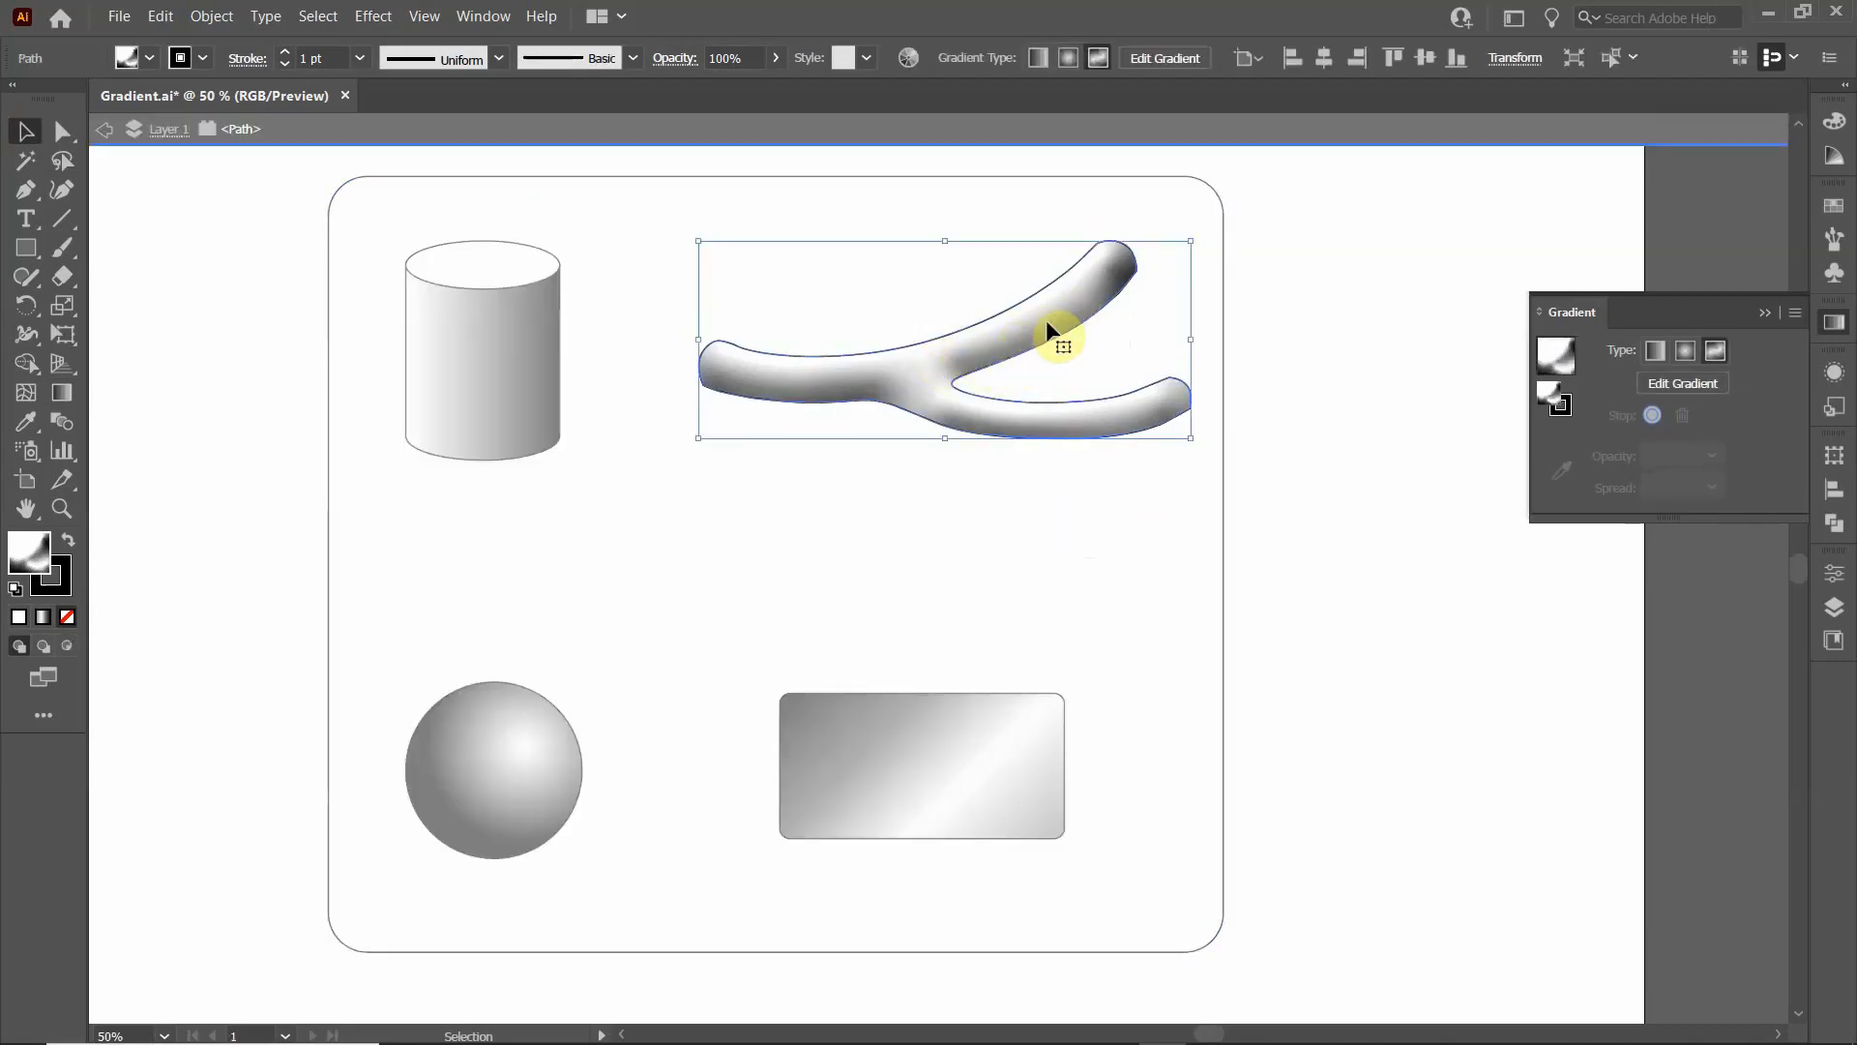
pyautogui.click(1715, 377)
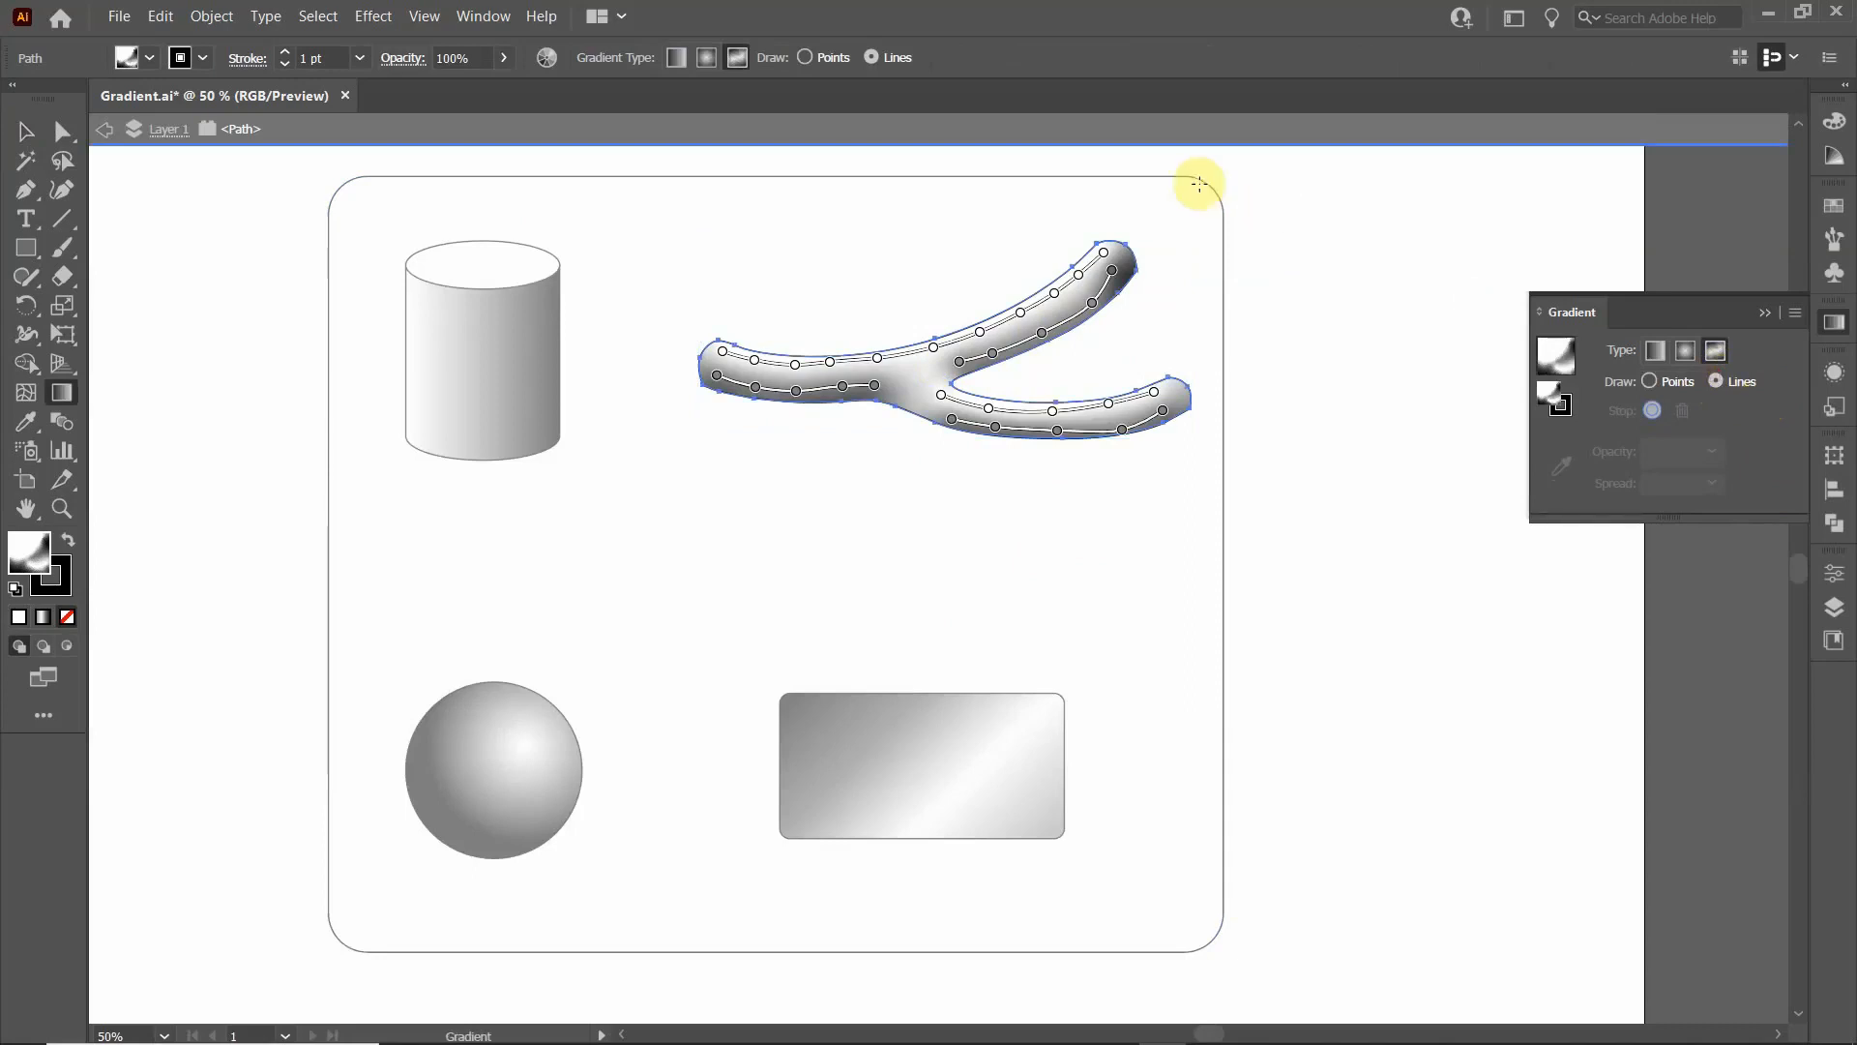
pyautogui.moveTo(1114, 277); pyautogui.dragTo(1121, 277)
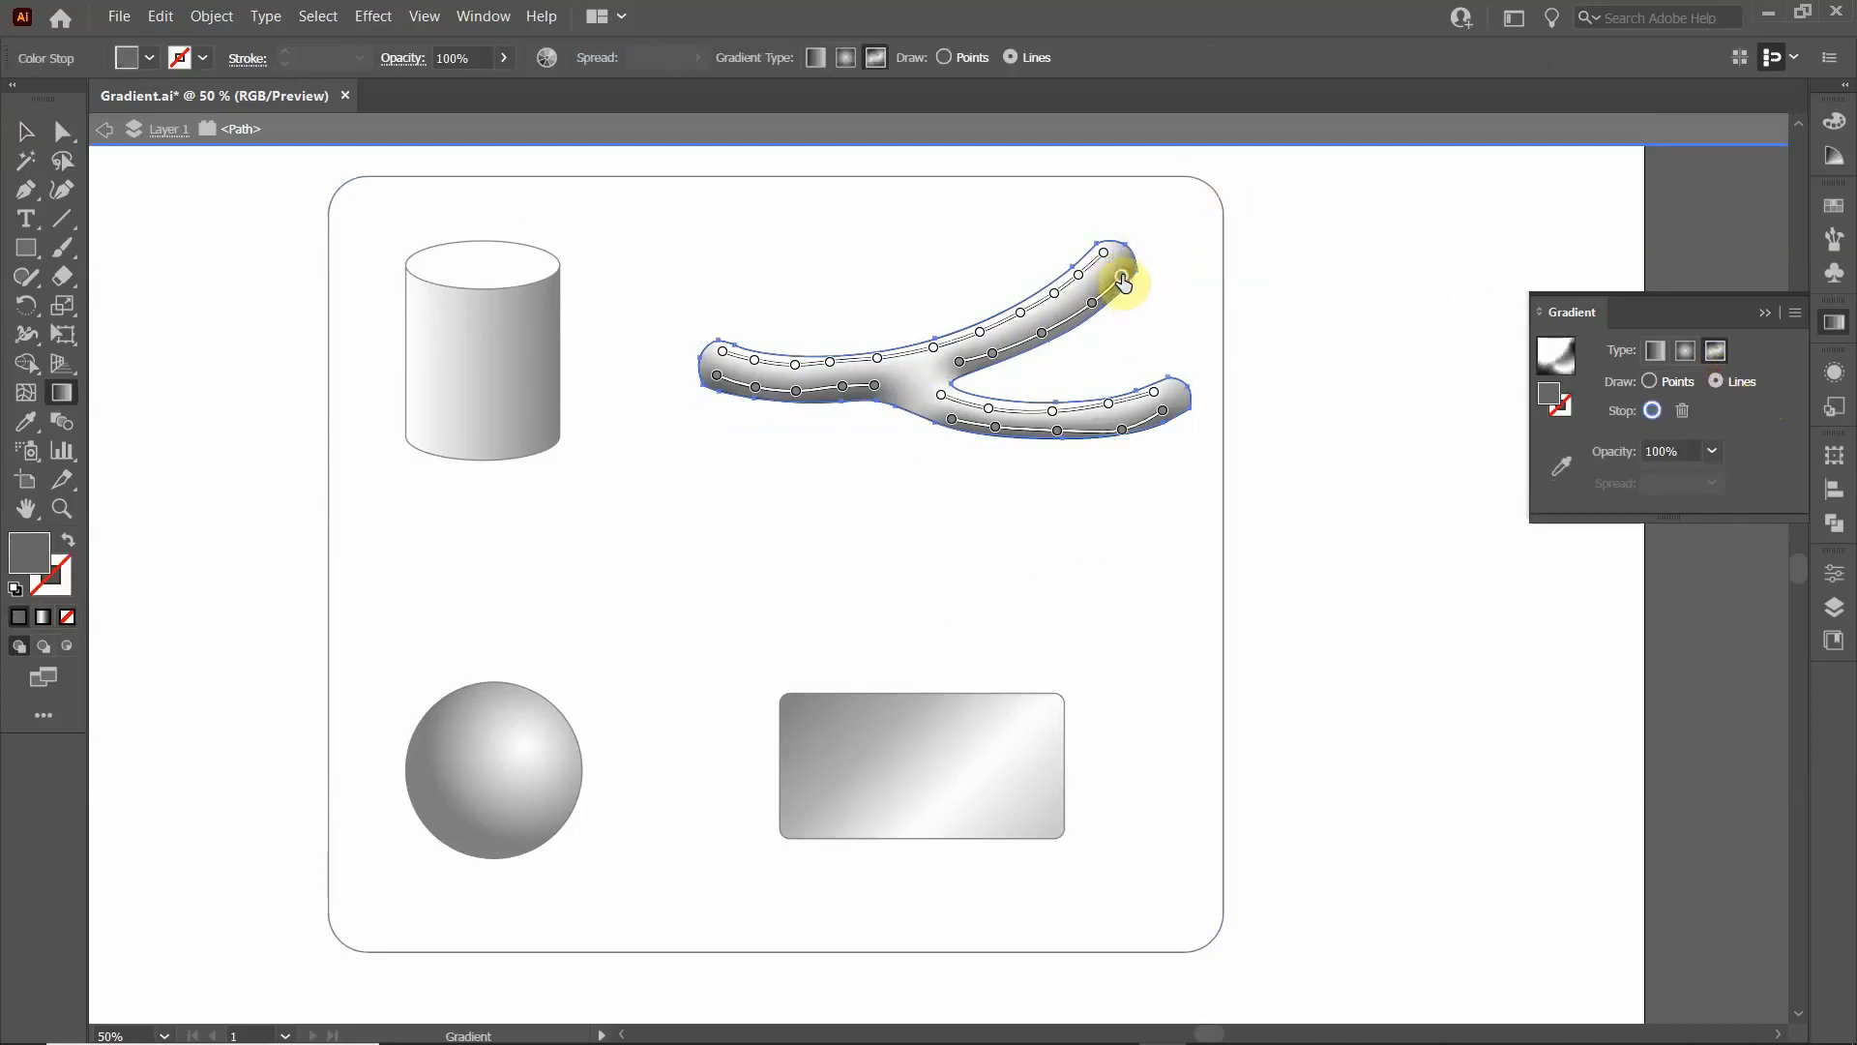
pyautogui.doubleClick(1122, 281)
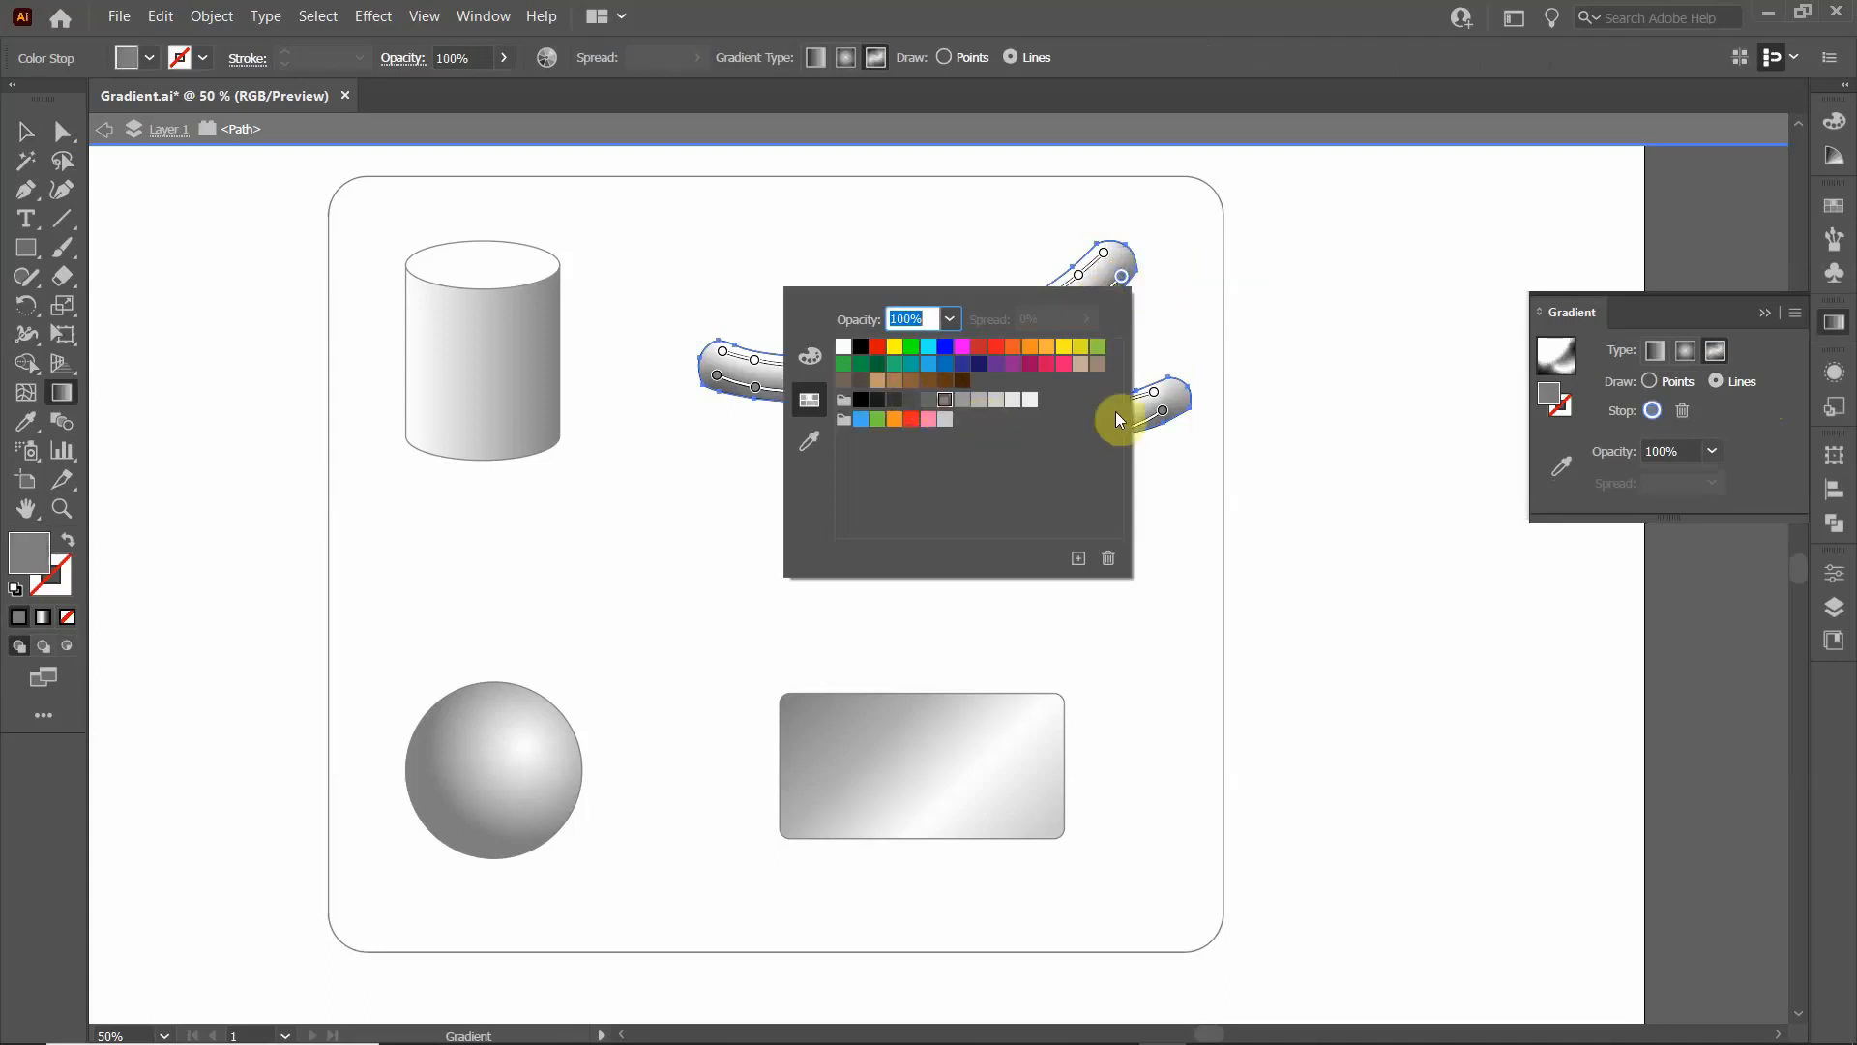
pyautogui.click(1175, 249)
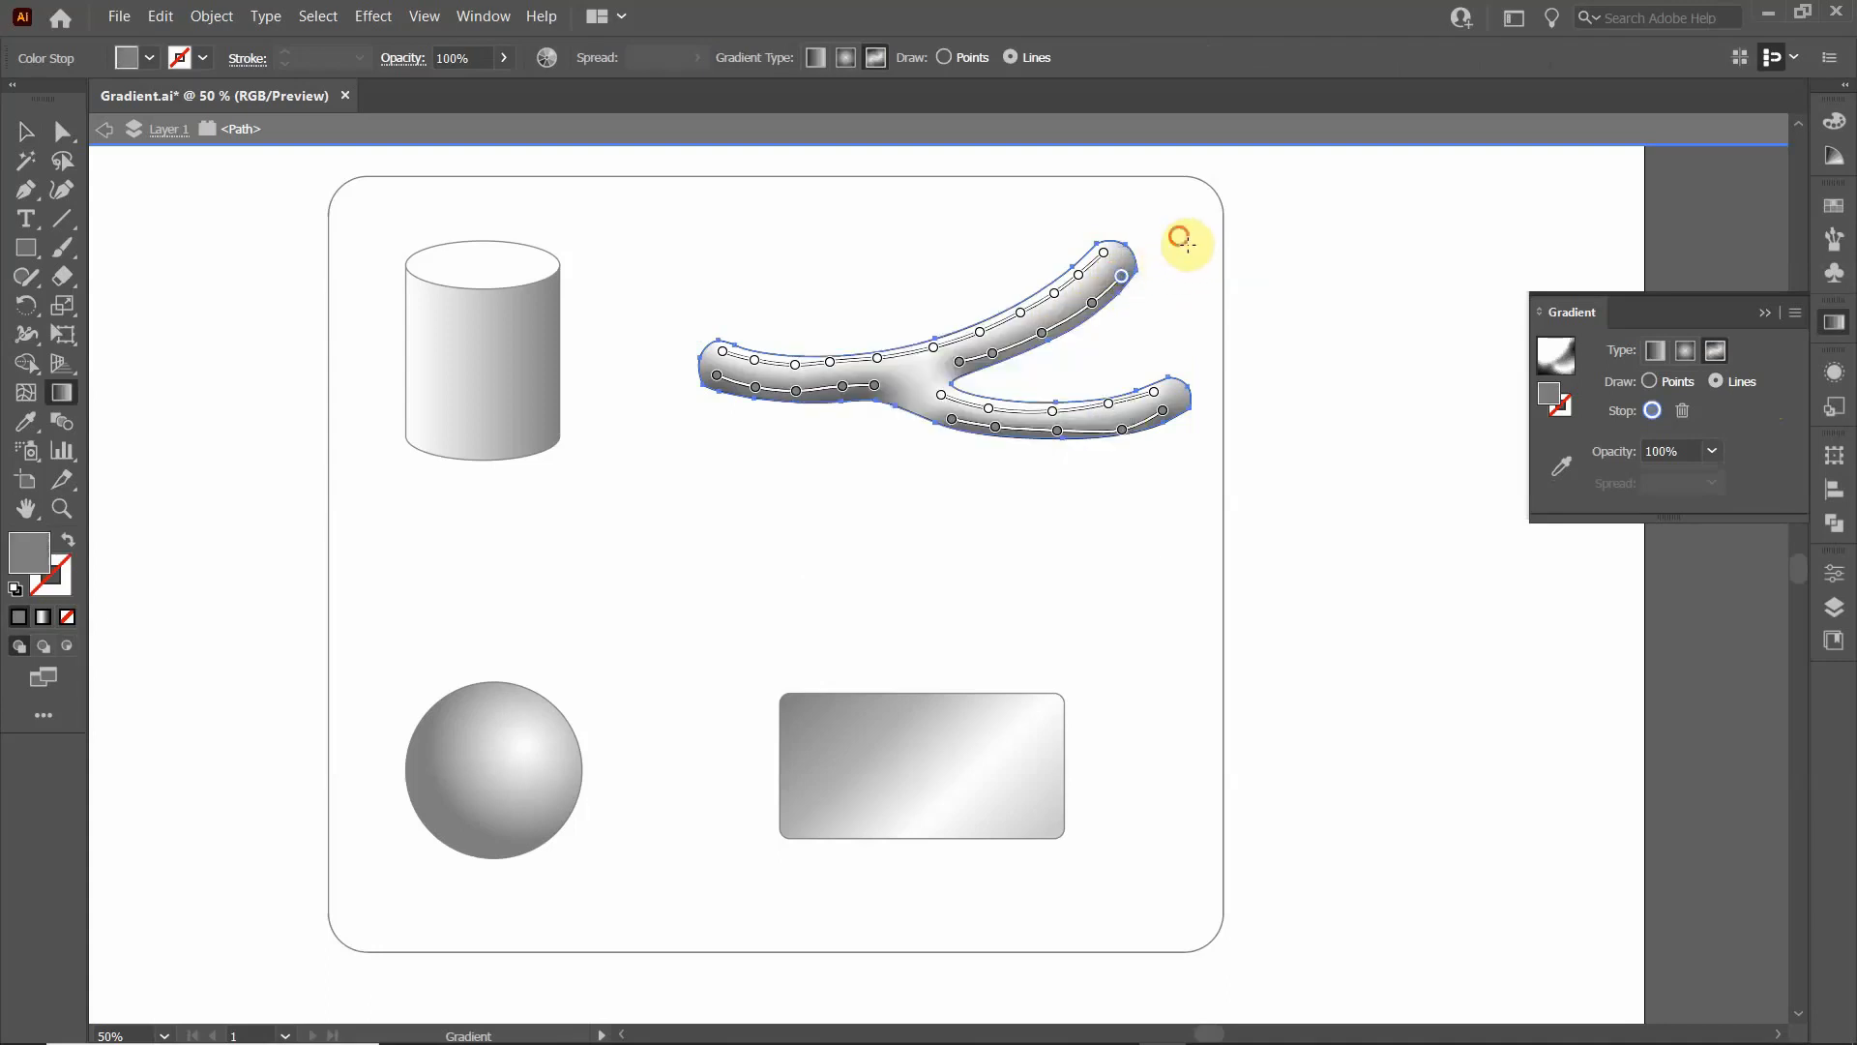
# - Nudge the grey stops near the lower branch's tip and on the single arm beside the fork, and leave isolation with nothing selected
pyautogui.click(1121, 428)
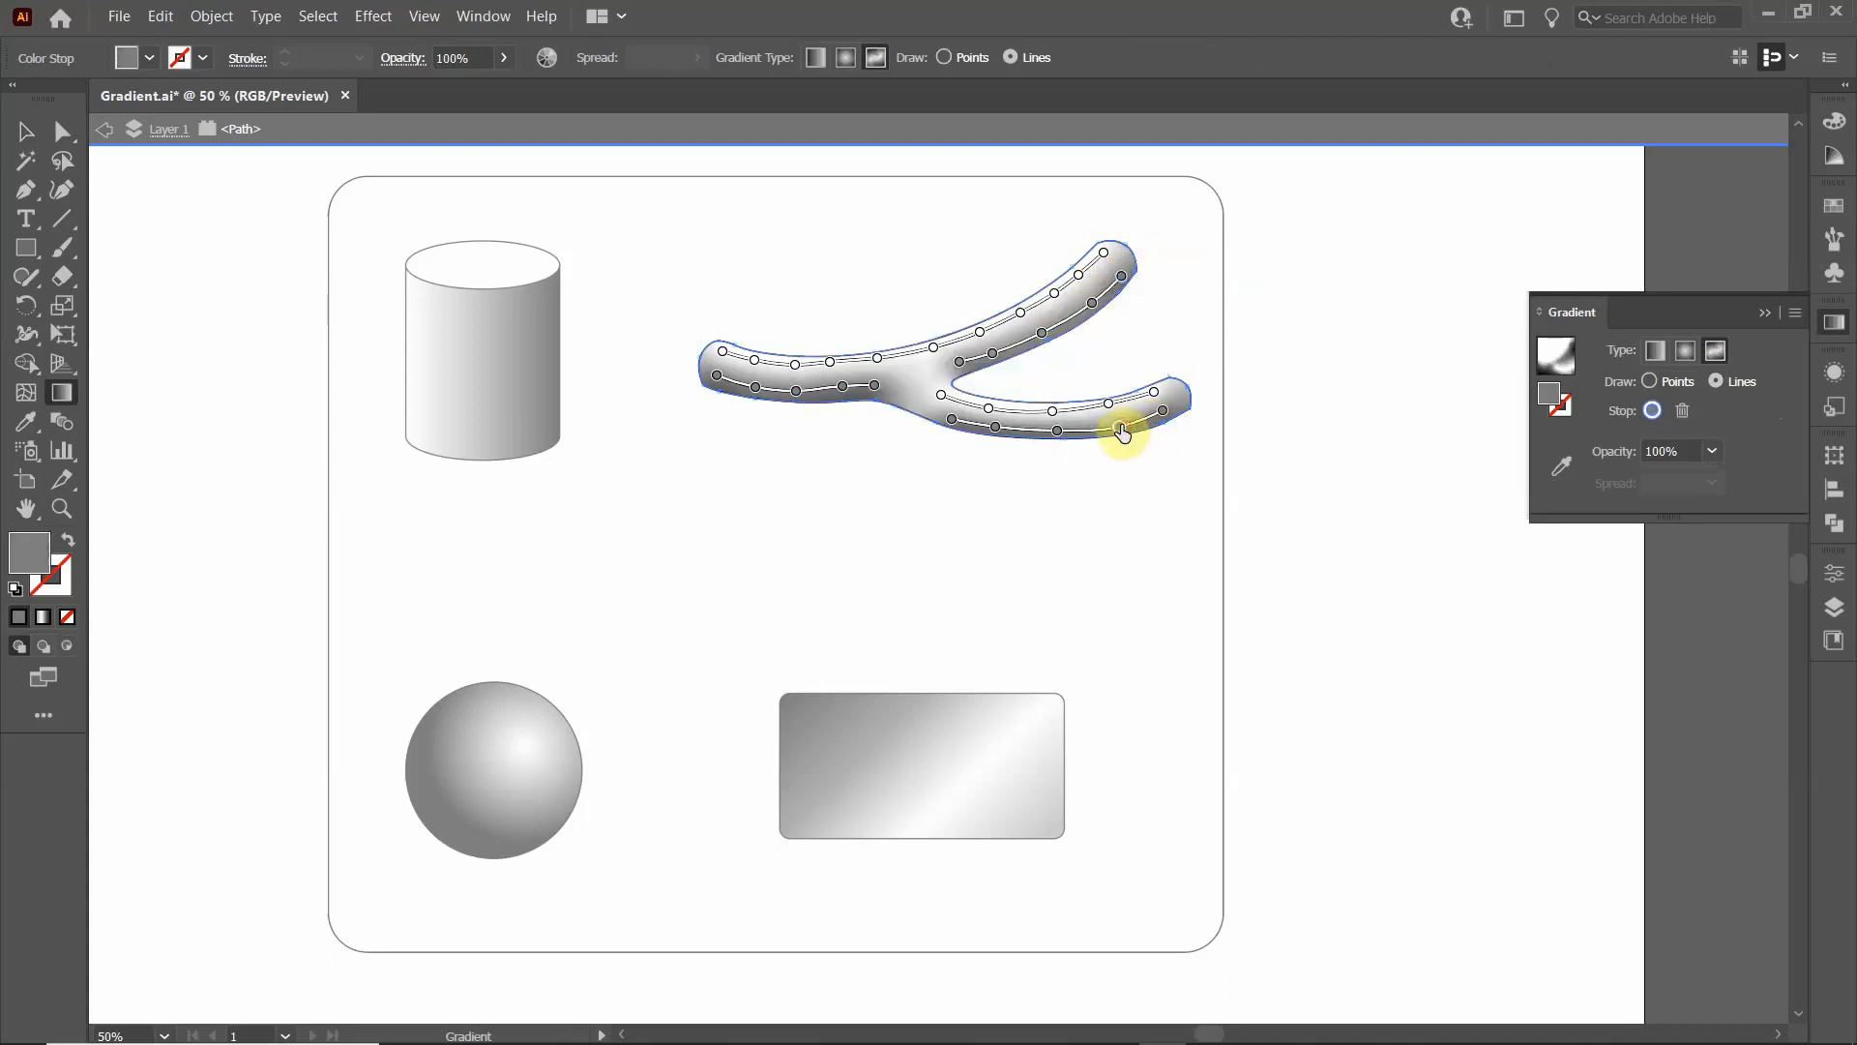
pyautogui.click(847, 392)
pyautogui.click(875, 387)
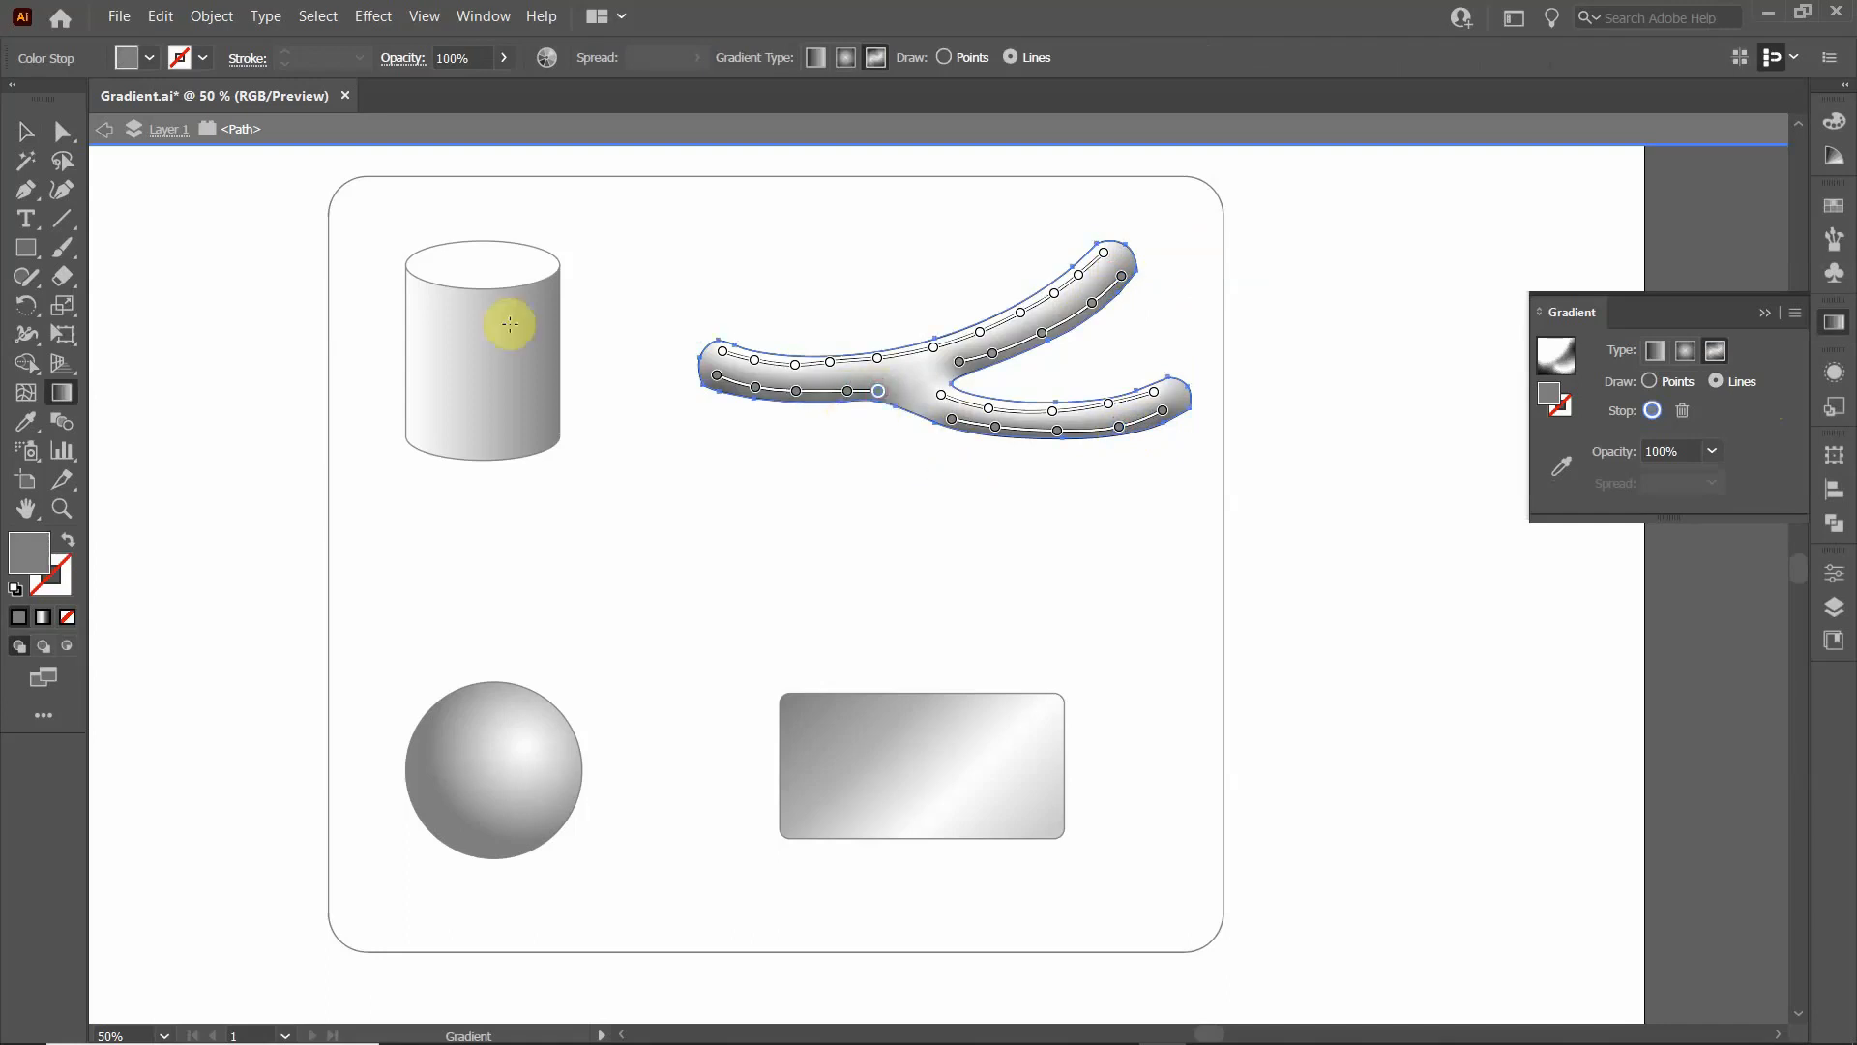
pyautogui.click(713, 312)
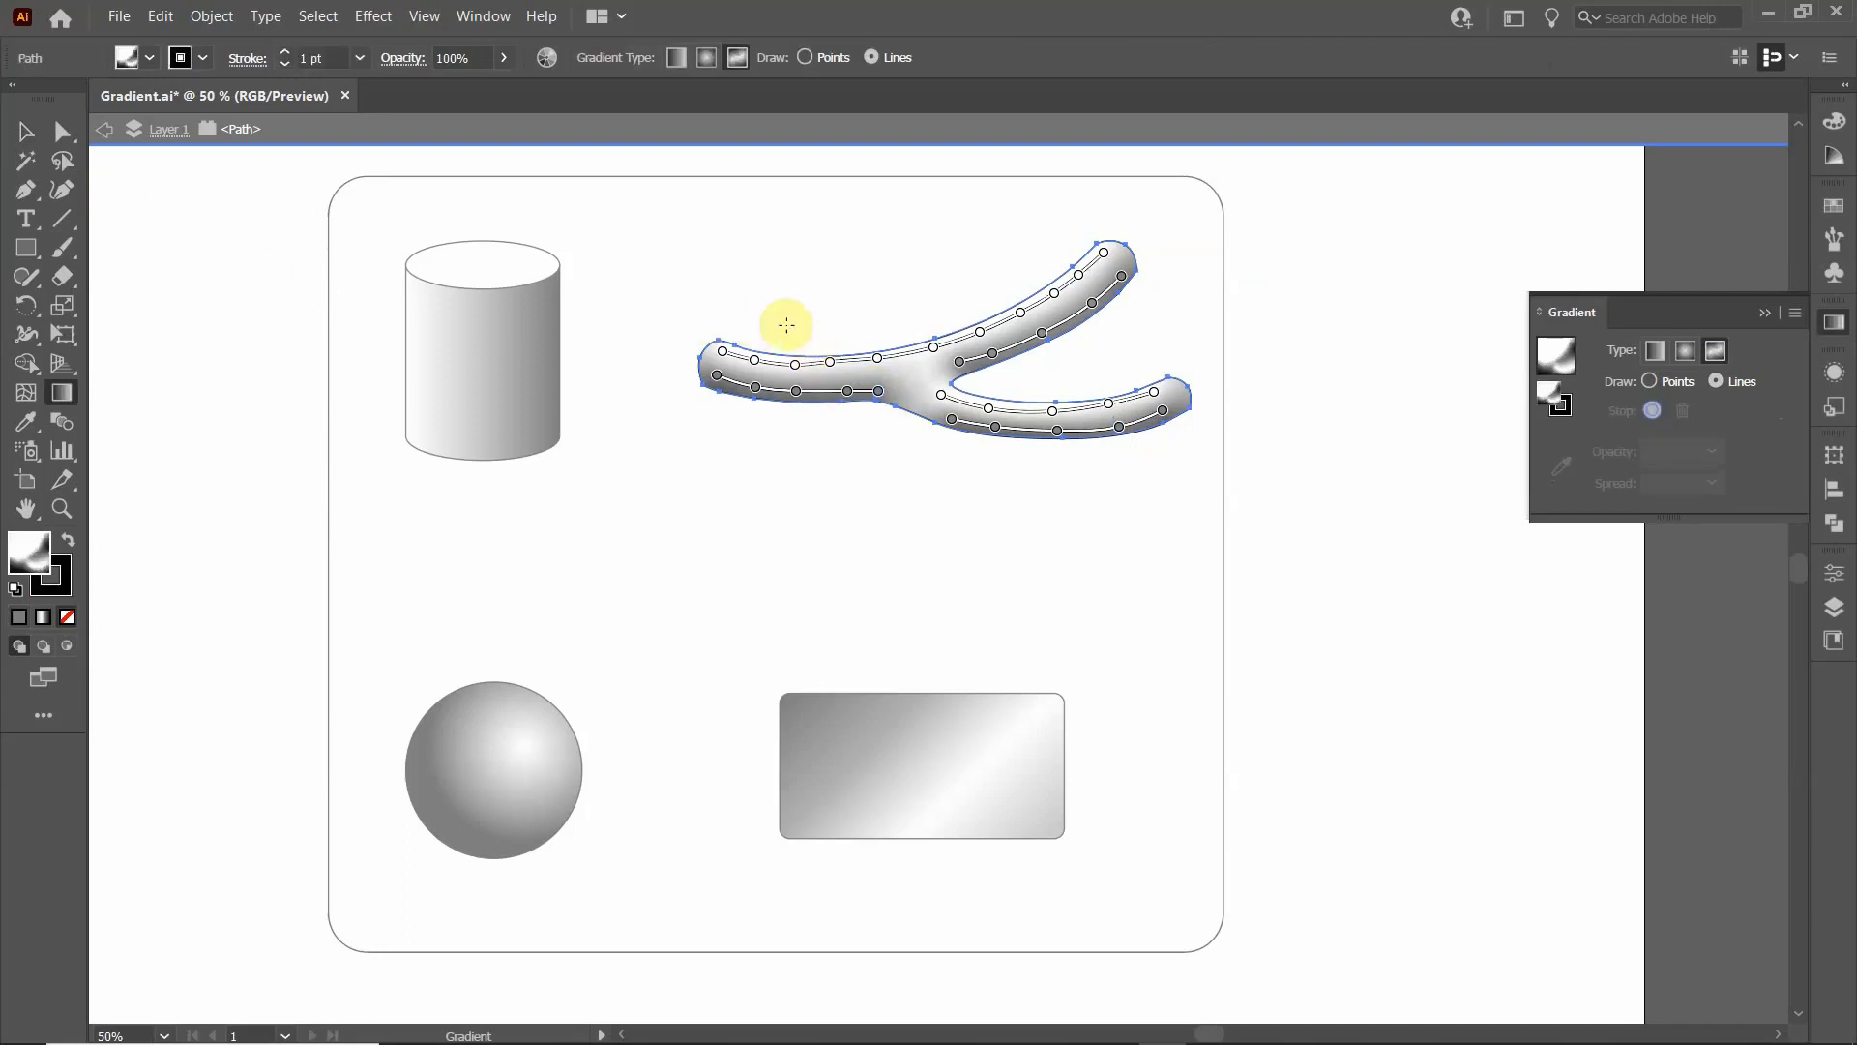
pyautogui.press('Escape')
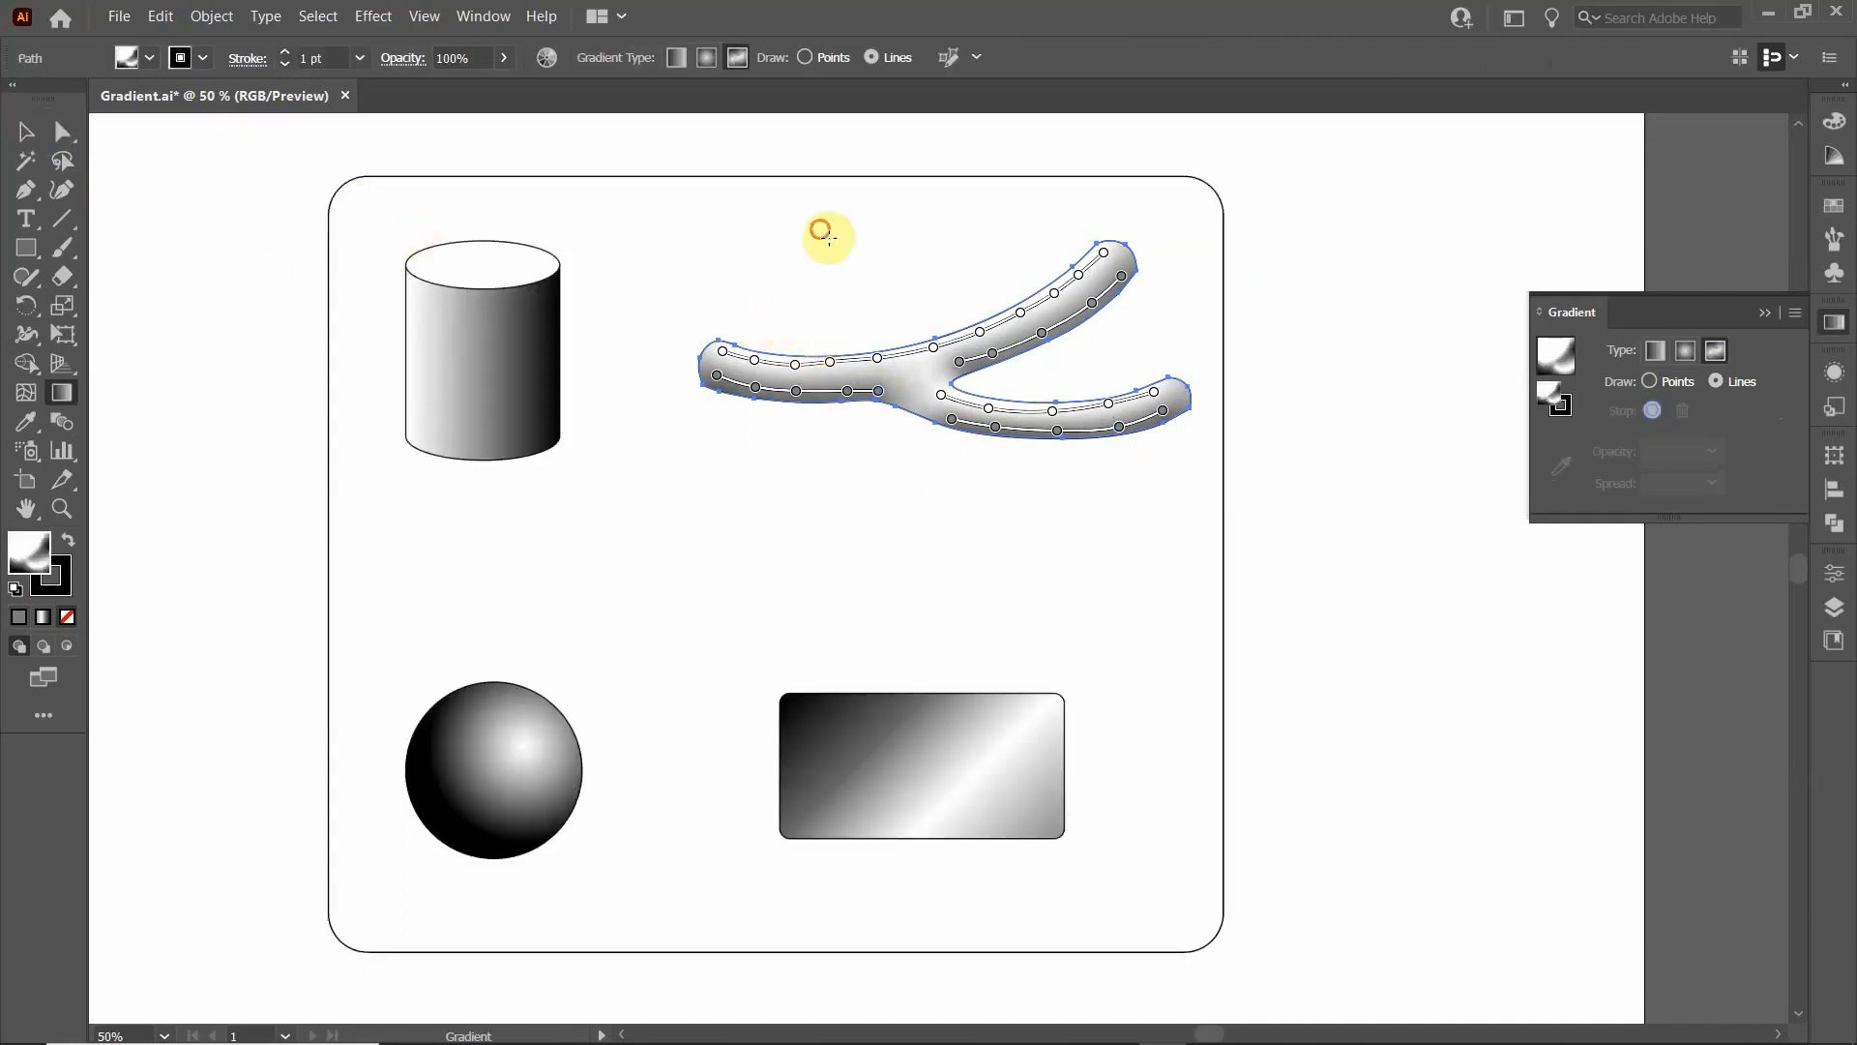
pyautogui.click(26, 130)
pyautogui.click(981, 495)
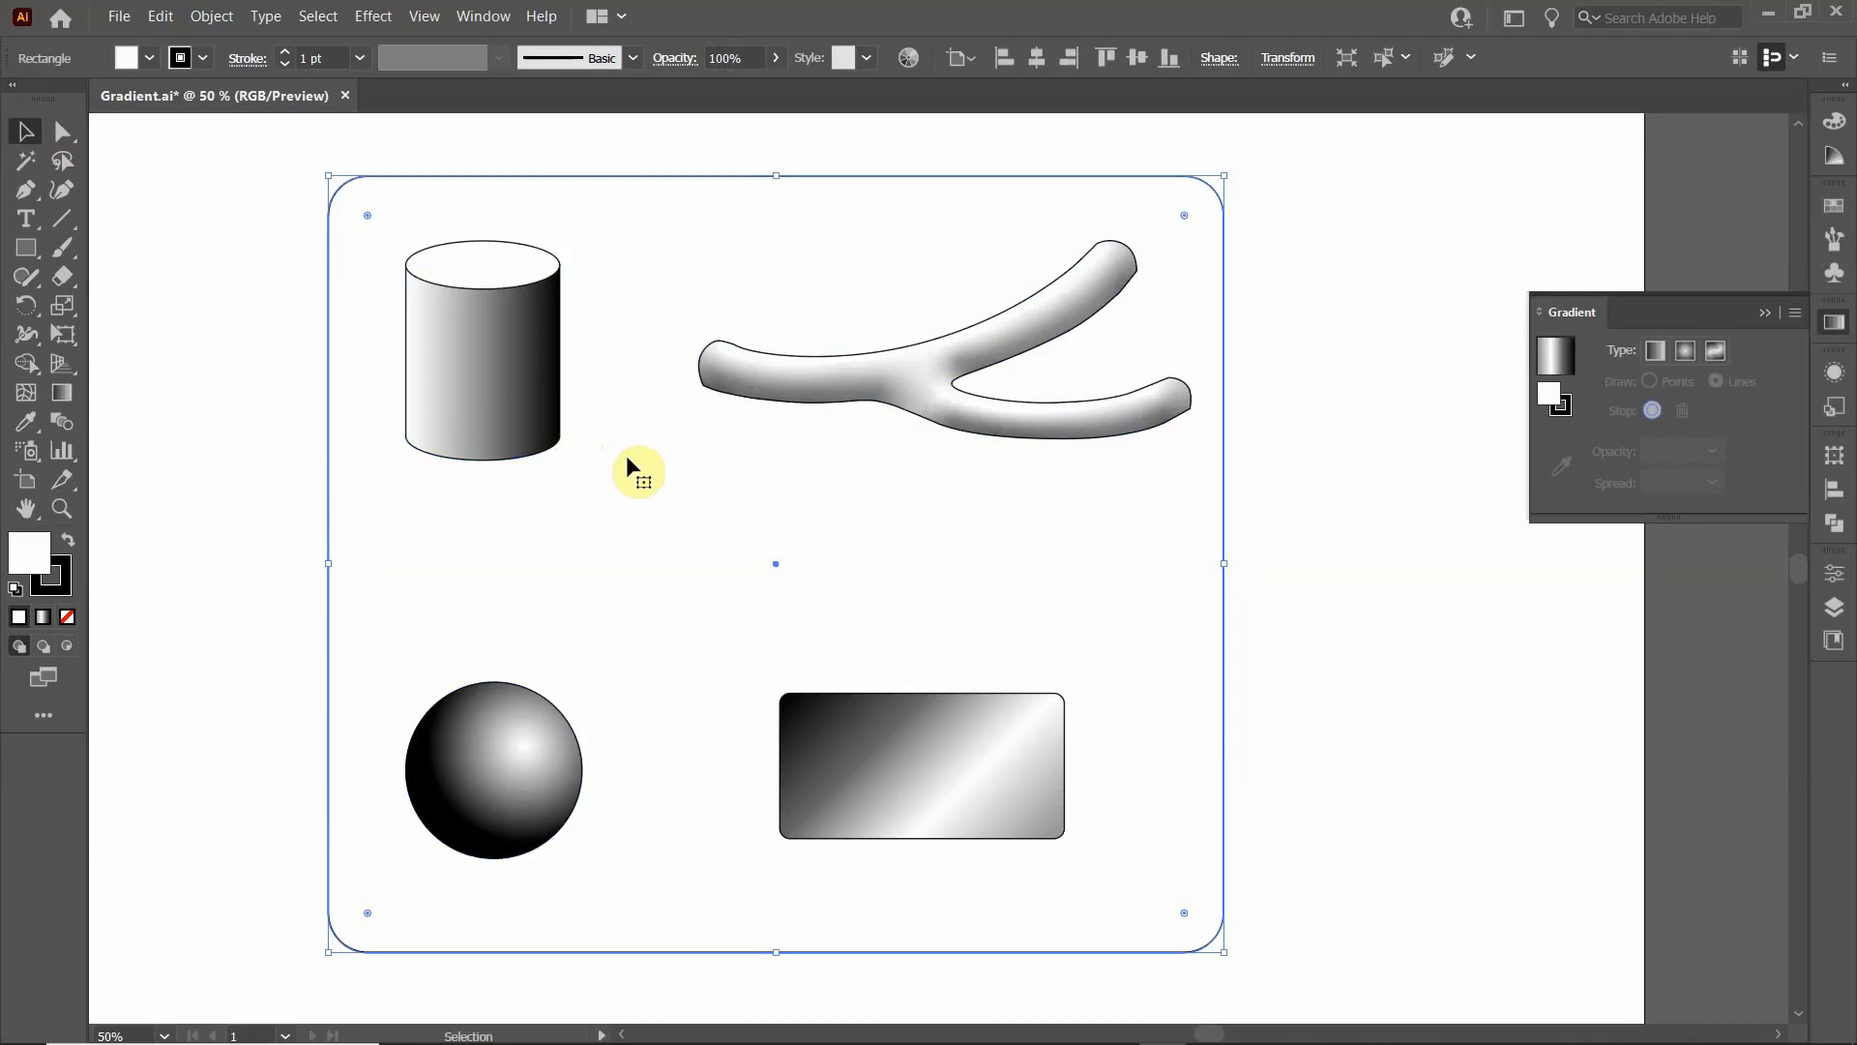
pyautogui.click(191, 274)
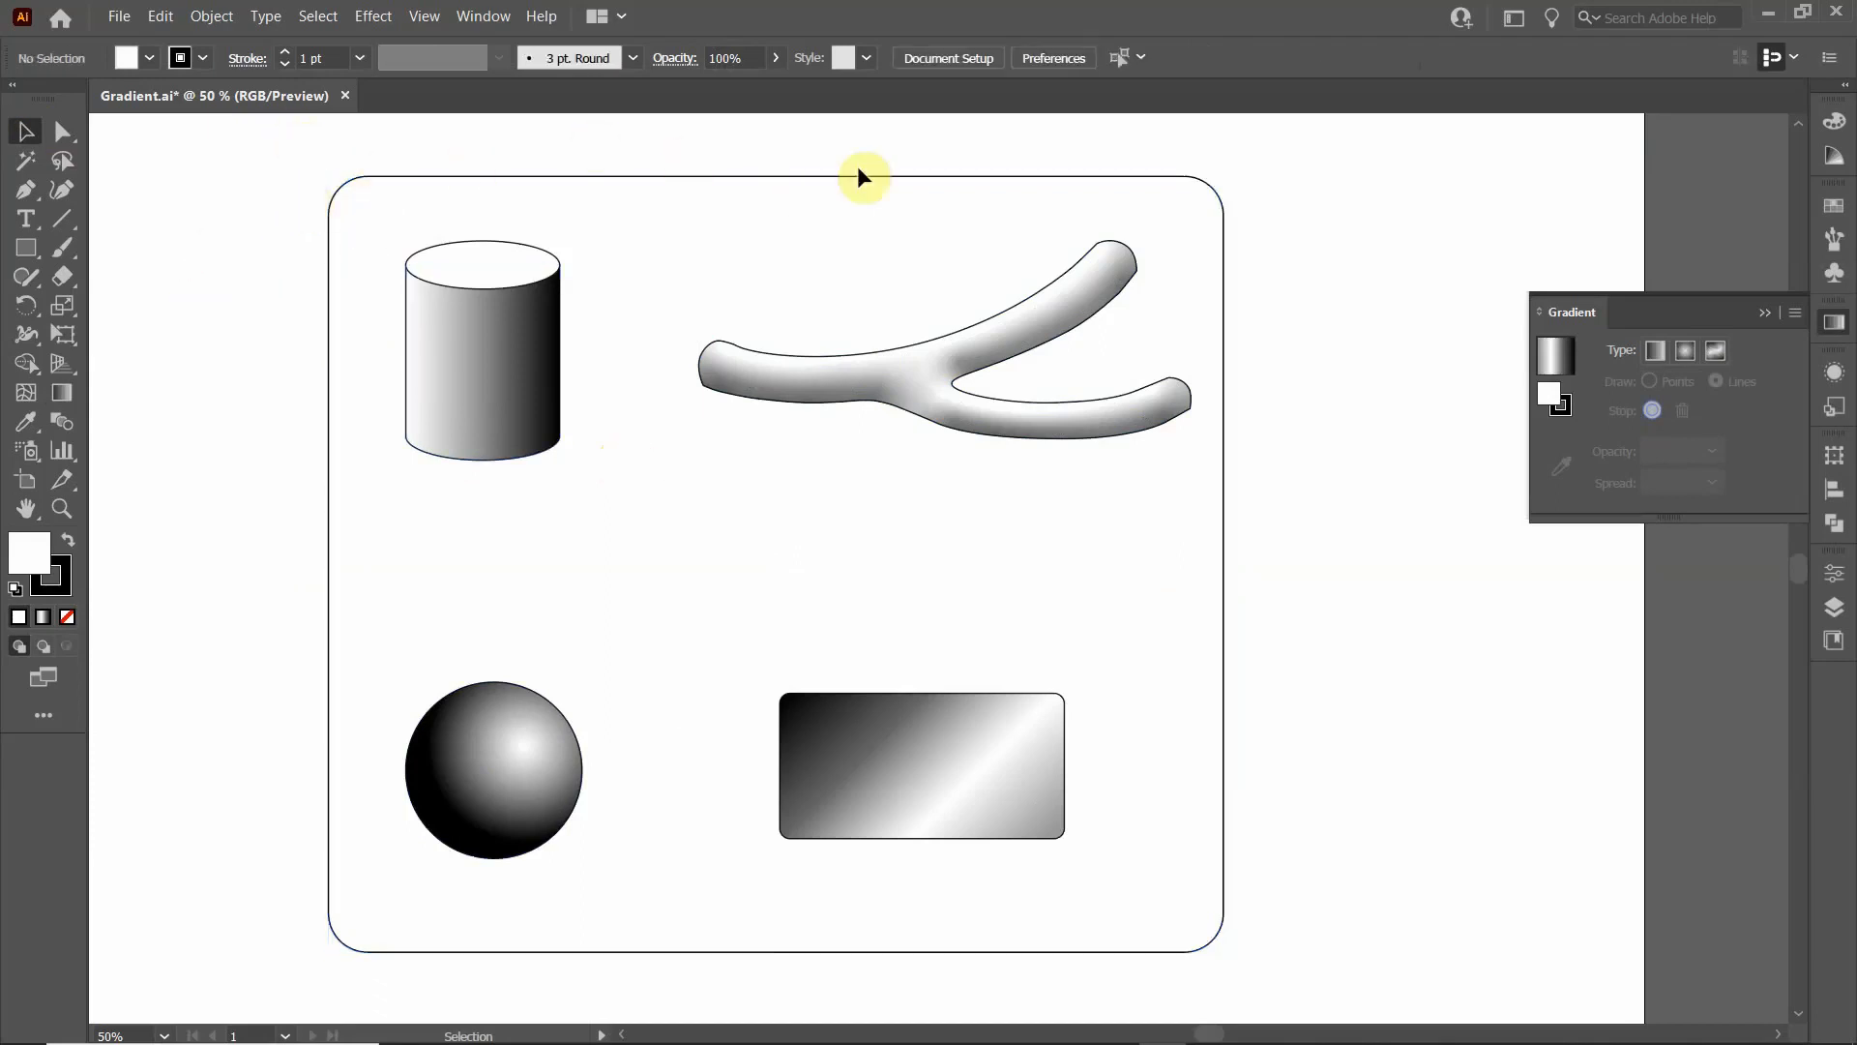
# - Apply a freeform gradient to the large rounded background rectangle
pyautogui.click(1030, 176)
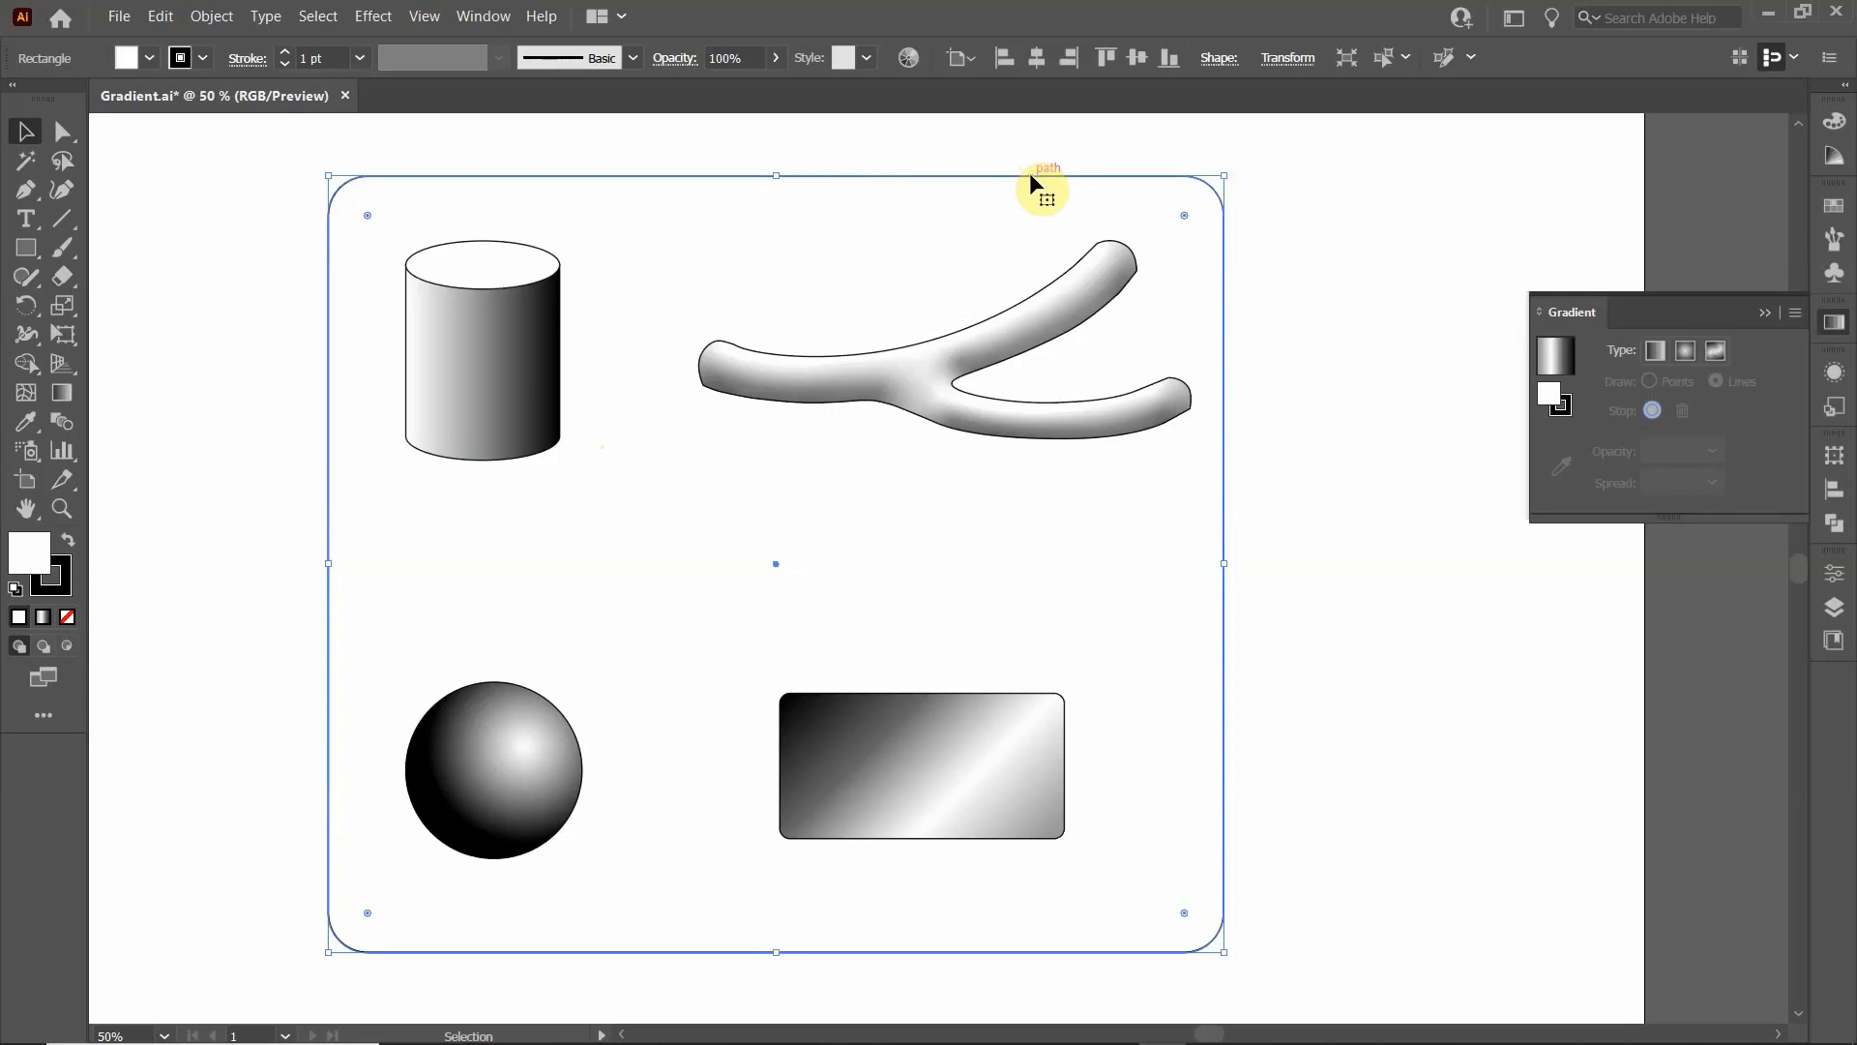
pyautogui.click(1716, 351)
pyautogui.click(1715, 383)
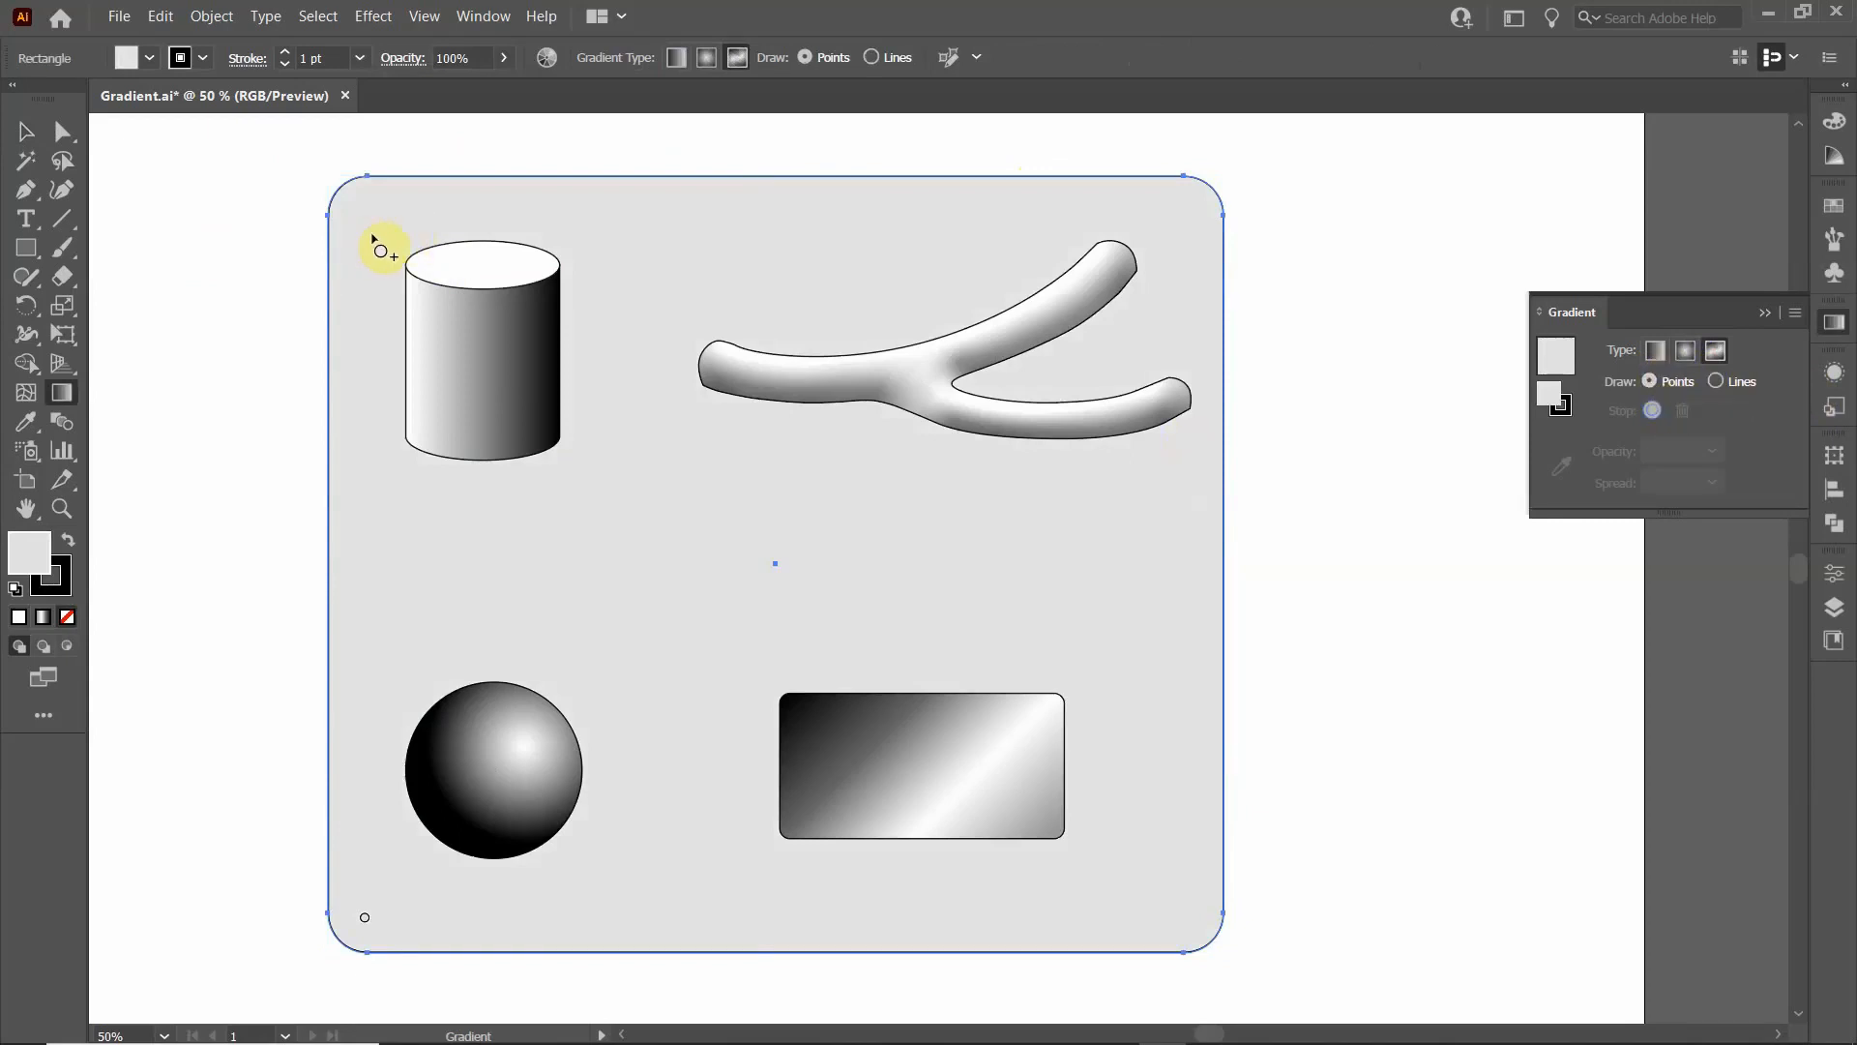
# - Move the background's colour stop up and inward to just below the sphere's left side and recolour it dark green
pyautogui.moveTo(365, 916); pyautogui.dragTo(399, 876)
pyautogui.doubleClick(399, 878)
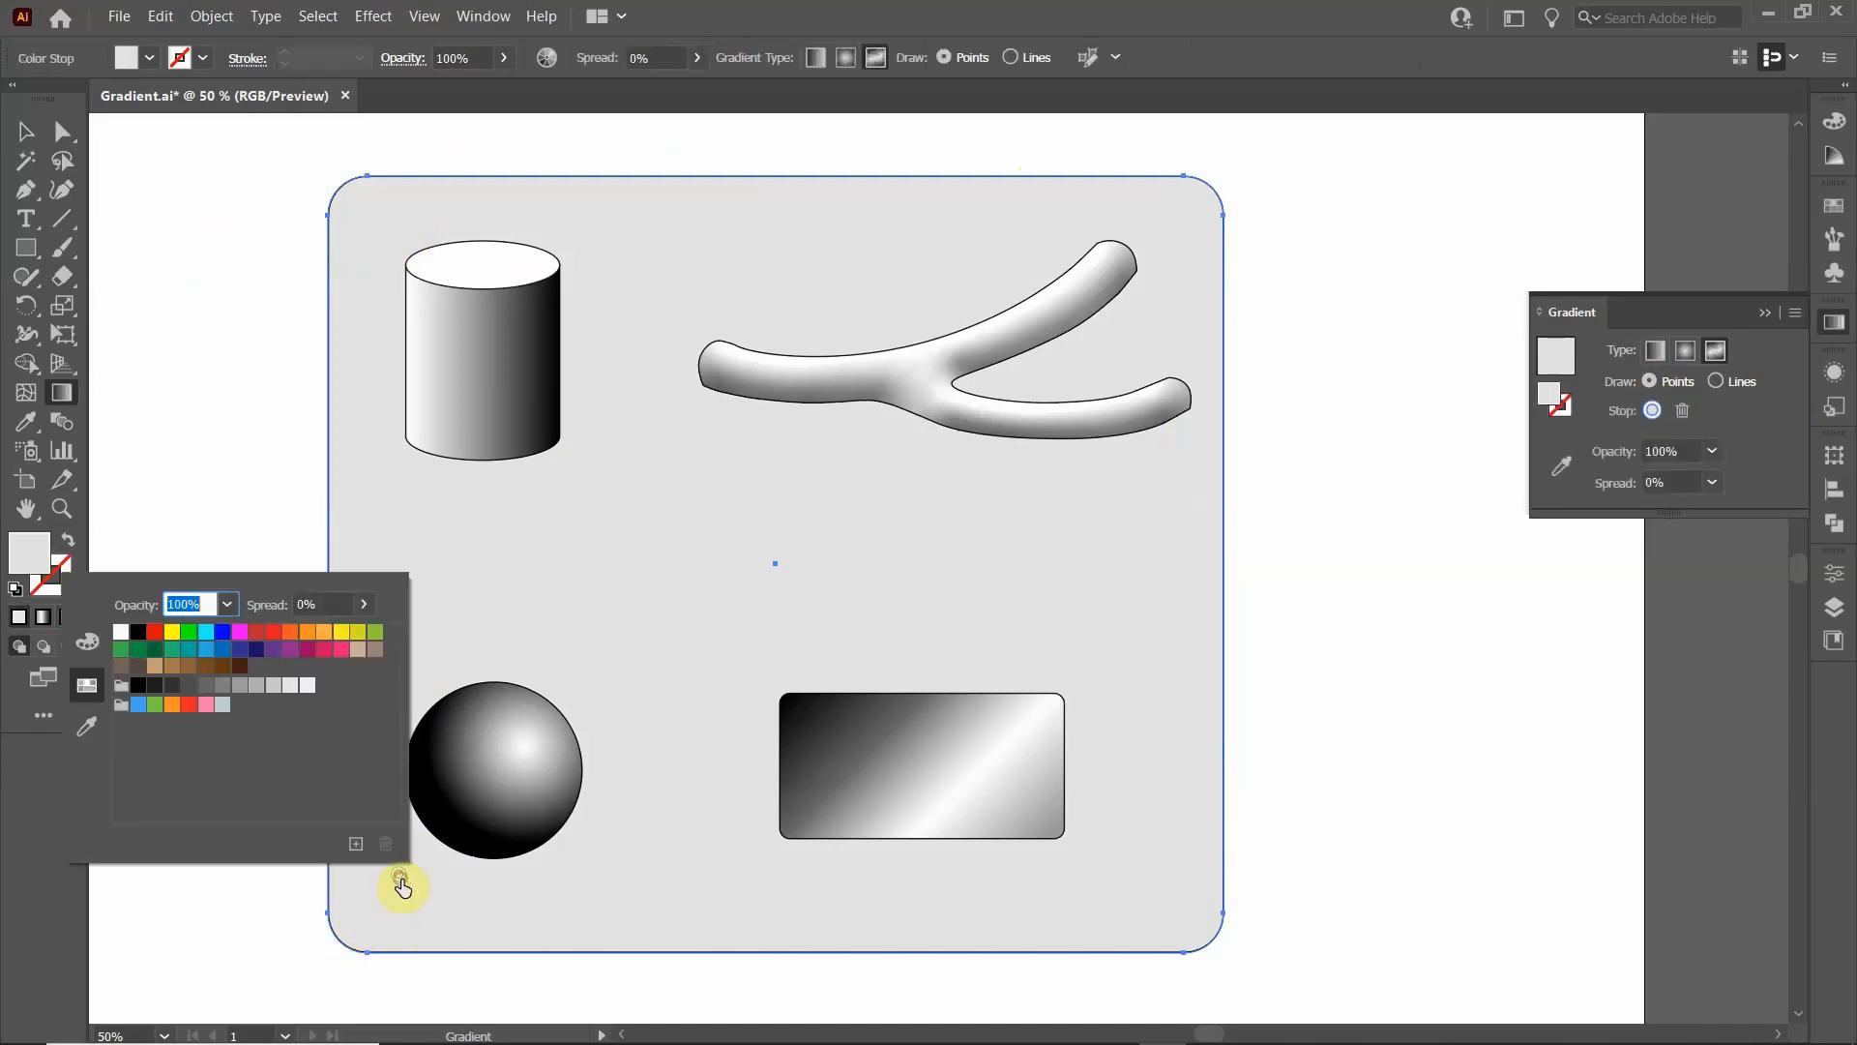
pyautogui.click(139, 649)
# - Add a freeform colour stop just above the cylinder's upper left edge and colour it blue
pyautogui.click(379, 242)
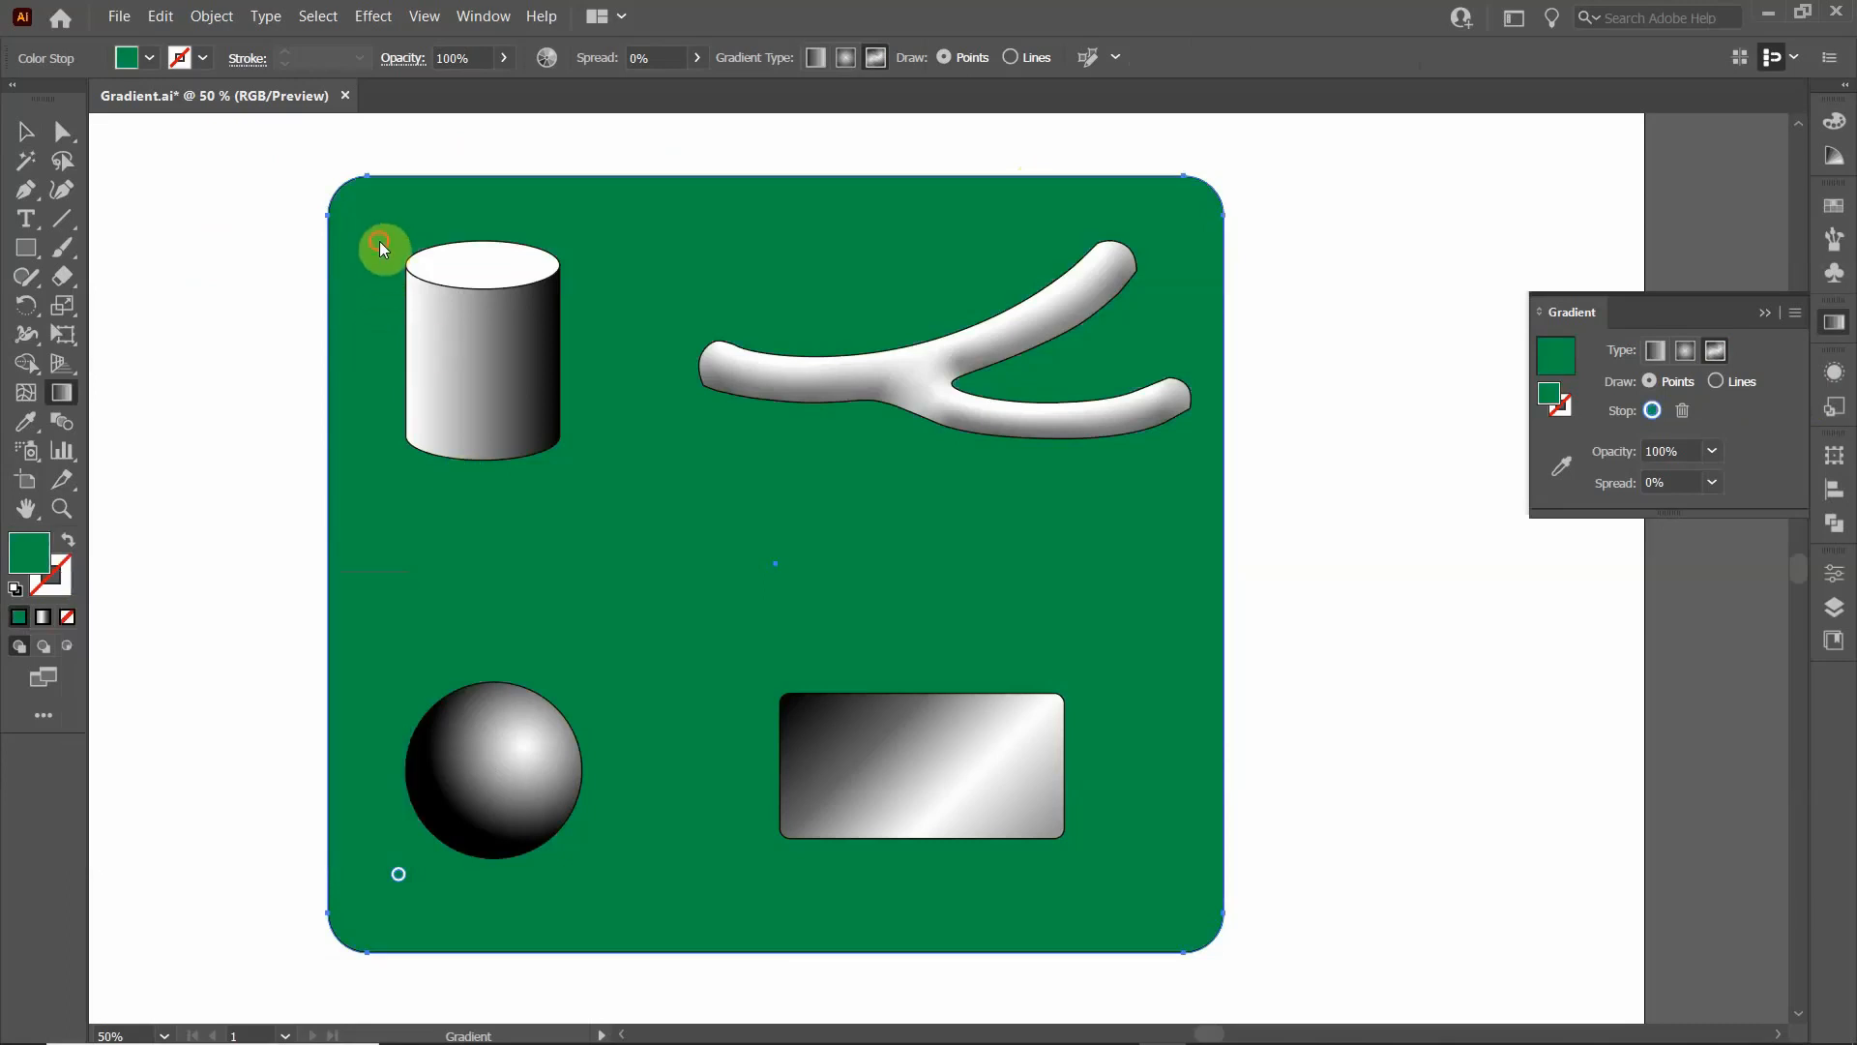
pyautogui.click(403, 239)
pyautogui.doubleClick(403, 239)
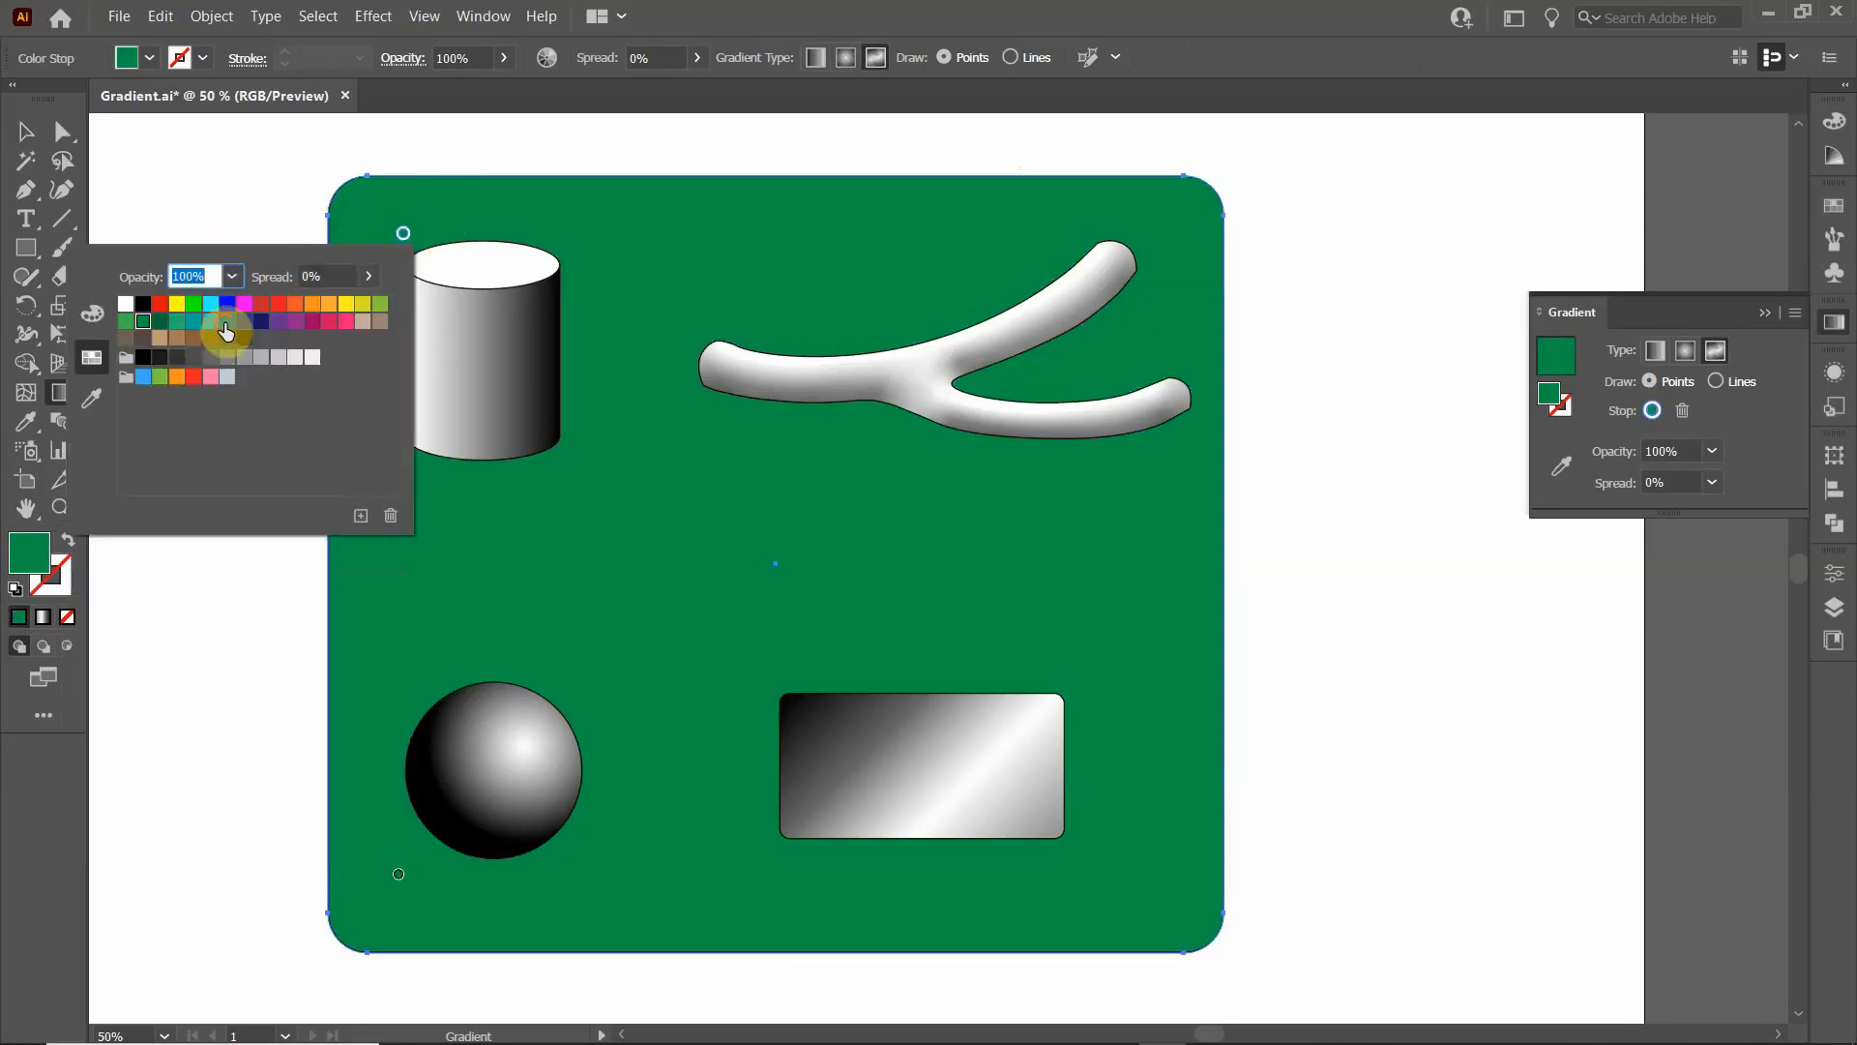
pyautogui.click(227, 321)
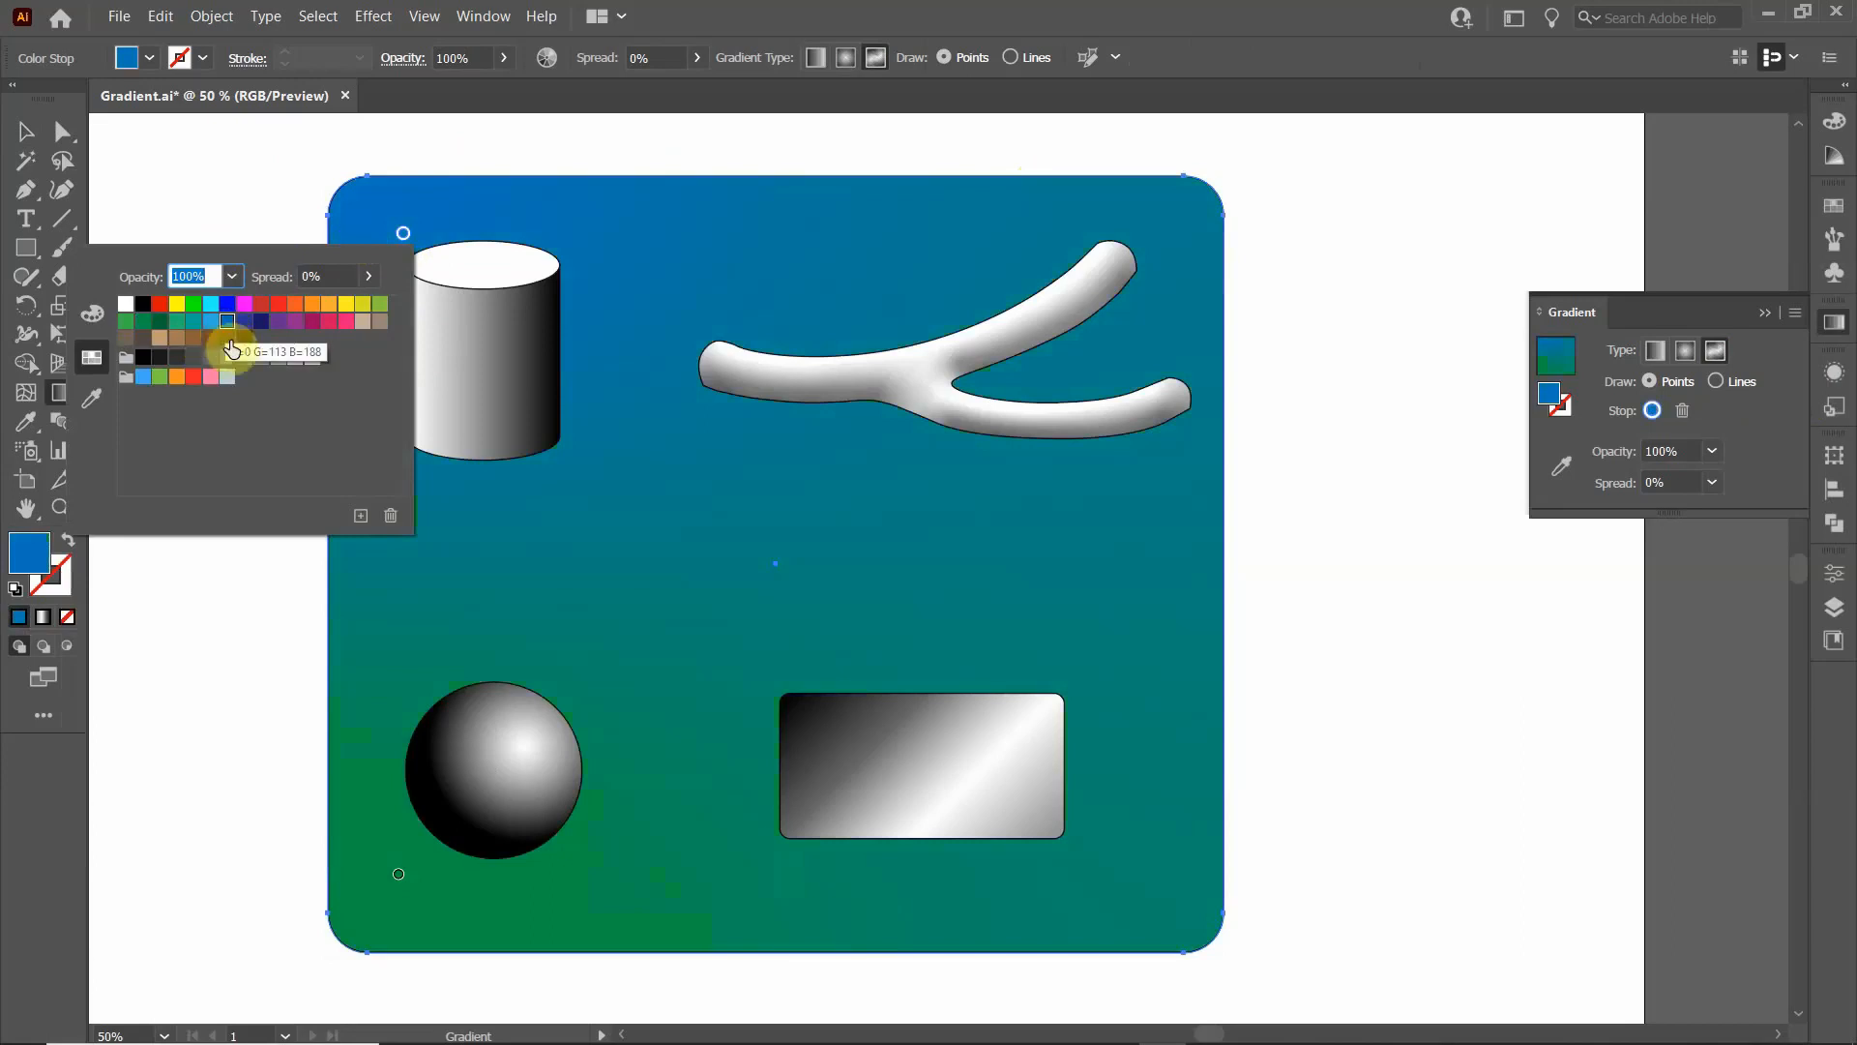
# - Add a colour stop just above the tip of the upper branch and colour it teal
pyautogui.click(1057, 237)
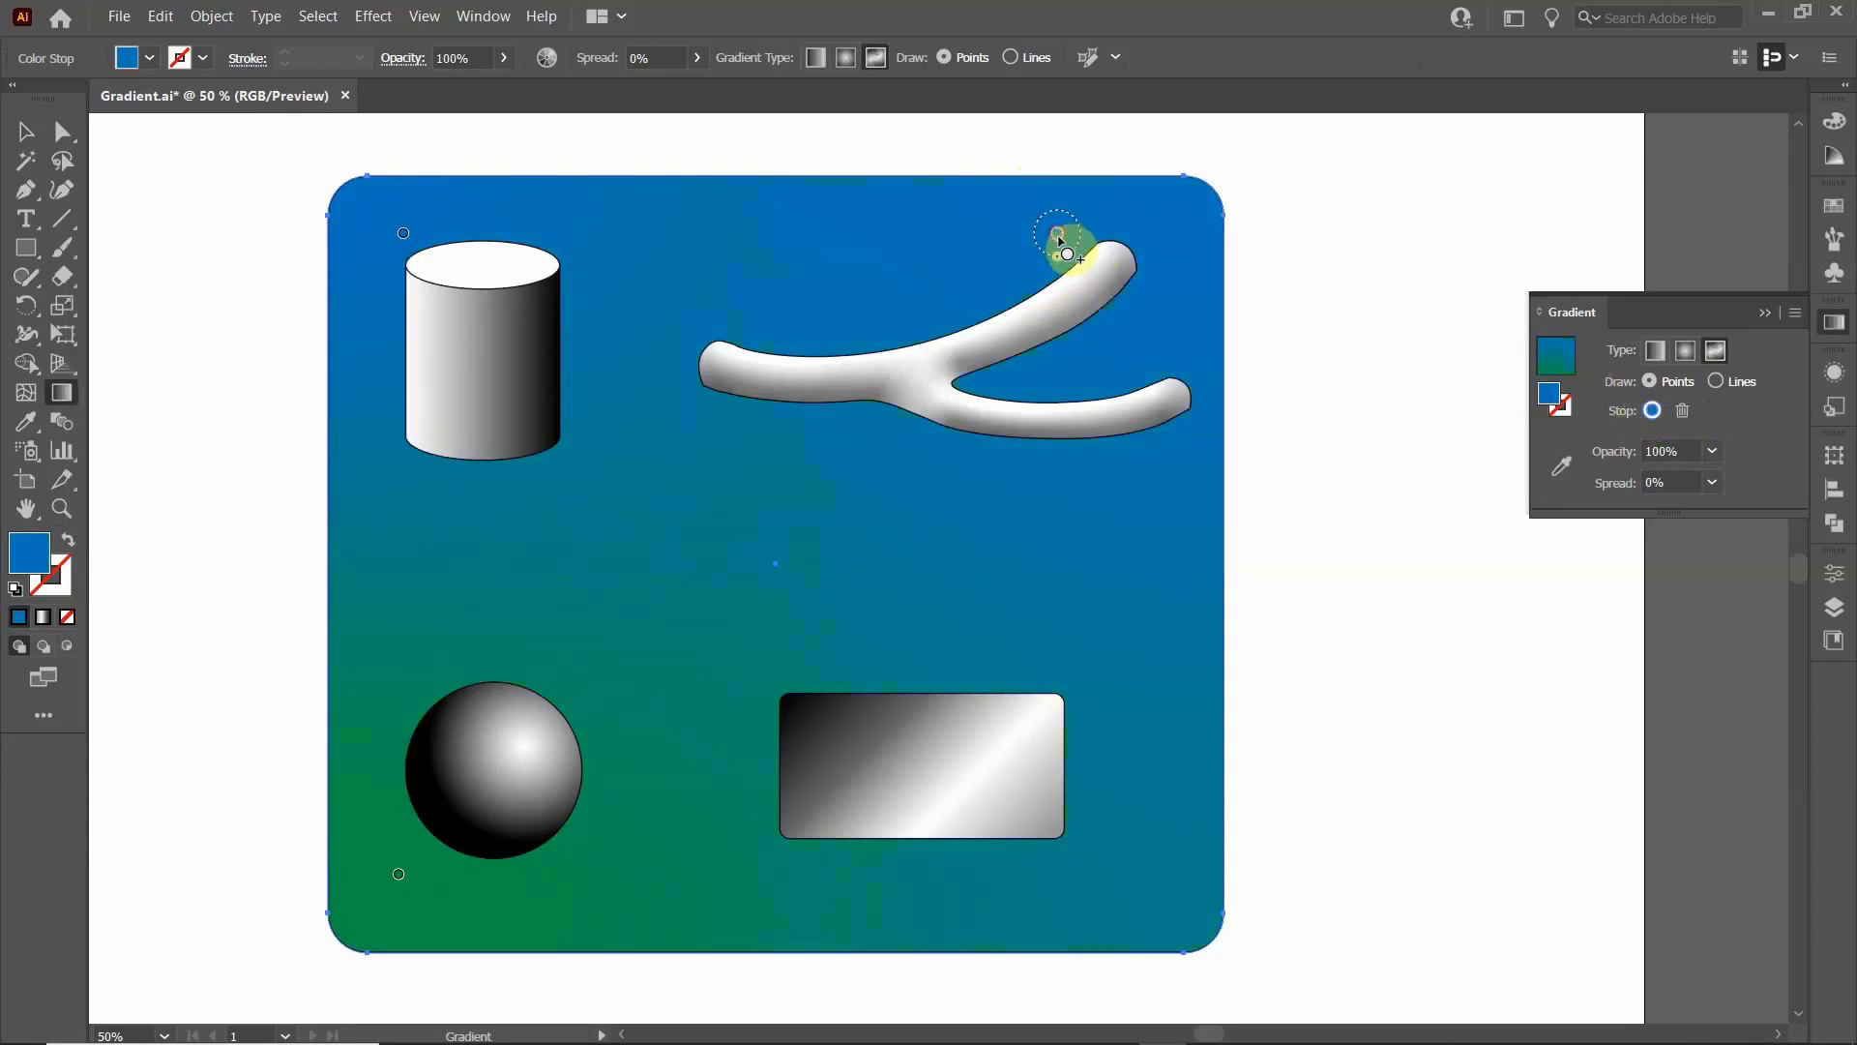
pyautogui.doubleClick(1057, 237)
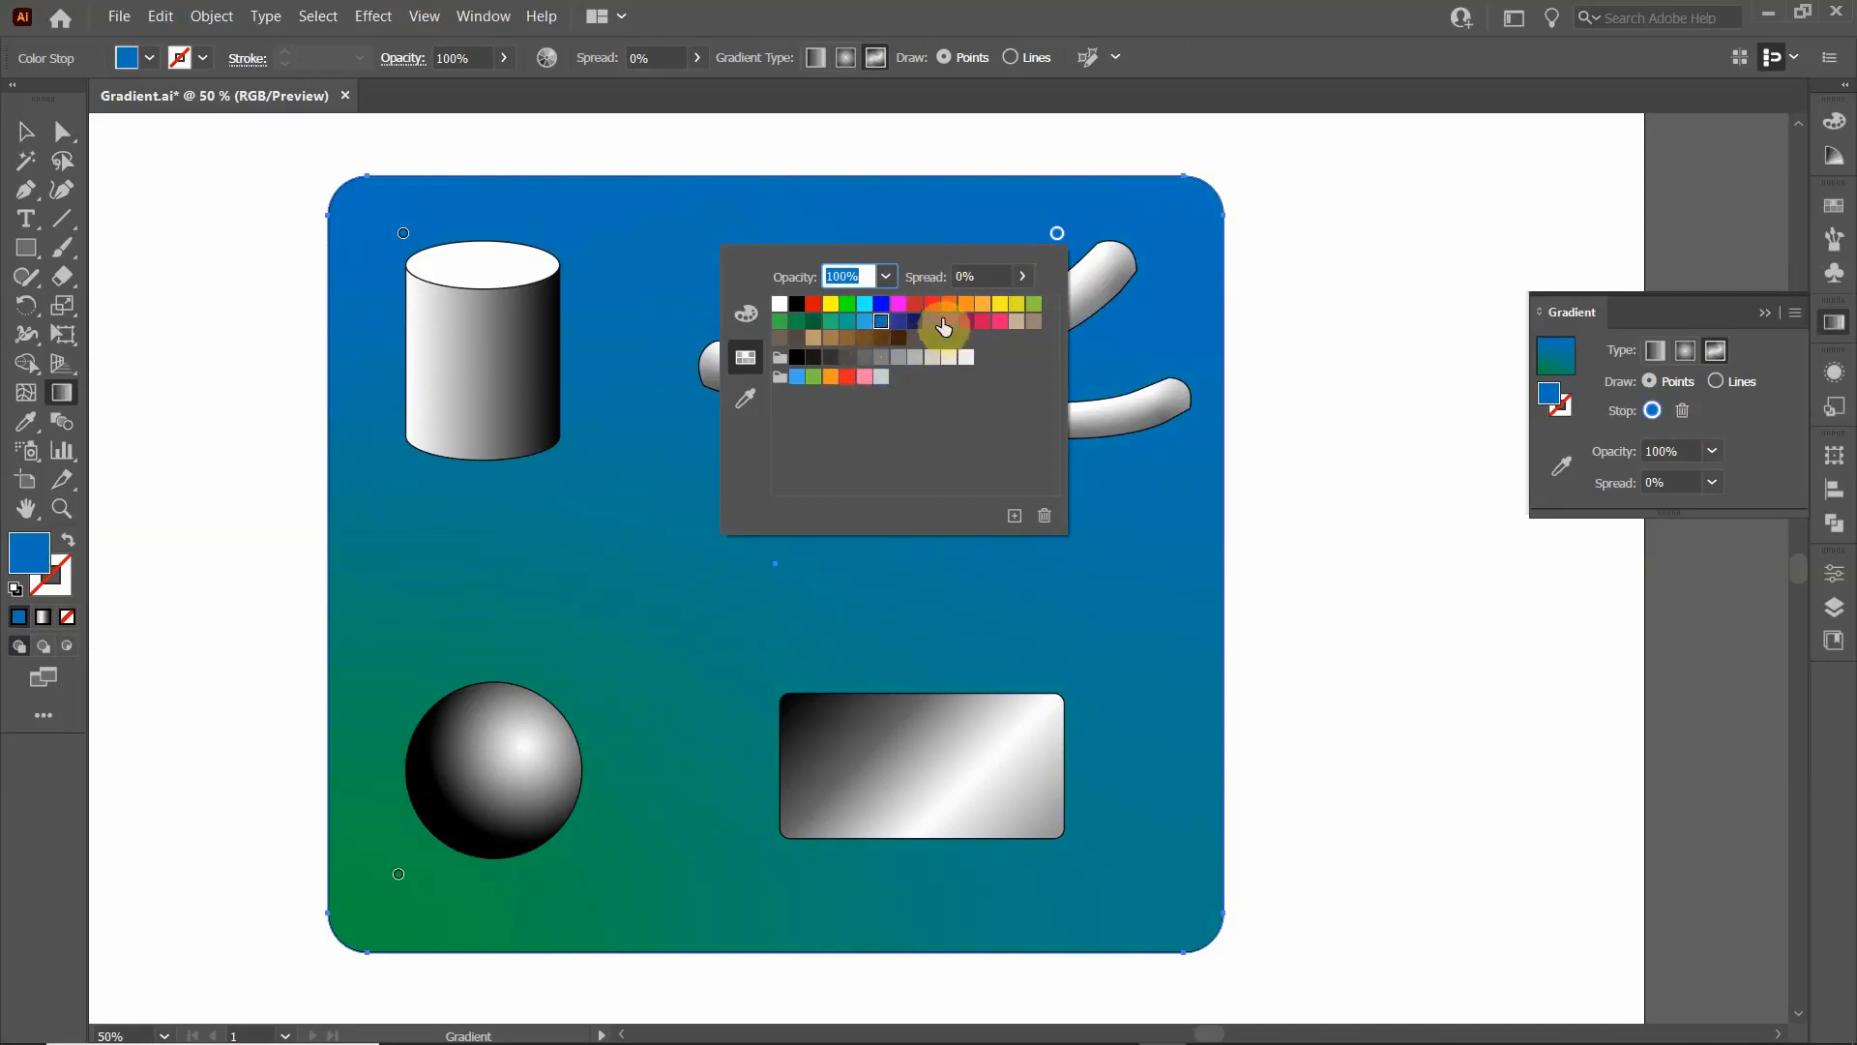
pyautogui.click(949, 306)
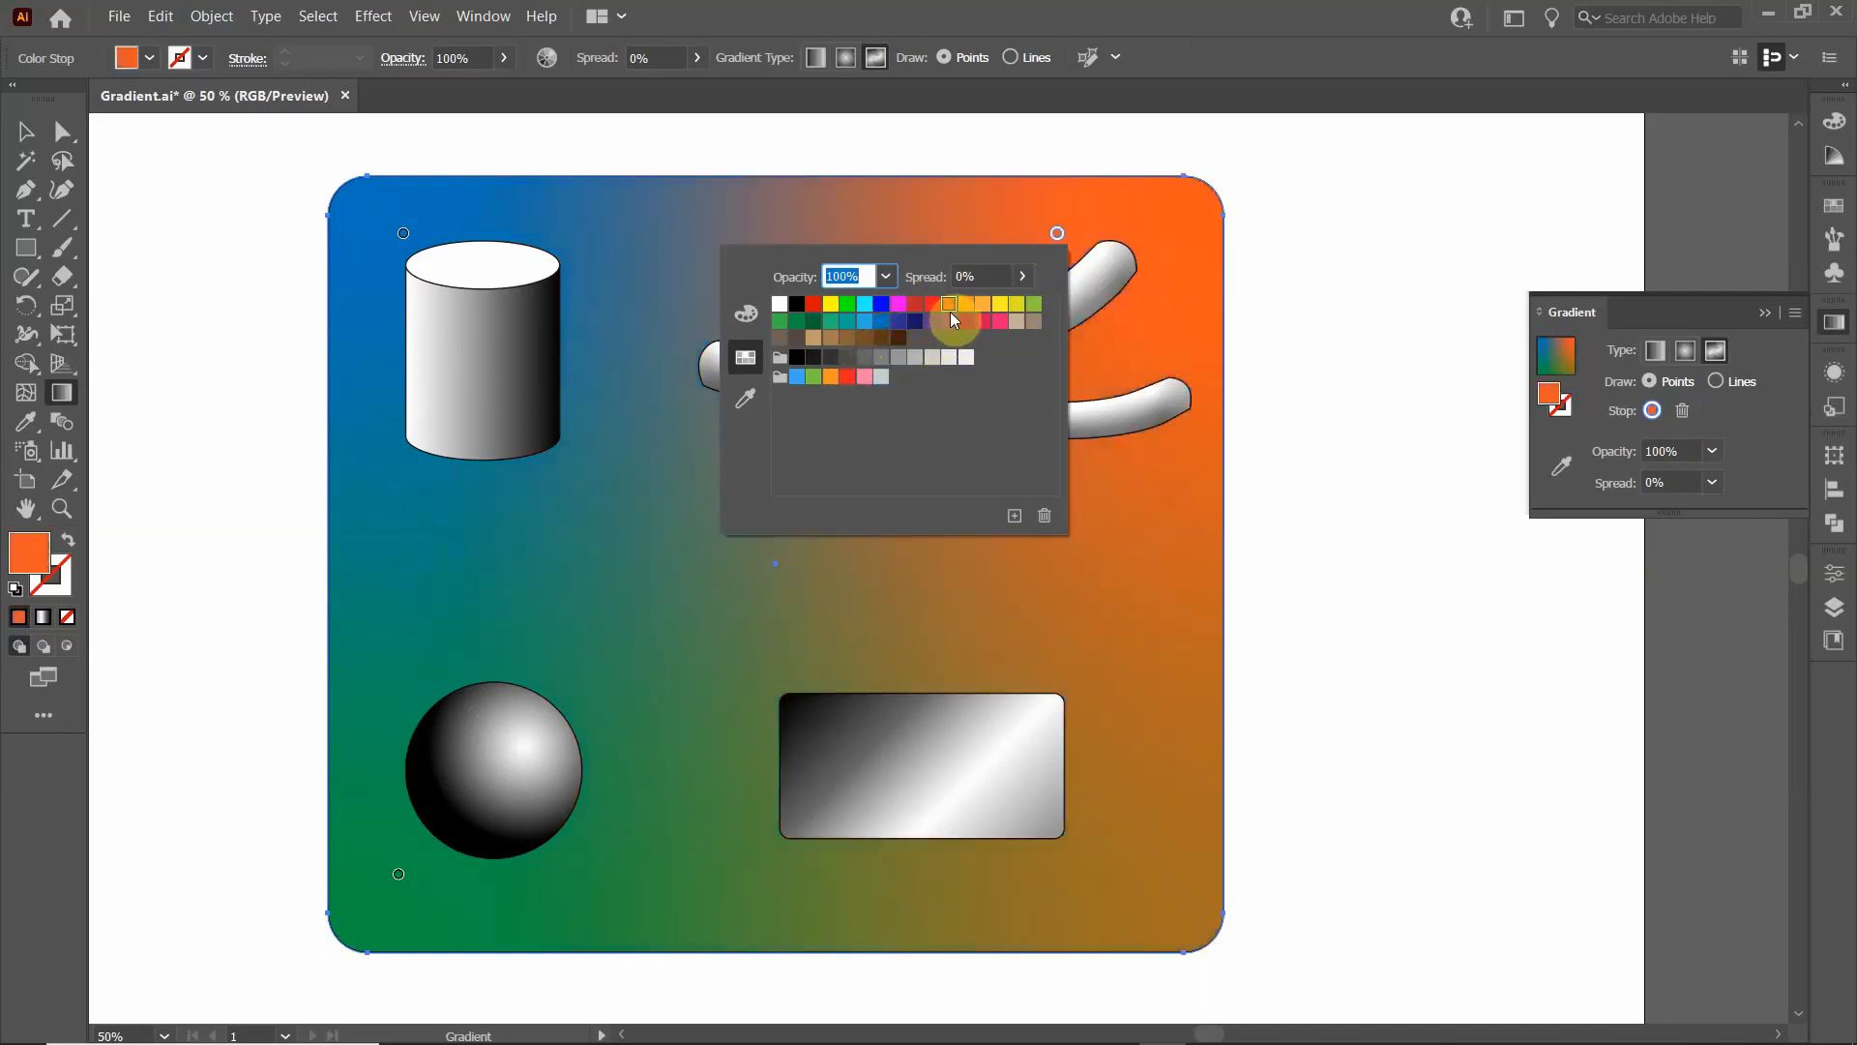
pyautogui.click(847, 322)
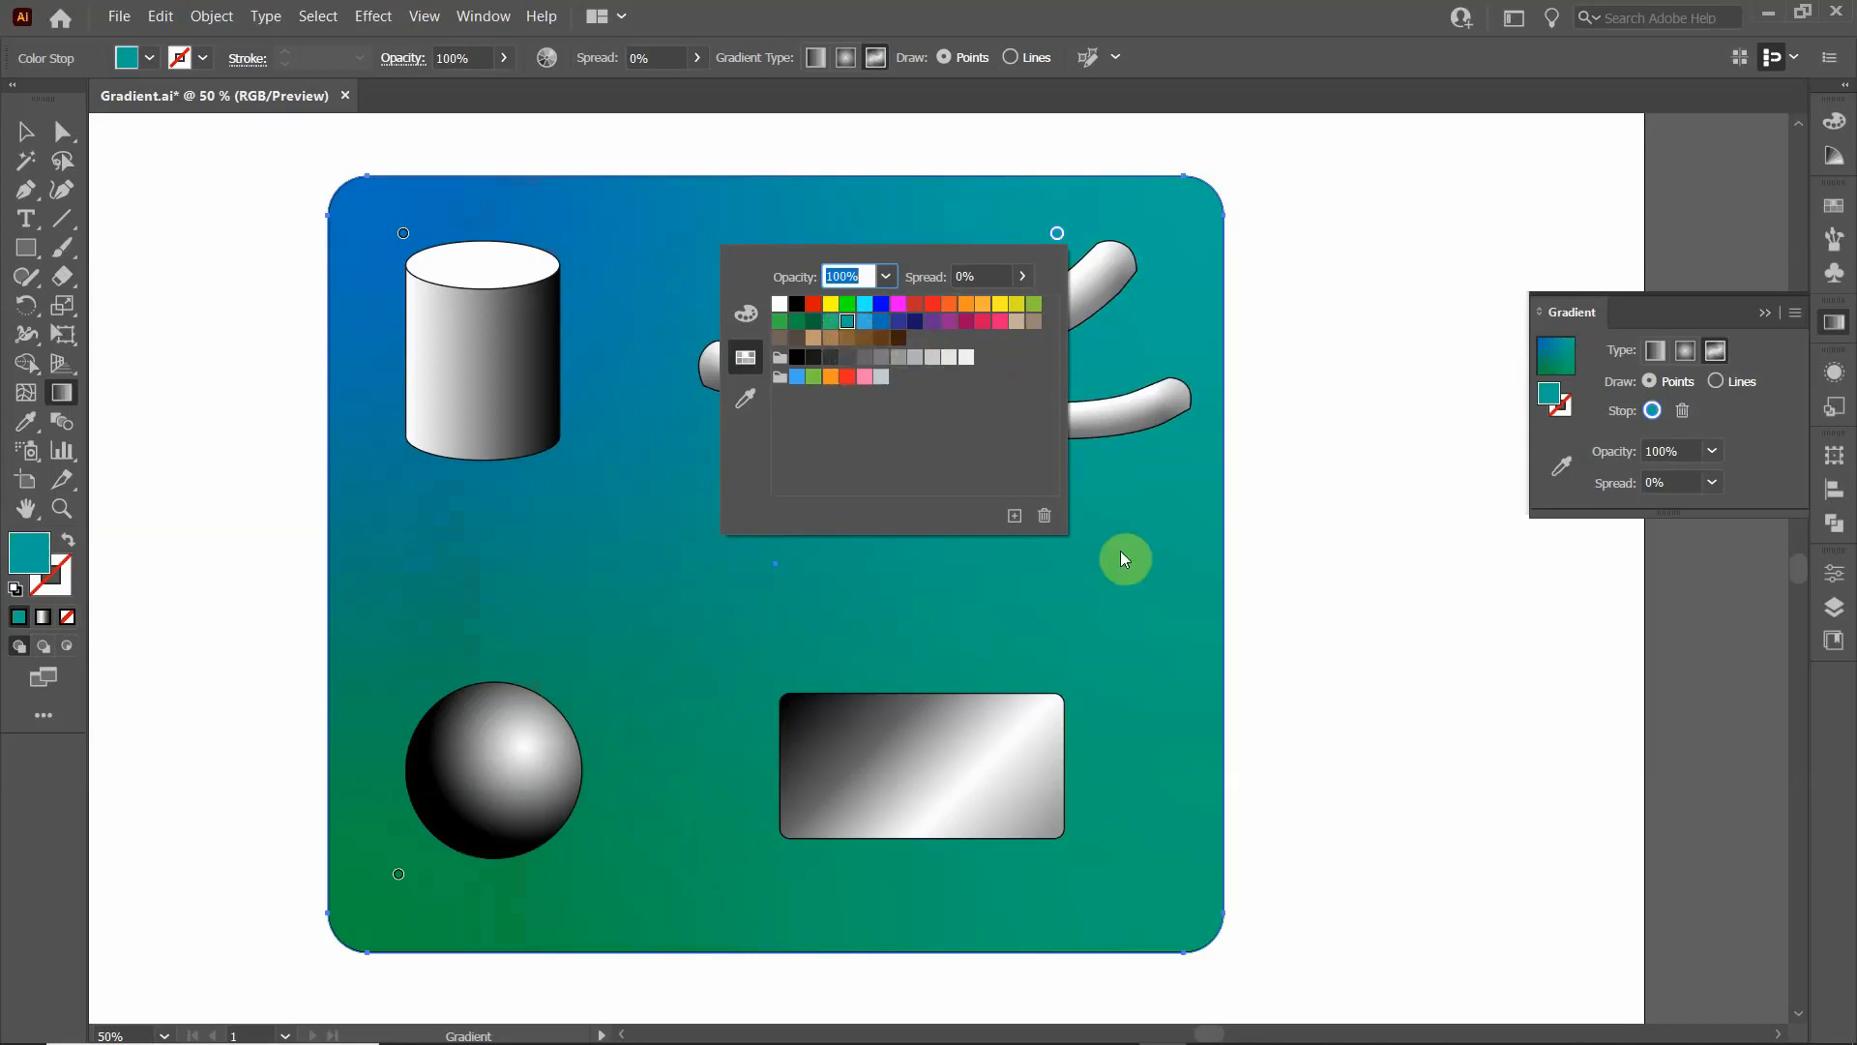
# - Add a colour stop near the background's lower right corner, beyond the small rectangle, and colour it medium bluish green
pyautogui.click(1172, 884)
pyautogui.click(1104, 870)
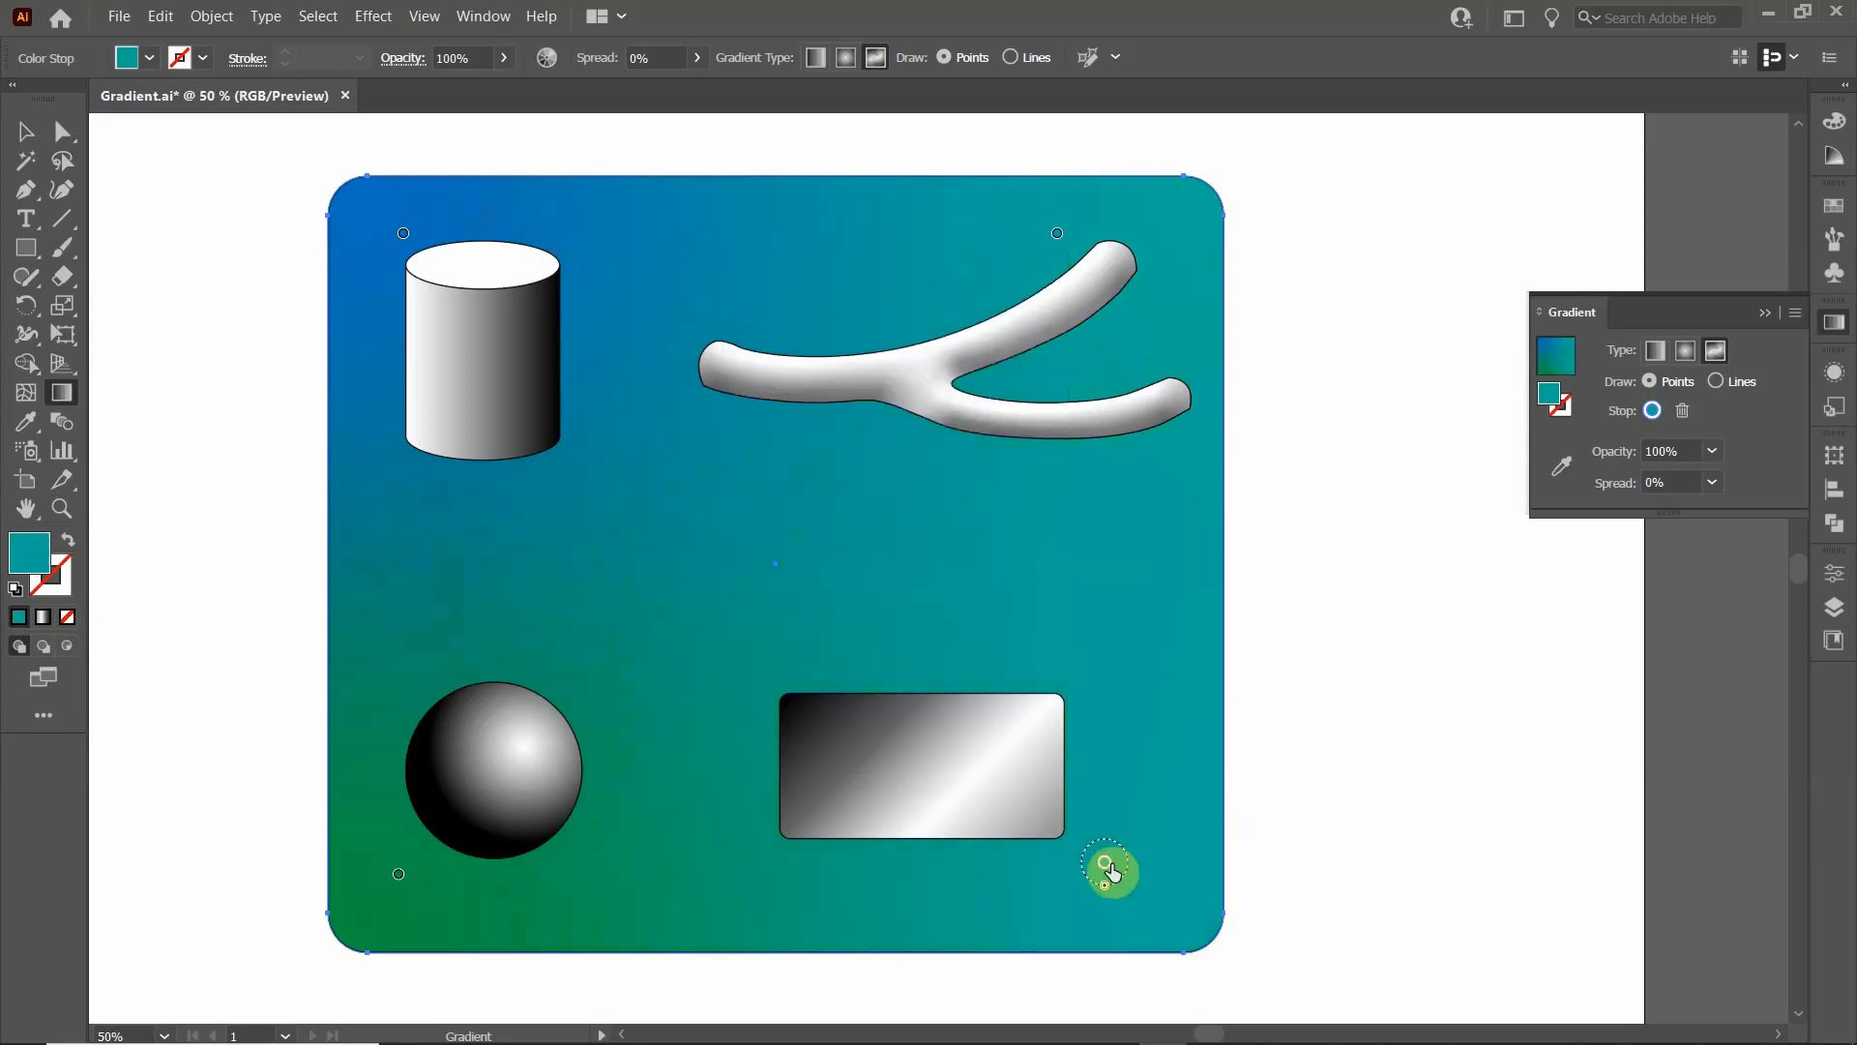
pyautogui.doubleClick(1104, 870)
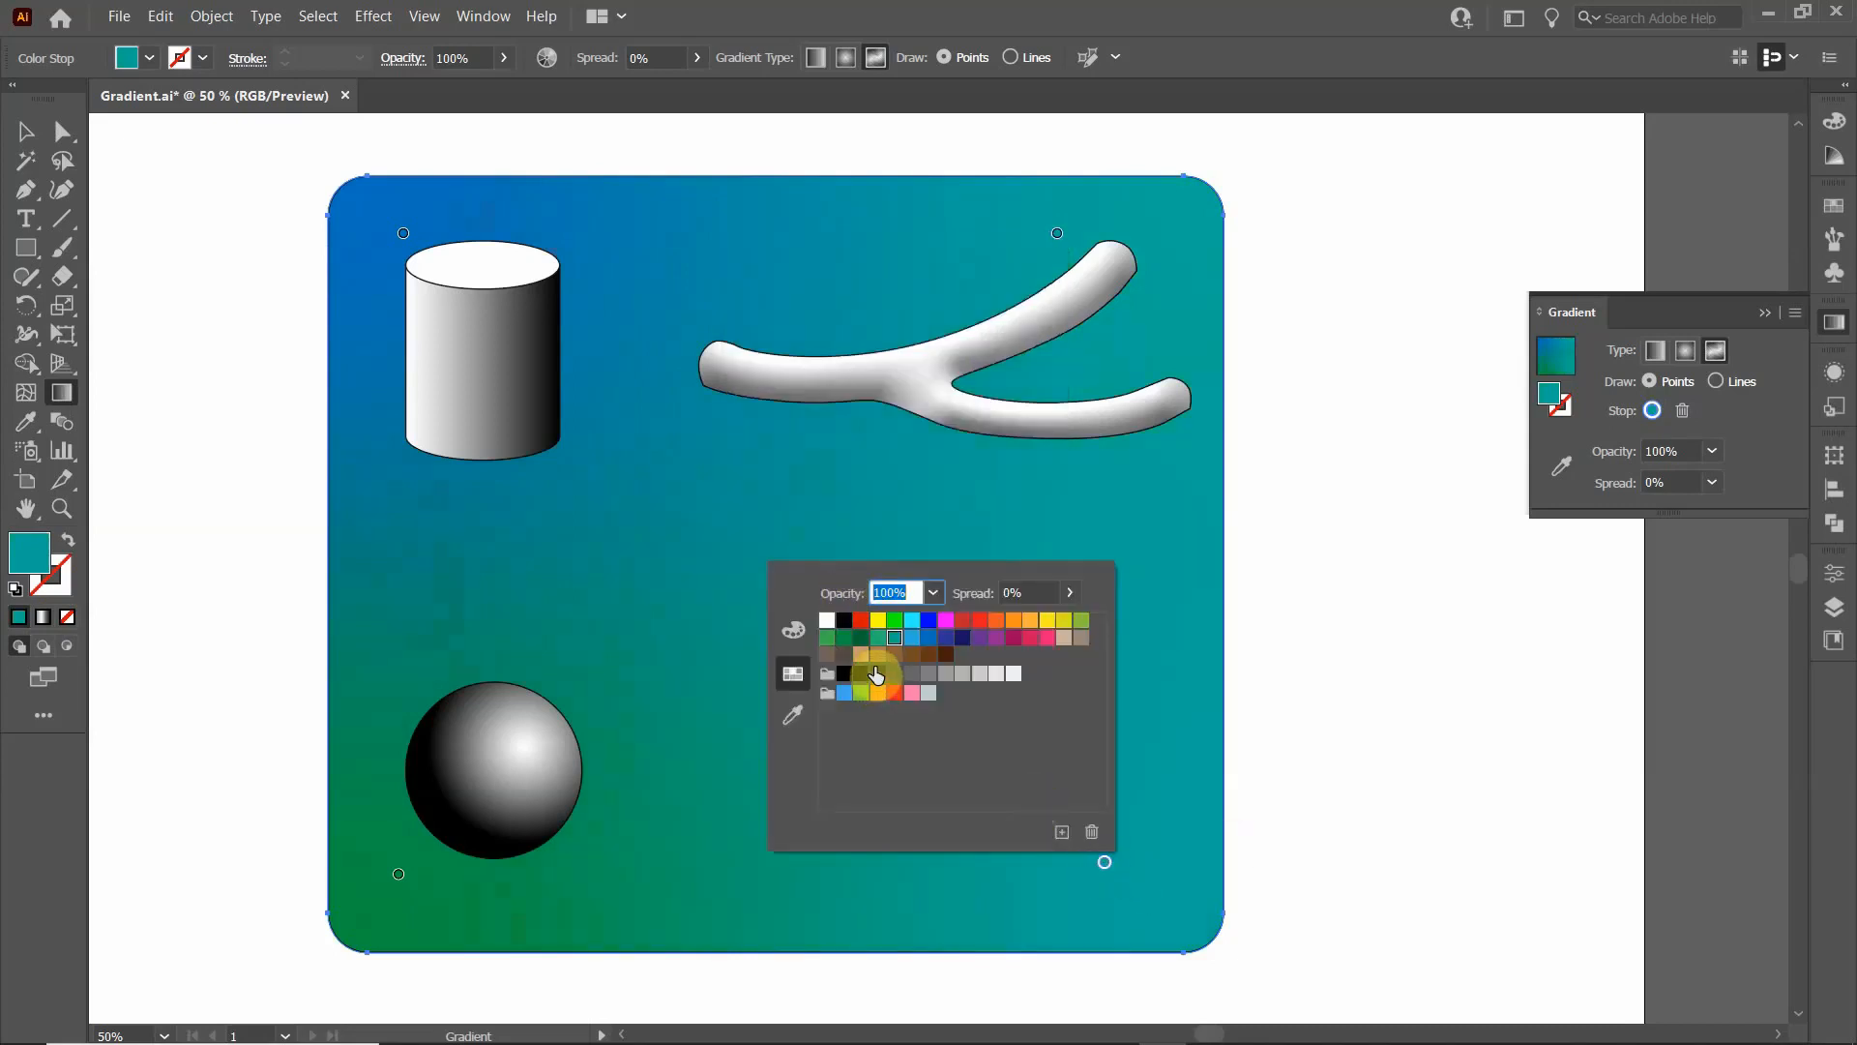
pyautogui.click(827, 637)
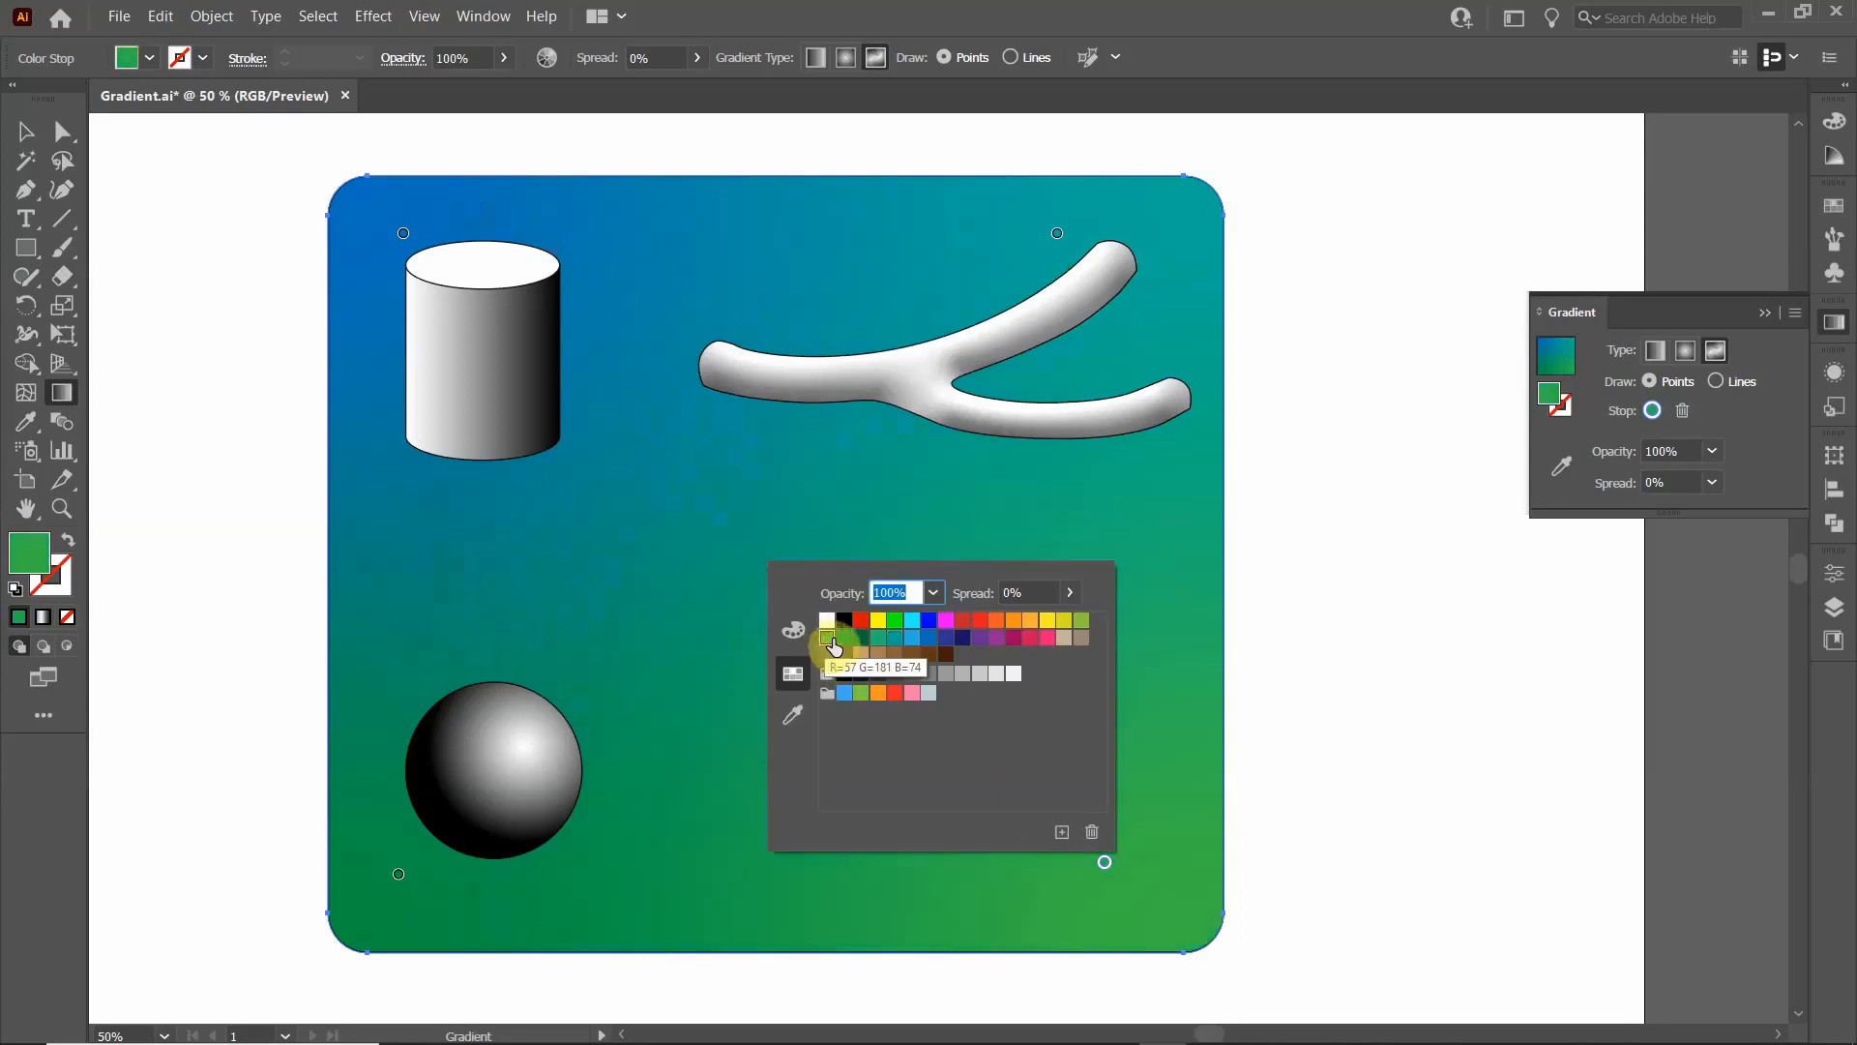
pyautogui.click(847, 639)
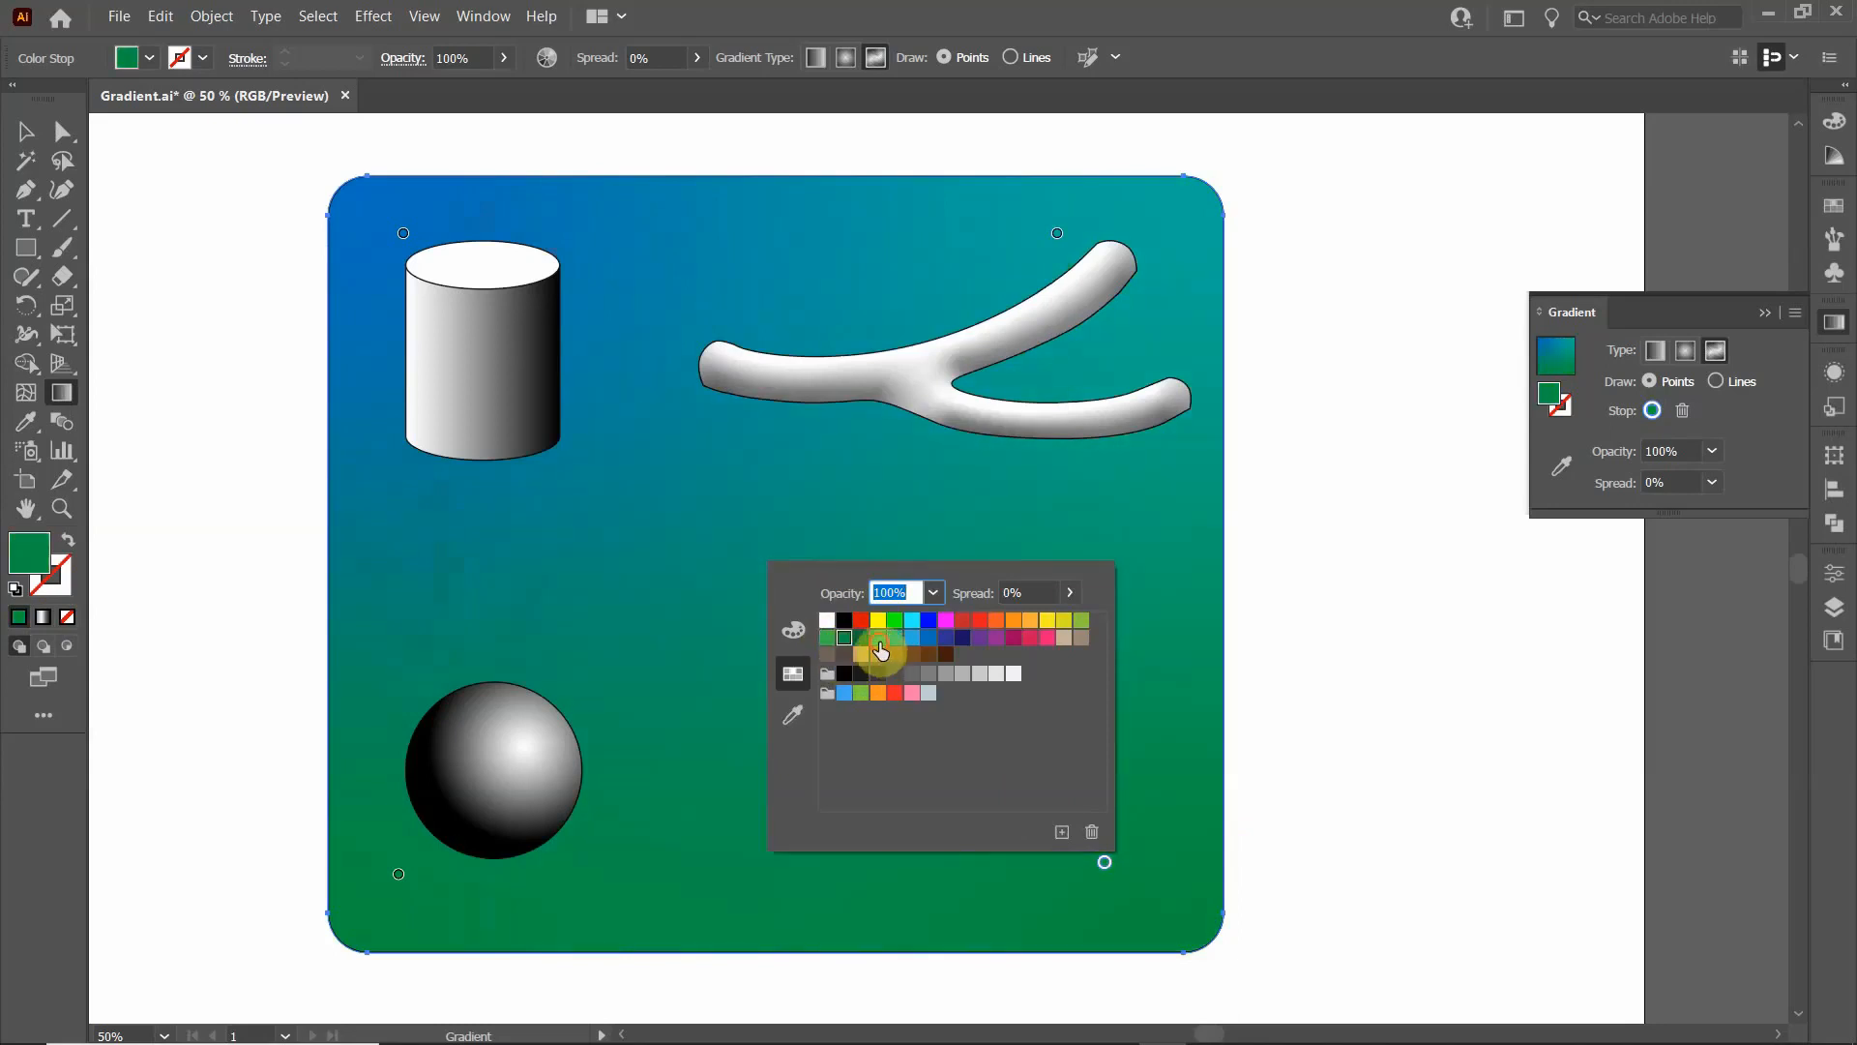
pyautogui.click(878, 638)
pyautogui.click(1290, 580)
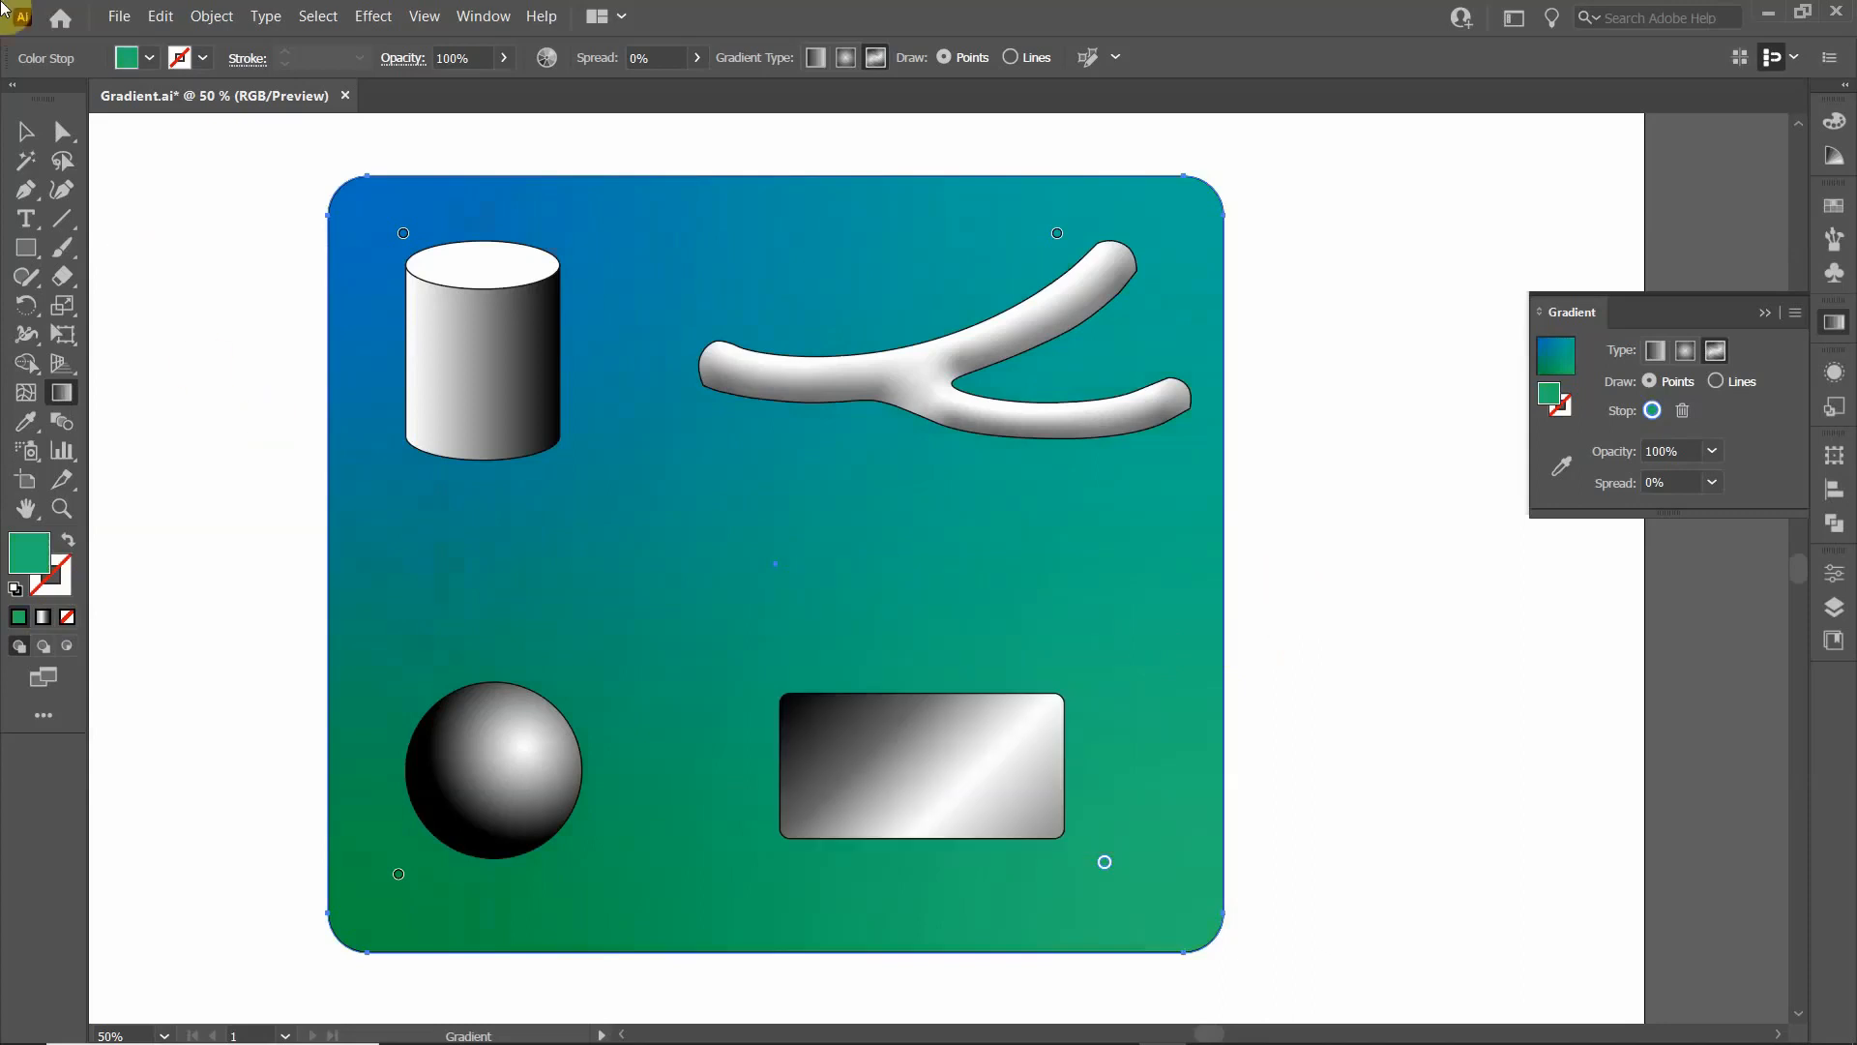
# - Leave gradient editing and select the branching shape and the background rectangle in turn to review their freeform gradients
pyautogui.click(27, 131)
pyautogui.click(149, 224)
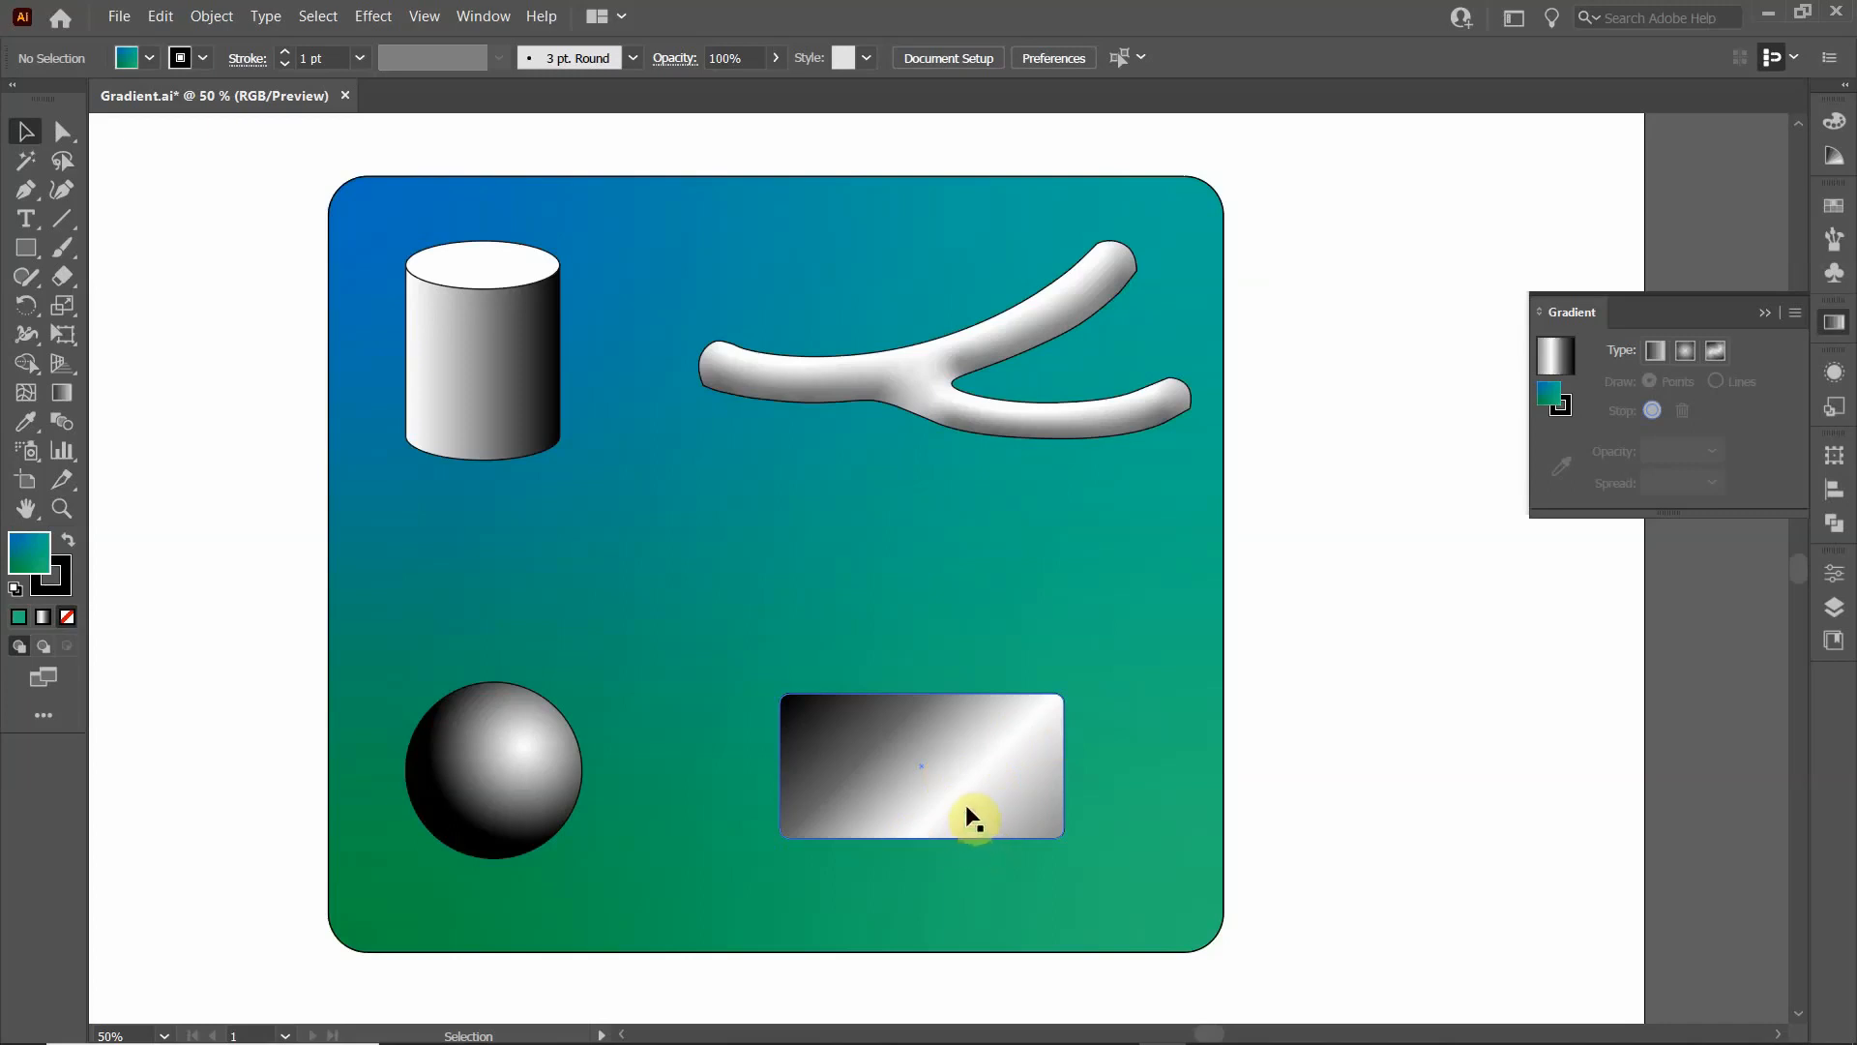
pyautogui.click(907, 387)
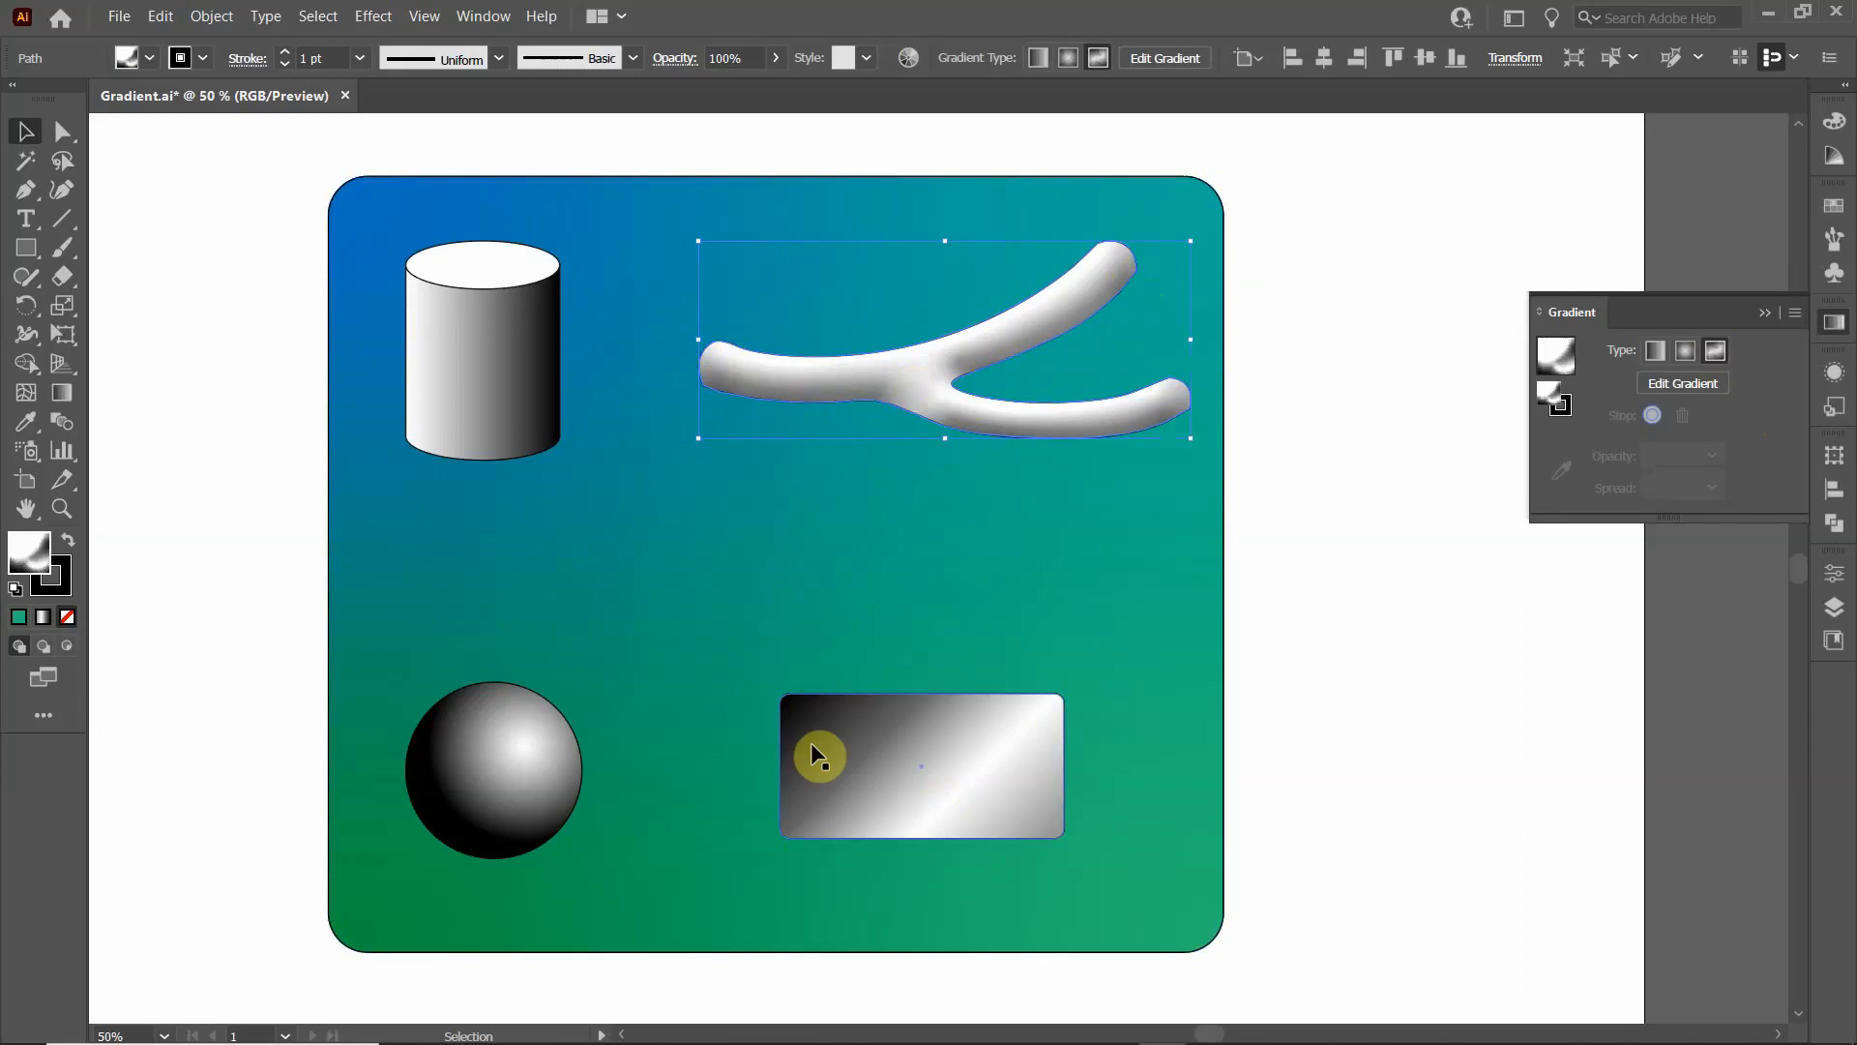
pyautogui.click(554, 219)
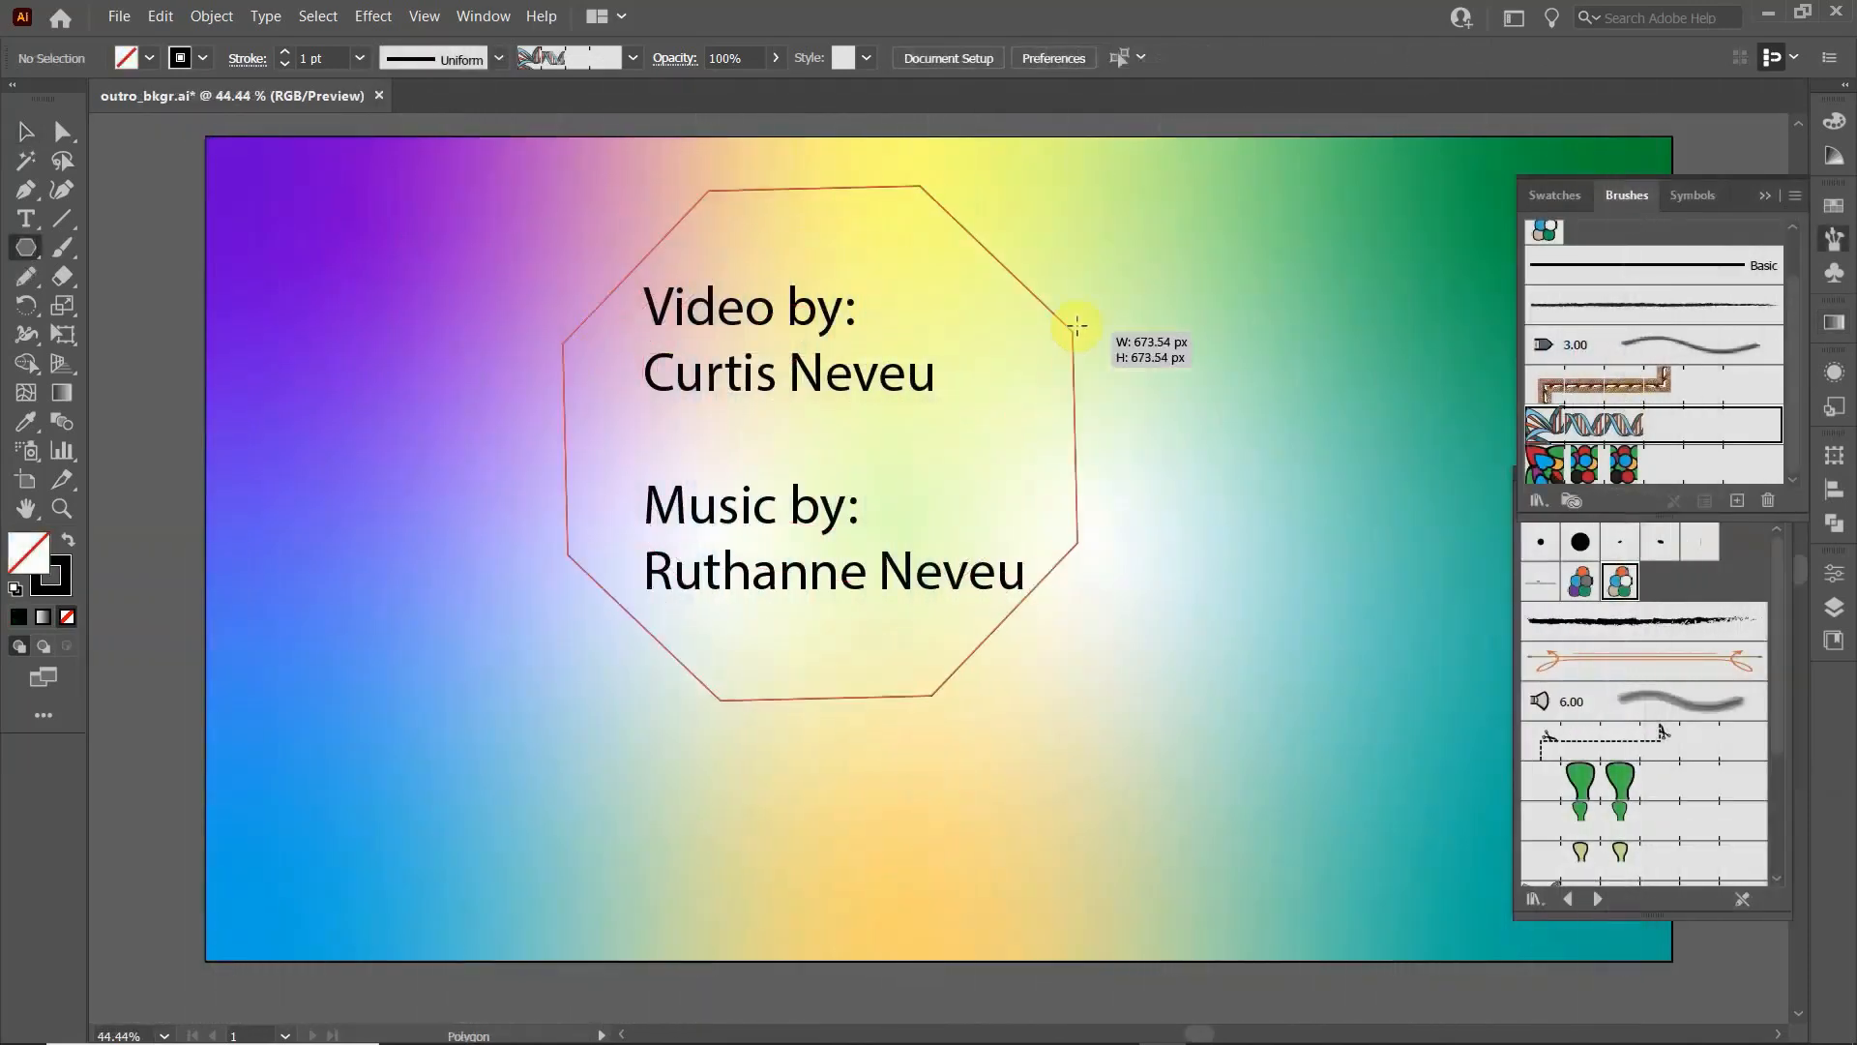
# - In outro_bkgr.ai, draw a polygon around the credits text and apply the DNA helix pattern brush to its stroke
pyautogui.moveTo(1077, 326); pyautogui.dragTo(1099, 323)
pyautogui.click(1664, 426)
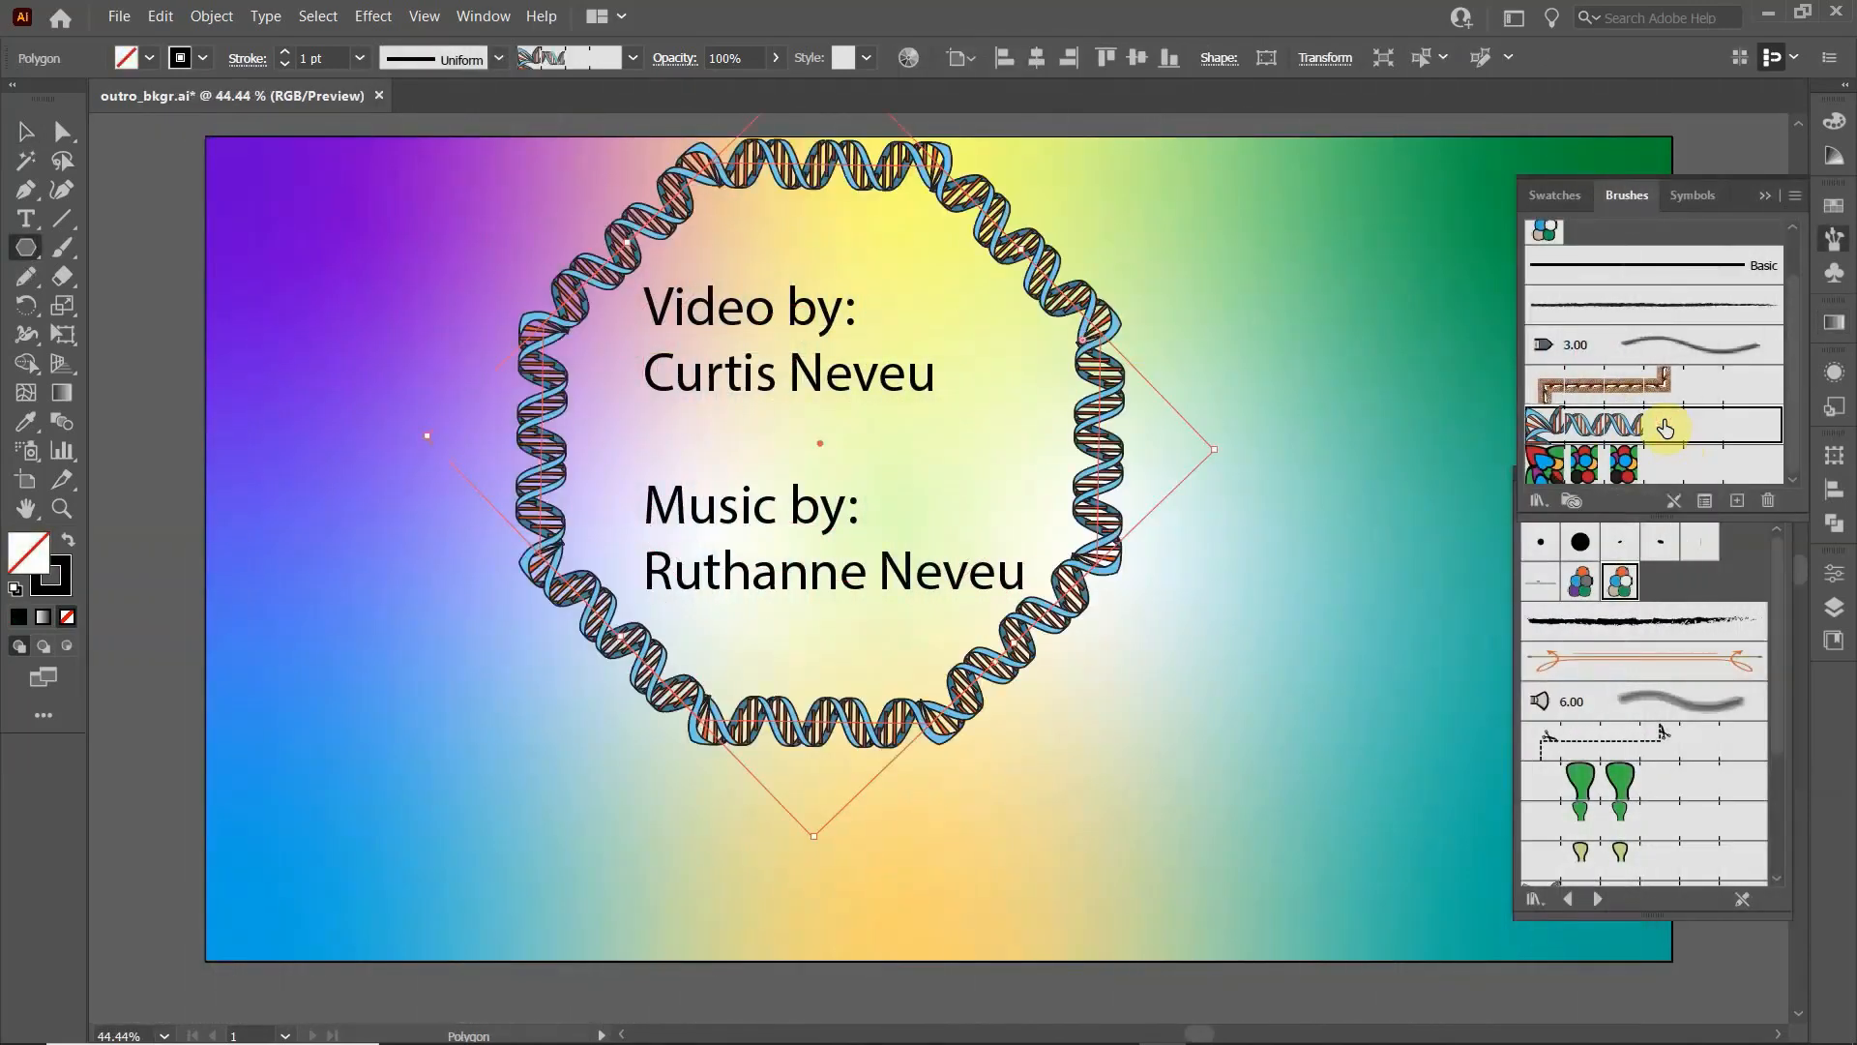